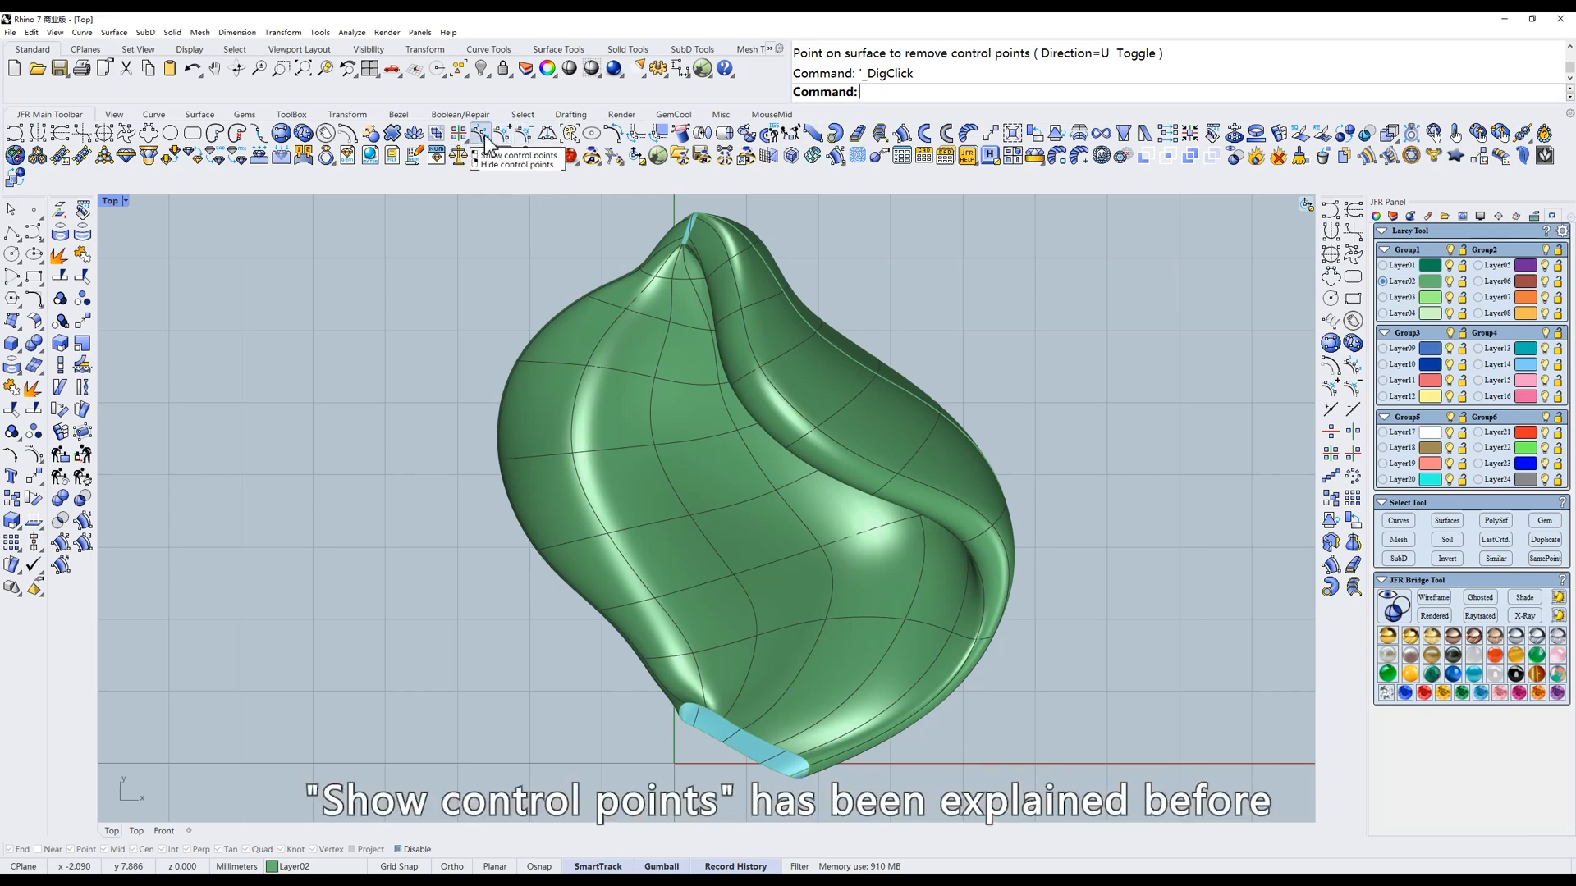
# Turn the leaf surface's control points on and hide them again, two times in a row.
pyautogui.click(593, 339)
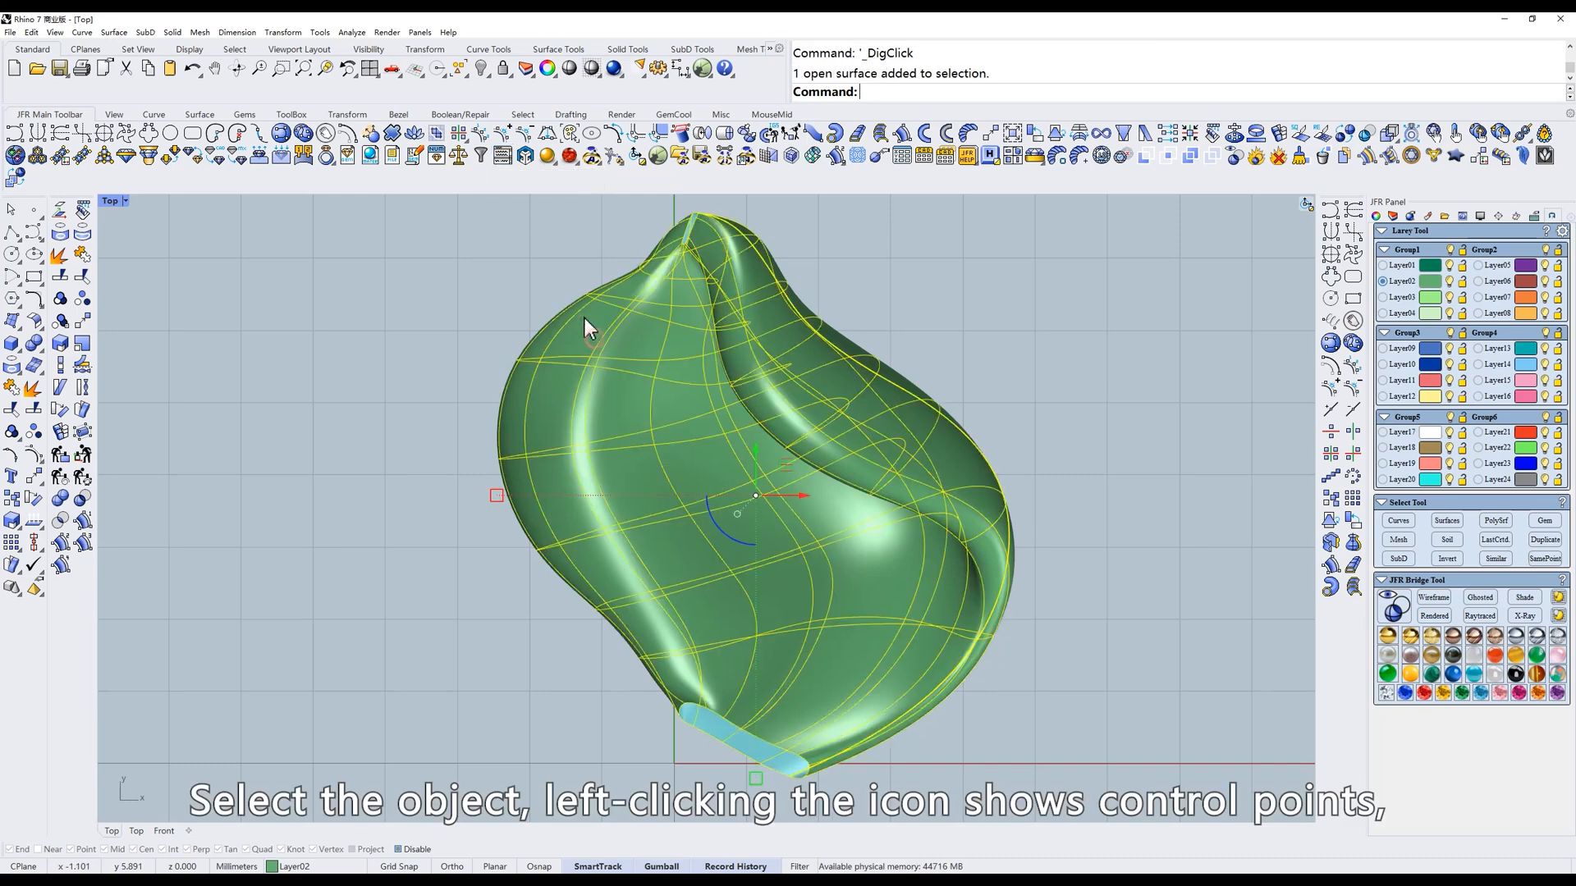
pyautogui.click(480, 135)
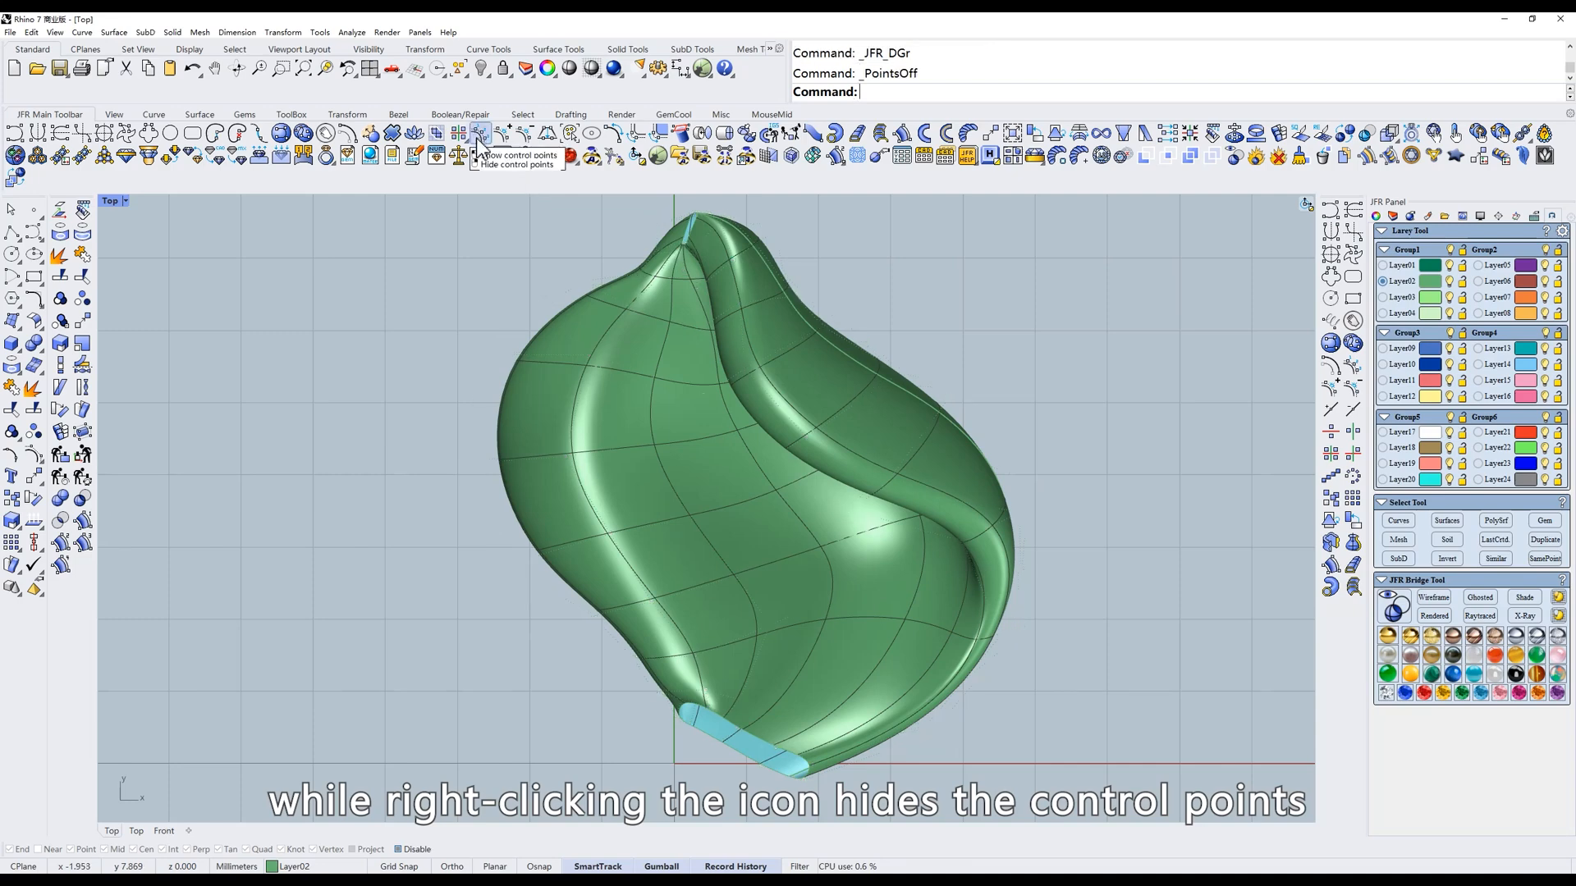
pyautogui.click(663, 475)
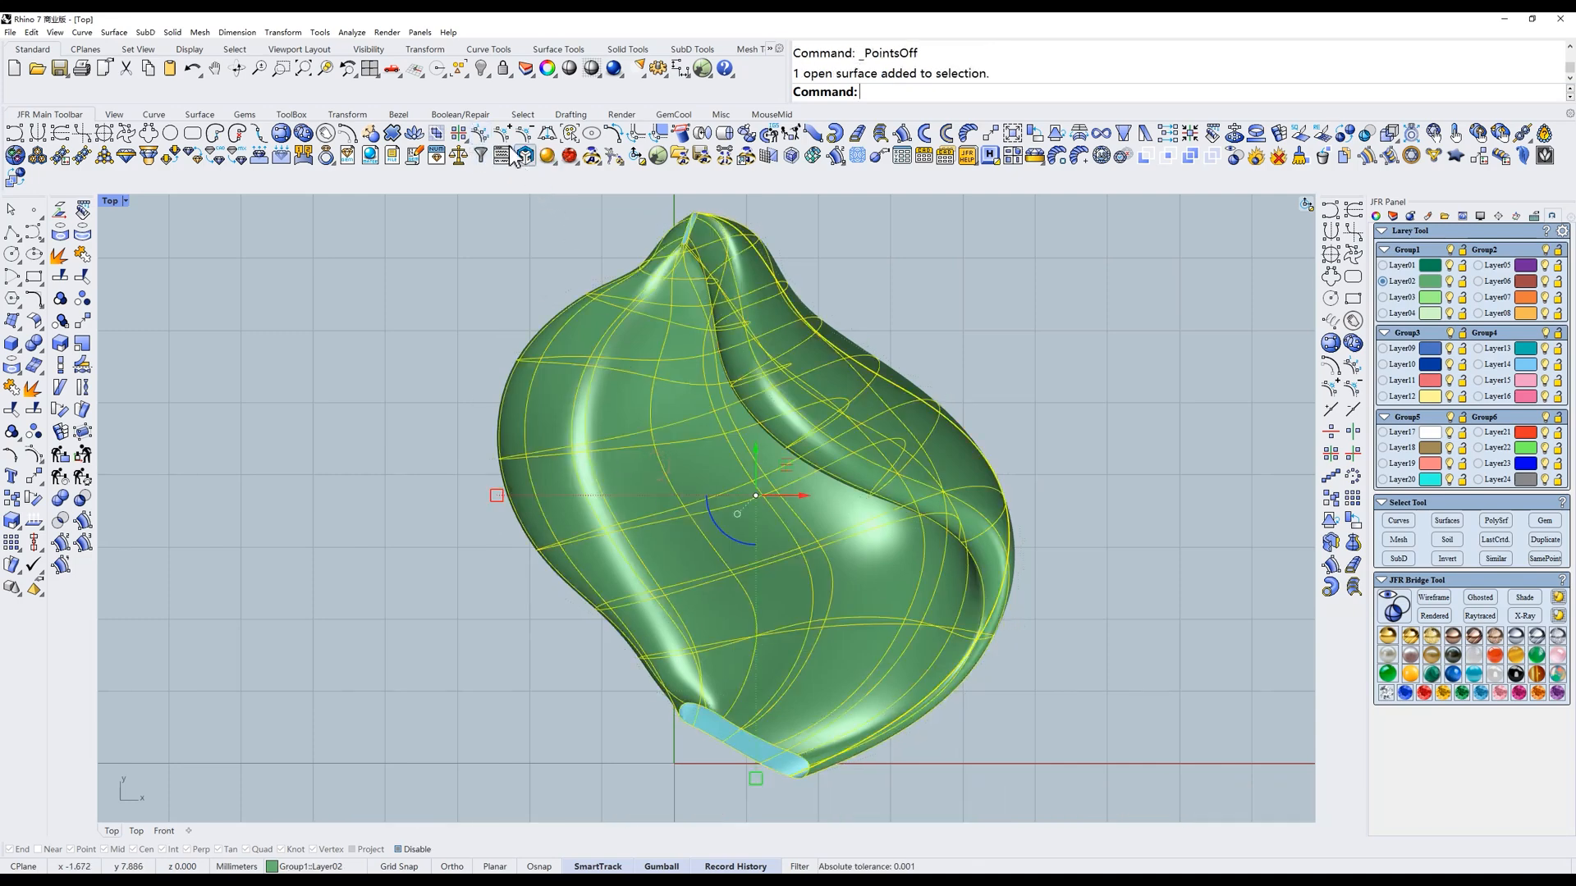
pyautogui.click(481, 138)
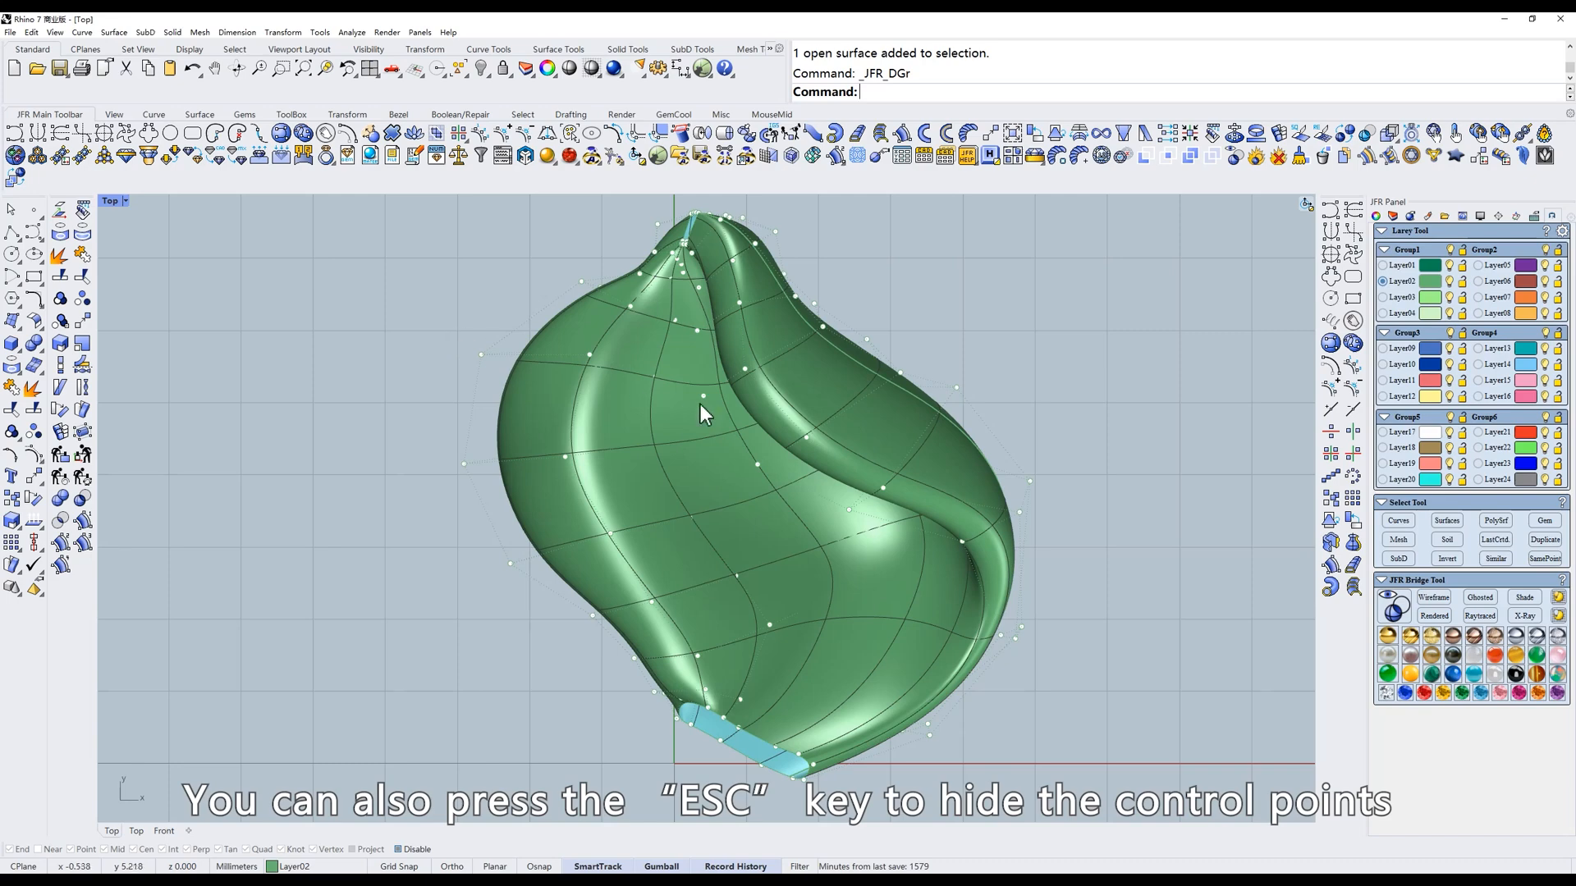
pyautogui.press('Escape')
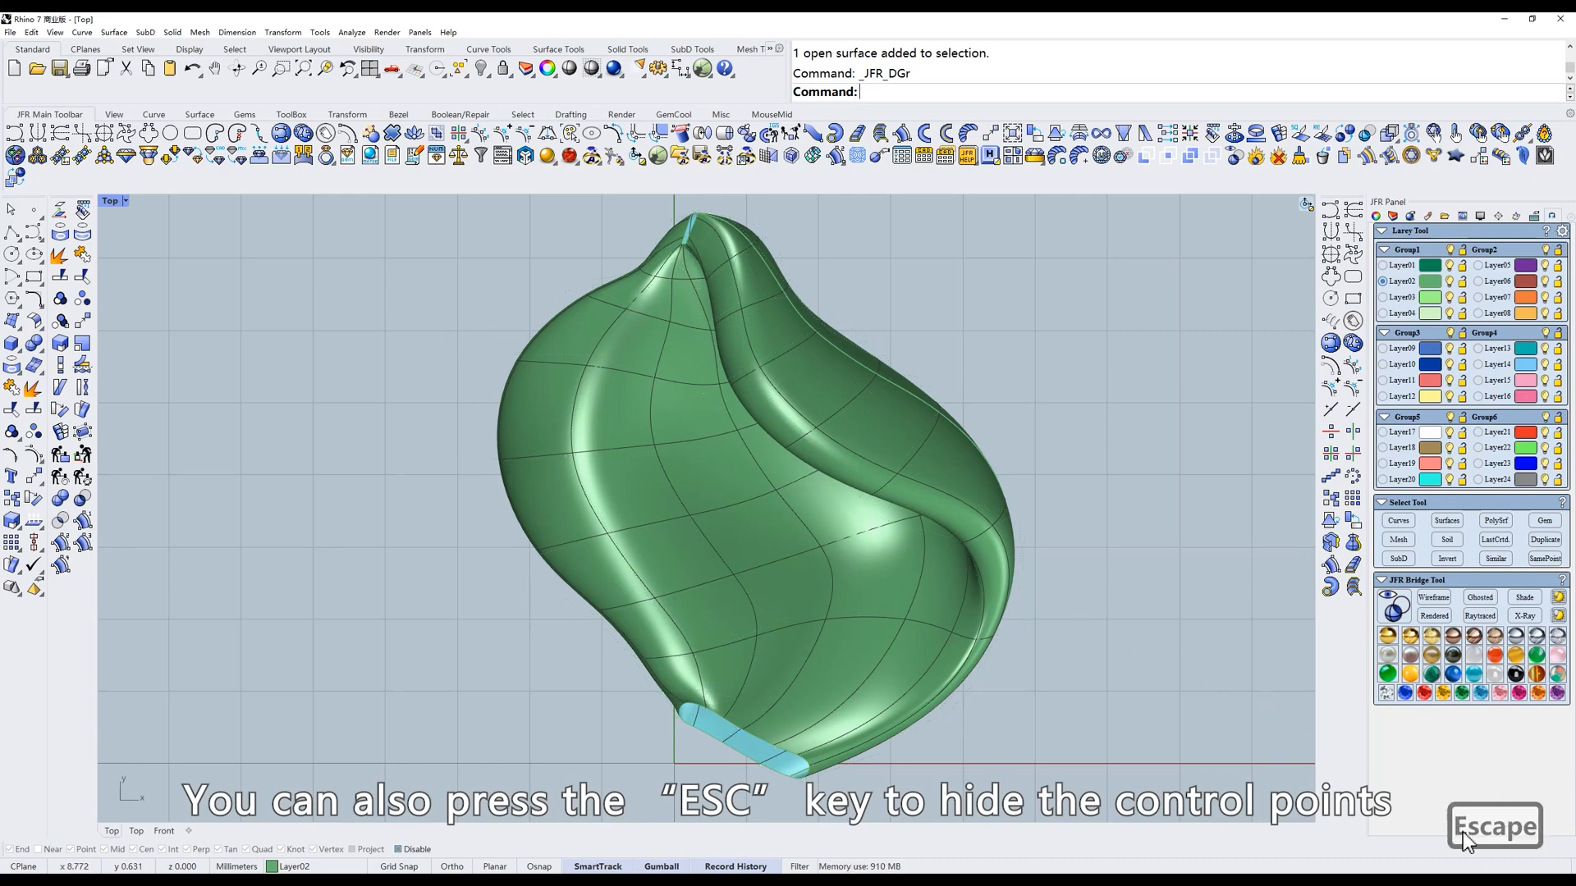
# Insert two rows of control points in the V direction across the middle of the leaf surface.
pyautogui.scroll(2, 725, 408)
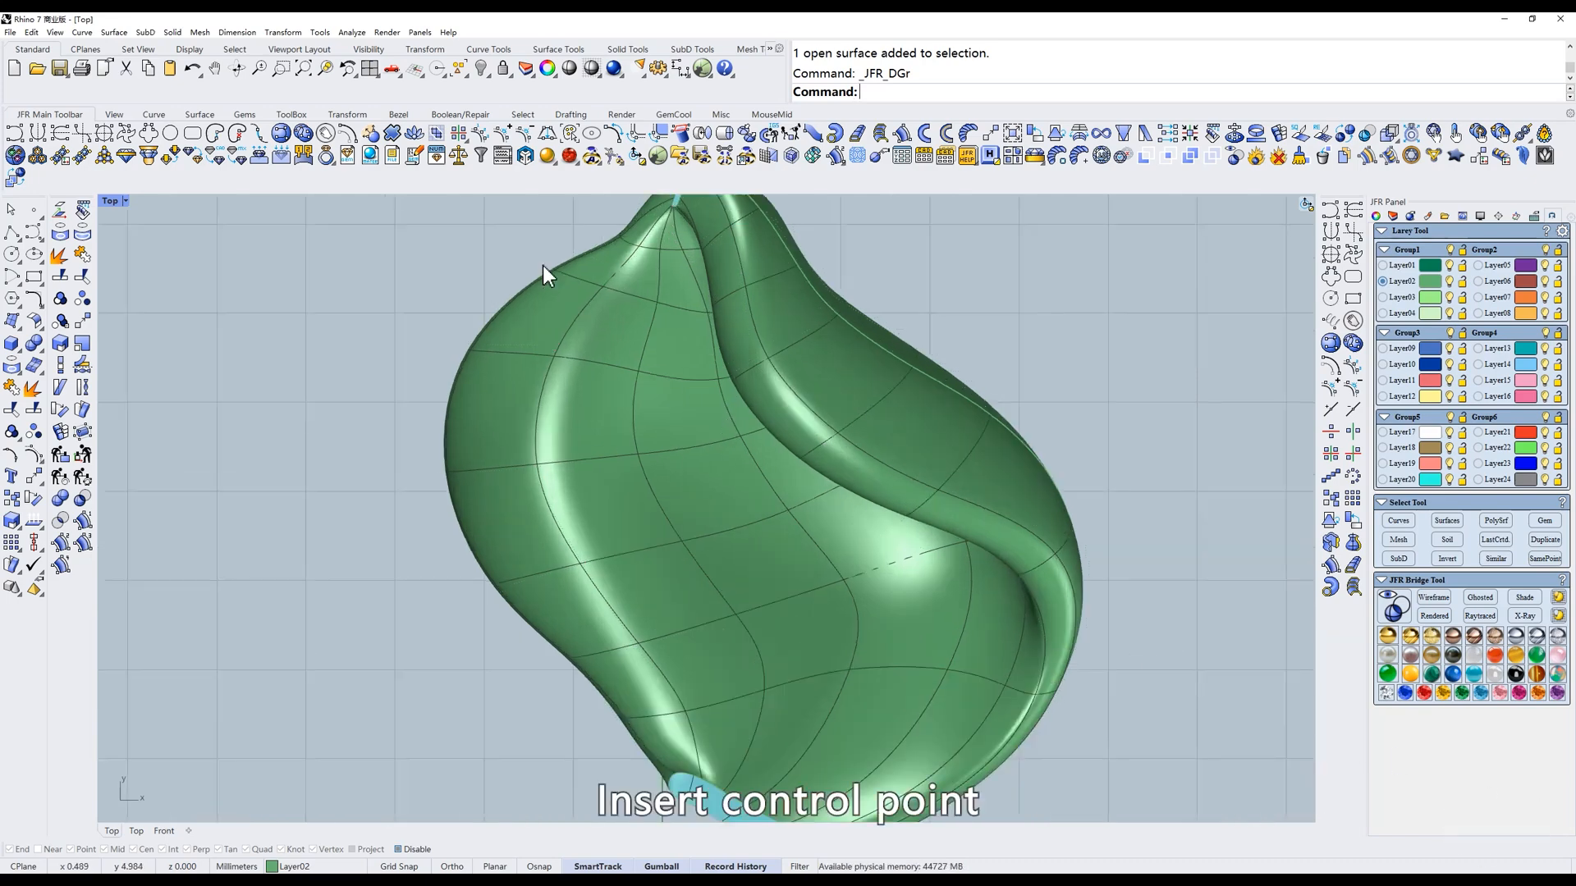
pyautogui.click(504, 138)
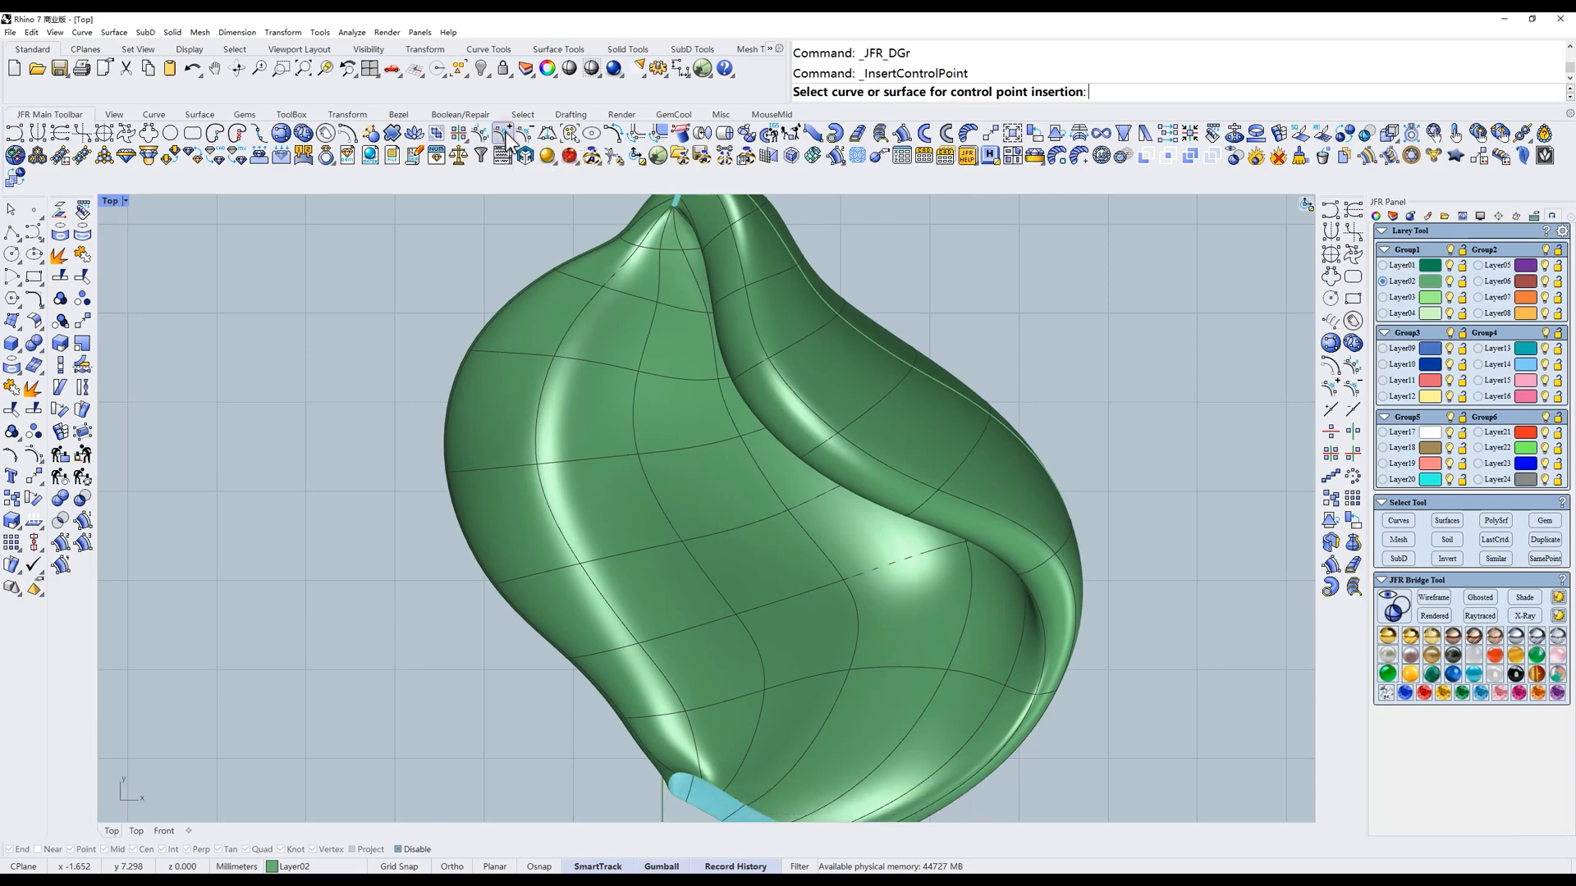
pyautogui.click(682, 483)
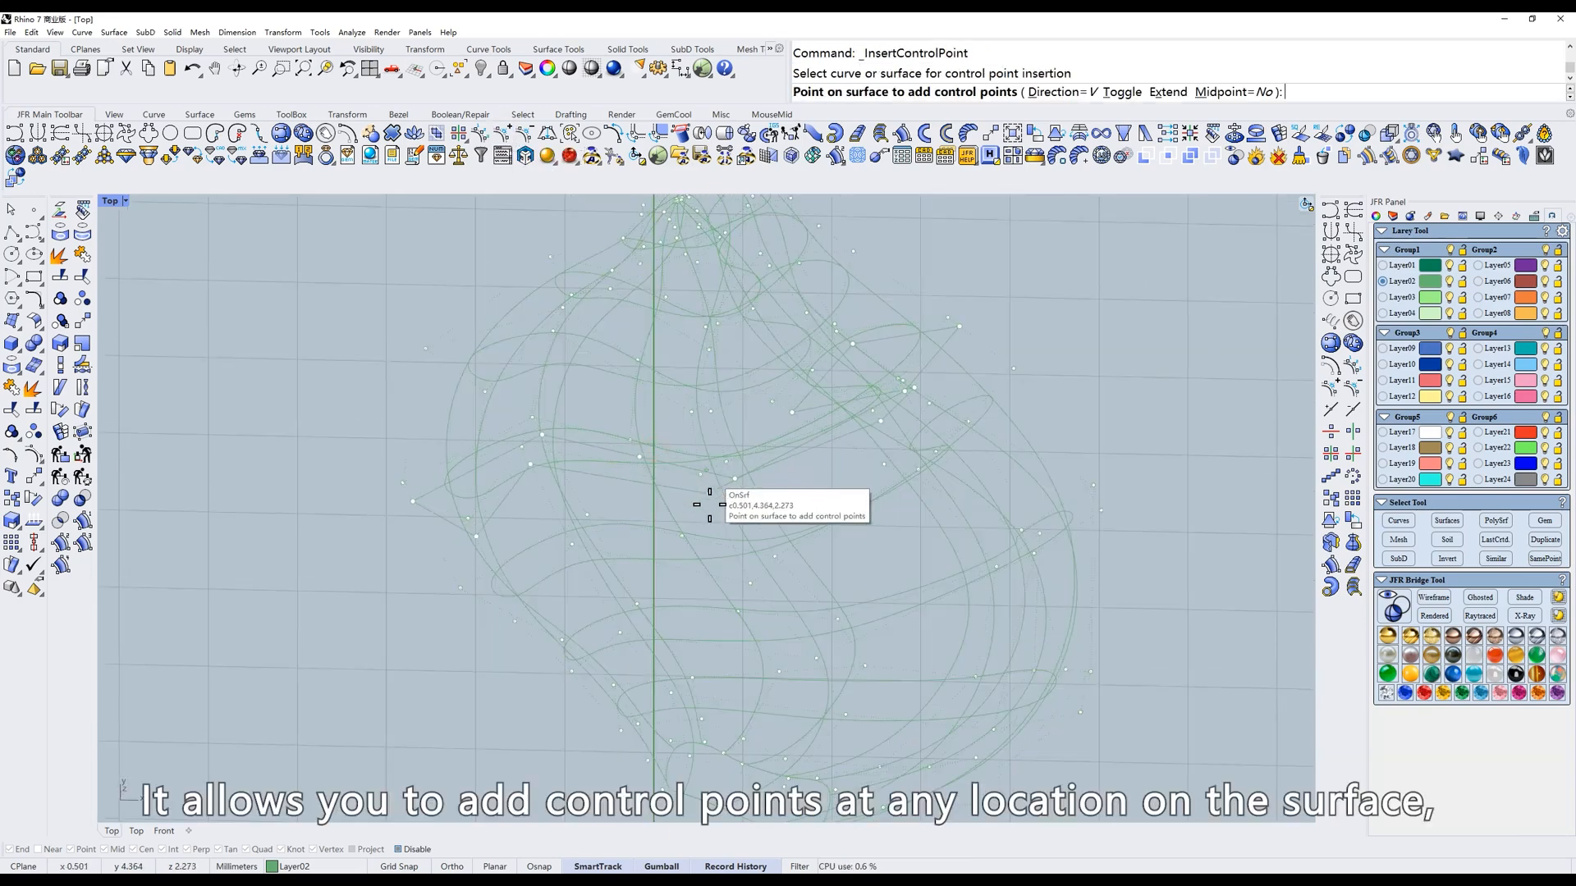
pyautogui.click(644, 491)
pyautogui.click(689, 583)
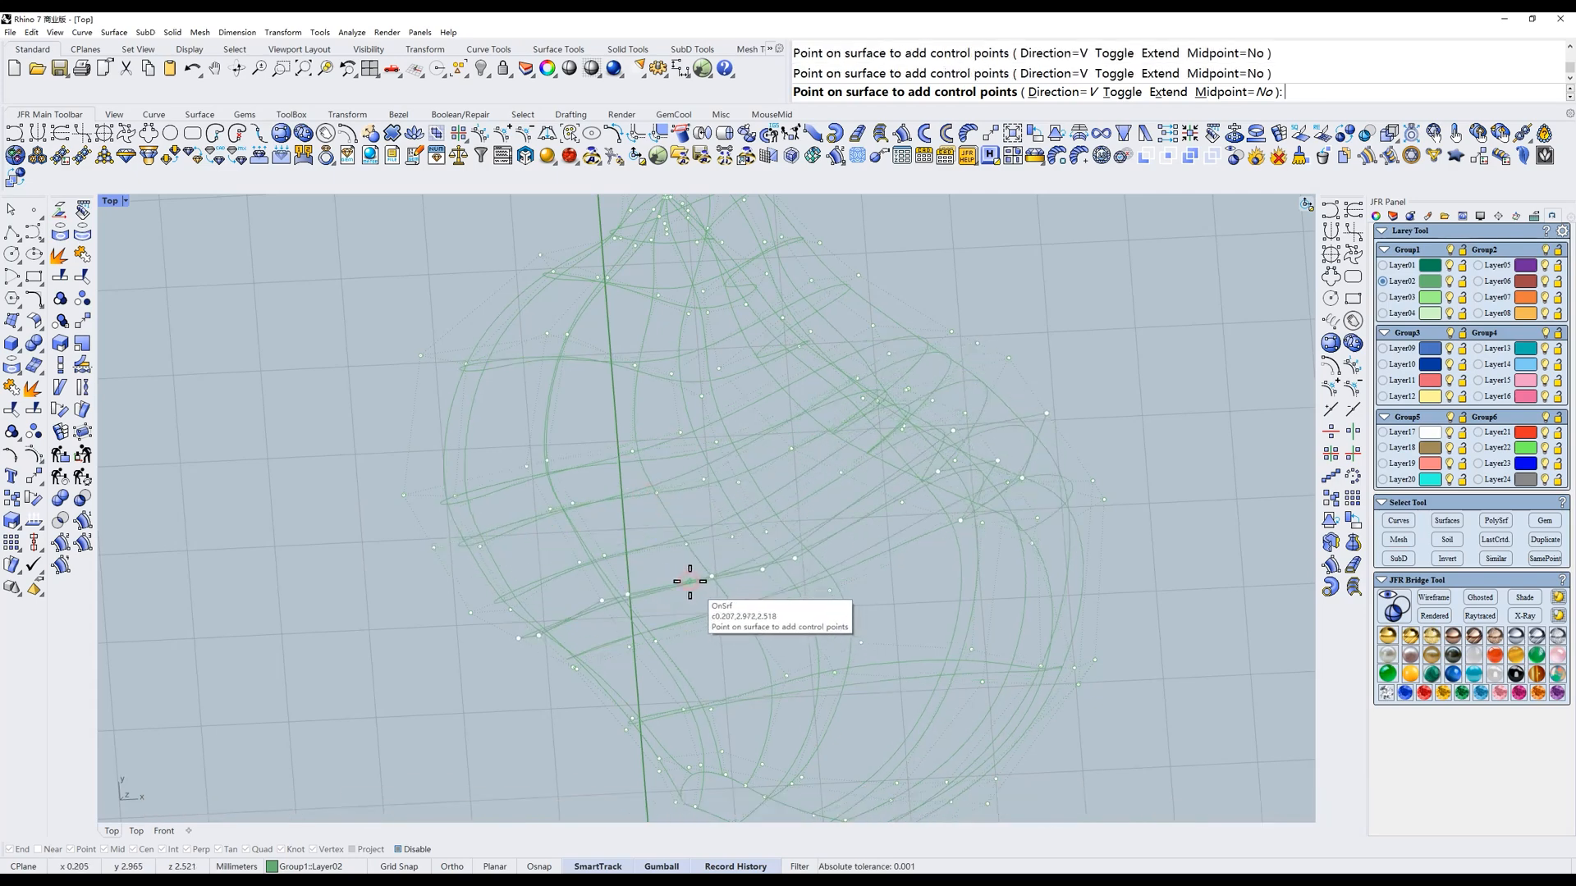
pyautogui.press('space')
# Show the control points of the leaf surface.
pyautogui.scroll(6, 522, 645)
pyautogui.click(487, 565)
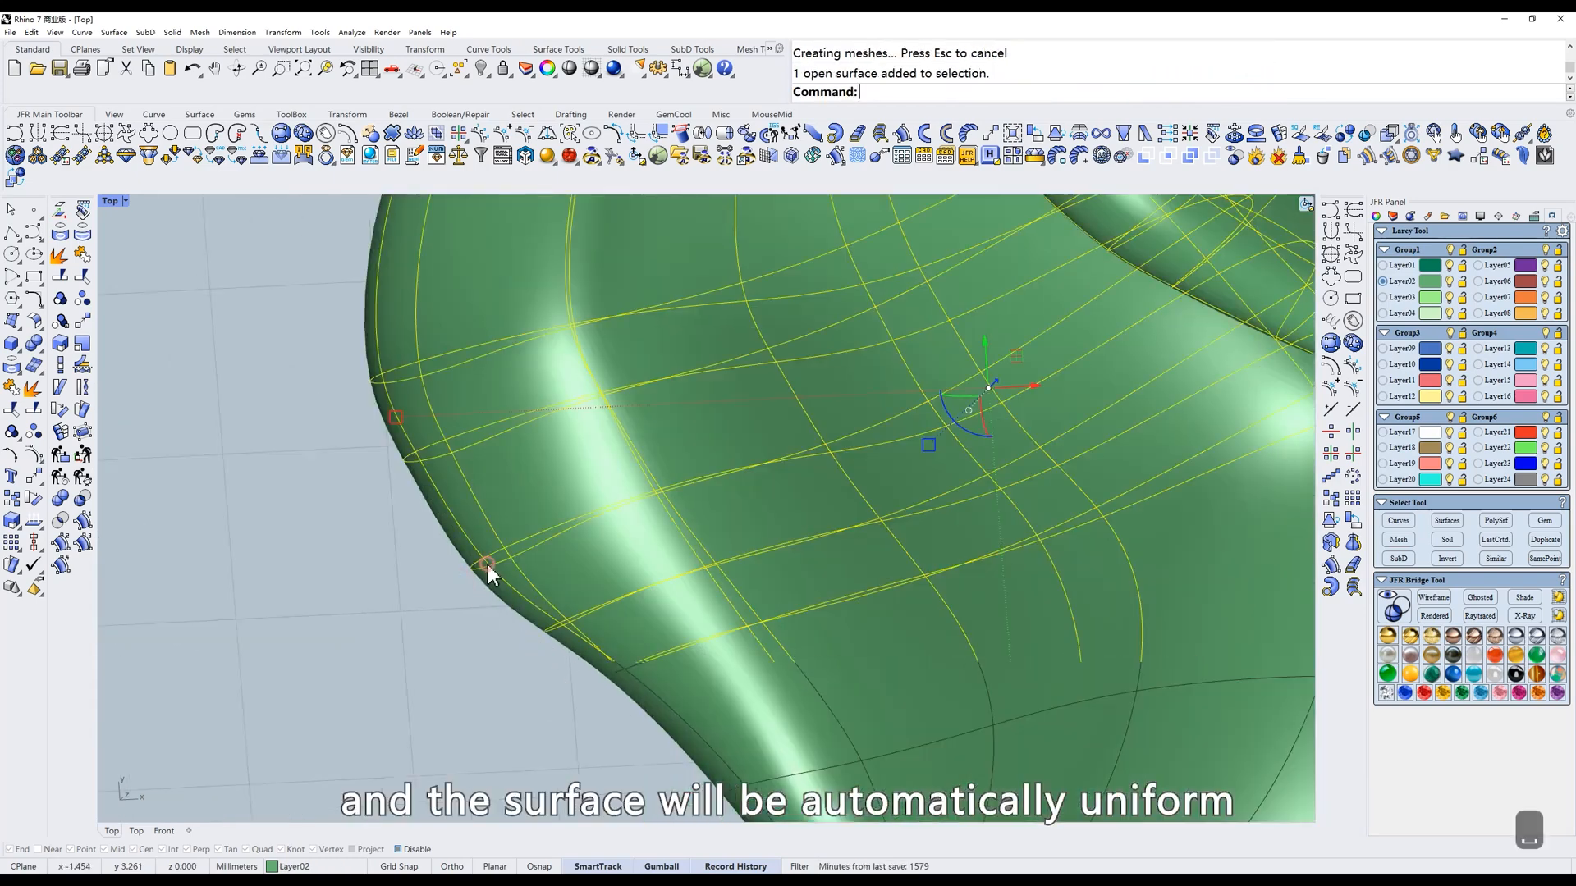
pyautogui.click(479, 133)
# Try pulling two control points on the leaf's lower-left edge outward, undo the moves and clear the selection.
pyautogui.moveTo(379, 696); pyautogui.dragTo(524, 554)
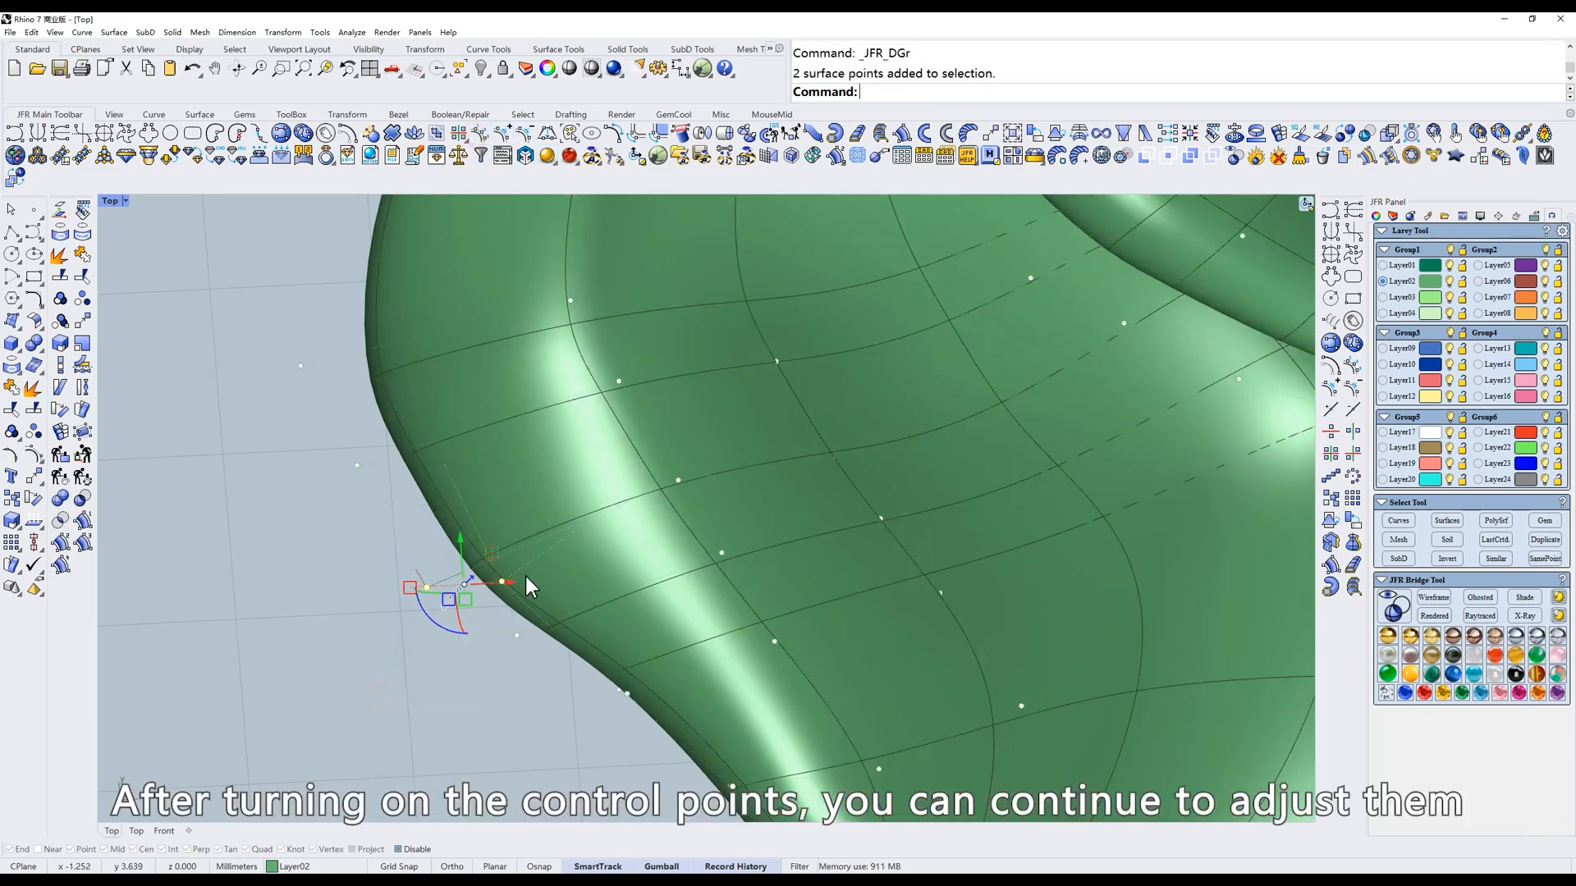
pyautogui.moveTo(454, 739)
pyautogui.mouseDown()
pyautogui.moveTo(573, 608)
pyautogui.moveTo(426, 745)
pyautogui.mouseUp()
pyautogui.scroll(-8, 539, 614)
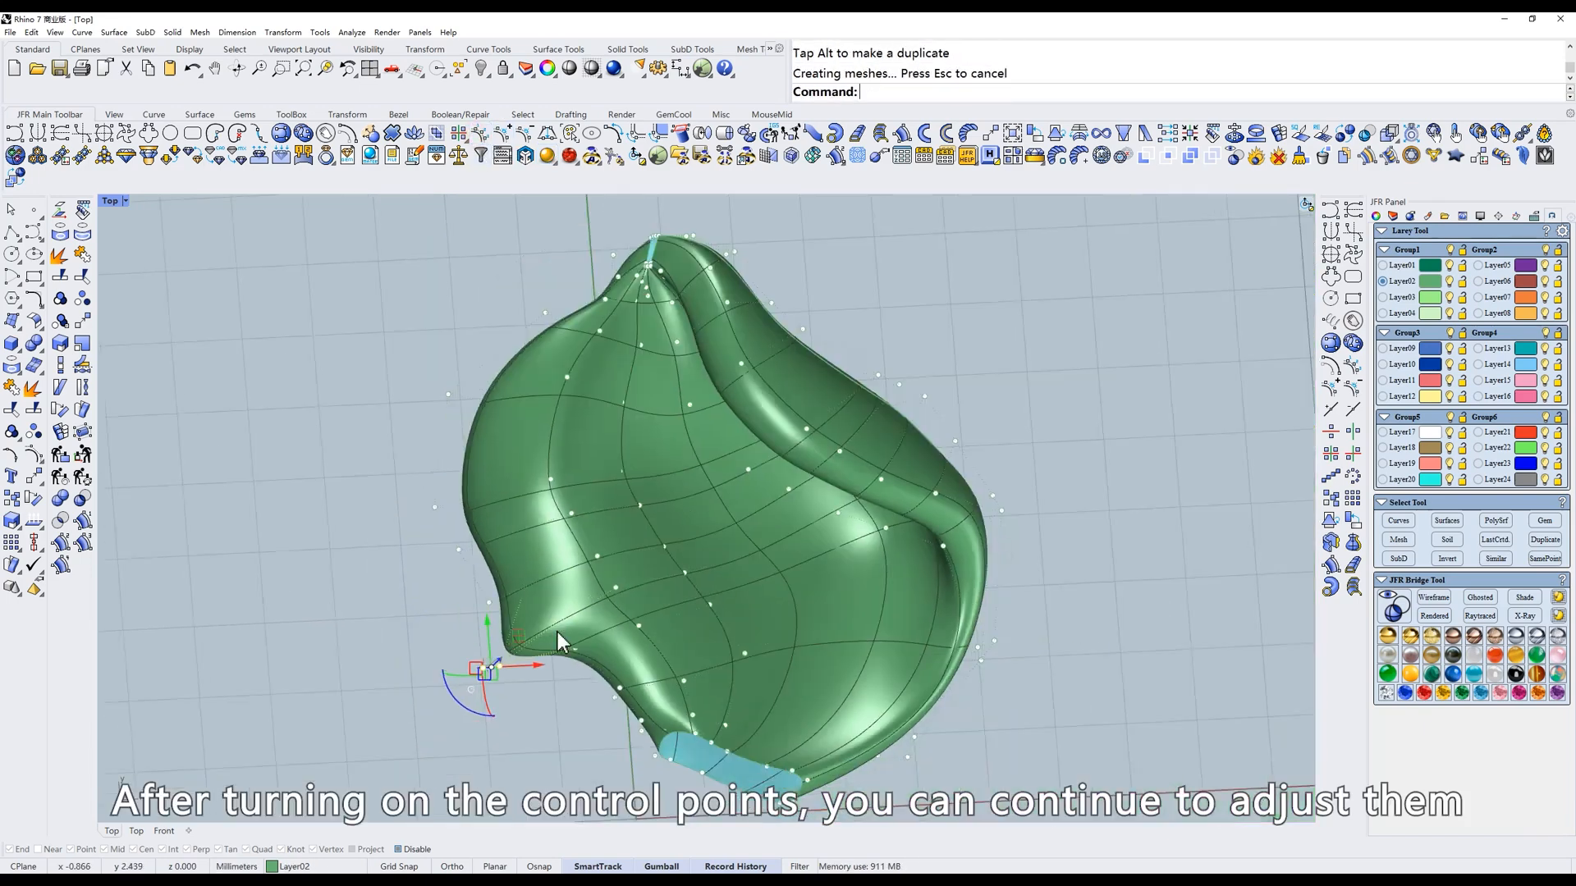
pyautogui.hotkey('ctrl', 'z')
pyautogui.moveTo(542, 615); pyautogui.dragTo(528, 632)
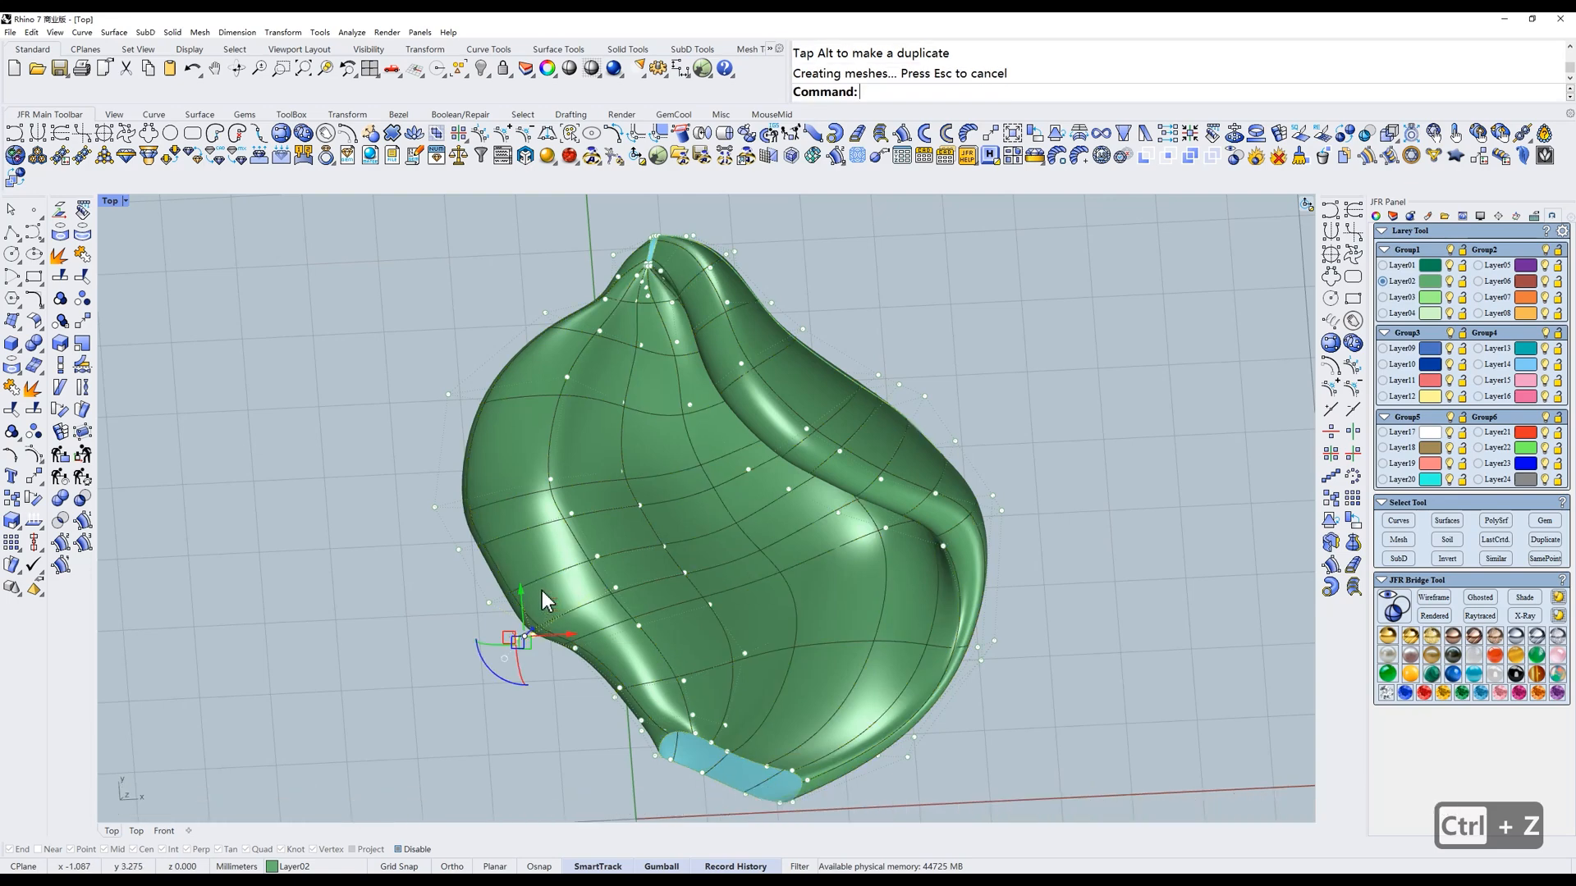
pyautogui.hotkey('ctrl', 'z')
pyautogui.scroll(4, 543, 589)
pyautogui.moveTo(548, 594); pyautogui.dragTo(583, 602, button='right')
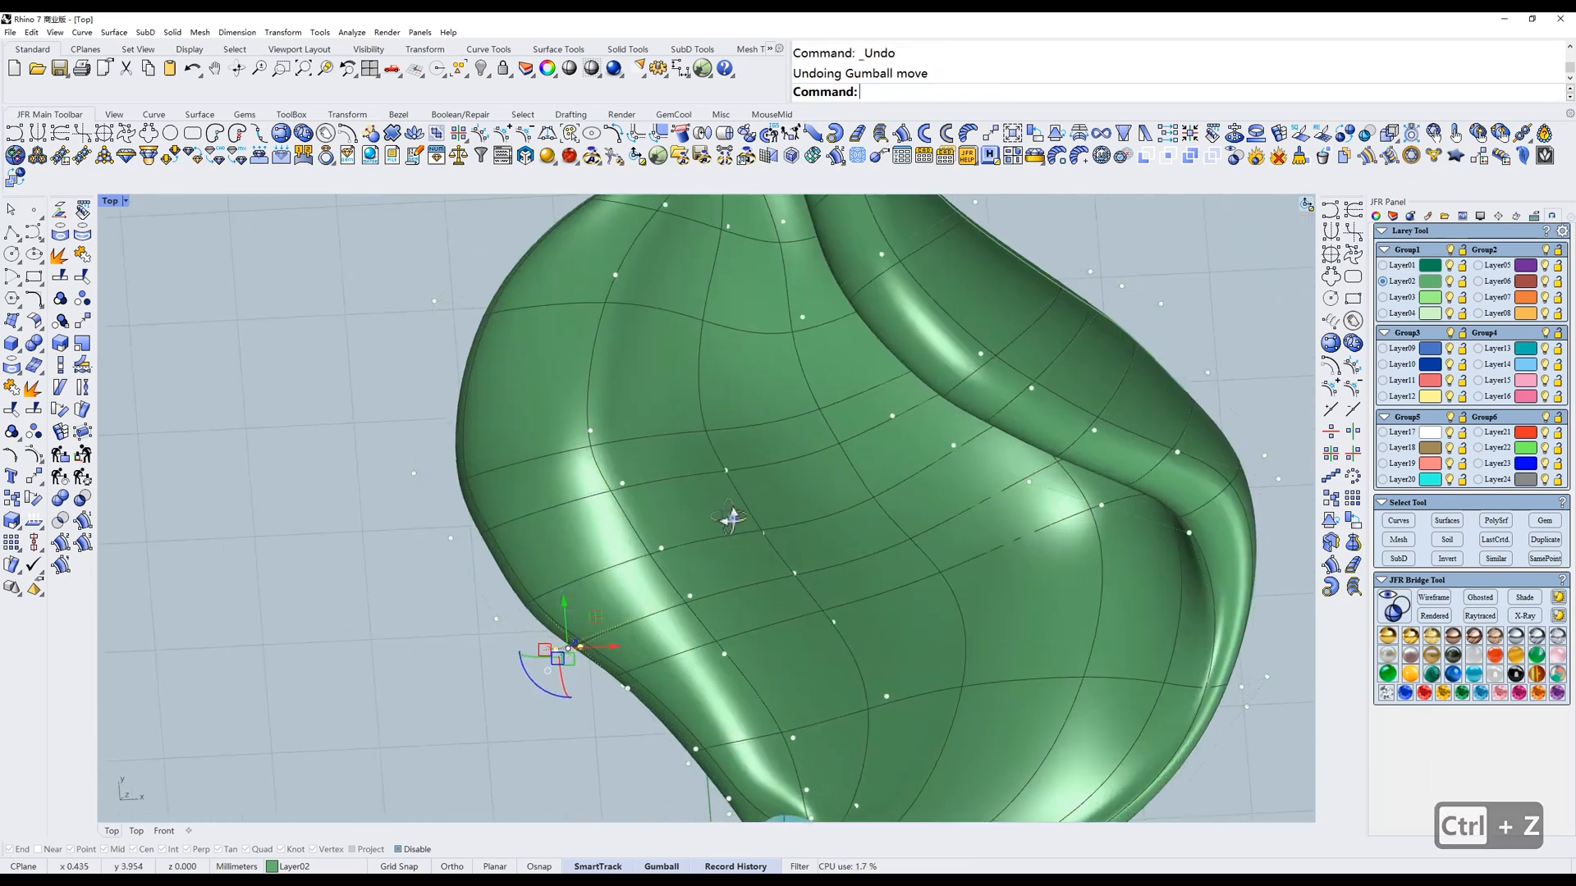
pyautogui.press('Escape')
# Insert control points in the U direction through the middle of the leaf surface.
pyautogui.click(496, 142)
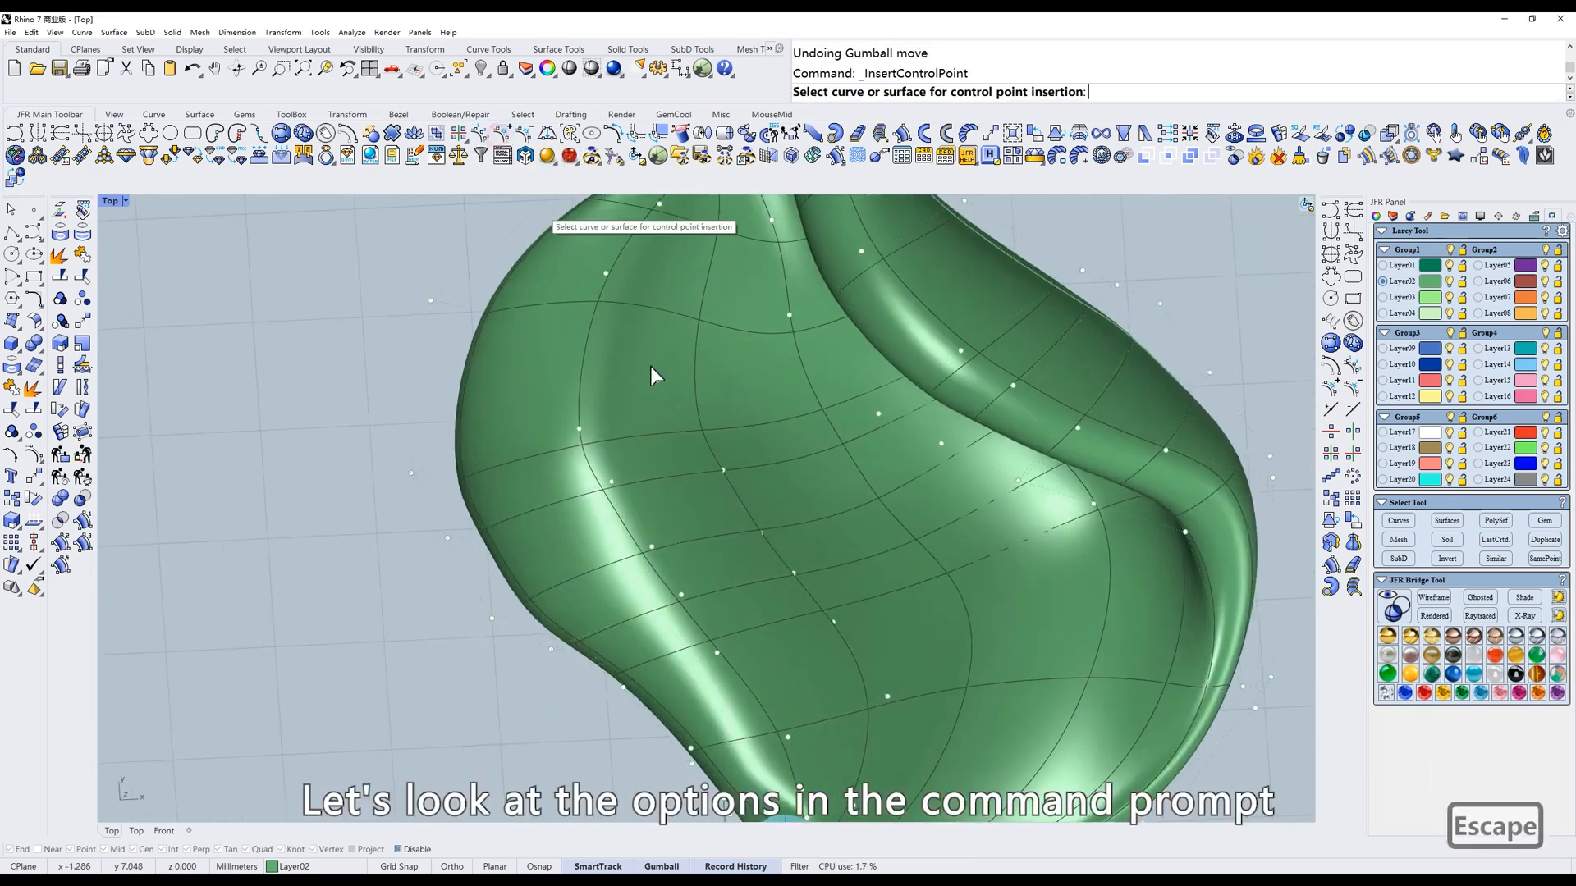
pyautogui.click(686, 418)
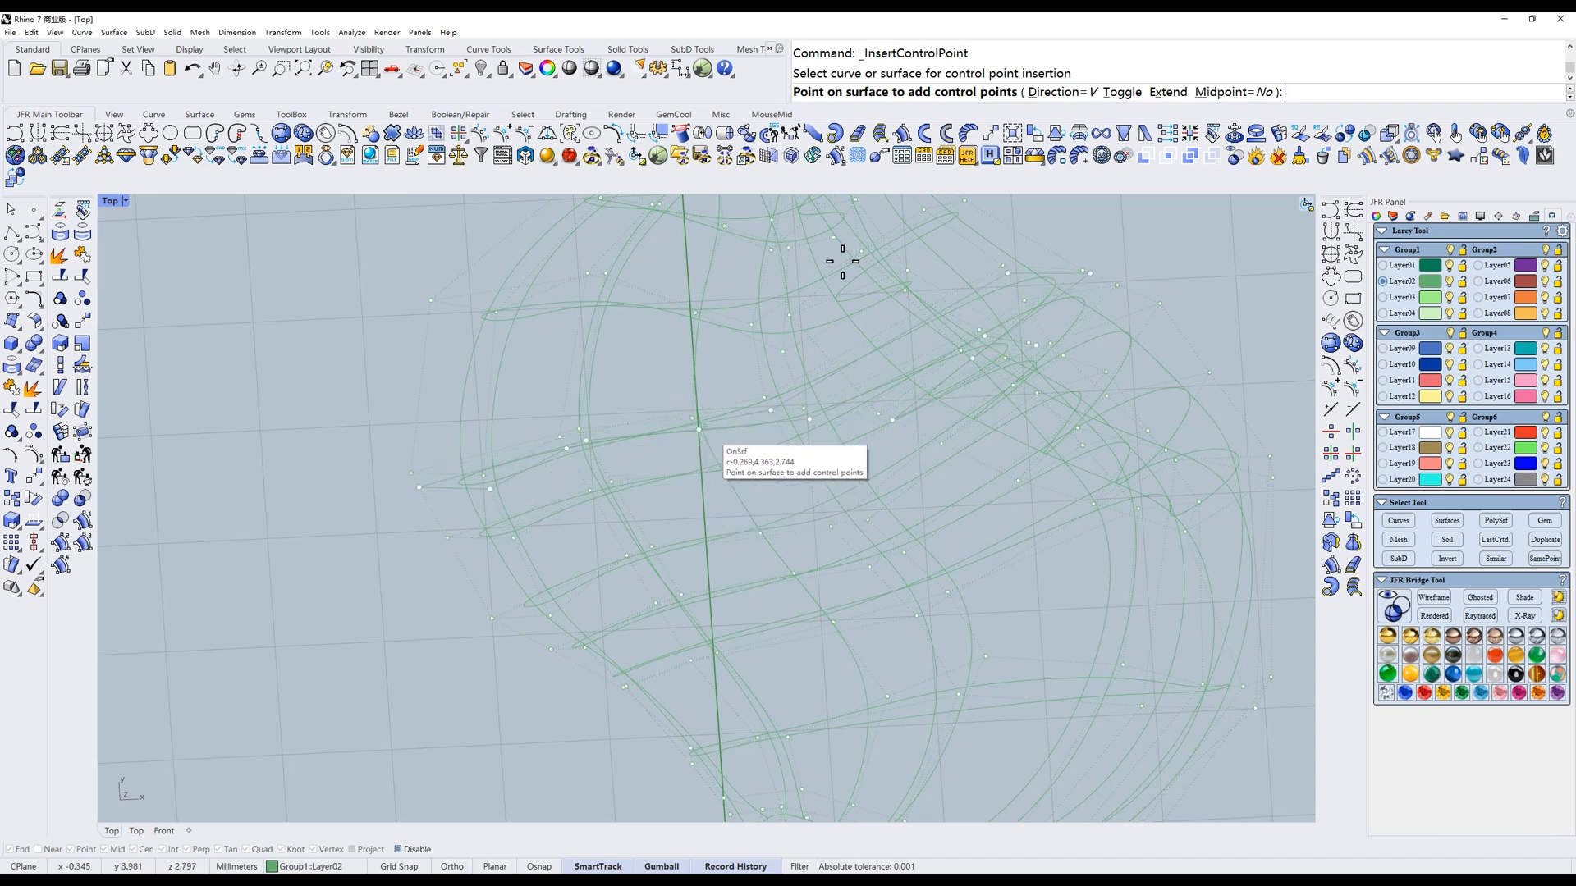
pyautogui.click(1041, 91)
pyautogui.click(892, 92)
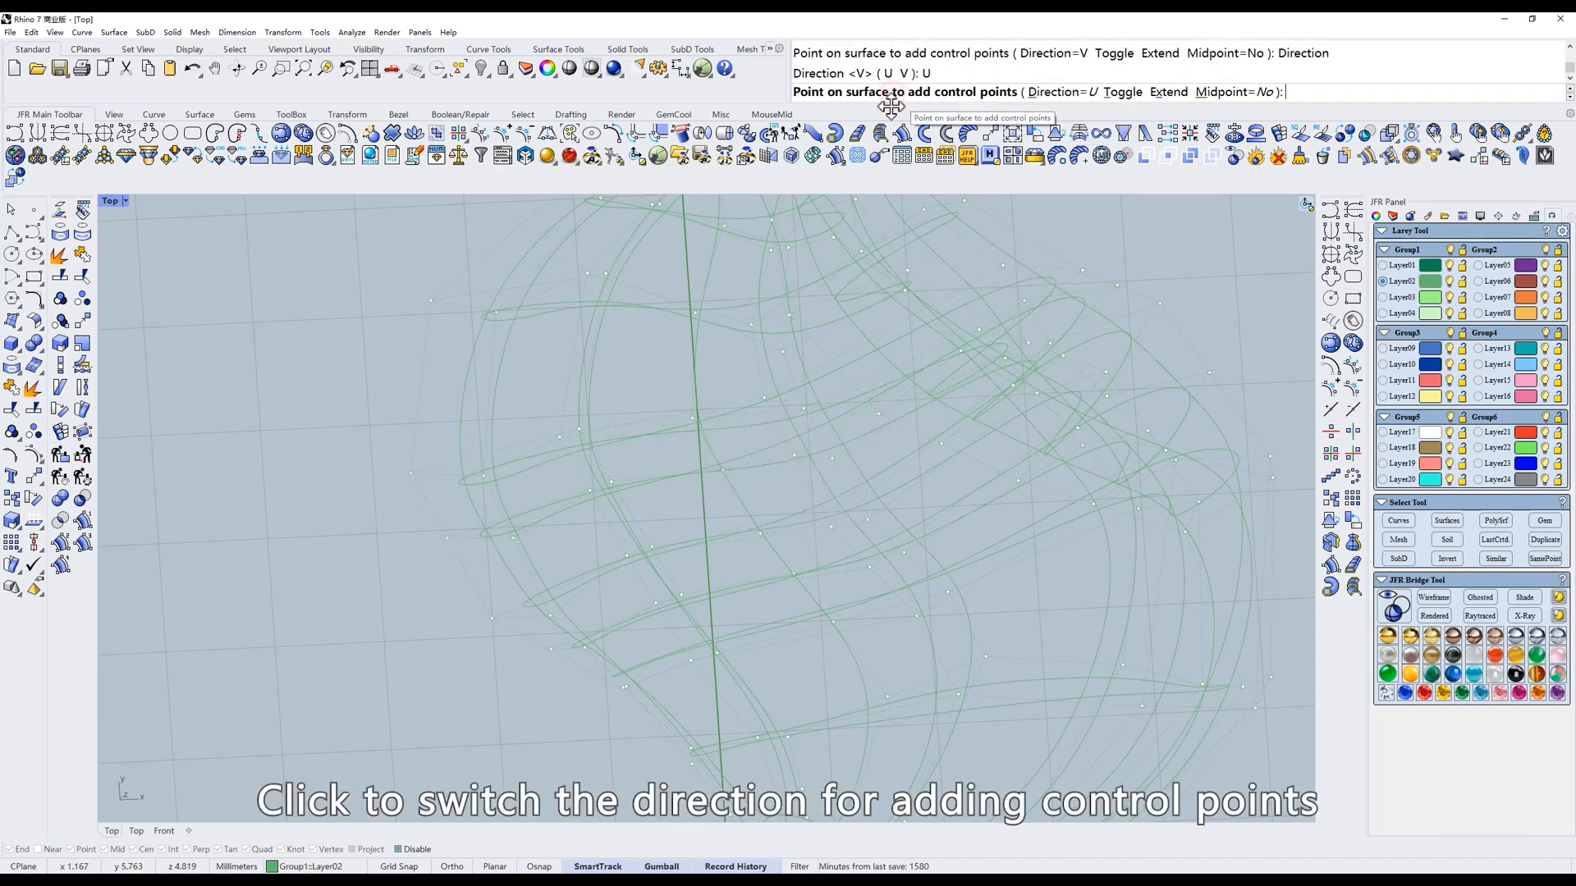
pyautogui.click(825, 543)
pyautogui.press('space')
# Remove the excess U-direction control point rows from the middle of the leaf surface with Reduce control points.
pyautogui.moveTo(763, 470); pyautogui.dragTo(741, 507, button='right')
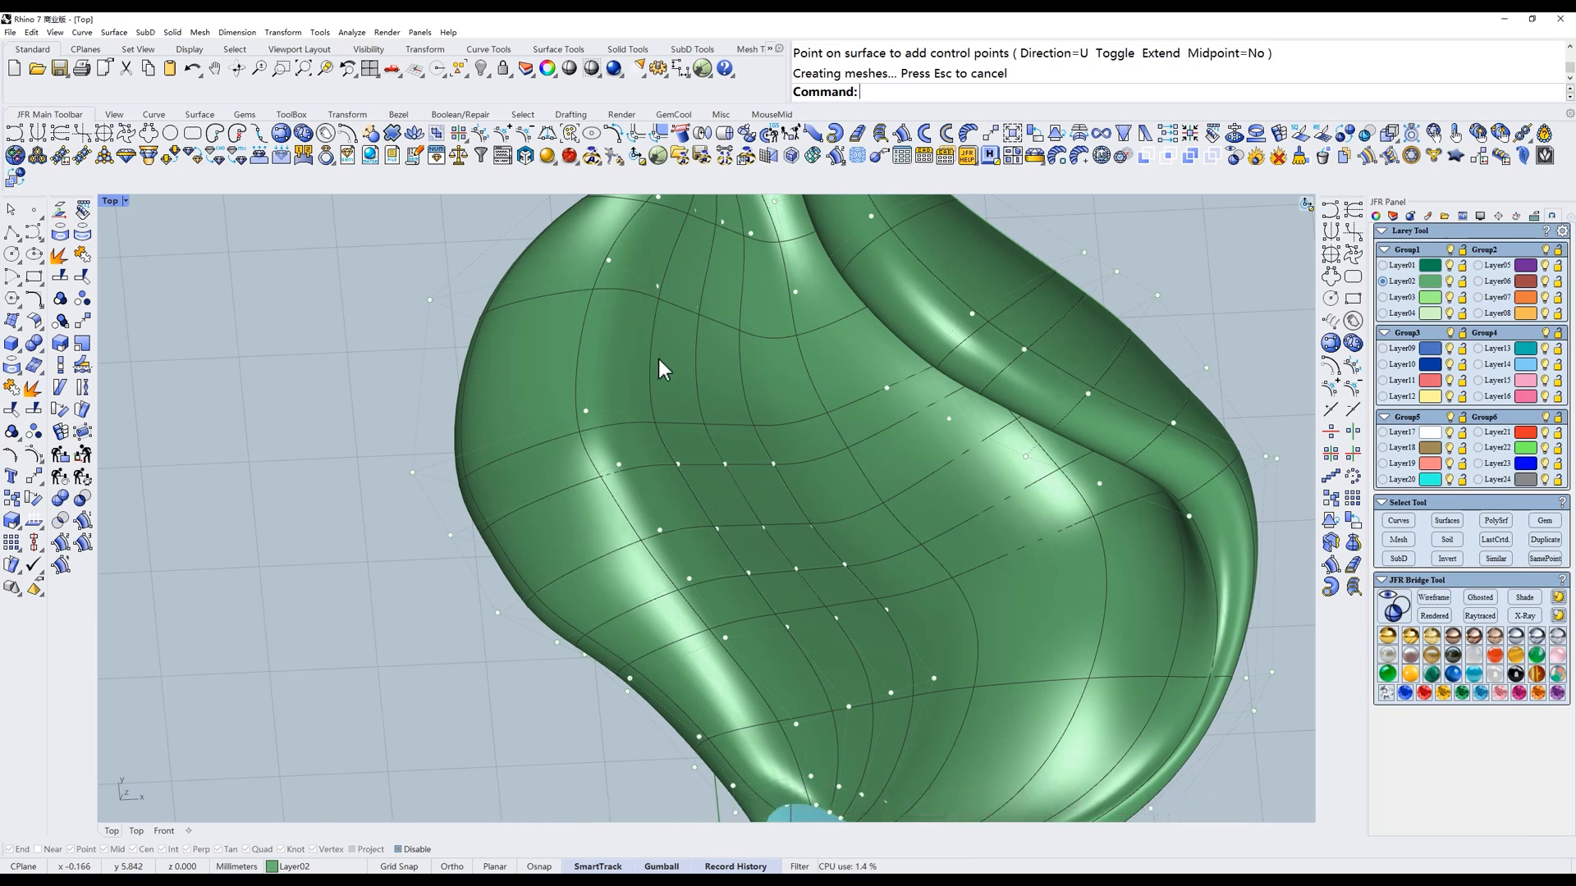
pyautogui.click(617, 338)
pyautogui.click(526, 135)
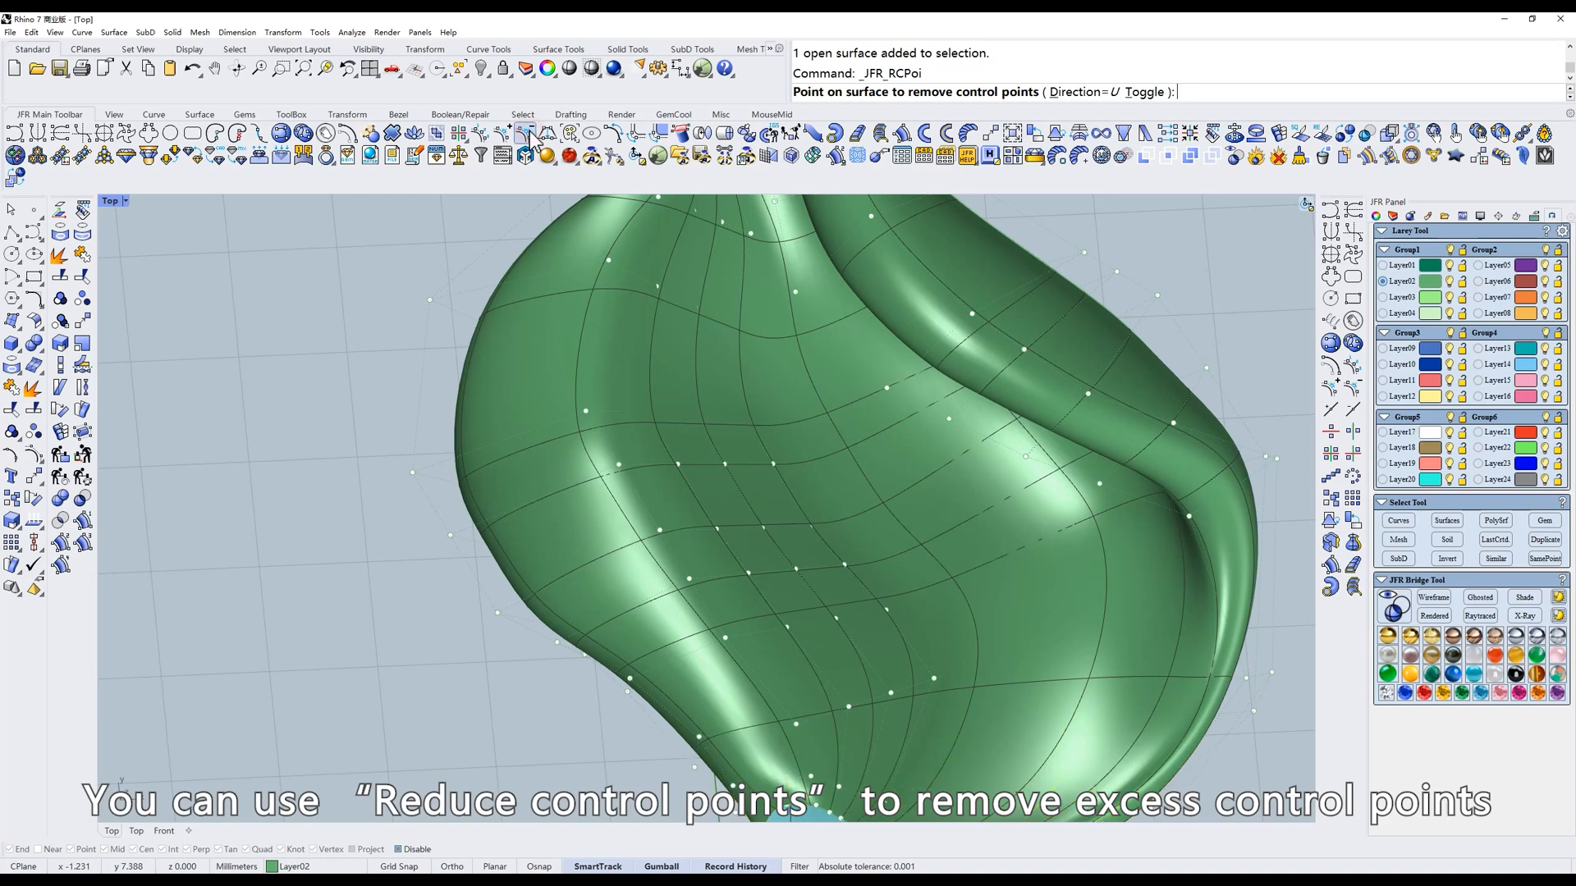
pyautogui.click(737, 496)
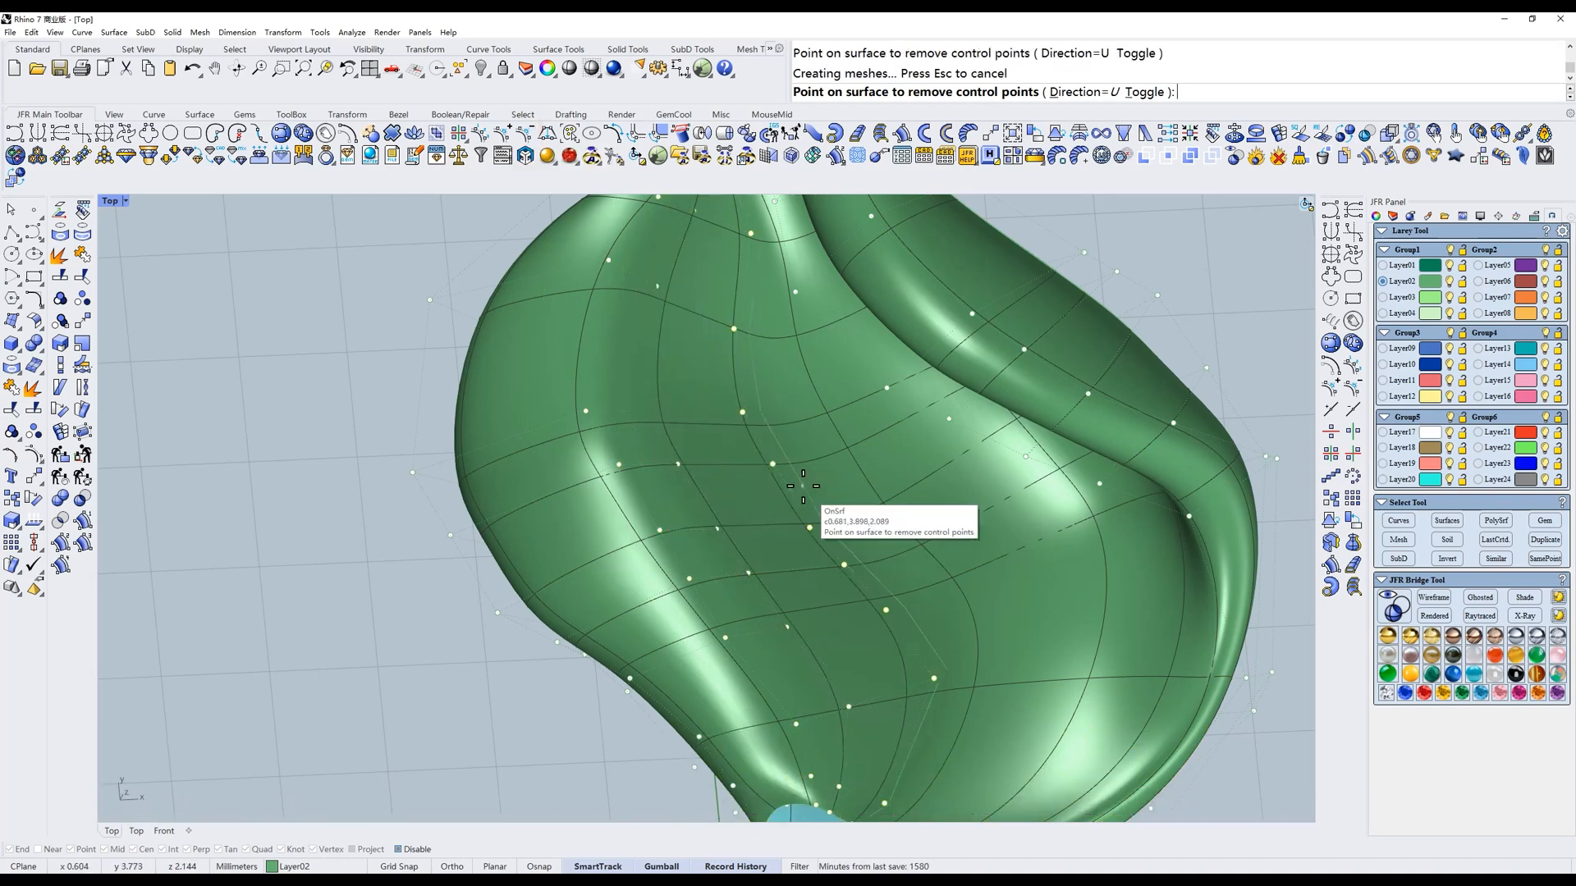
pyautogui.click(792, 492)
pyautogui.click(734, 578)
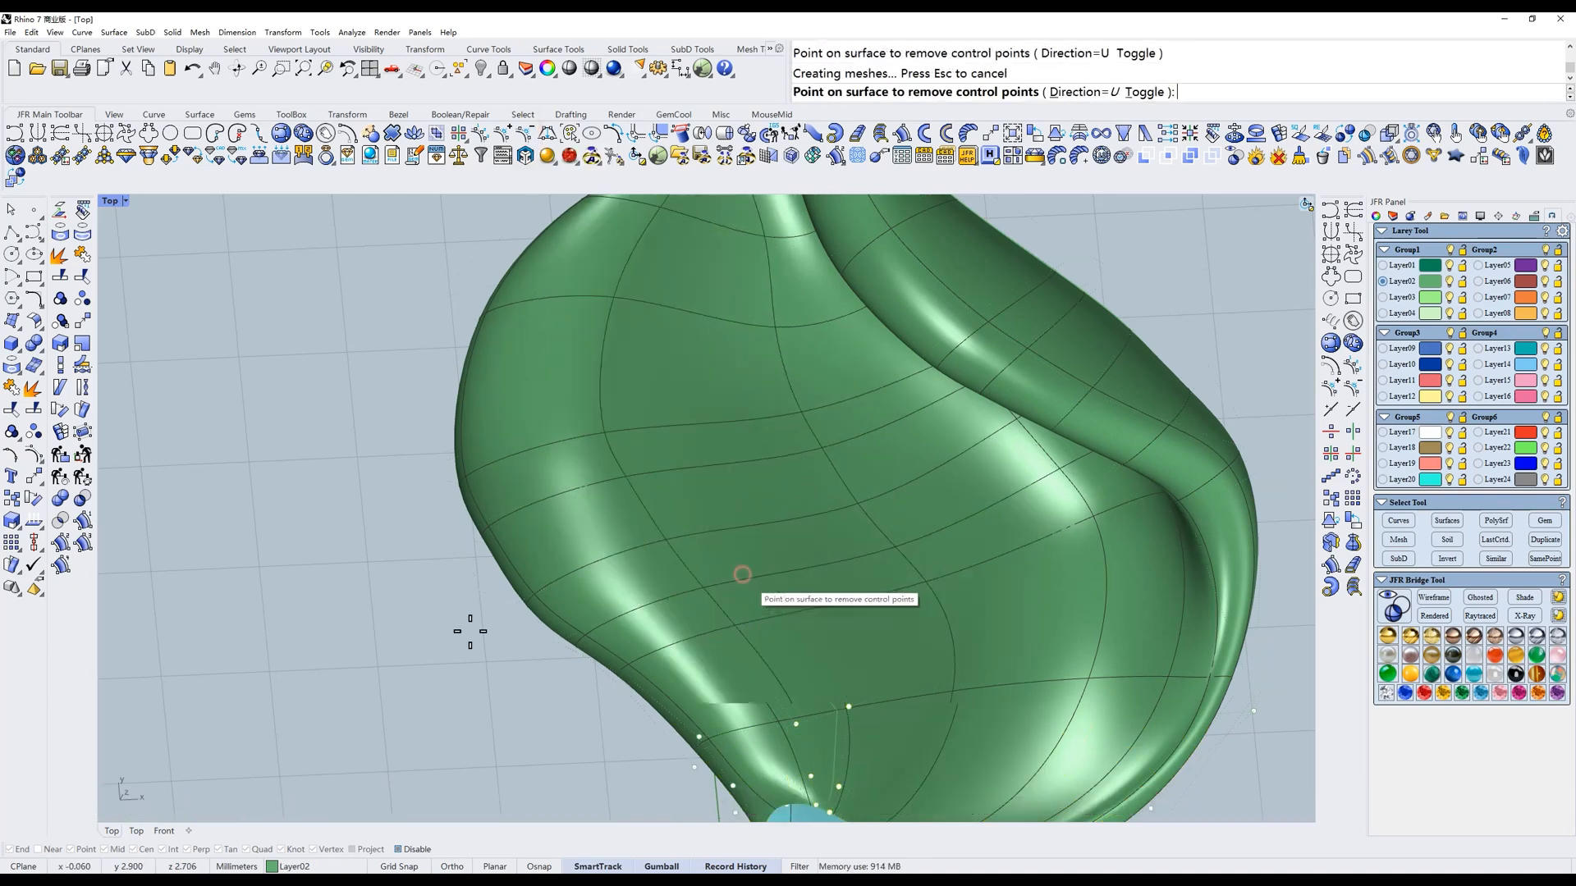
pyautogui.click(630, 517)
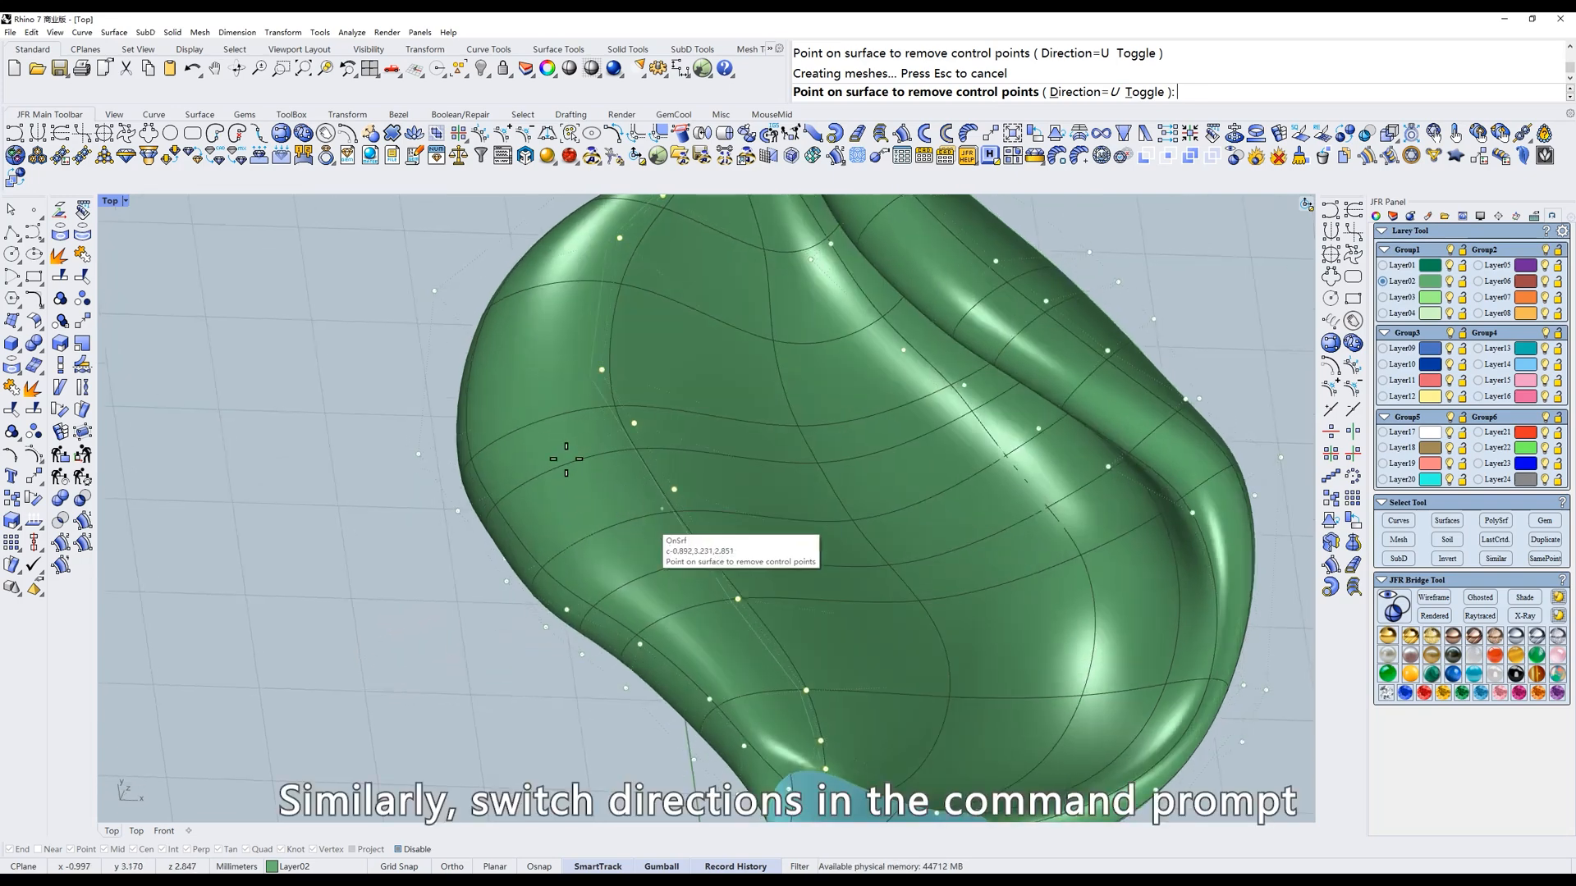
pyautogui.click(649, 526)
# Switch the removal direction to V, remove the excess rows across the leaf surface and finish the command.
pyautogui.click(1083, 91)
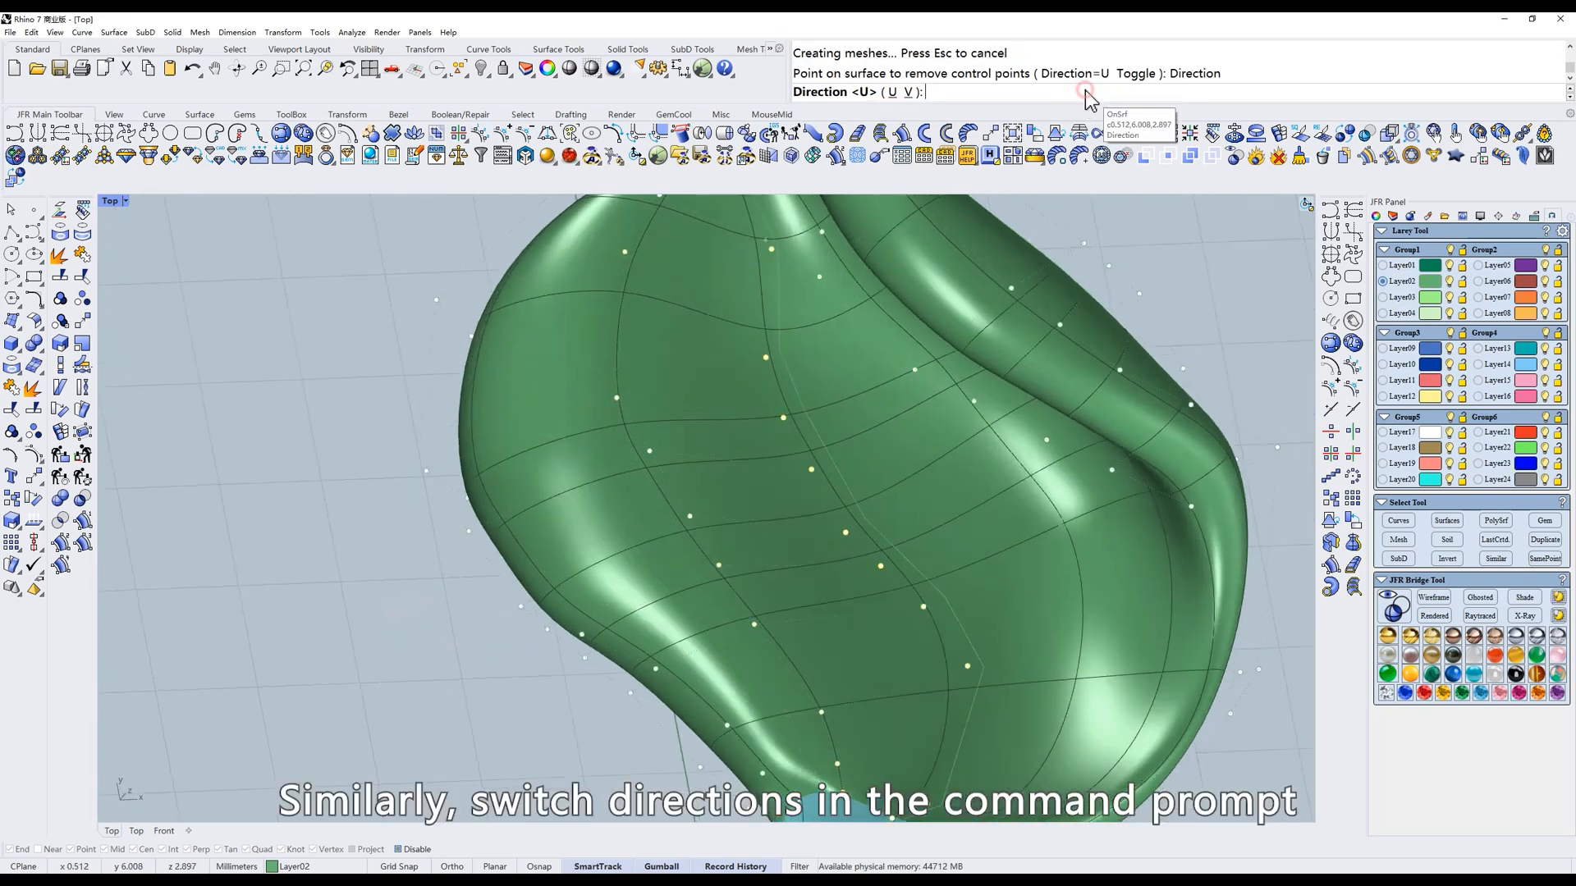
pyautogui.click(908, 92)
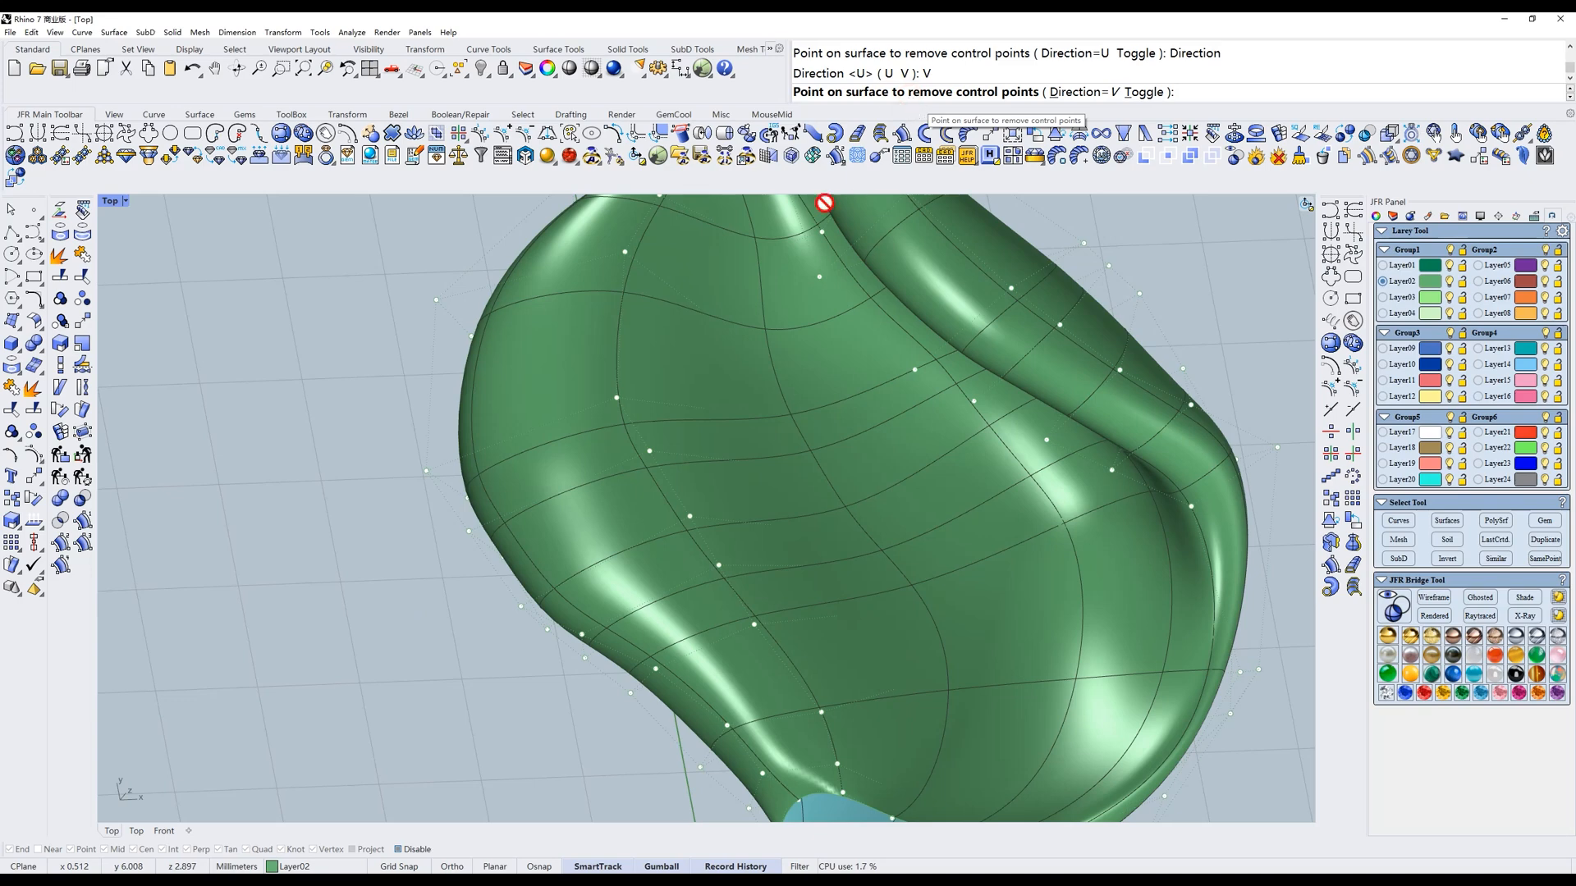
pyautogui.click(504, 497)
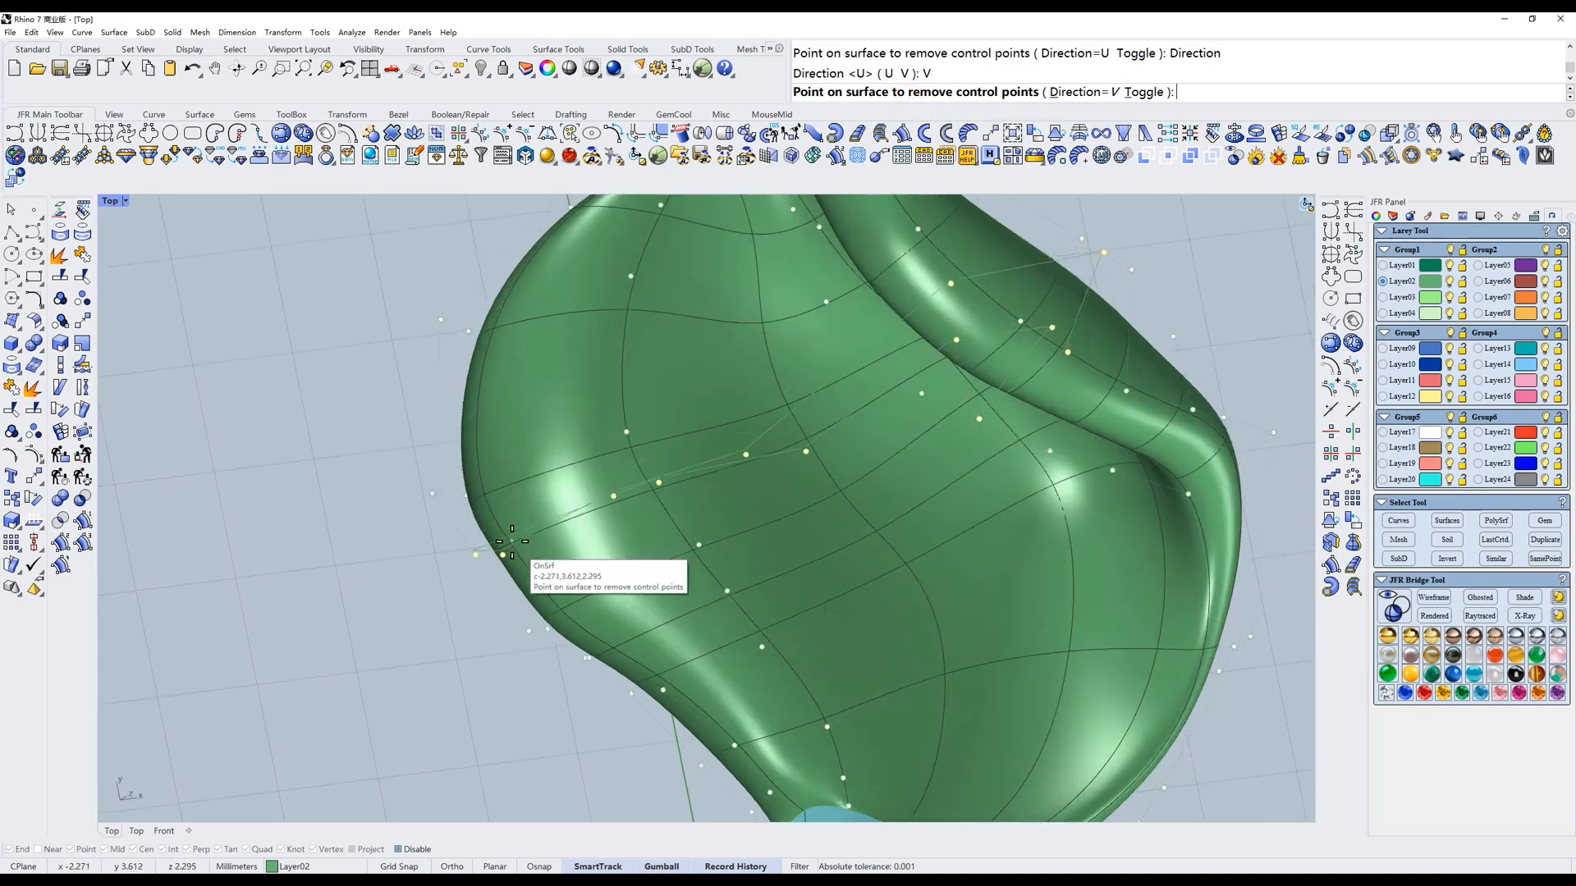
pyautogui.click(512, 542)
pyautogui.click(602, 659)
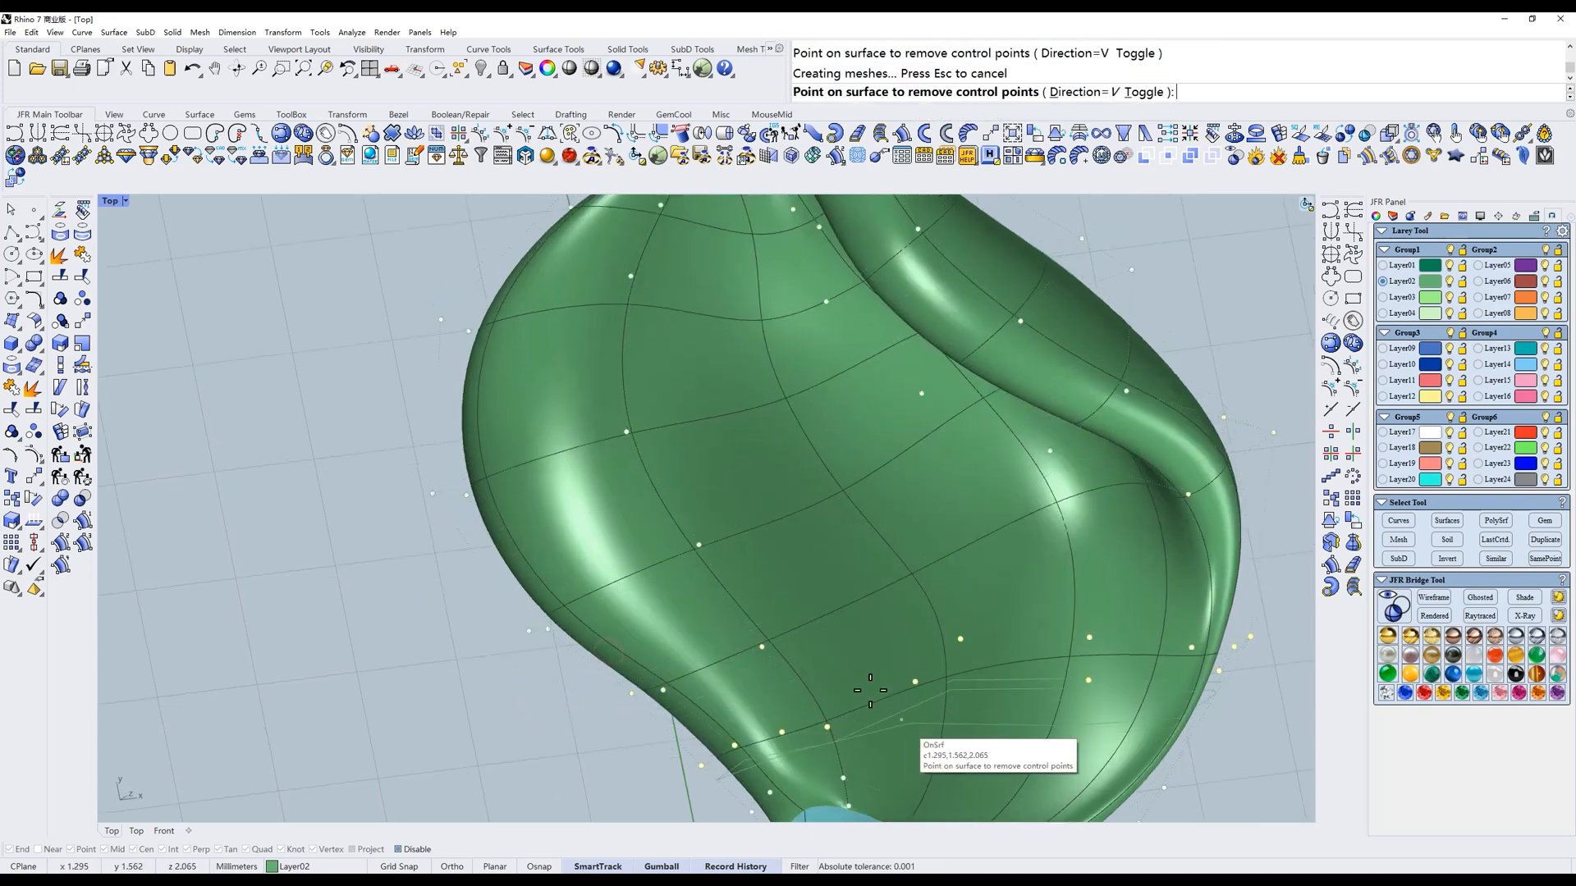
pyautogui.click(742, 637)
pyautogui.click(742, 517)
pyautogui.click(749, 502)
pyautogui.rightClick(693, 495)
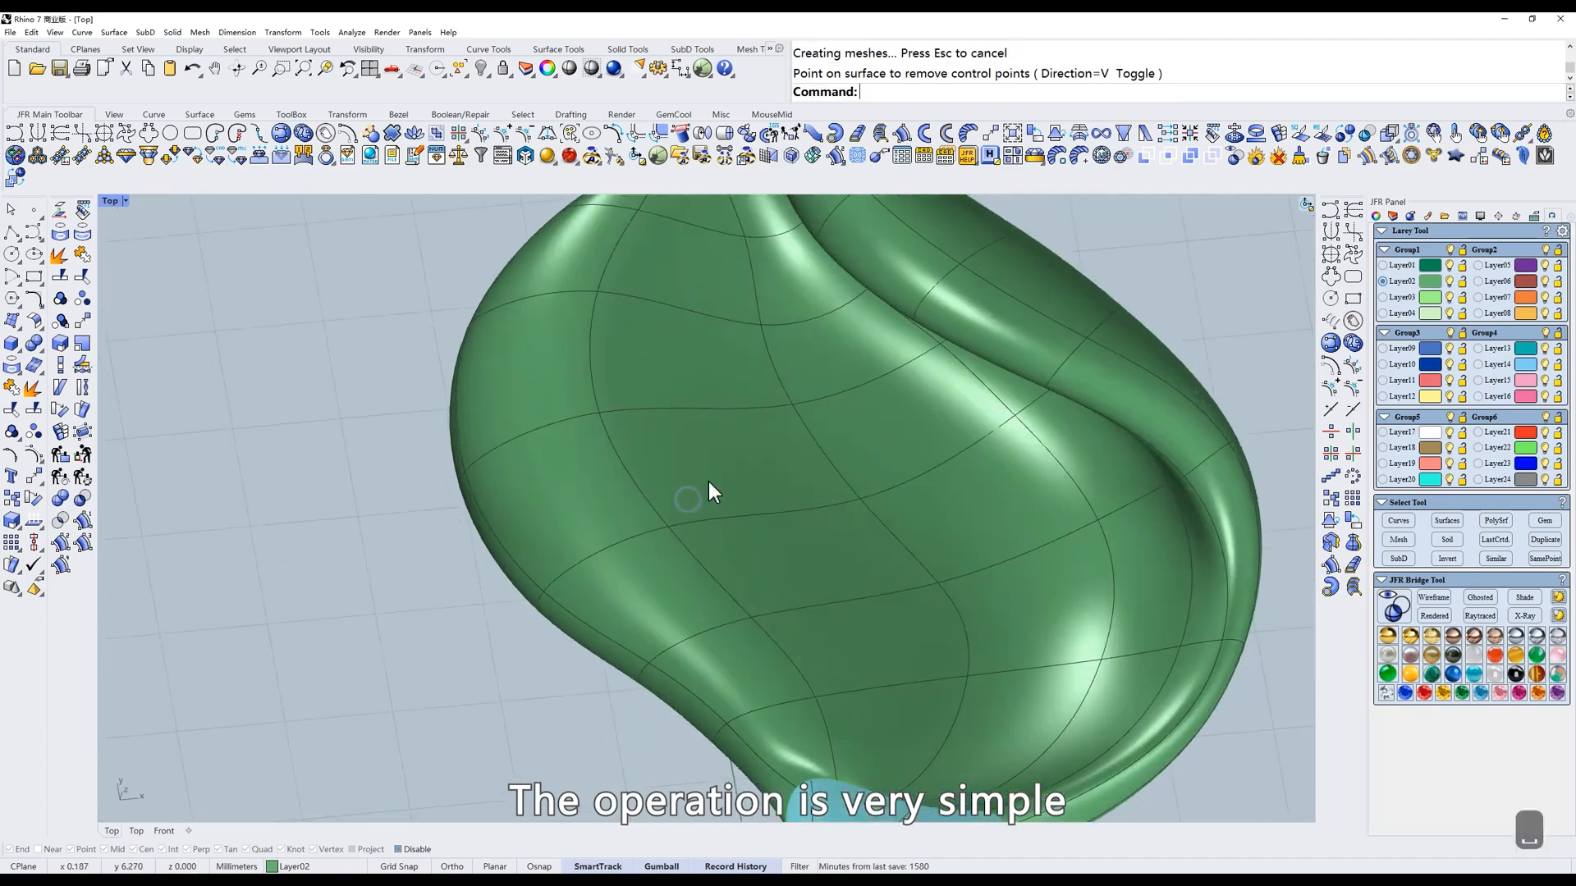
pyautogui.scroll(-3, 706, 501)
pyautogui.moveTo(706, 517); pyautogui.dragTo(739, 441, button='right')
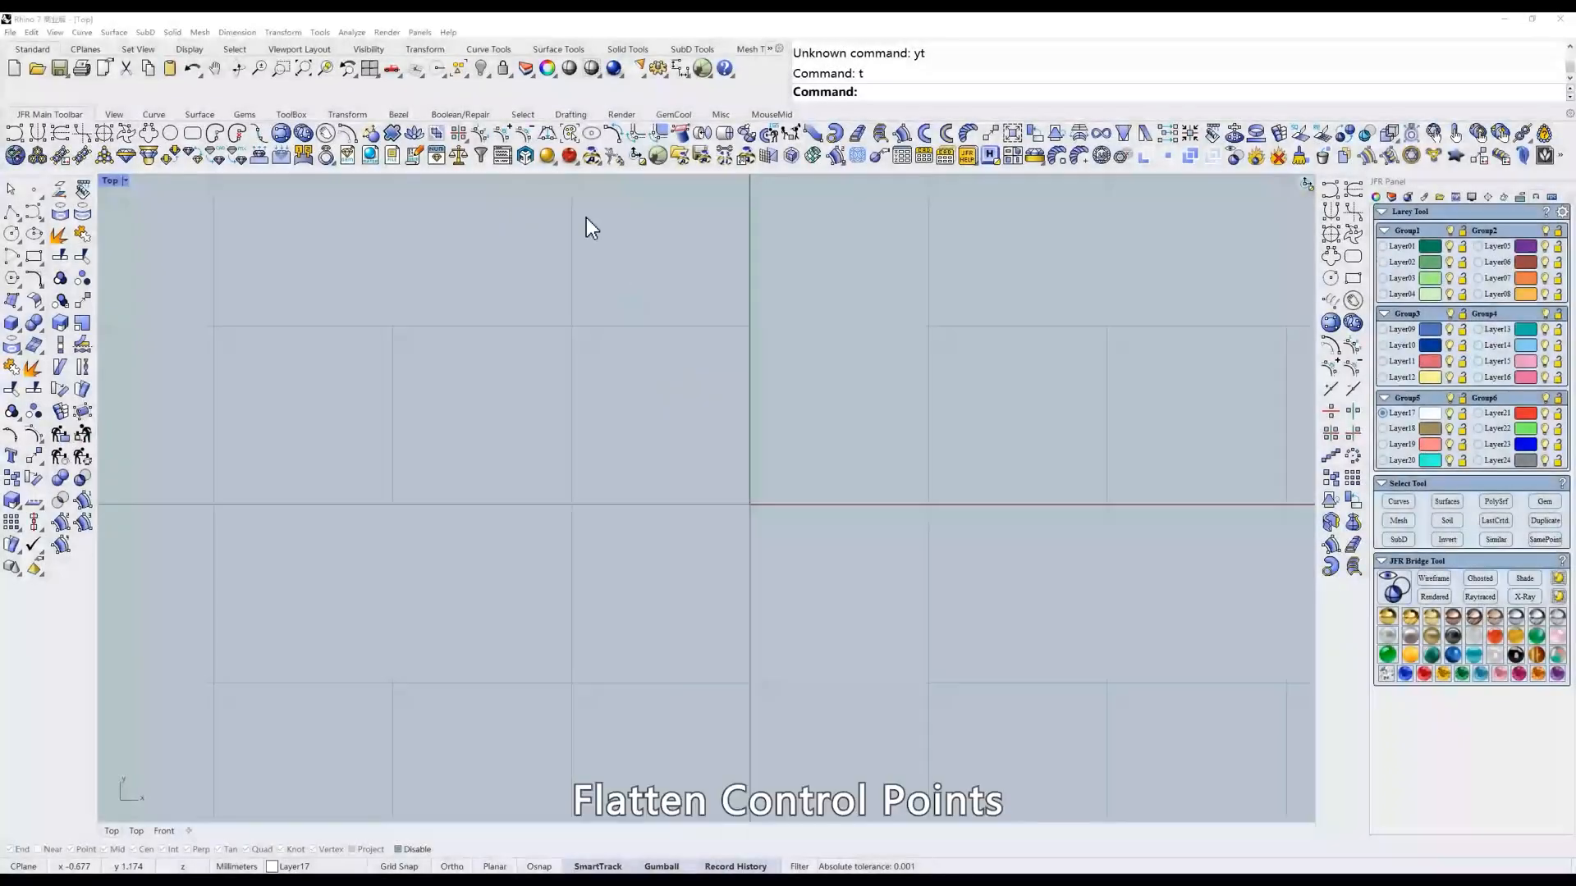
# Draw a circle centred on the origin and show its control points.
pyautogui.scroll(-5, 736, 449)
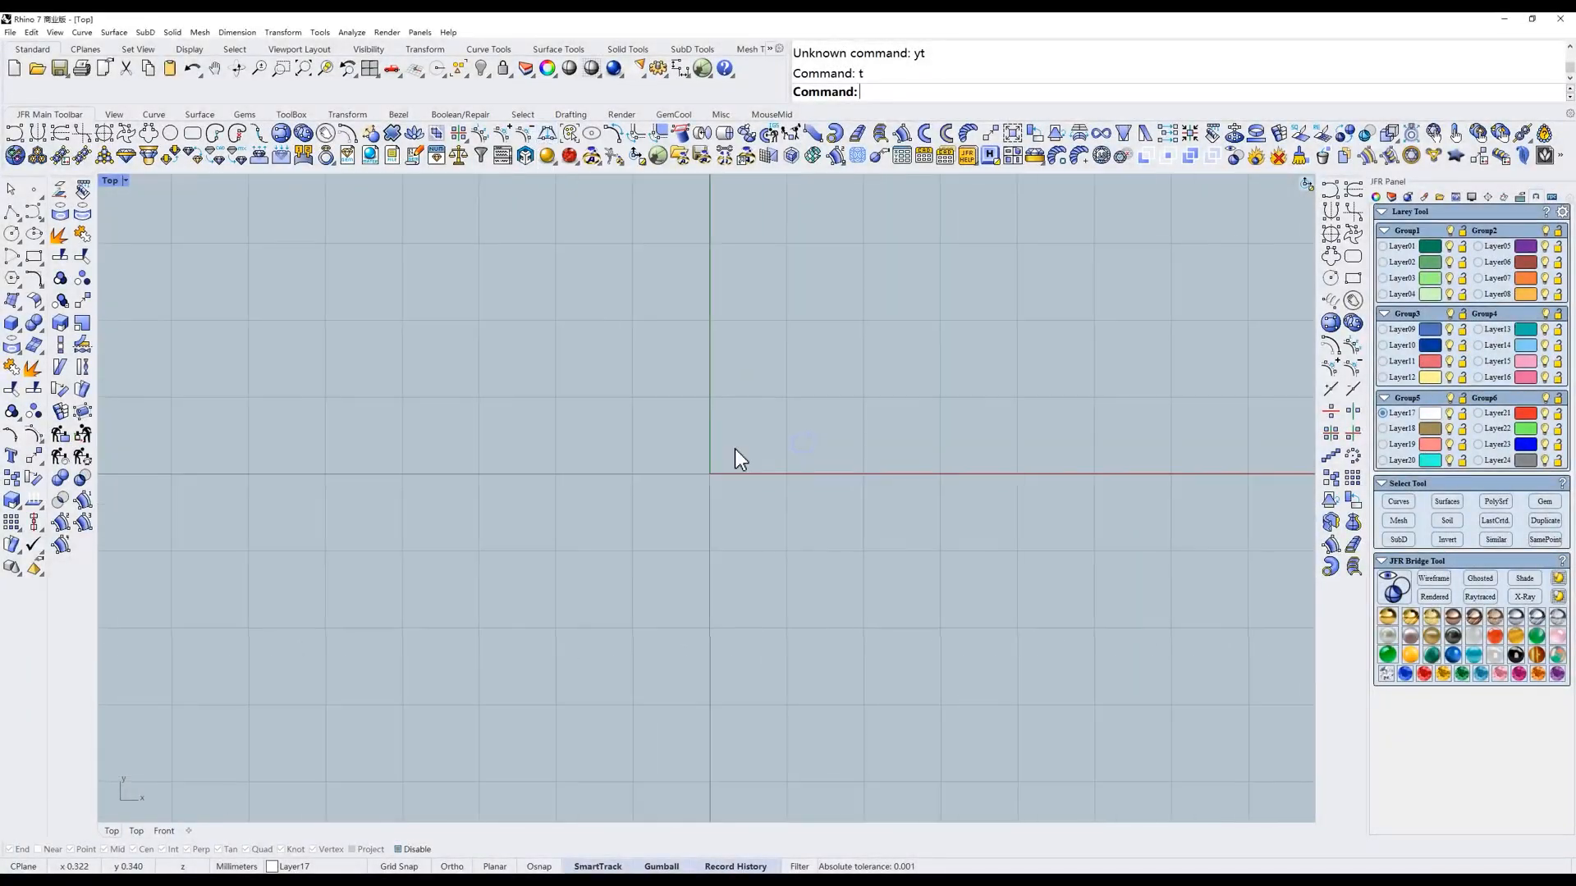
pyautogui.press('F4')
pyautogui.click(718, 579)
pyautogui.scroll(6, 750, 489)
pyautogui.write('z')
pyautogui.press('space')
pyautogui.moveTo(669, 483); pyautogui.dragTo(659, 482, button='right')
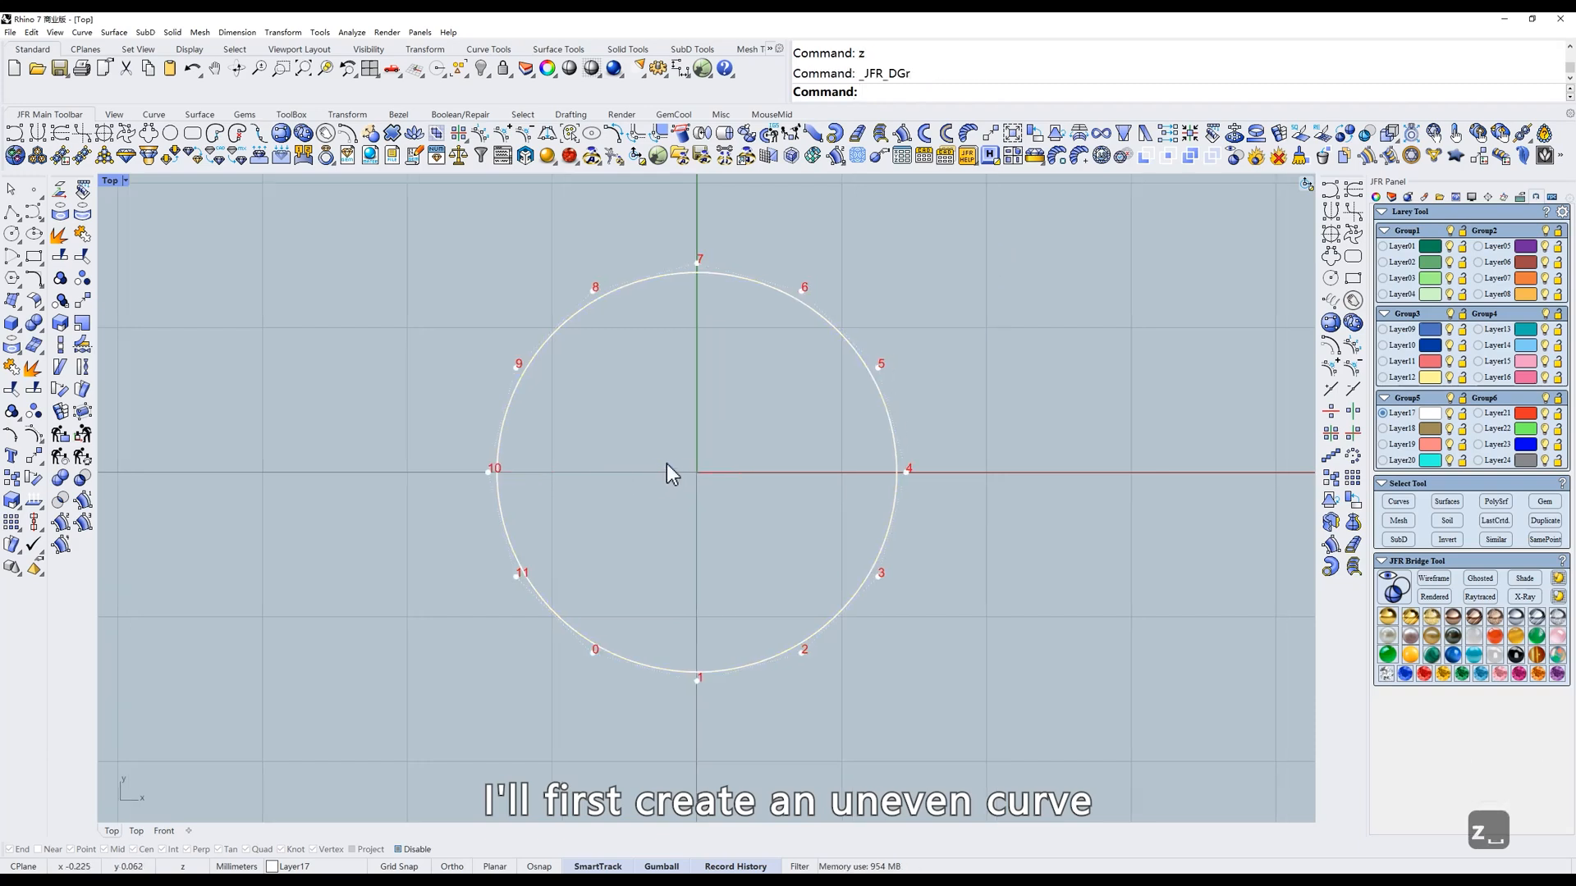
# Select the circle's control points 5 to 9 and move them upward in the Right view to make an uneven curve.
pyautogui.moveTo(394, 386); pyautogui.dragTo(942, 228)
pyautogui.write('r')
pyautogui.press('space')
pyautogui.moveTo(837, 353); pyautogui.dragTo(803, 323, button='right')
pyautogui.moveTo(851, 483); pyautogui.dragTo(863, 395)
pyautogui.click(886, 370)
# Select all of the uneven curve's control points in the Right view and flatten them.
pyautogui.keyDown('ctrl'); pyautogui.keyDown('shift'); pyautogui.moveTo(753, 484); pyautogui.dragTo(715, 472, button='right'); pyautogui.keyUp('shift'); pyautogui.keyUp('ctrl')
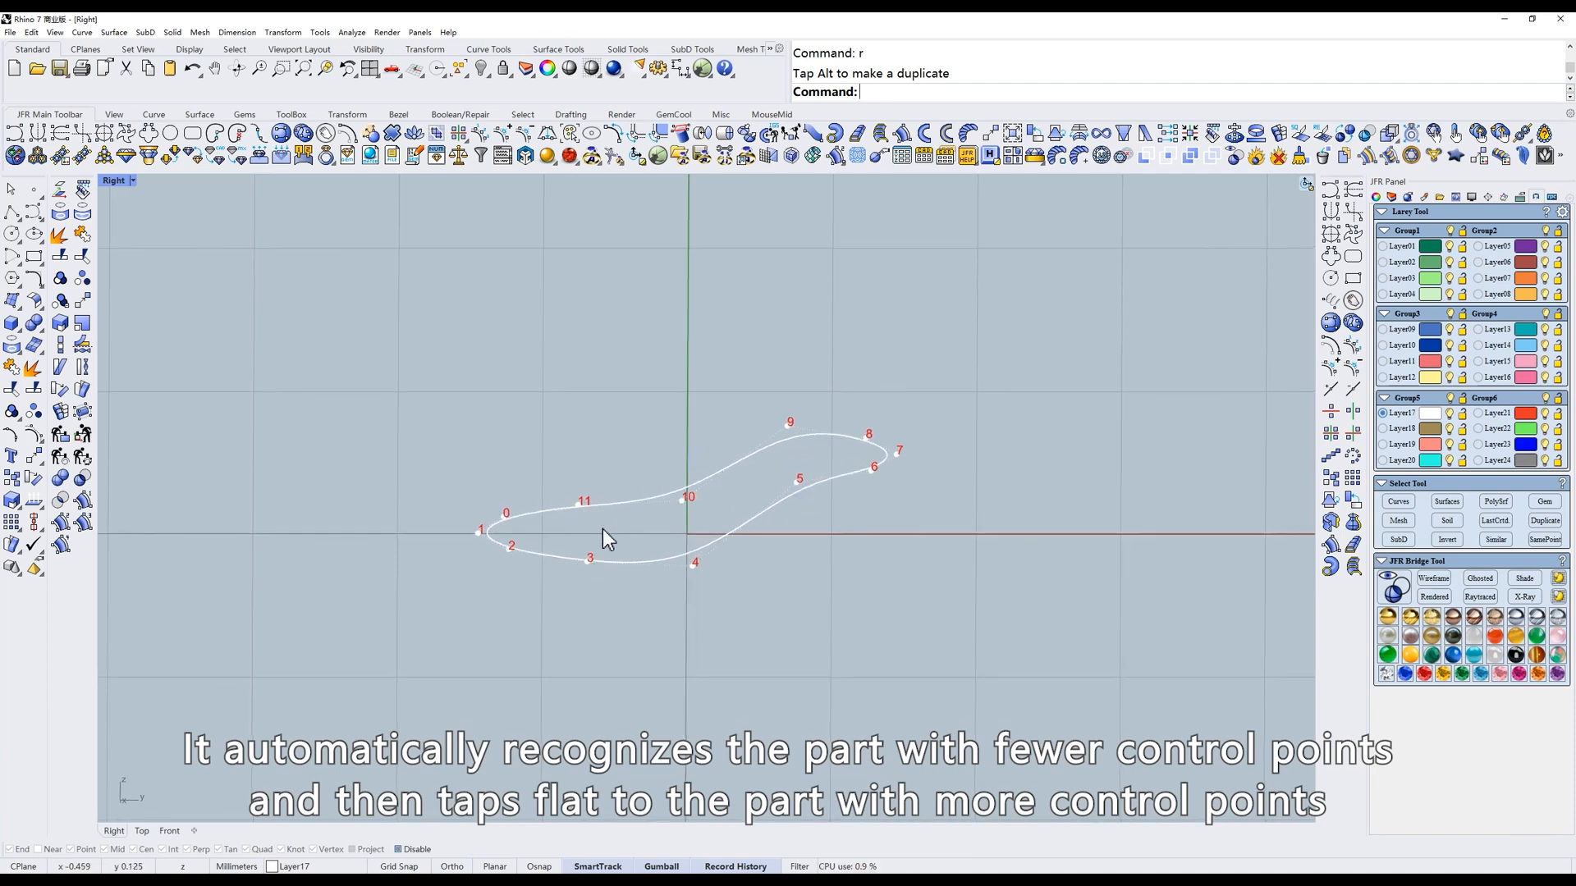
pyautogui.keyDown('ctrl'); pyautogui.keyDown('shift'); pyautogui.moveTo(829, 423); pyautogui.dragTo(828, 413, button='right'); pyautogui.keyUp('shift'); pyautogui.keyUp('ctrl')
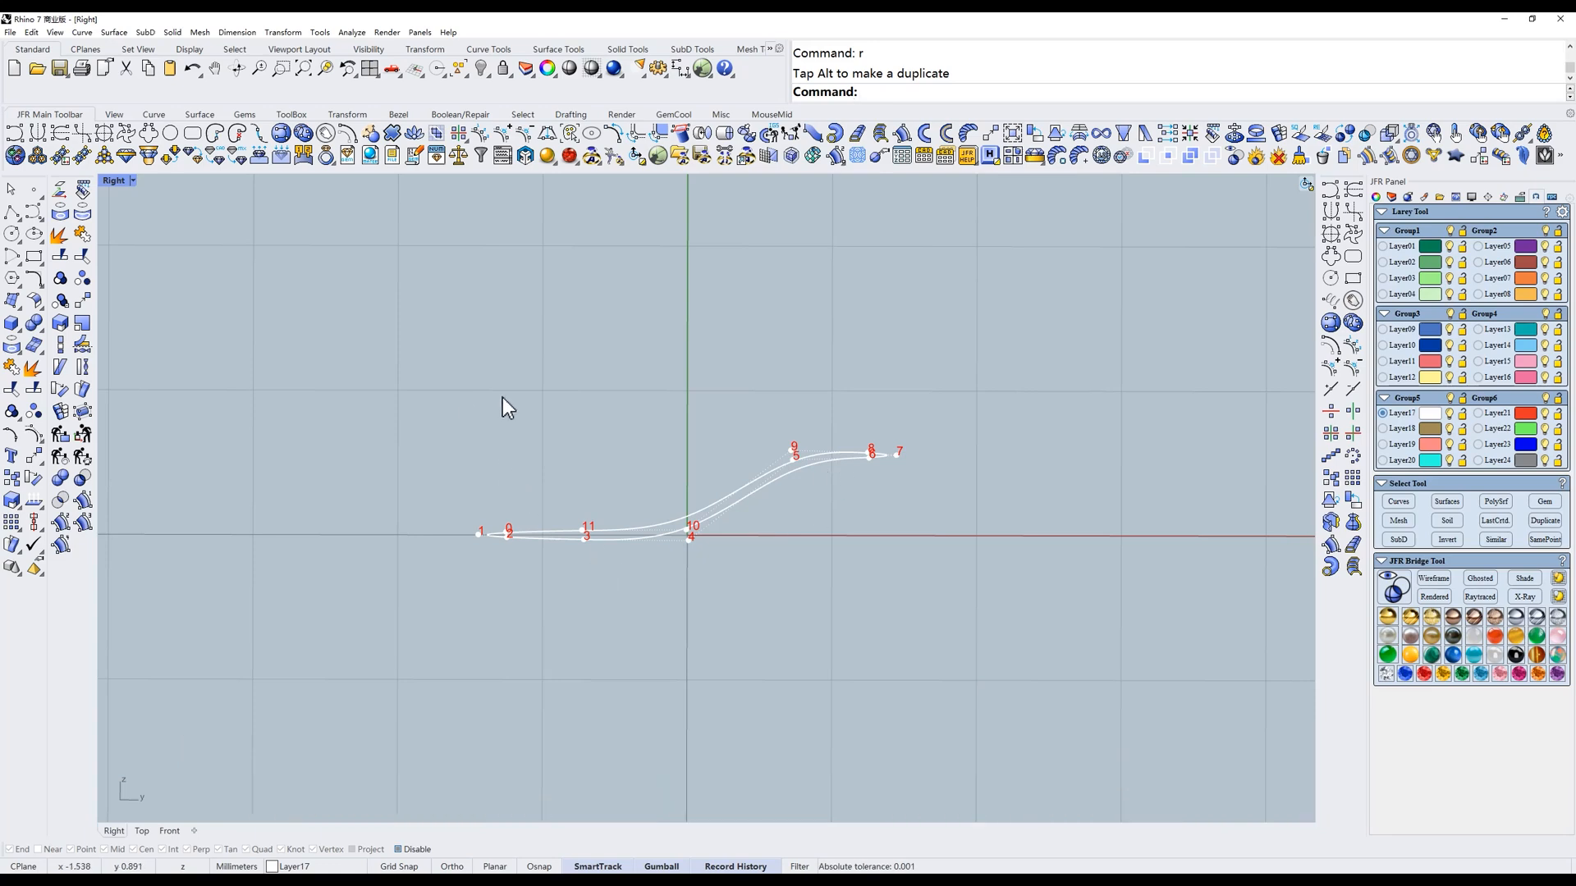
pyautogui.press('Home')
pyautogui.moveTo(362, 300); pyautogui.dragTo(953, 609)
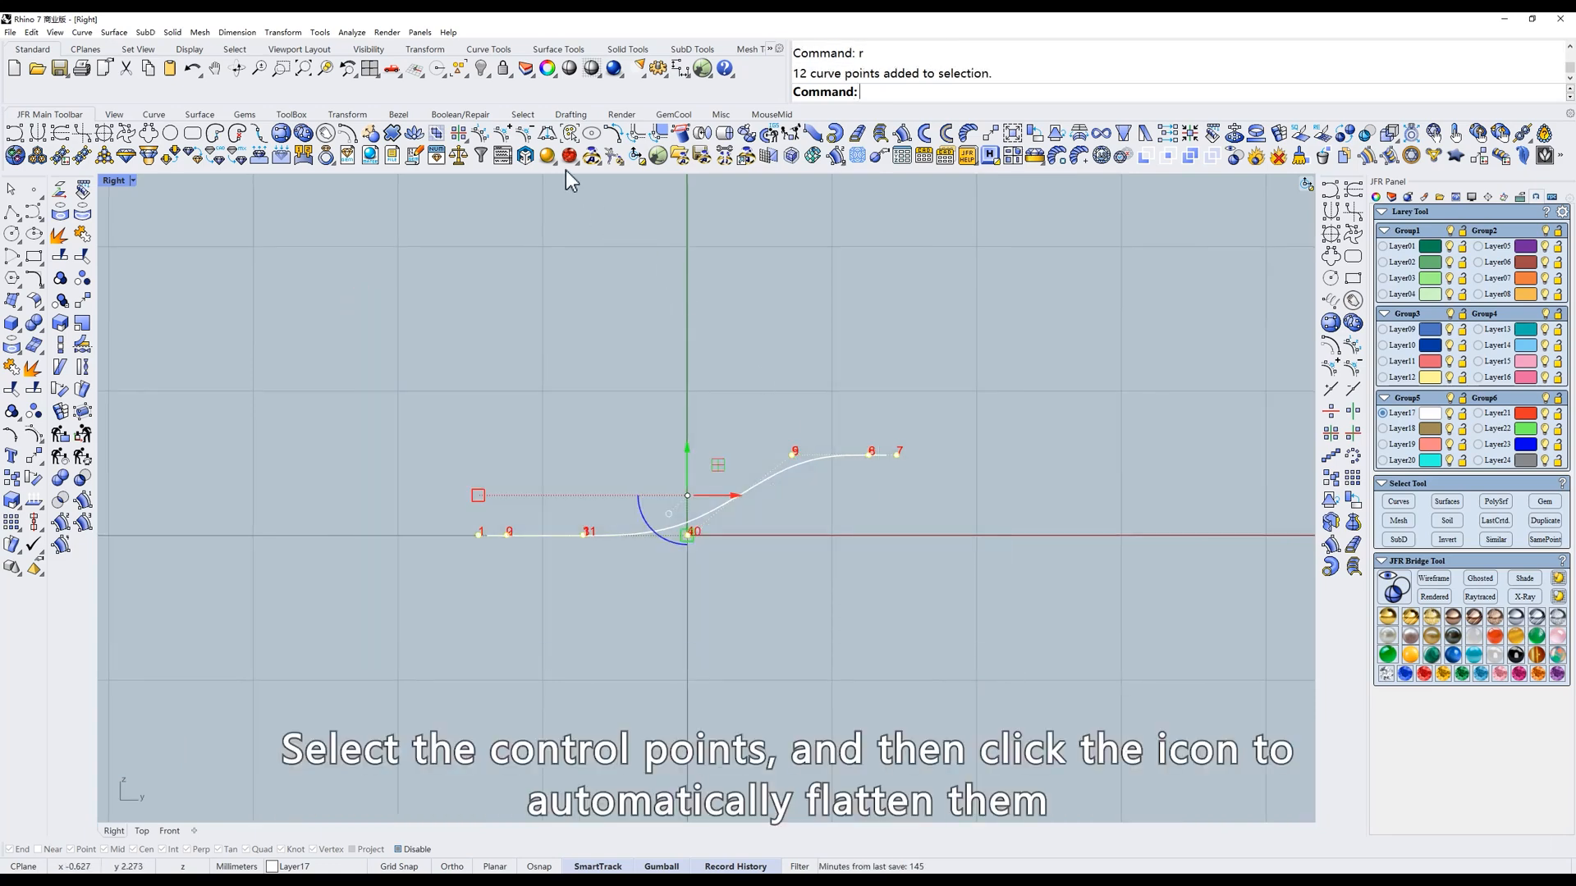
pyautogui.click(543, 141)
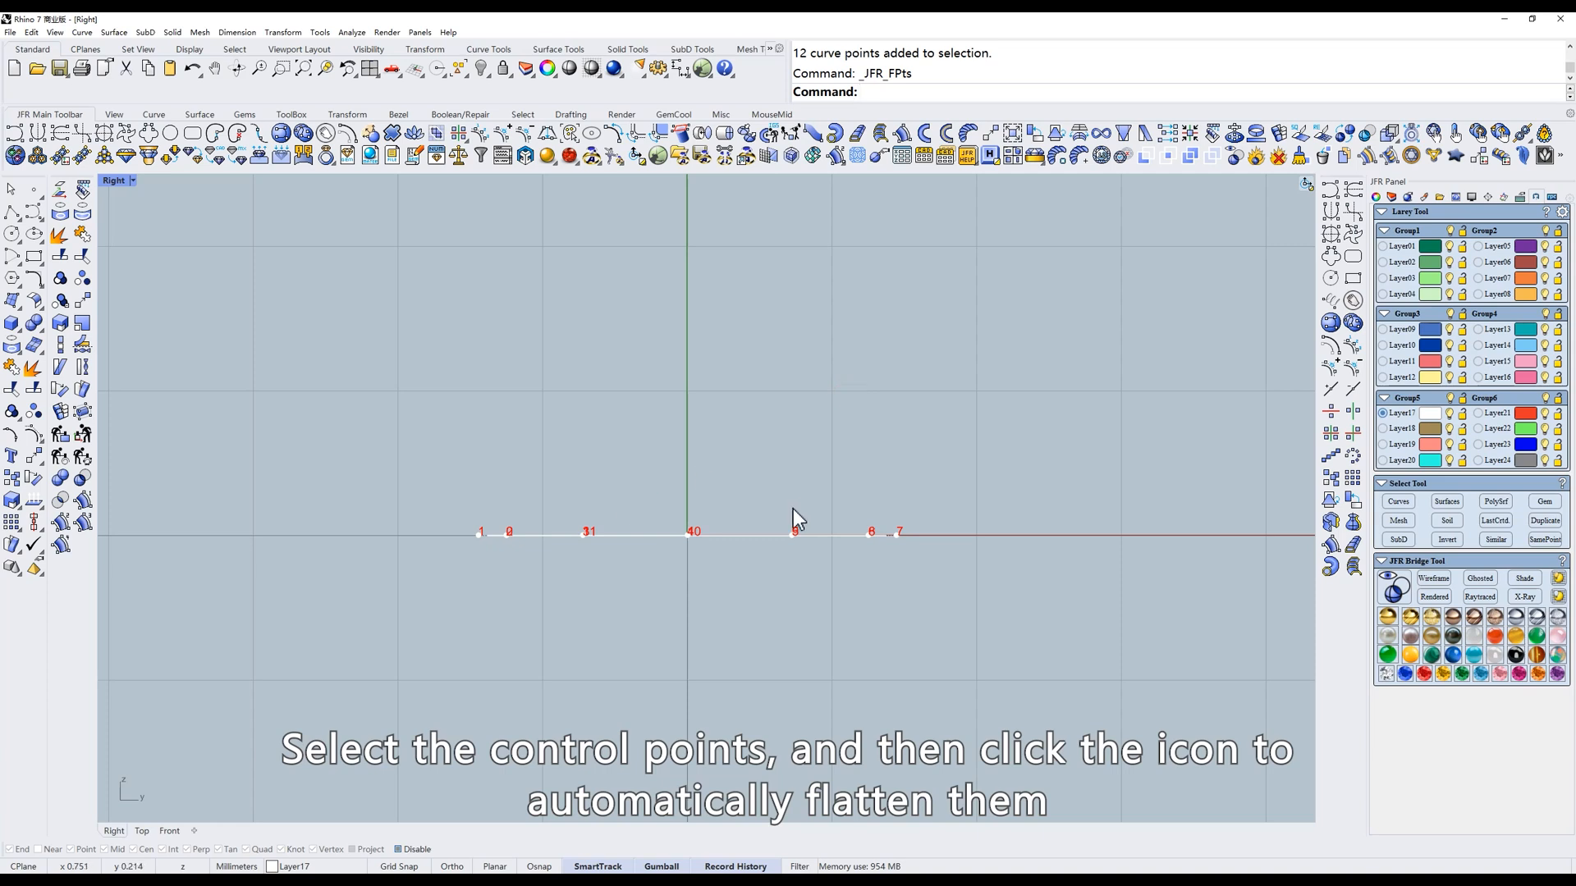
# Move all control points except 0, 1 and 2 upward in the Right view, making the flattened curve uneven again.
pyautogui.moveTo(574, 596); pyautogui.dragTo(957, 437)
pyautogui.moveTo(745, 486); pyautogui.dragTo(747, 420)
pyautogui.click(732, 483)
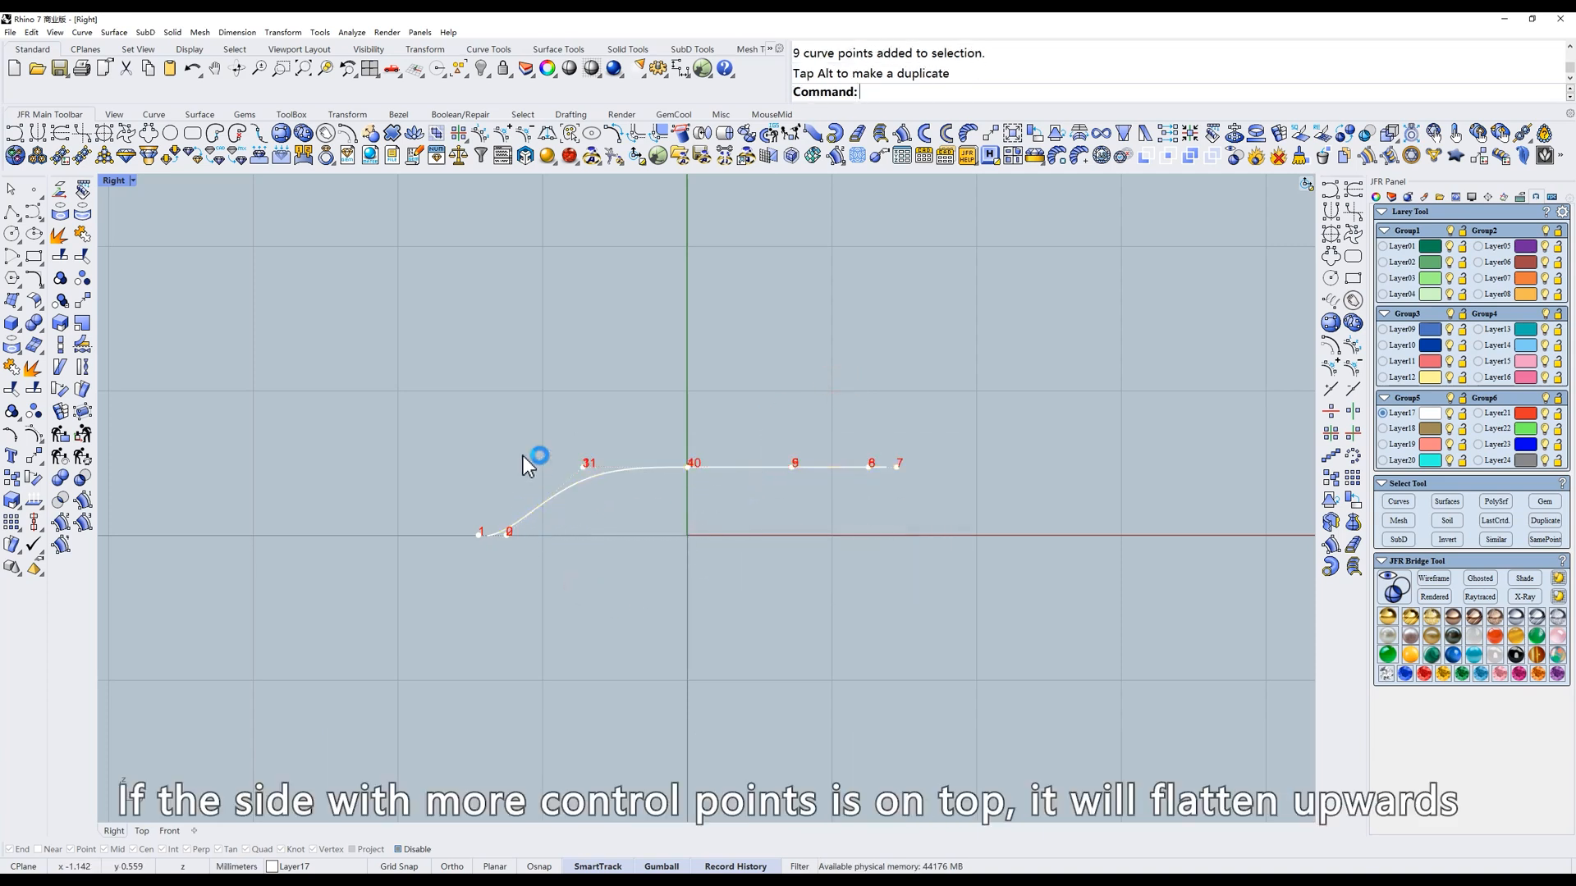
# Select all control points of the uneven curve in the Right view and flatten them upward.
pyautogui.moveTo(392, 346); pyautogui.dragTo(1052, 612)
pyautogui.click(544, 141)
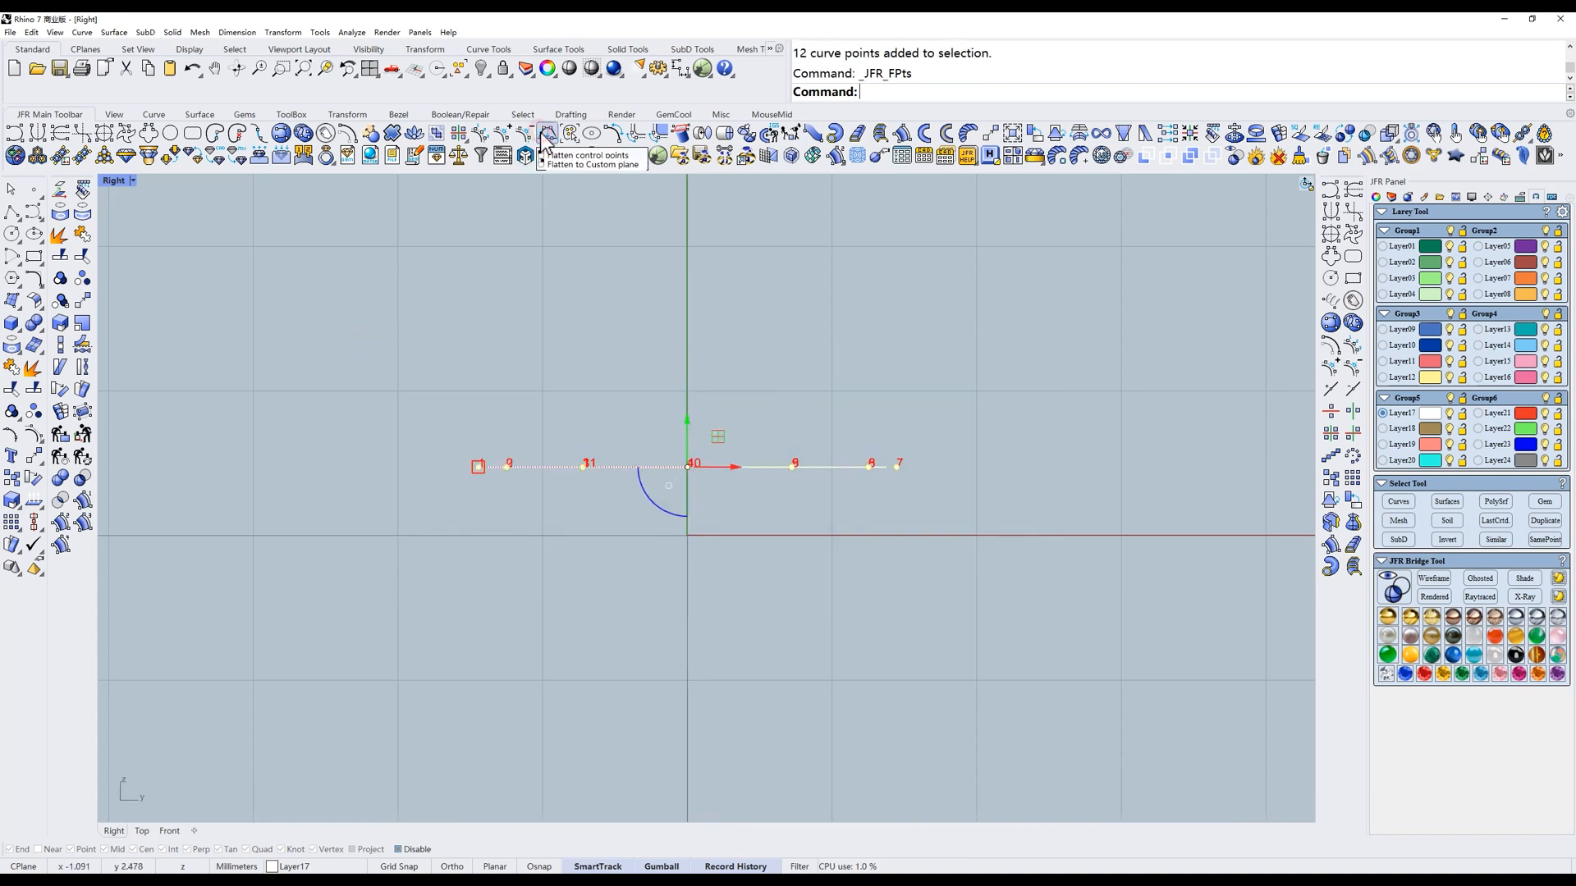
pyautogui.keyDown('ctrl'); pyautogui.keyDown('shift'); pyautogui.moveTo(871, 431); pyautogui.dragTo(758, 465, button='right'); pyautogui.keyUp('shift'); pyautogui.keyUp('ctrl')
# Hide the flattened curve's control points and delete the curve.
pyautogui.press('Escape')
pyautogui.press('Escape')
pyautogui.click(782, 393)
pyautogui.hotkey('alt', 'e')
pyautogui.hotkey('alt', 'd')
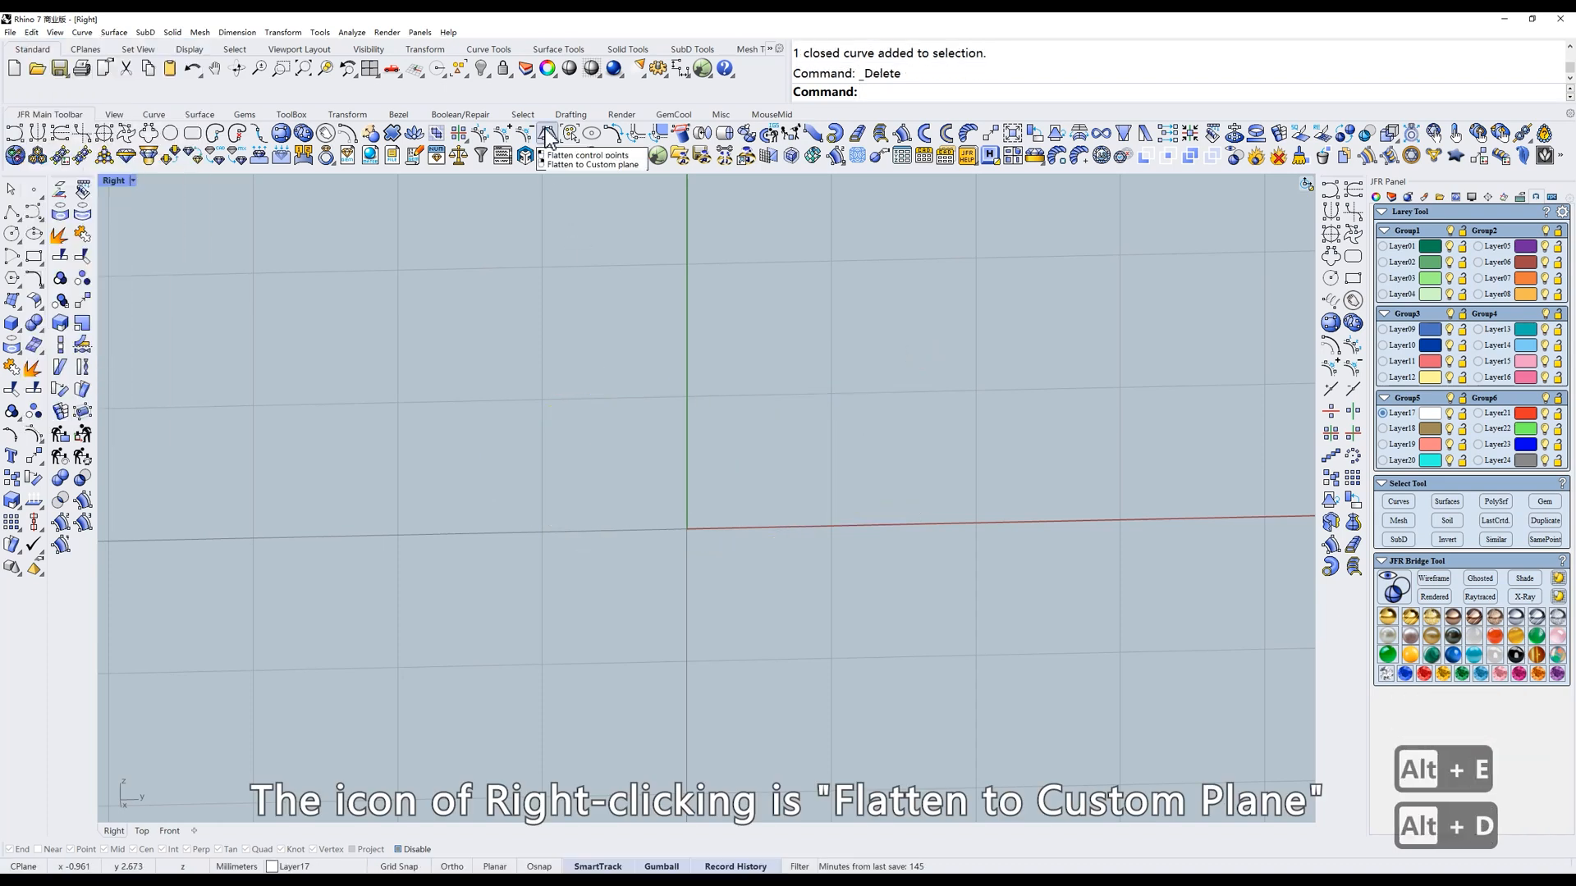
# In the Top view, insert prong 18.jff from the Prong category of the JFR_Default database.
pyautogui.write('t')
pyautogui.press('Return')
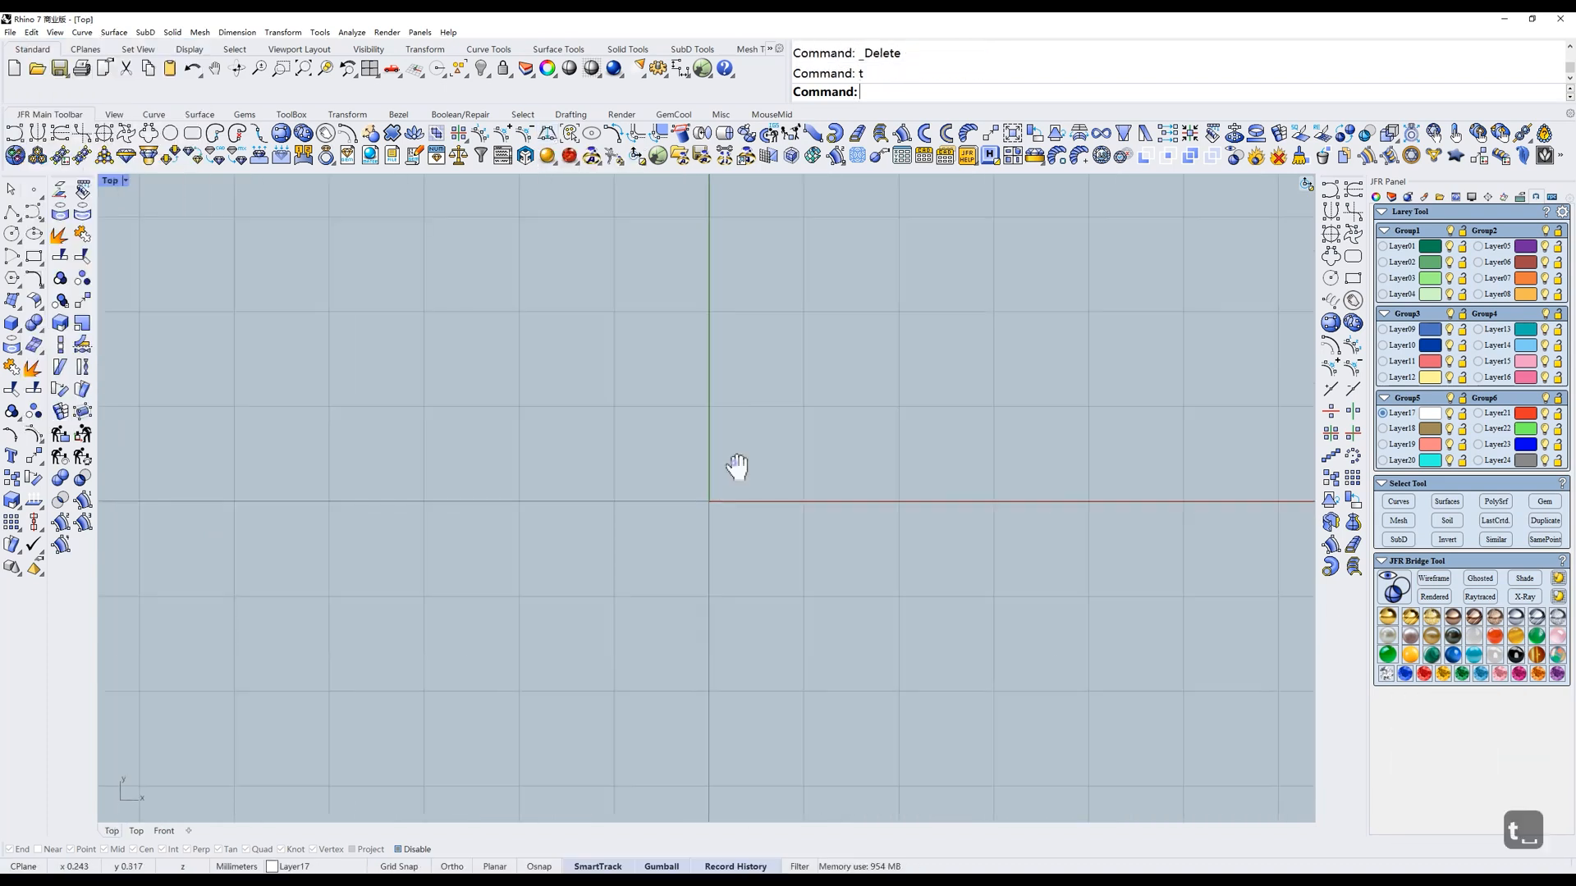
pyautogui.click(392, 156)
pyautogui.moveTo(1008, 321); pyautogui.dragTo(1015, 418)
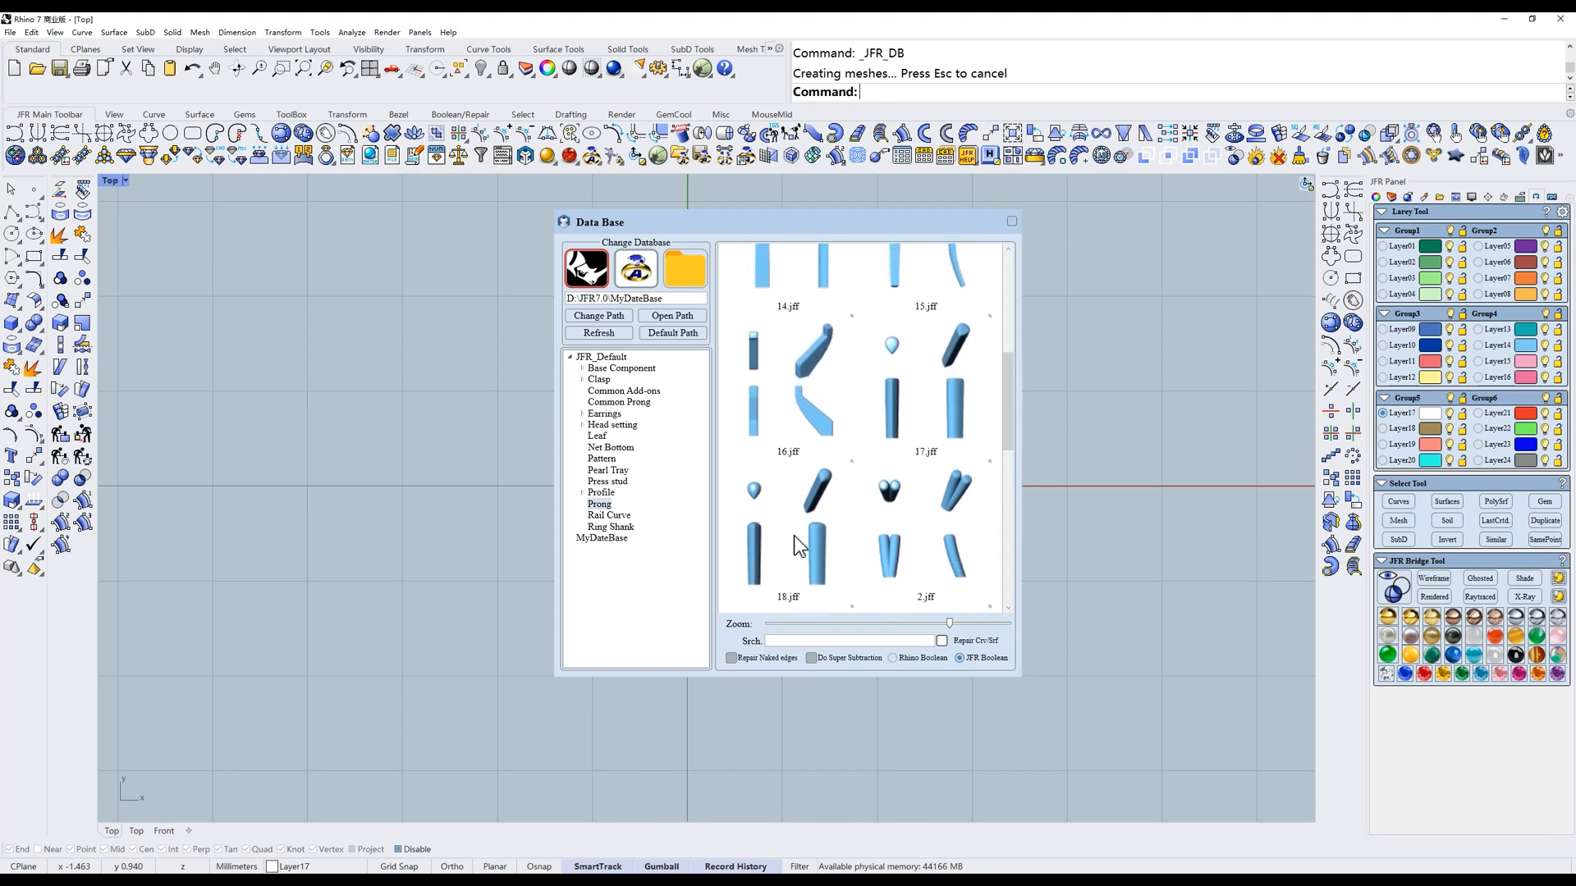
pyautogui.click(797, 549)
# Show the prong's control points in the Right view and move its lower-end points to bend it down to the left.
pyautogui.write('r')
pyautogui.press('Return')
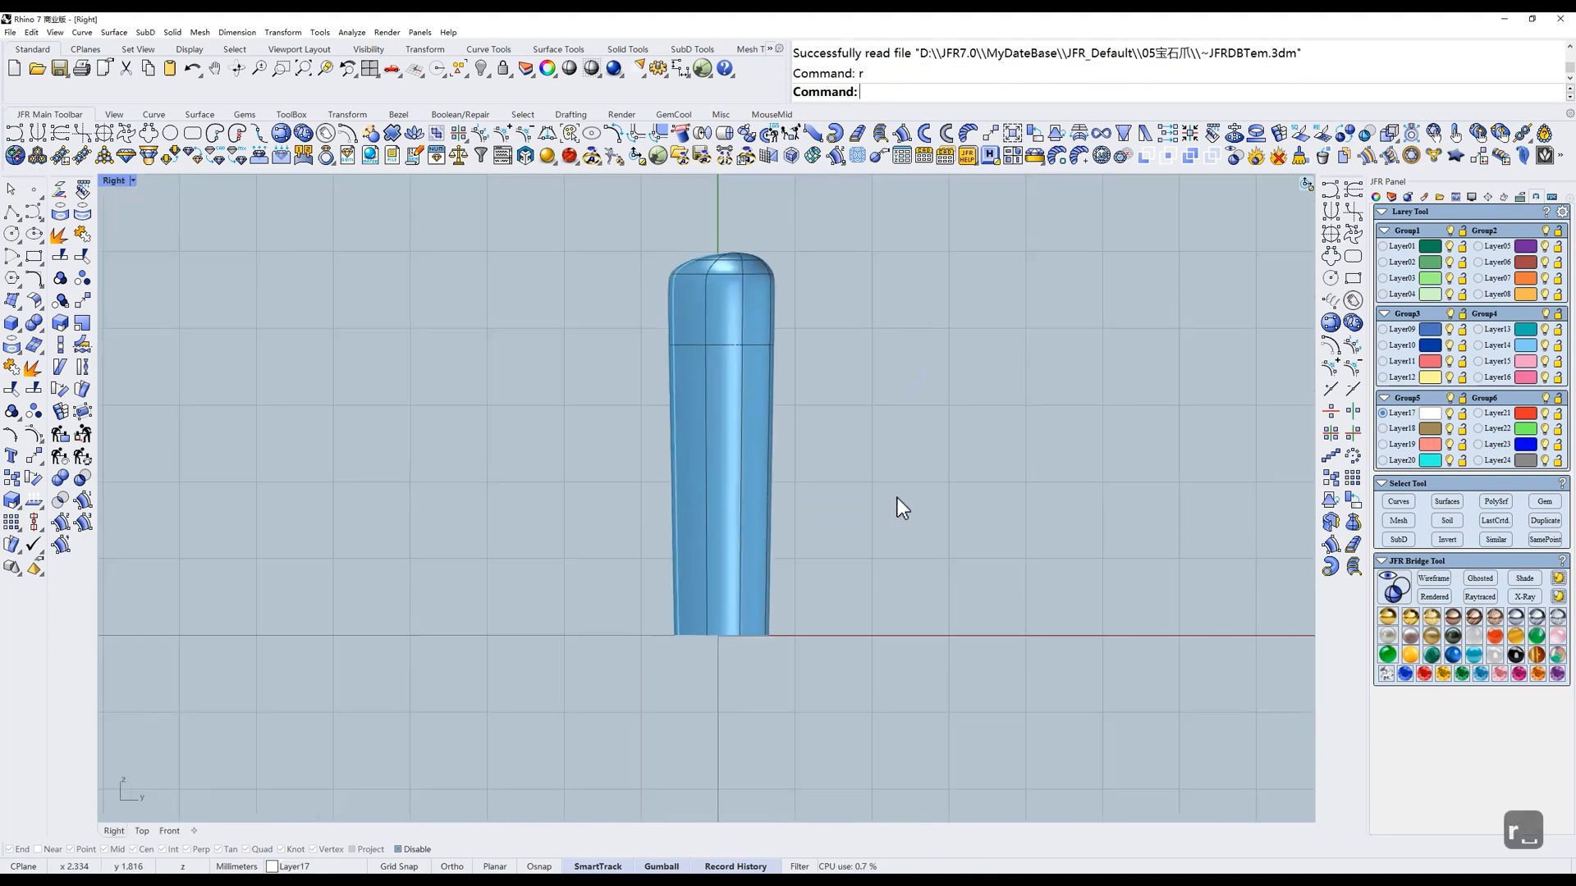
pyautogui.click(688, 591)
pyautogui.write('z')
pyautogui.press('Return')
pyautogui.moveTo(585, 618); pyautogui.dragTo(884, 742)
pyautogui.moveTo(707, 690); pyautogui.dragTo(650, 668)
pyautogui.moveTo(761, 635); pyautogui.dragTo(669, 667)
pyautogui.click(802, 650)
pyautogui.moveTo(605, 725); pyautogui.dragTo(637, 690)
pyautogui.click(731, 673)
pyautogui.moveTo(647, 677); pyautogui.dragTo(659, 621, button='right')
pyautogui.scroll(4, 718, 600)
pyautogui.scroll(-2, 661, 617)
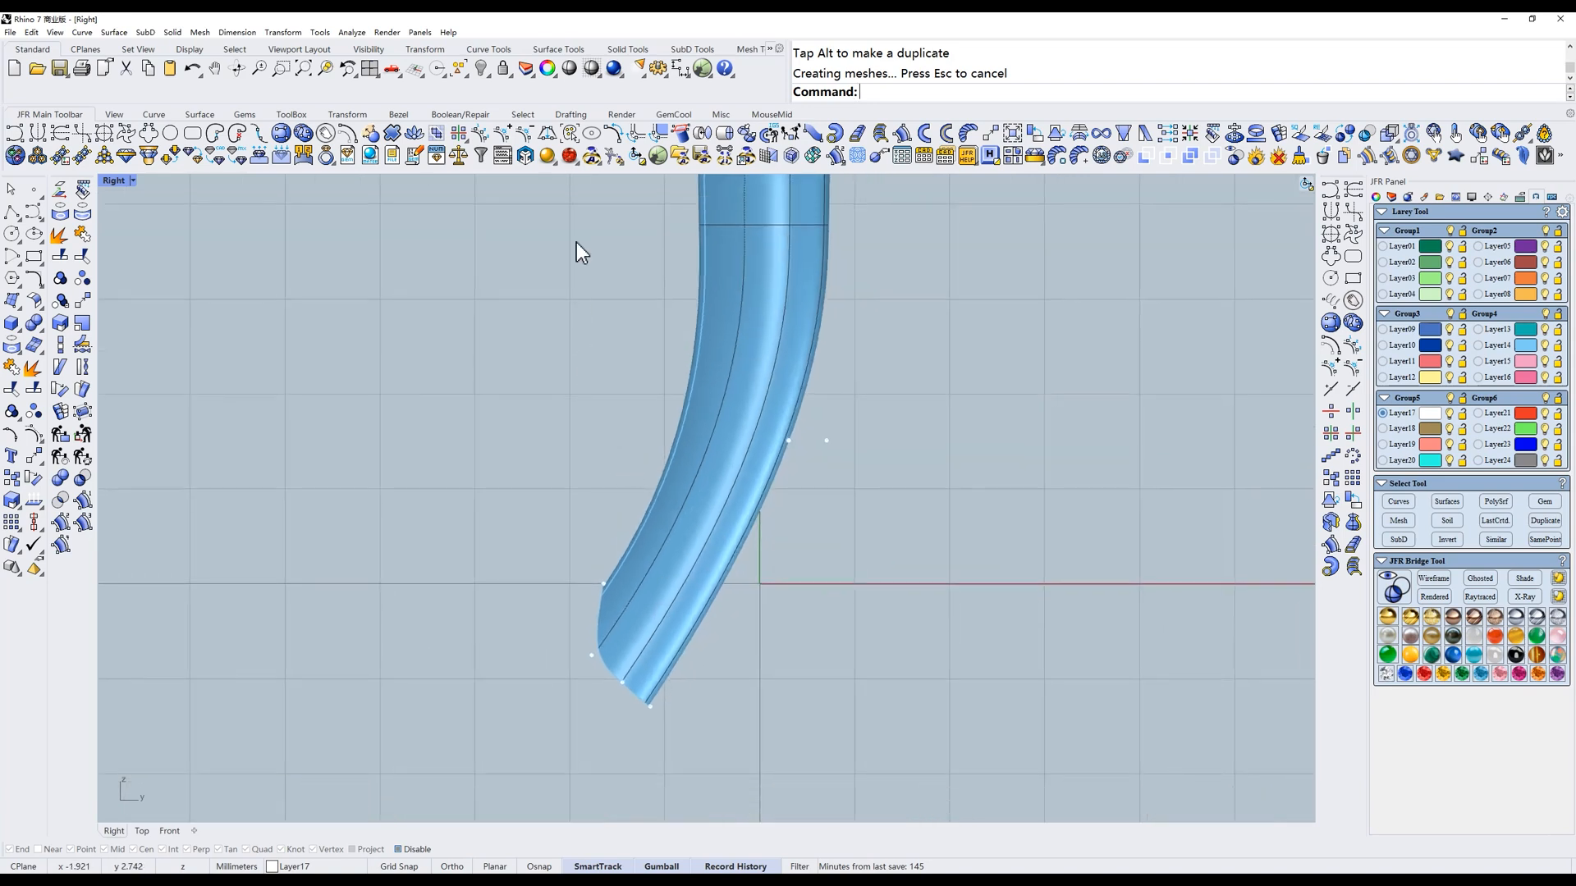
# Flatten the control points at the prong's bottom end to a custom plane set by two points across the slanted end.
pyautogui.rightClick(548, 134)
pyautogui.moveTo(494, 566); pyautogui.dragTo(776, 749)
pyautogui.press('Return')
pyautogui.click(601, 583)
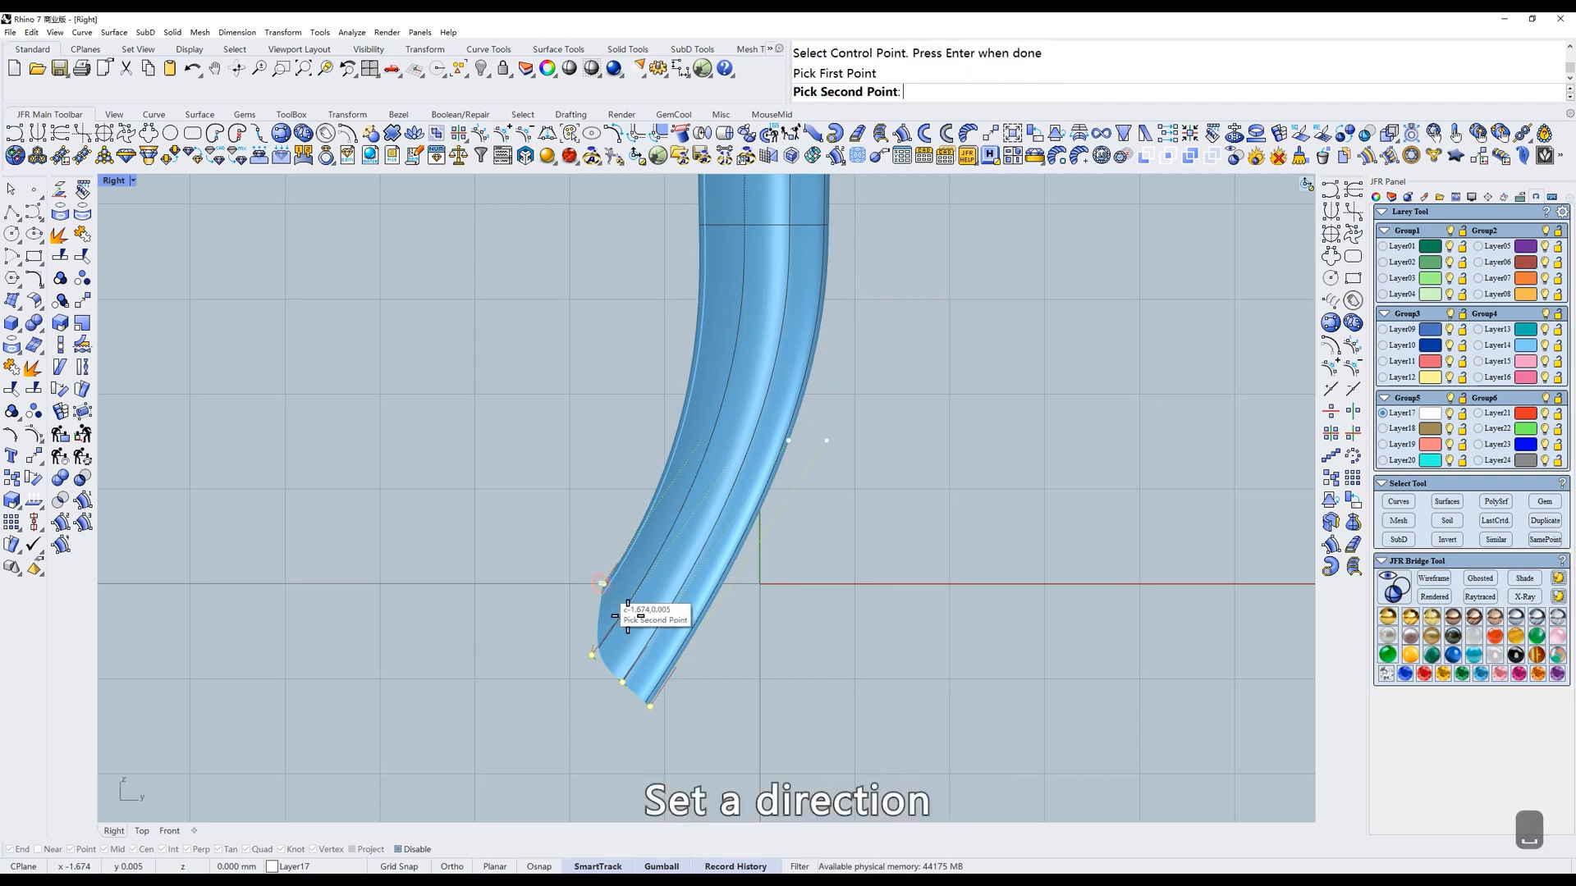
pyautogui.click(750, 701)
pyautogui.moveTo(721, 628); pyautogui.dragTo(763, 650, button='right')
pyautogui.click(830, 578)
pyautogui.keyDown('ctrl'); pyautogui.keyDown('shift'); pyautogui.moveTo(831, 578); pyautogui.dragTo(732, 583, button='right'); pyautogui.keyUp('shift'); pyautogui.keyUp('ctrl')
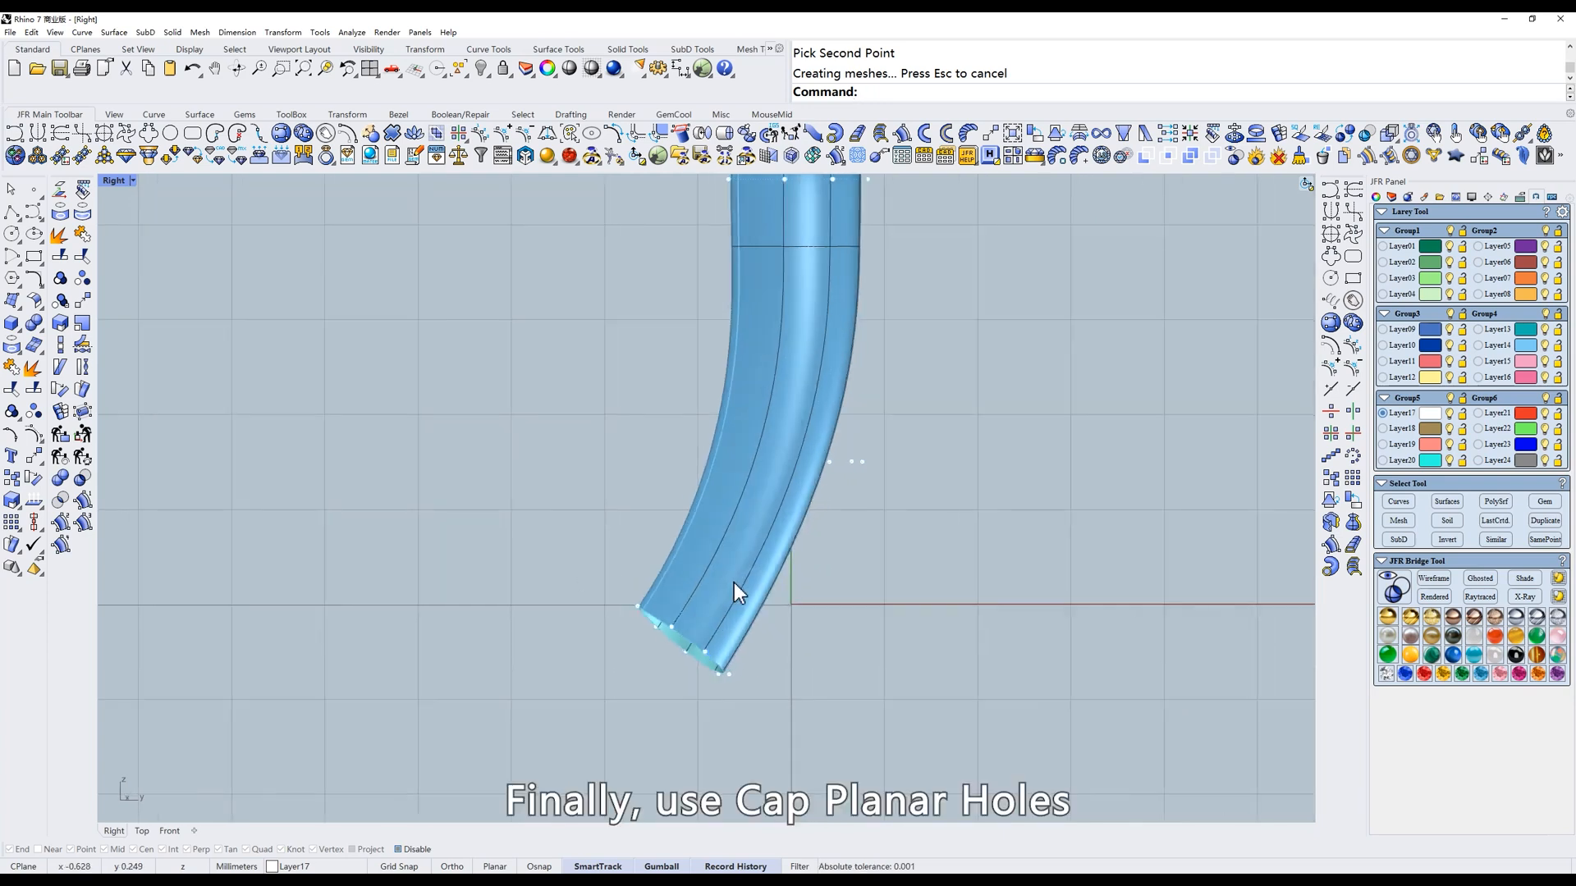
# Cap the planar opening at the lower end of the bent prong.
pyautogui.click(753, 568)
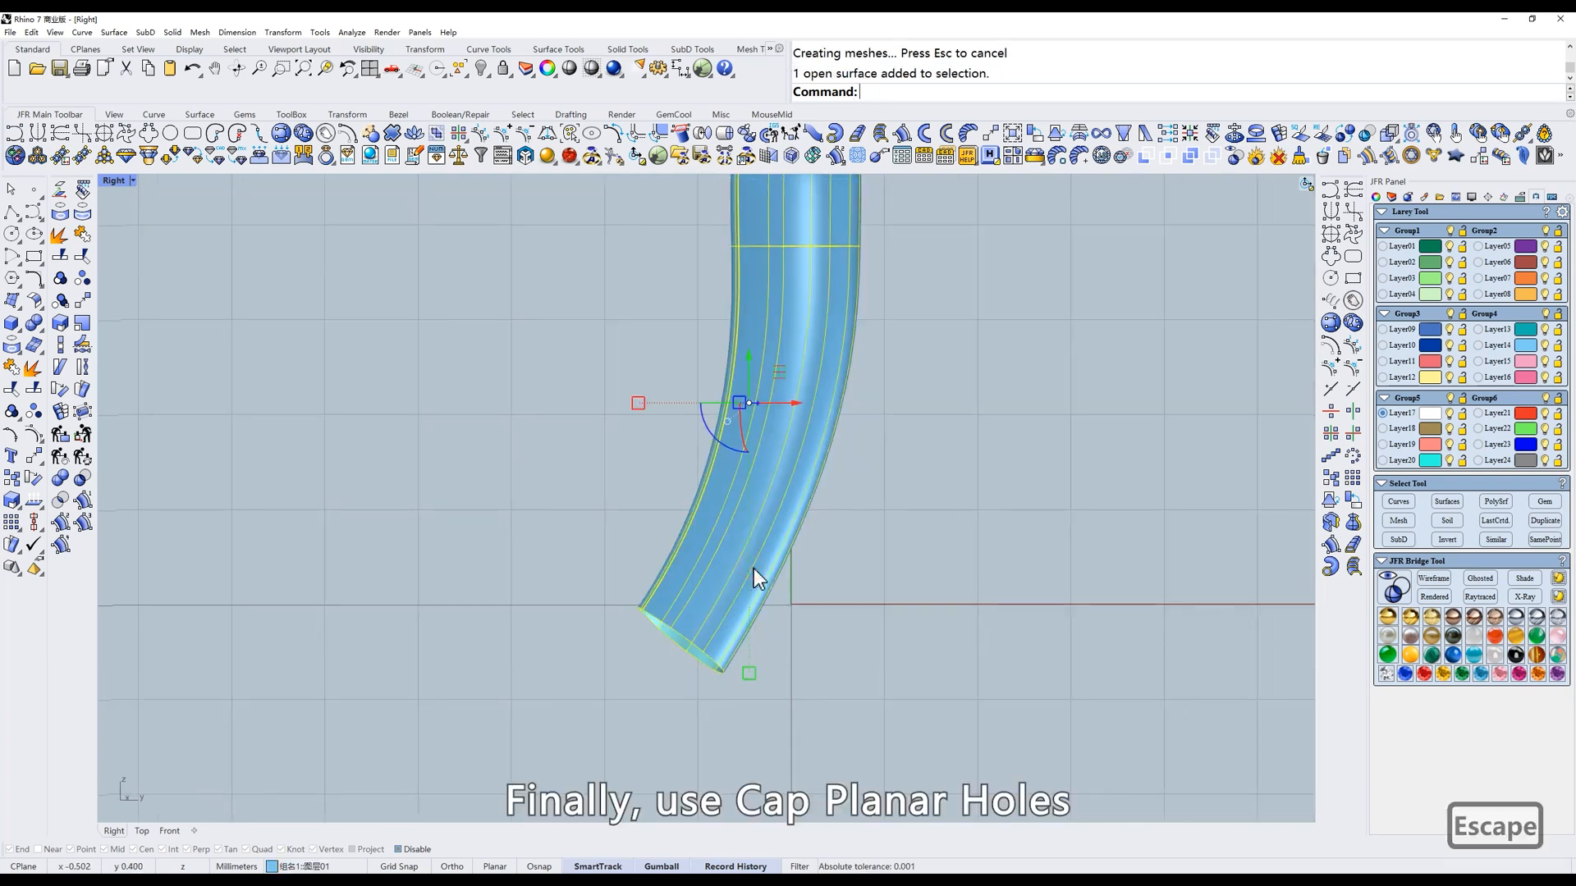
pyautogui.write('jg')
pyautogui.press('space')
pyautogui.click(820, 563)
pyautogui.keyDown('ctrl'); pyautogui.keyDown('shift'); pyautogui.moveTo(767, 563); pyautogui.dragTo(846, 524, button='right'); pyautogui.keyUp('shift'); pyautogui.keyUp('ctrl')
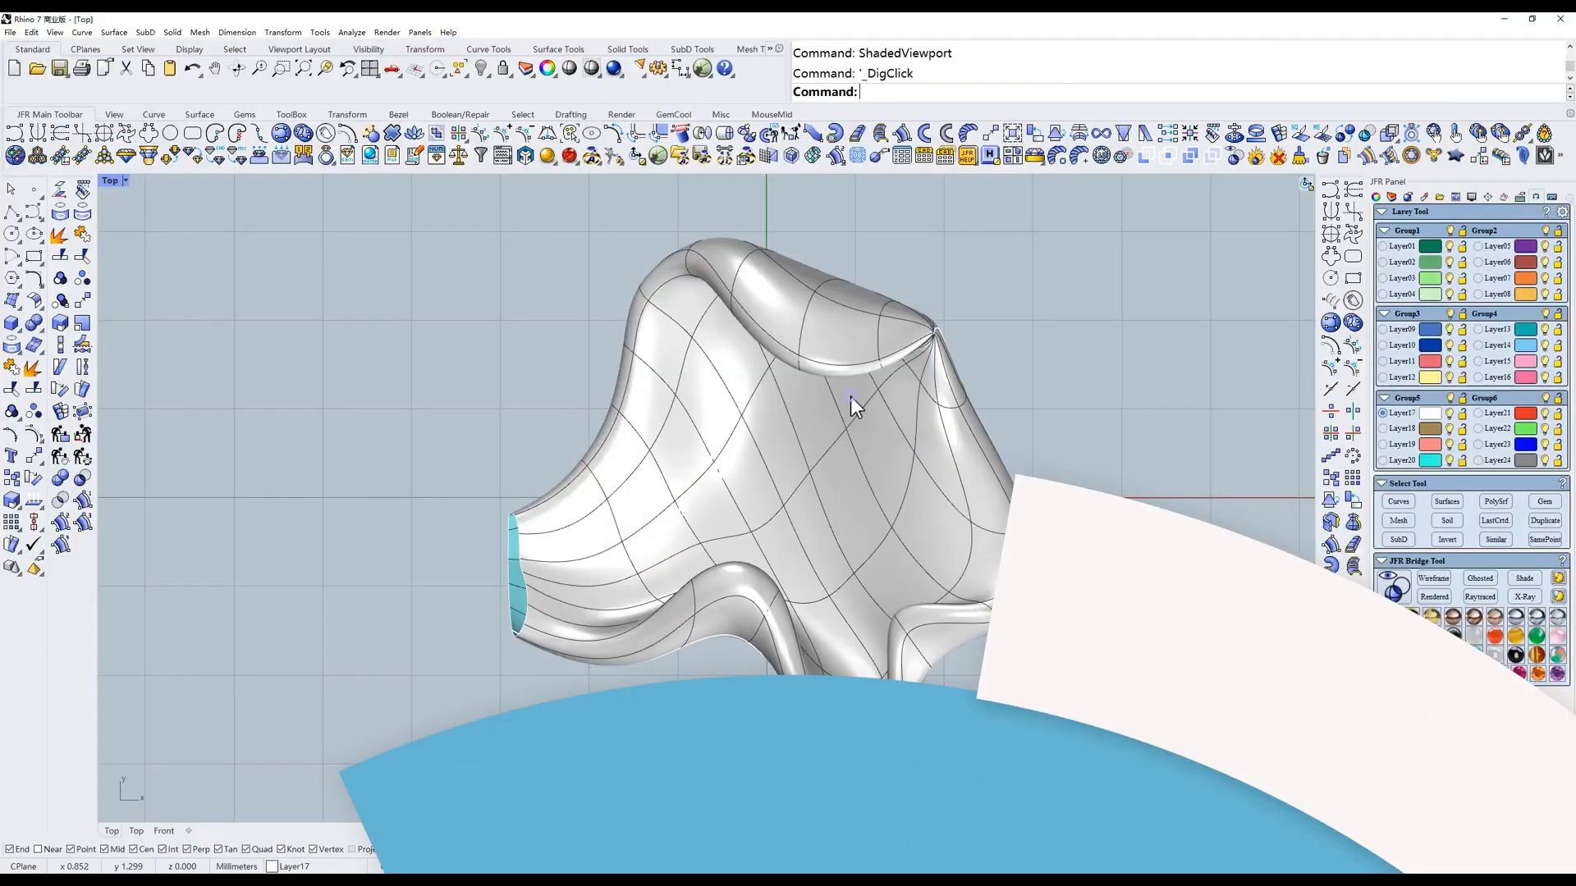
# Show the control points of the wavy open surface and display it as wireframe in the Top view.
pyautogui.press('F12')
pyautogui.moveTo(850, 397); pyautogui.dragTo(837, 400, button='right')
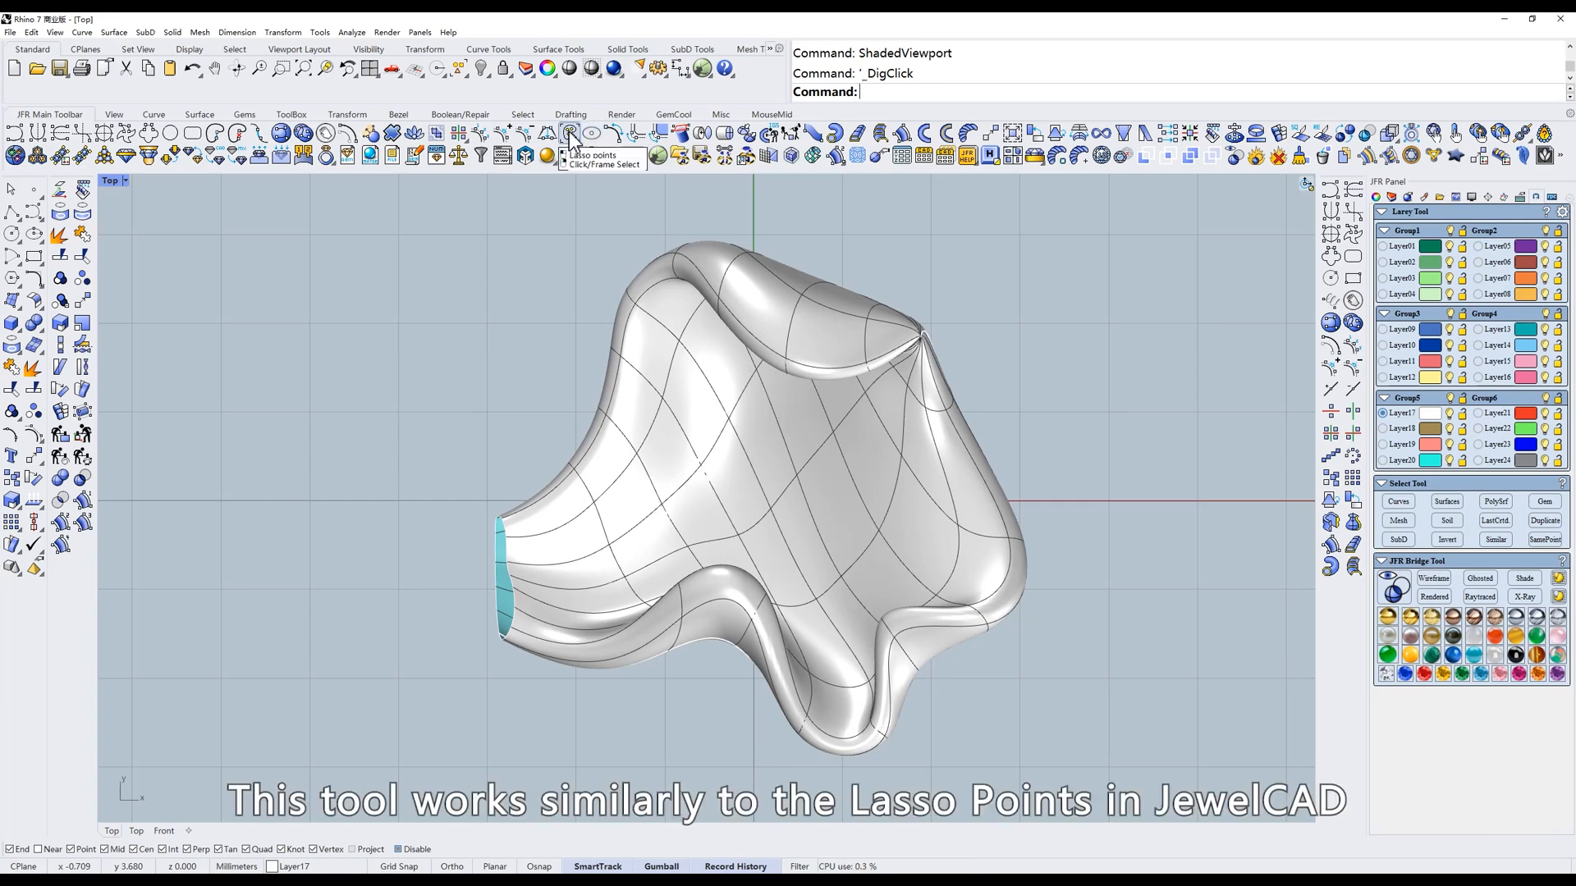
pyautogui.moveTo(984, 270); pyautogui.dragTo(718, 484)
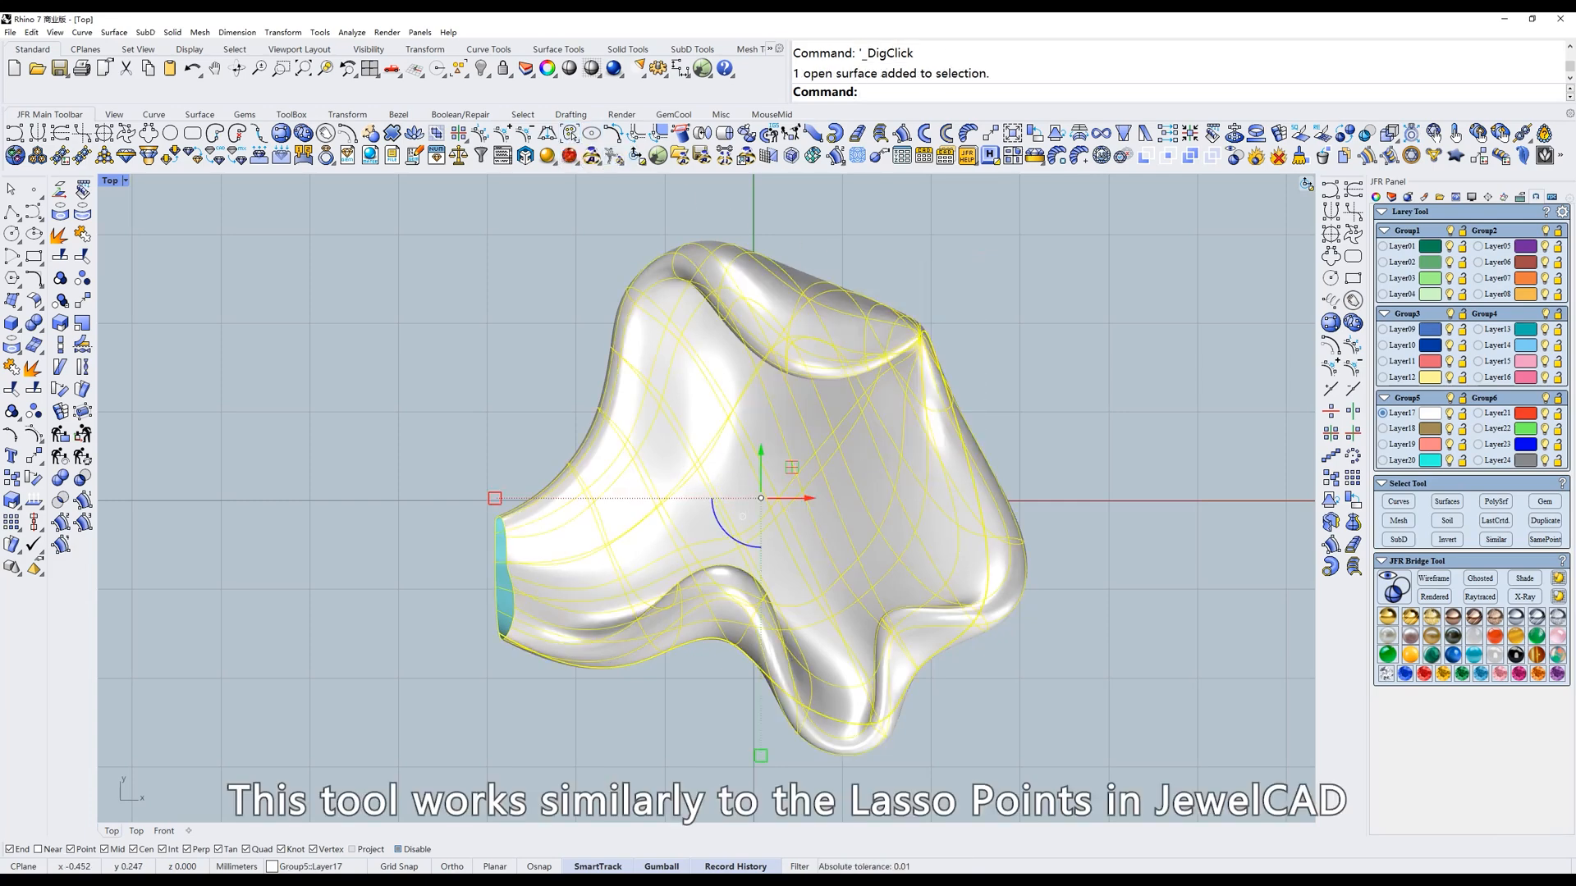
pyautogui.write('z')
pyautogui.press('space')
pyautogui.write('w')
pyautogui.press('space')
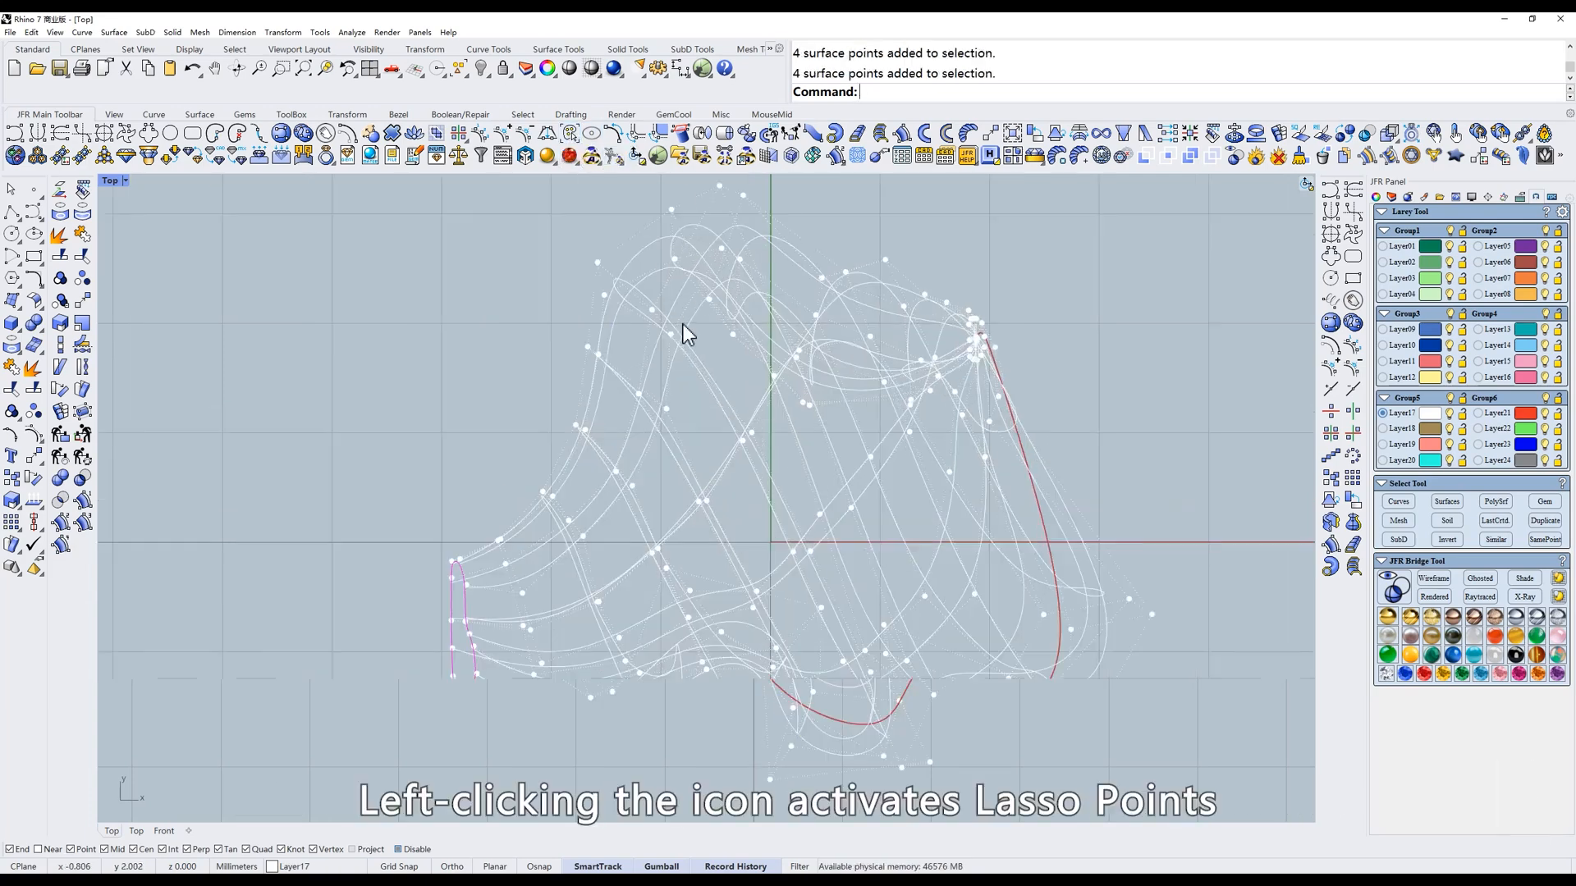
pyautogui.moveTo(682, 325); pyautogui.dragTo(723, 376, button='right')
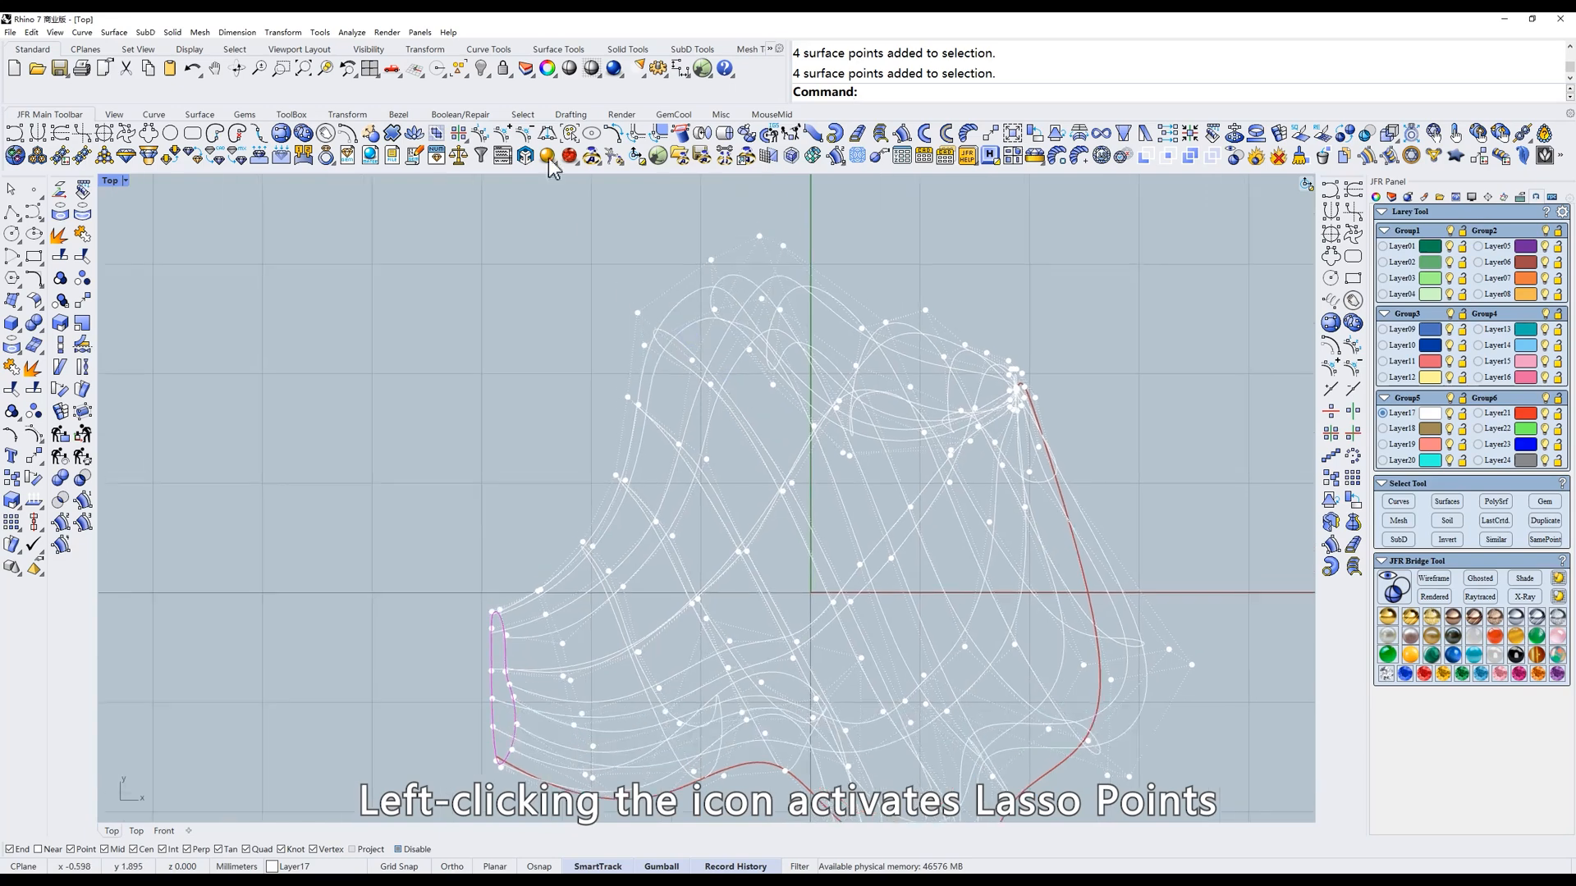
# Select the control points along the surface's upper-left side with Lasso Points, then clear the selection.
pyautogui.click(571, 138)
pyautogui.moveTo(584, 251)
pyautogui.mouseDown()
pyautogui.moveTo(722, 377)
pyautogui.moveTo(686, 545)
pyautogui.moveTo(572, 579)
pyautogui.moveTo(568, 565)
pyautogui.mouseUp()
pyautogui.moveTo(654, 411); pyautogui.dragTo(636, 349, button='right')
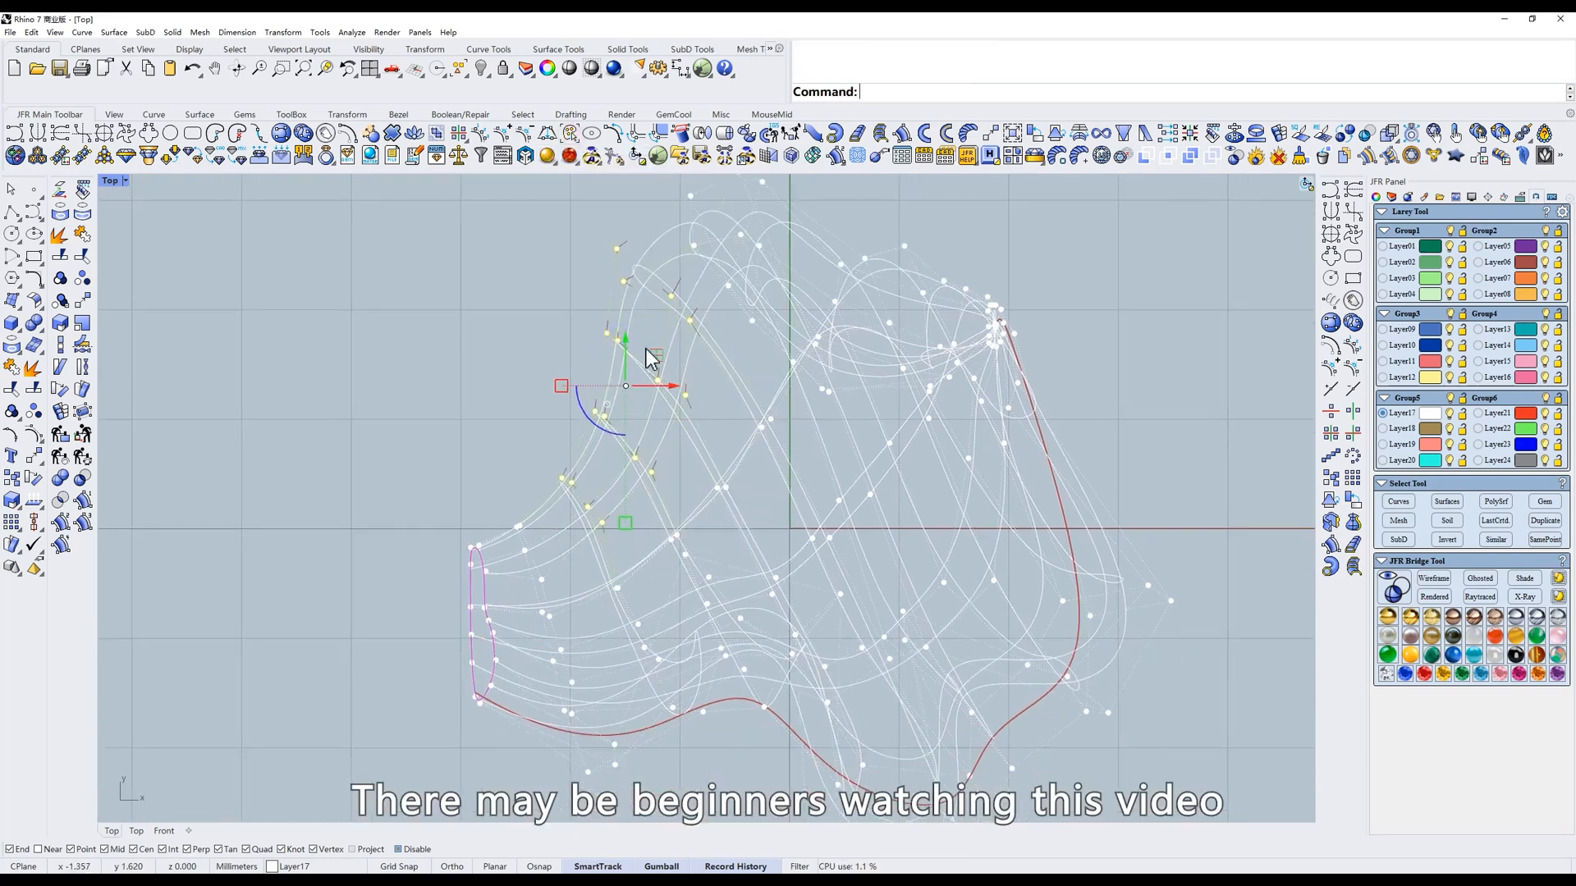
pyautogui.scroll(-2, 732, 386)
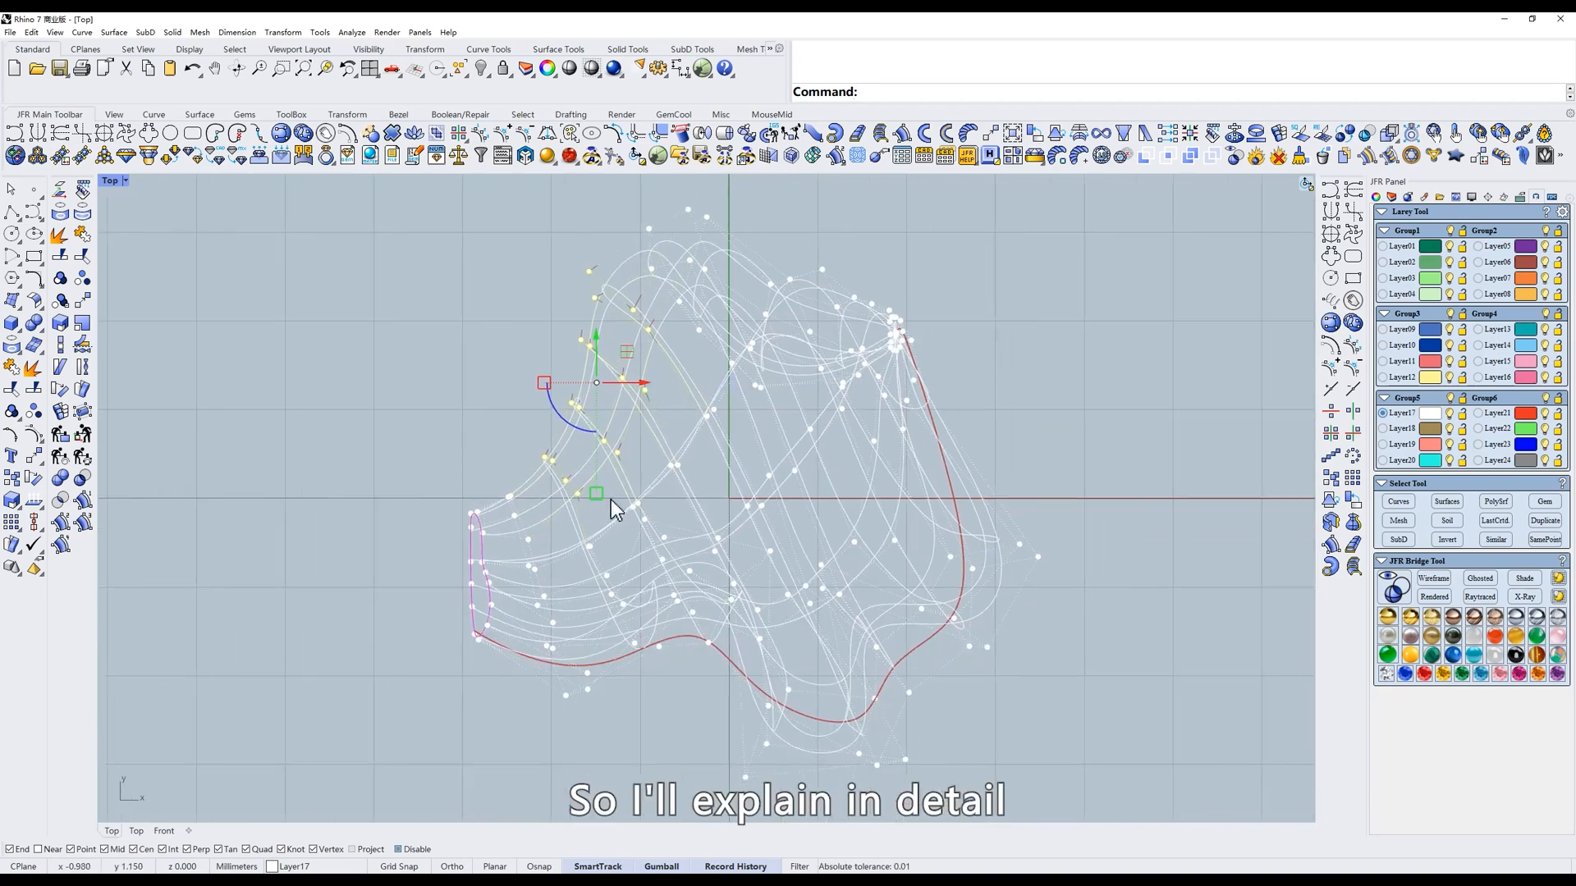
pyautogui.moveTo(616, 507); pyautogui.dragTo(602, 455, button='right')
pyautogui.click(450, 431)
# Lasso the control points around the surface's open left end.
pyautogui.keyDown('ctrl'); pyautogui.keyDown('shift'); pyautogui.moveTo(742, 393); pyautogui.dragTo(843, 268, button='right'); pyautogui.keyUp('shift'); pyautogui.keyUp('ctrl')
pyautogui.keyDown('ctrl'); pyautogui.keyDown('shift'); pyautogui.moveTo(875, 570); pyautogui.dragTo(756, 478, button='right'); pyautogui.keyUp('shift'); pyautogui.keyUp('ctrl')
pyautogui.click(574, 133)
pyautogui.moveTo(535, 372)
pyautogui.mouseDown()
pyautogui.moveTo(626, 429)
pyautogui.moveTo(686, 520)
pyautogui.moveTo(690, 568)
pyautogui.moveTo(482, 697)
pyautogui.moveTo(525, 377)
pyautogui.mouseUp()
pyautogui.moveTo(819, 539)
pyautogui.keyDown('ctrl'); pyautogui.keyDown('shift'); pyautogui.mouseDown(button='right')
pyautogui.moveTo(809, 476)
pyautogui.moveTo(854, 513)
pyautogui.moveTo(697, 486)
pyautogui.moveTo(689, 422)
pyautogui.mouseUp(button='right'); pyautogui.keyUp('shift'); pyautogui.keyUp('ctrl')
pyautogui.moveTo(718, 496); pyautogui.dragTo(718, 510, button='right')
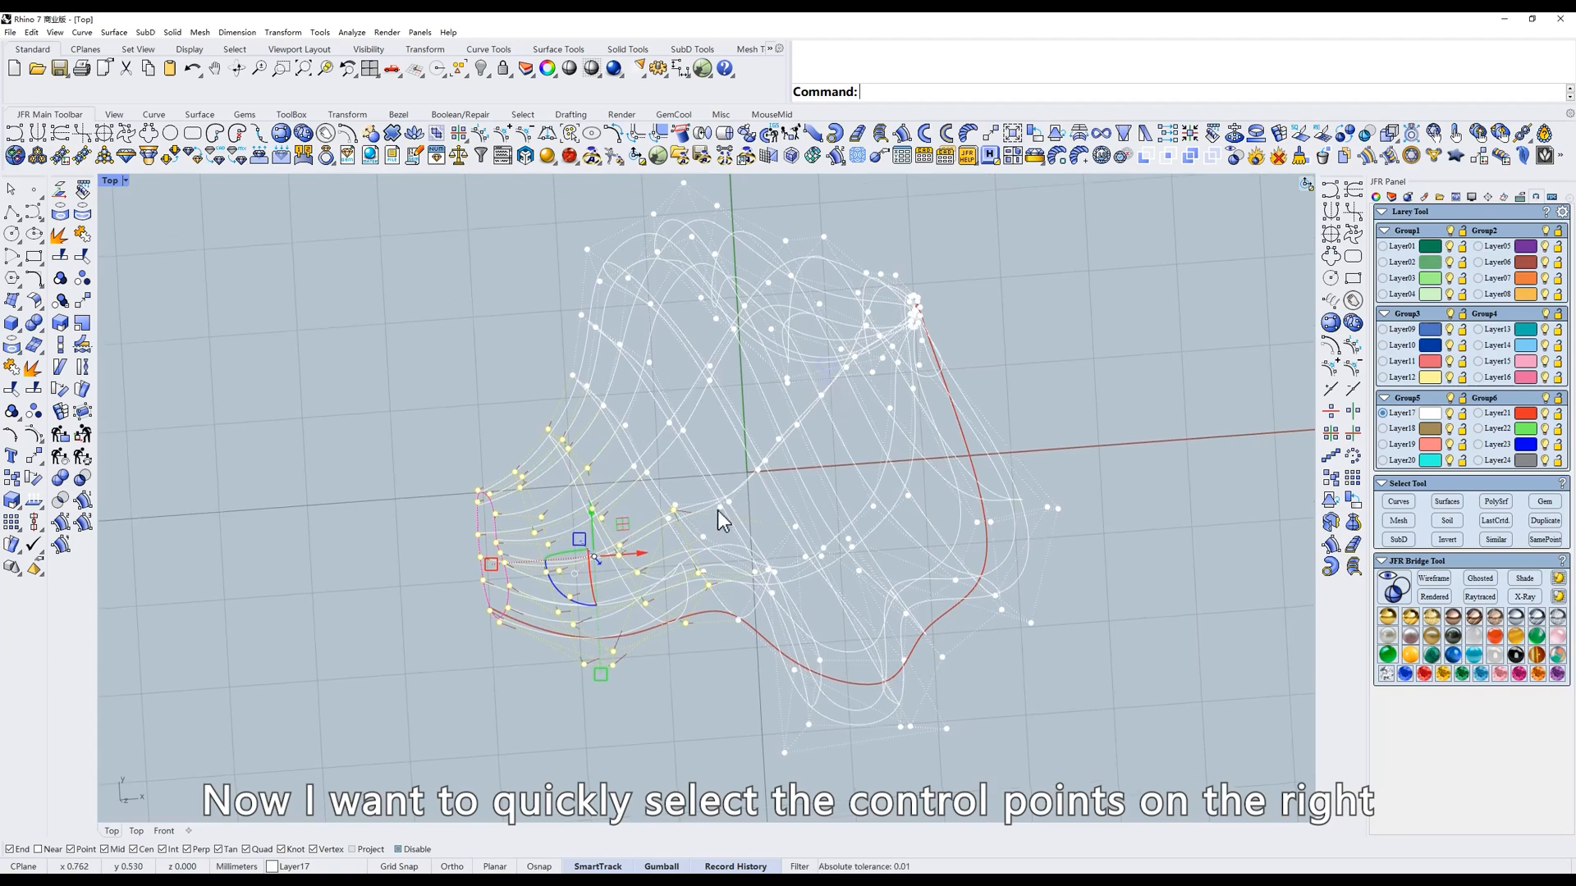
# Switch to shaded display and shift the selected left-end control points slightly to the left.
pyautogui.write('s')
pyautogui.moveTo(623, 523); pyautogui.dragTo(608, 525)
pyautogui.scroll(-6, 608, 525)
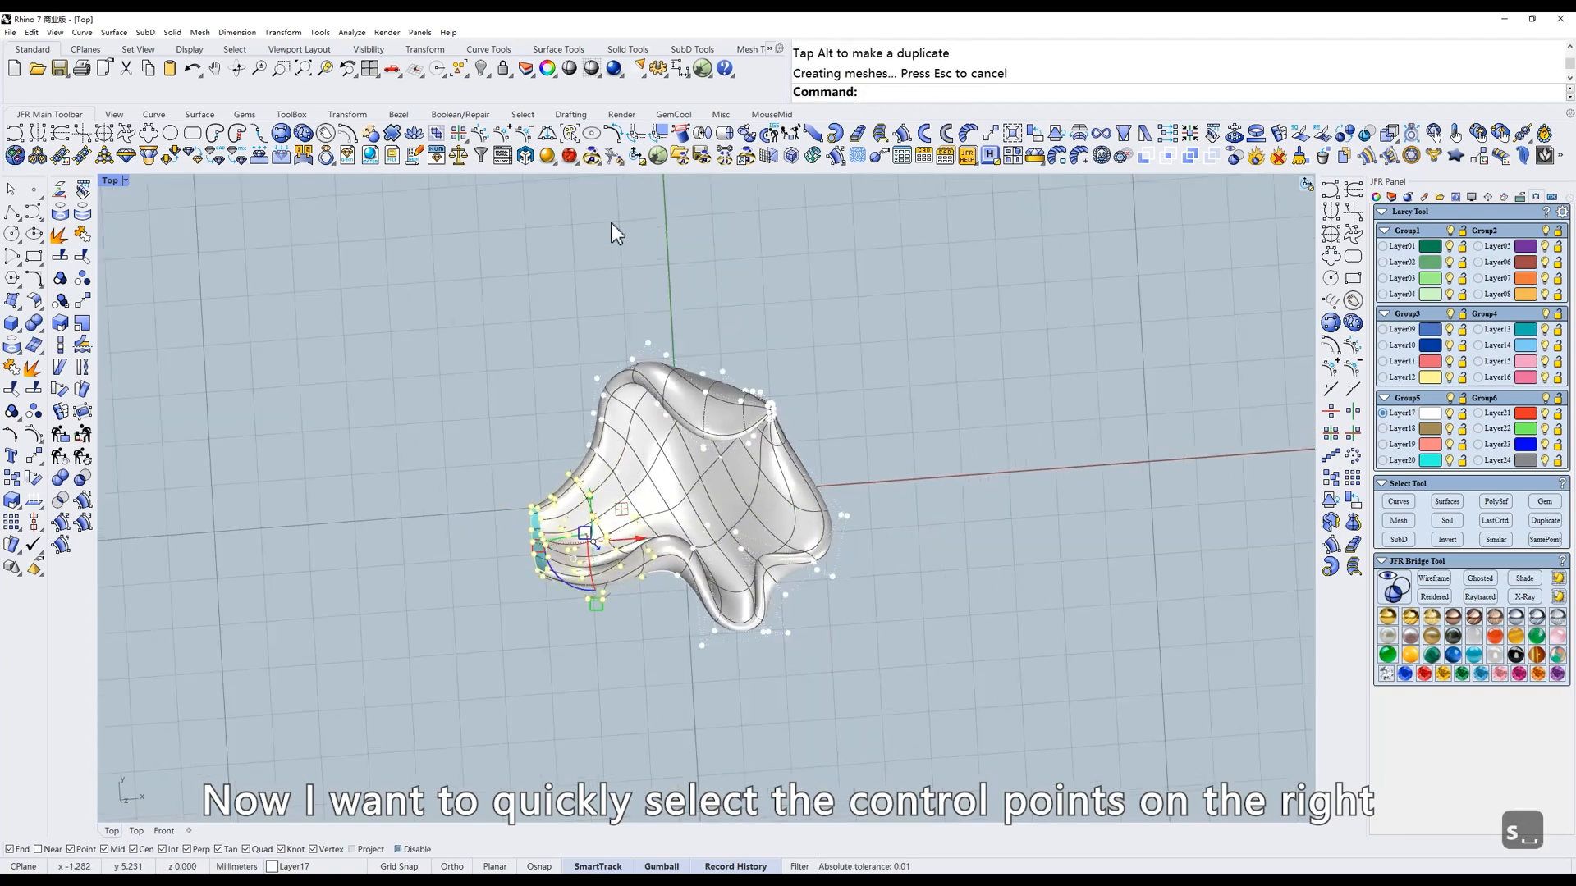
# Invert the control point selection by lassoing an empty area above the surface, and check it in shaded display.
pyautogui.click(570, 133)
pyautogui.moveTo(542, 246)
pyautogui.mouseDown()
pyautogui.moveTo(804, 345)
pyautogui.moveTo(678, 353)
pyautogui.mouseUp()
pyautogui.scroll(4, 693, 382)
pyautogui.write('w')
pyautogui.moveTo(706, 471)
pyautogui.keyDown('ctrl'); pyautogui.keyDown('shift'); pyautogui.mouseDown(button='right')
pyautogui.moveTo(708, 398)
pyautogui.moveTo(836, 431)
pyautogui.moveTo(798, 462)
pyautogui.mouseUp(button='right'); pyautogui.keyUp('shift'); pyautogui.keyUp('ctrl')
pyautogui.write('s')
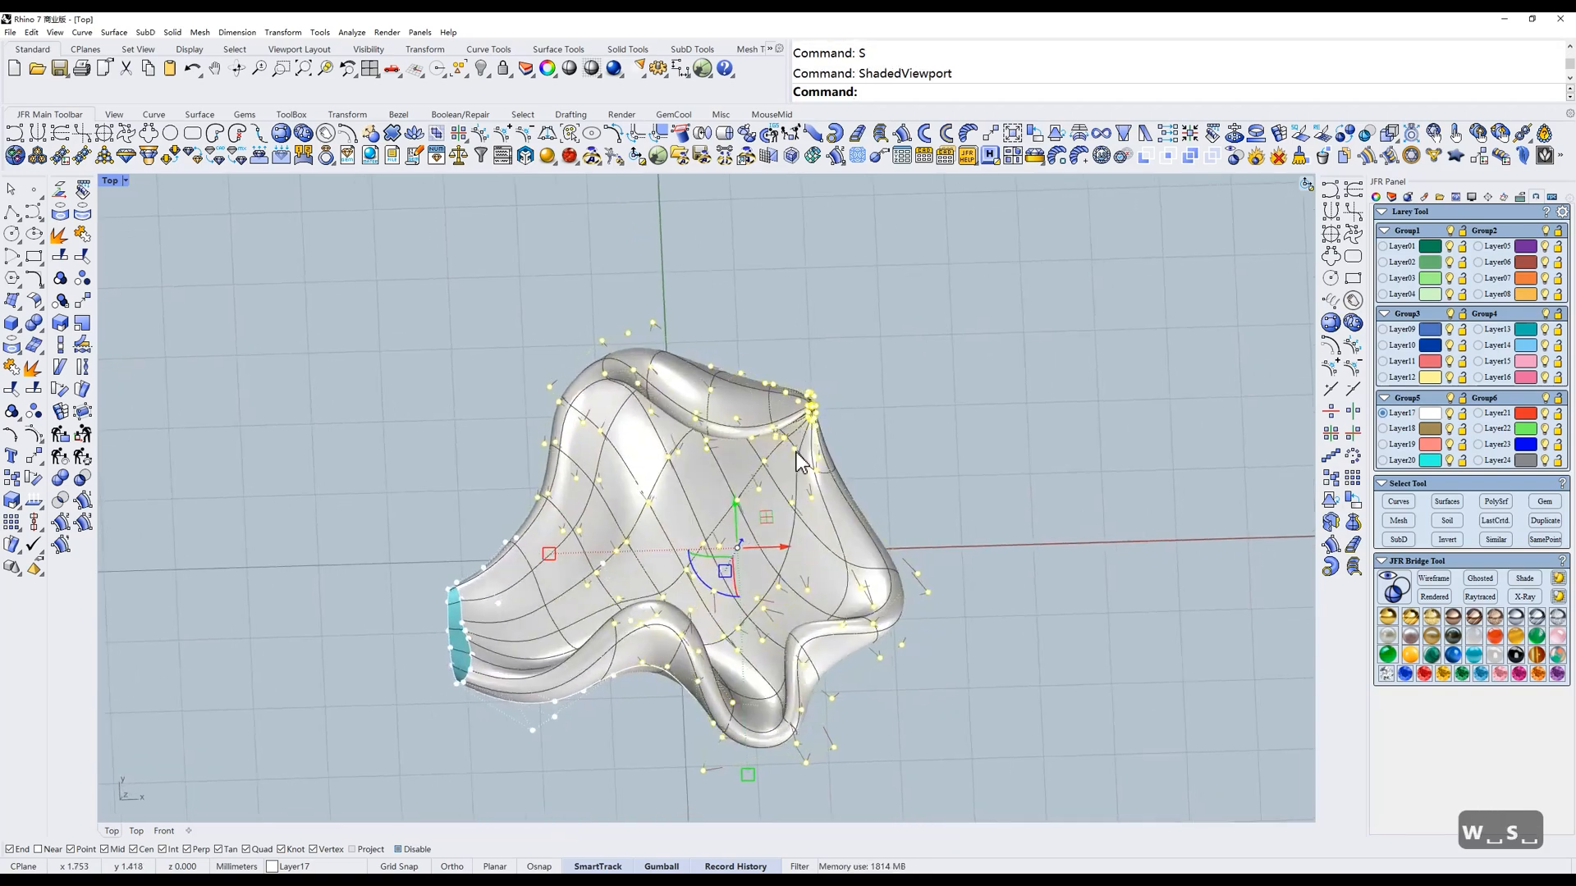
# Undo the move of the left-end control points.
pyautogui.hotkey('ctrl', 'z')
pyautogui.hotkey('ctrl', 'z')
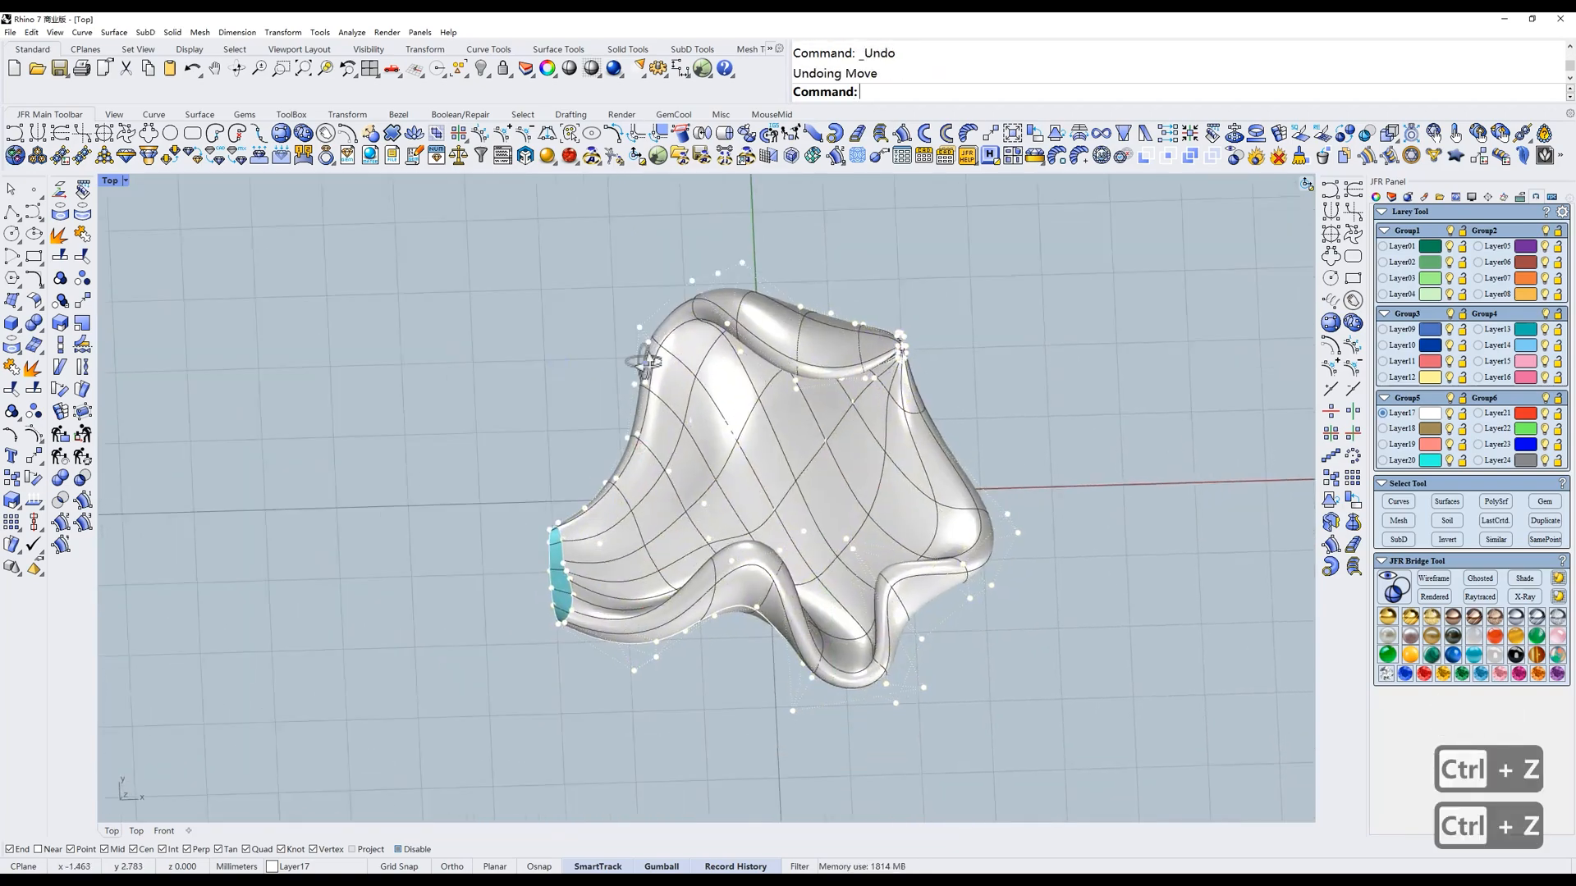
# Return to wireframe display and select the control points at the surface's left end with Lasso Points.
pyautogui.write('w')
pyautogui.click(572, 133)
pyautogui.scroll(2, 668, 525)
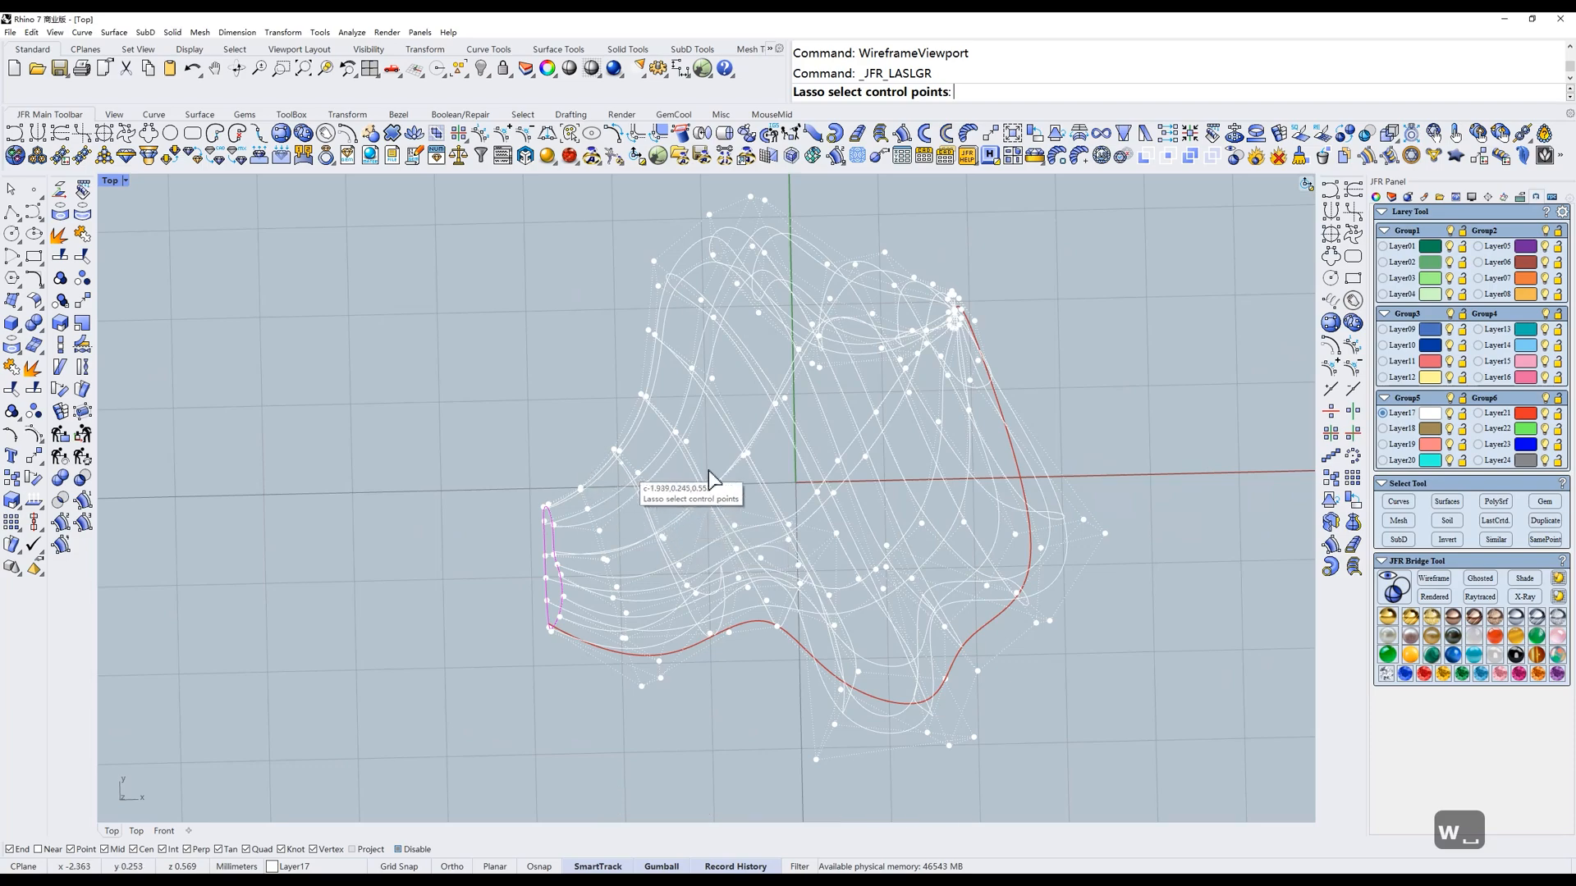
pyautogui.keyDown('ctrl'); pyautogui.keyDown('shift'); pyautogui.moveTo(707, 476); pyautogui.dragTo(698, 495, button='right'); pyautogui.keyUp('shift'); pyautogui.keyUp('ctrl')
pyautogui.moveTo(610, 384)
pyautogui.mouseDown()
pyautogui.moveTo(742, 537)
pyautogui.moveTo(243, 396)
pyautogui.moveTo(311, 370)
pyautogui.mouseUp()
pyautogui.moveTo(674, 499)
pyautogui.keyDown('ctrl'); pyautogui.keyDown('shift'); pyautogui.mouseDown(button='right')
pyautogui.moveTo(785, 379)
pyautogui.moveTo(827, 387)
pyautogui.moveTo(738, 344)
pyautogui.mouseUp(button='right'); pyautogui.keyUp('shift'); pyautogui.keyUp('ctrl')
# Invert the selection to the right-hand control points with a lasso in empty space, and display the surface shaded.
pyautogui.click(570, 133)
pyautogui.moveTo(451, 275)
pyautogui.mouseDown()
pyautogui.moveTo(341, 522)
pyautogui.moveTo(565, 180)
pyautogui.moveTo(676, 348)
pyautogui.mouseUp()
pyautogui.moveTo(676, 348)
pyautogui.keyDown('ctrl'); pyautogui.keyDown('shift'); pyautogui.mouseDown(button='right')
pyautogui.moveTo(752, 435)
pyautogui.moveTo(805, 394)
pyautogui.moveTo(760, 479)
pyautogui.moveTo(806, 485)
pyautogui.mouseUp(button='right'); pyautogui.keyUp('shift'); pyautogui.keyUp('ctrl')
pyautogui.write('s')
pyautogui.press('space')
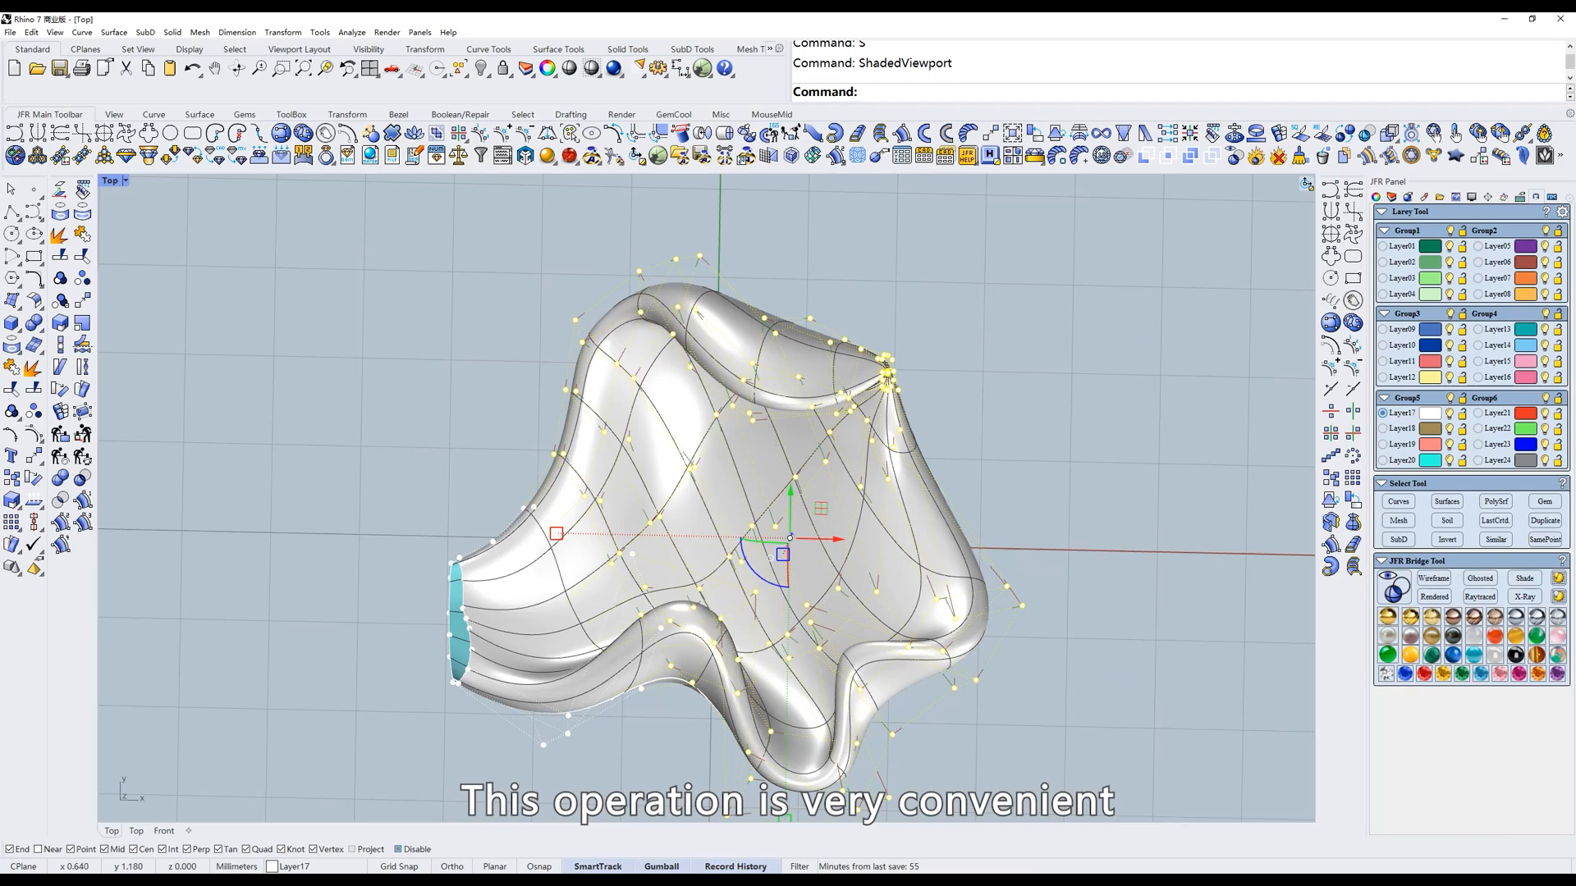
# Reset the Top view and frame-select the control points around the surface's left opening in wireframe, ending in shaded display.
pyautogui.write('w')
pyautogui.press('space')
pyautogui.write('t')
pyautogui.press('space')
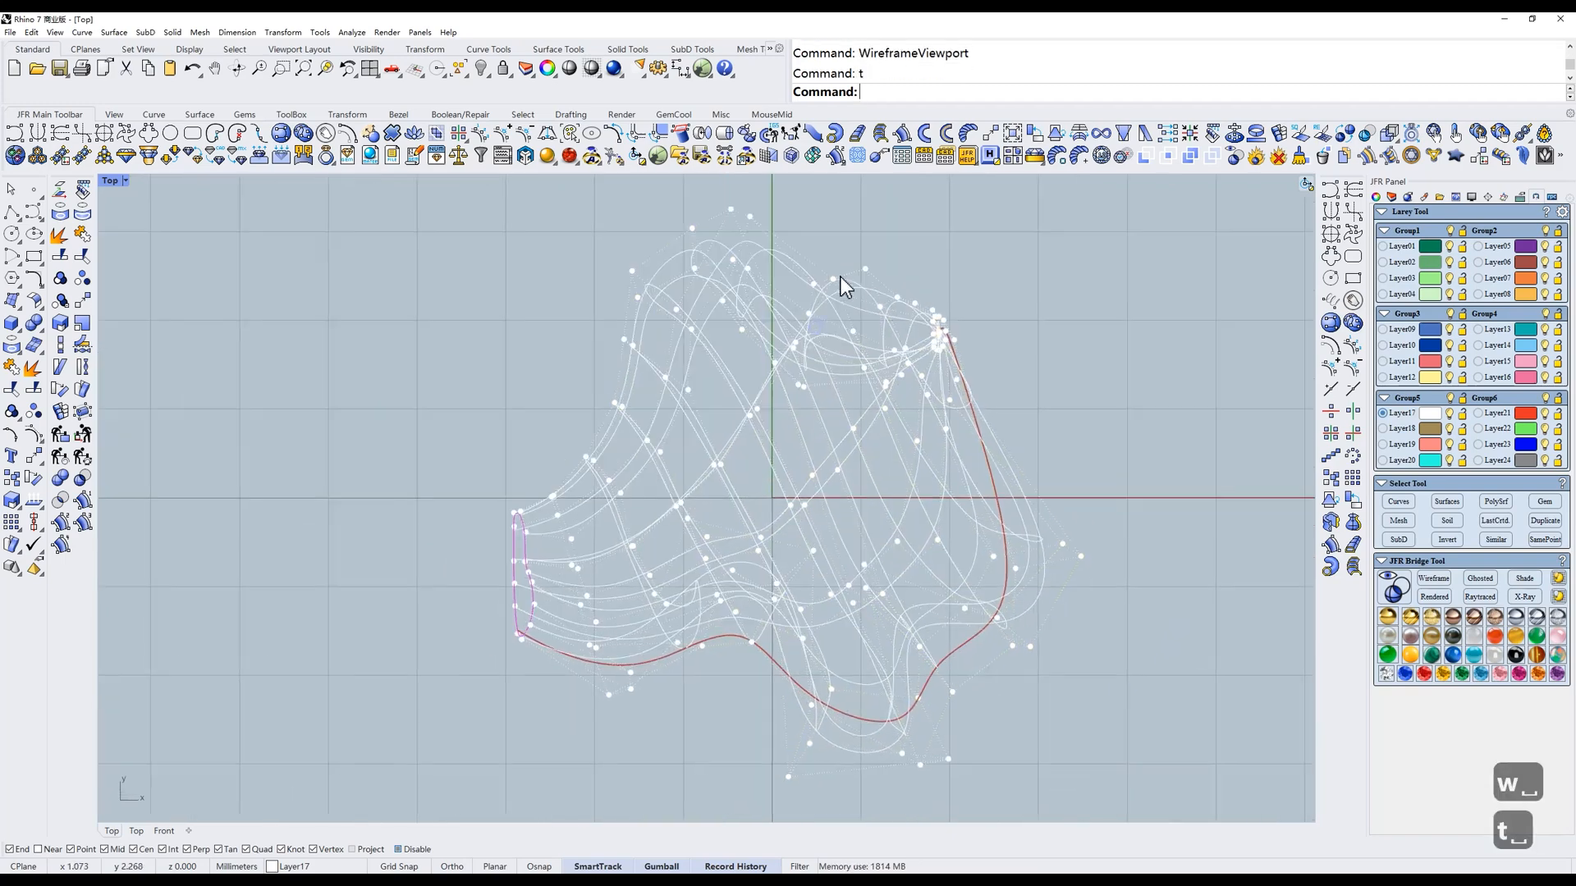
pyautogui.write('s')
pyautogui.press('space')
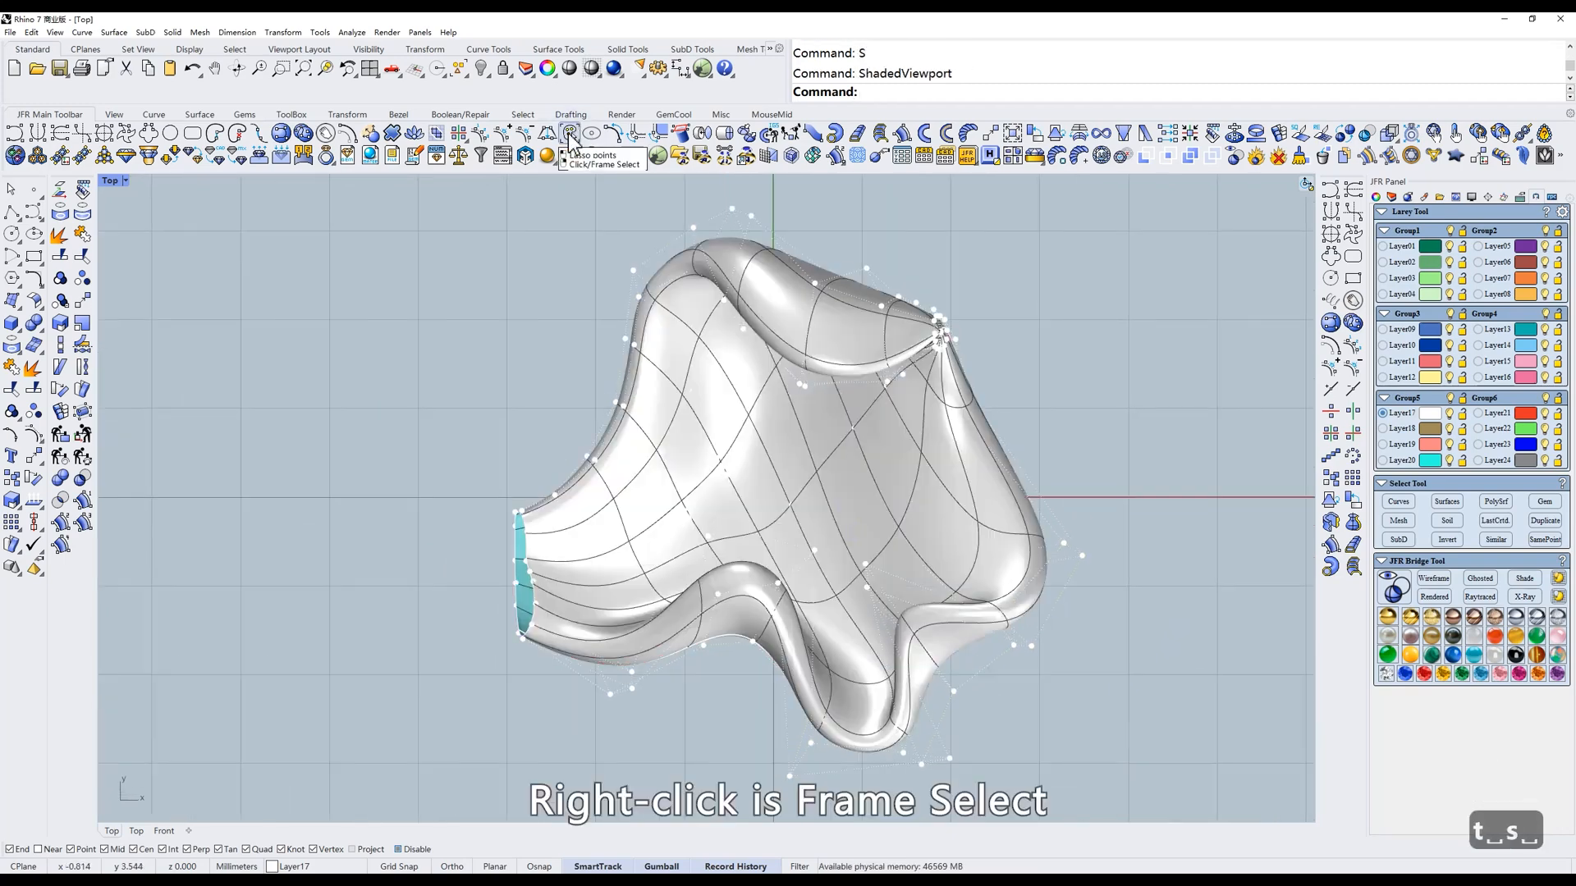
pyautogui.click(569, 133)
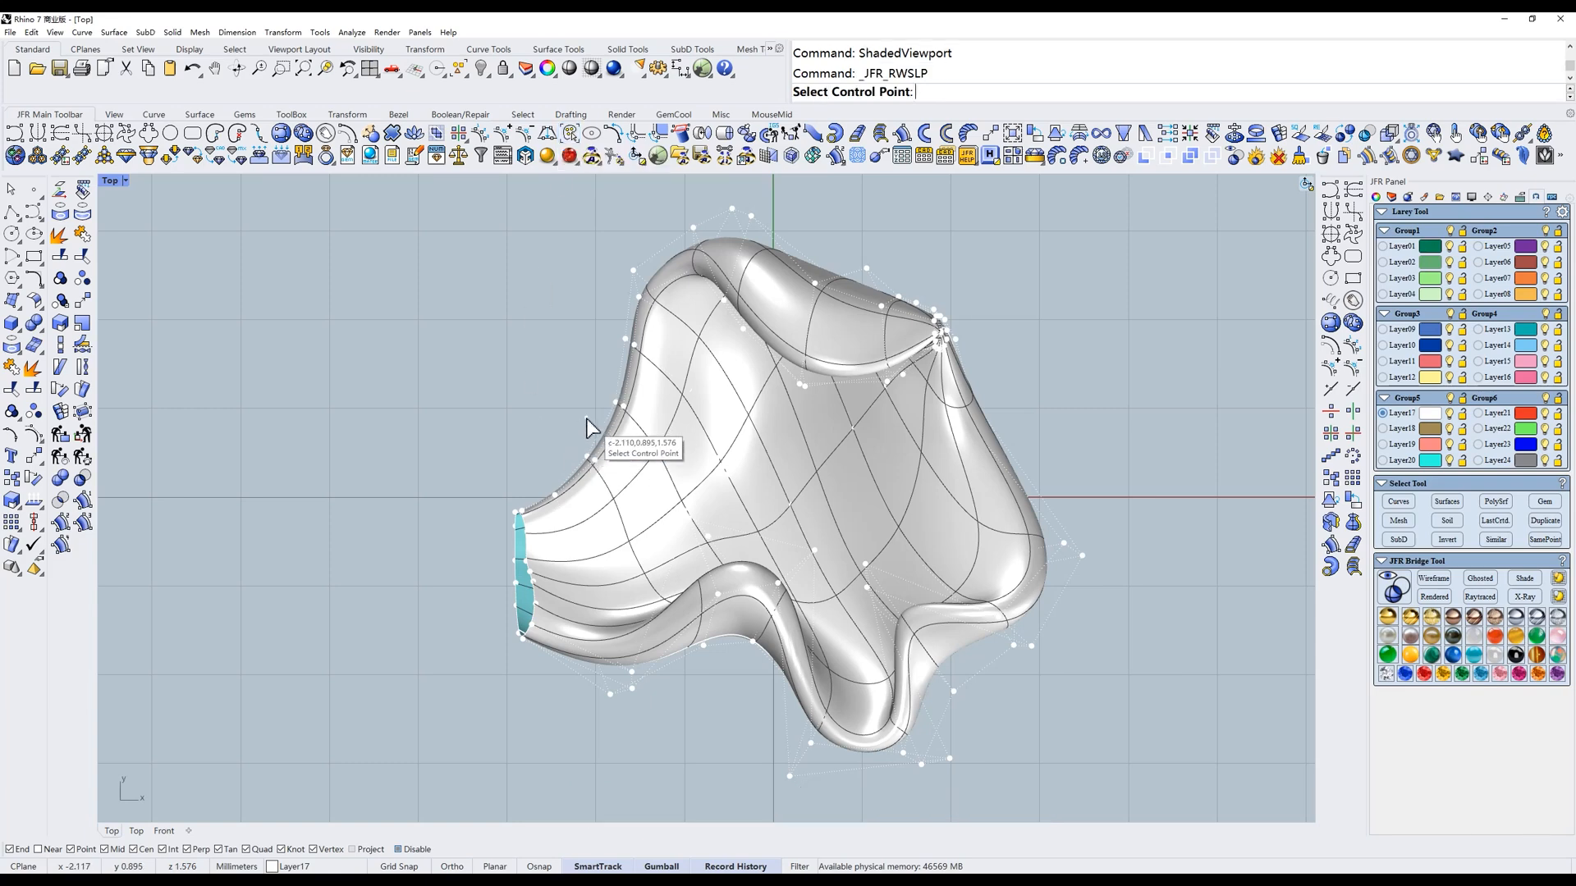
pyautogui.write('w')
pyautogui.press('space')
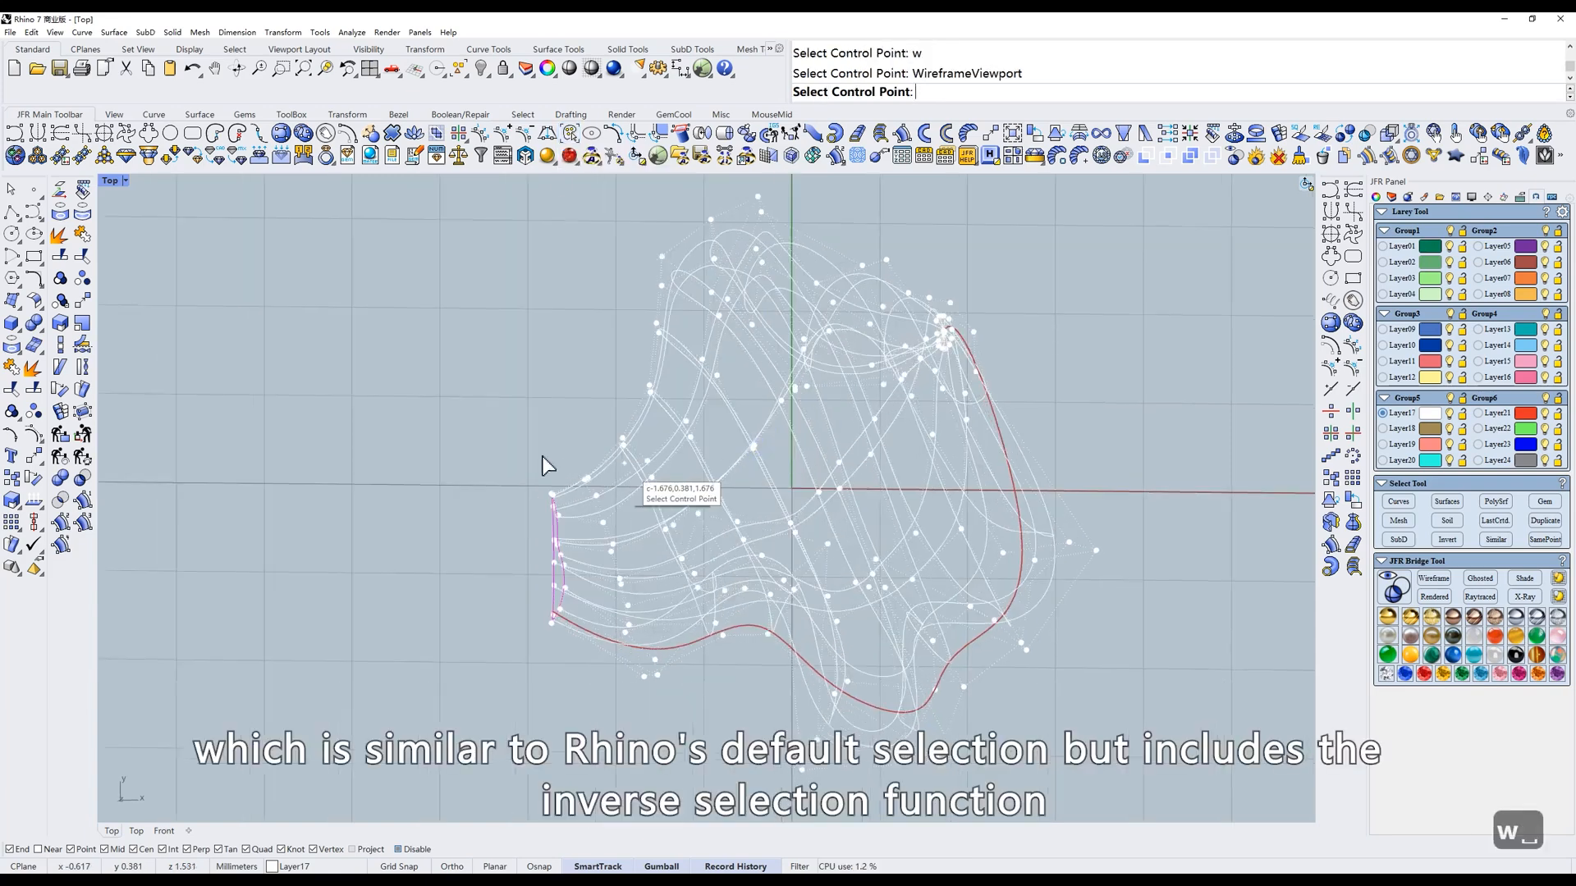
pyautogui.moveTo(526, 458); pyautogui.dragTo(627, 679)
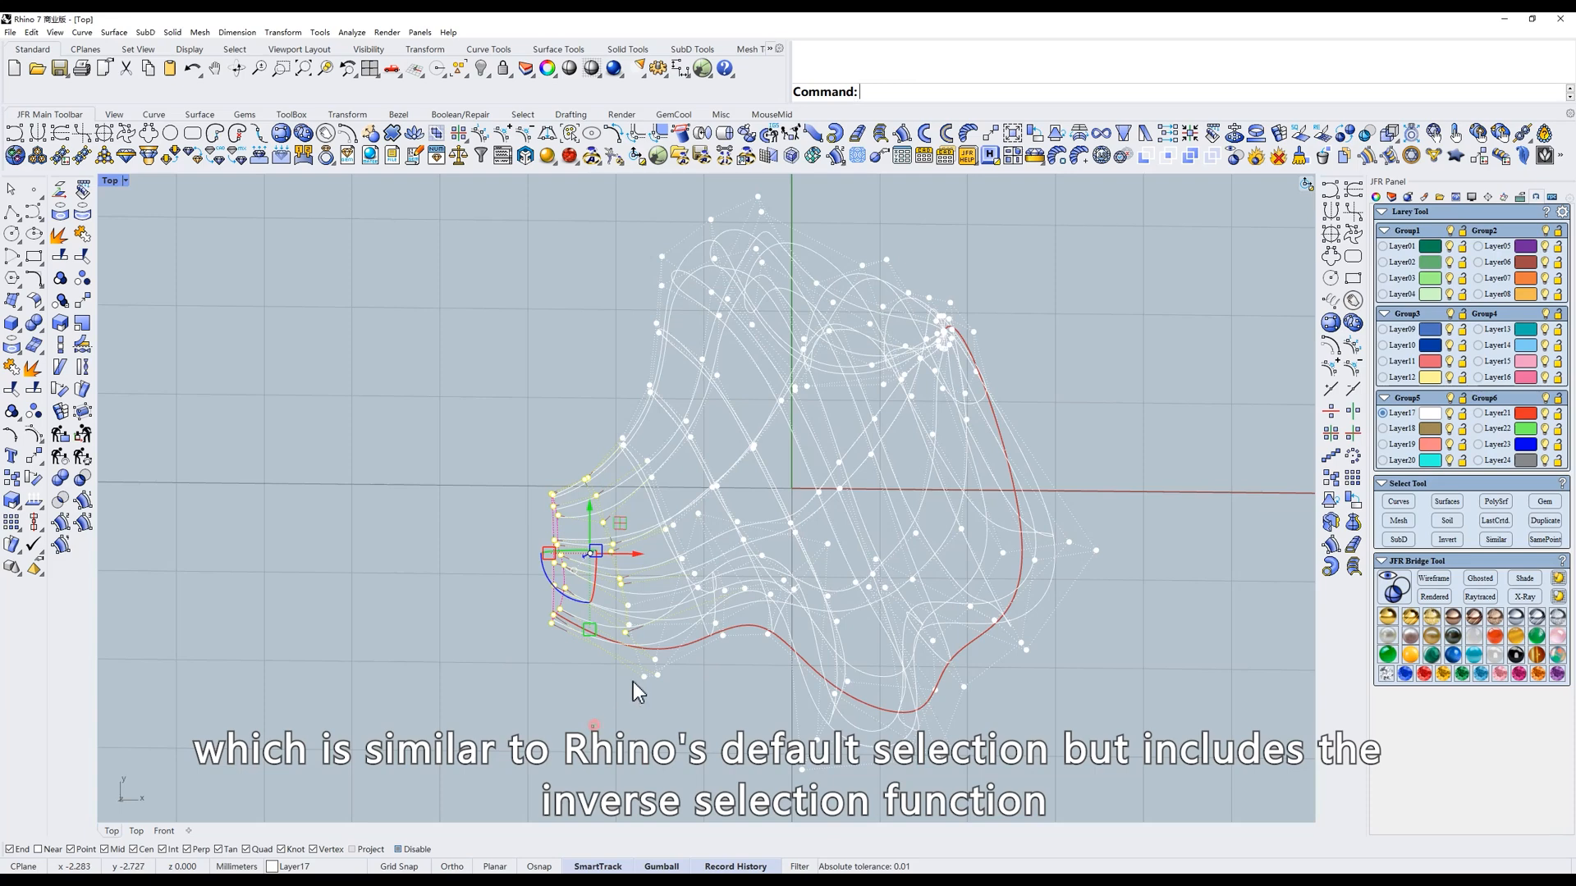
pyautogui.write('s')
pyautogui.press('space')
pyautogui.moveTo(678, 586); pyautogui.dragTo(587, 185, button='right')
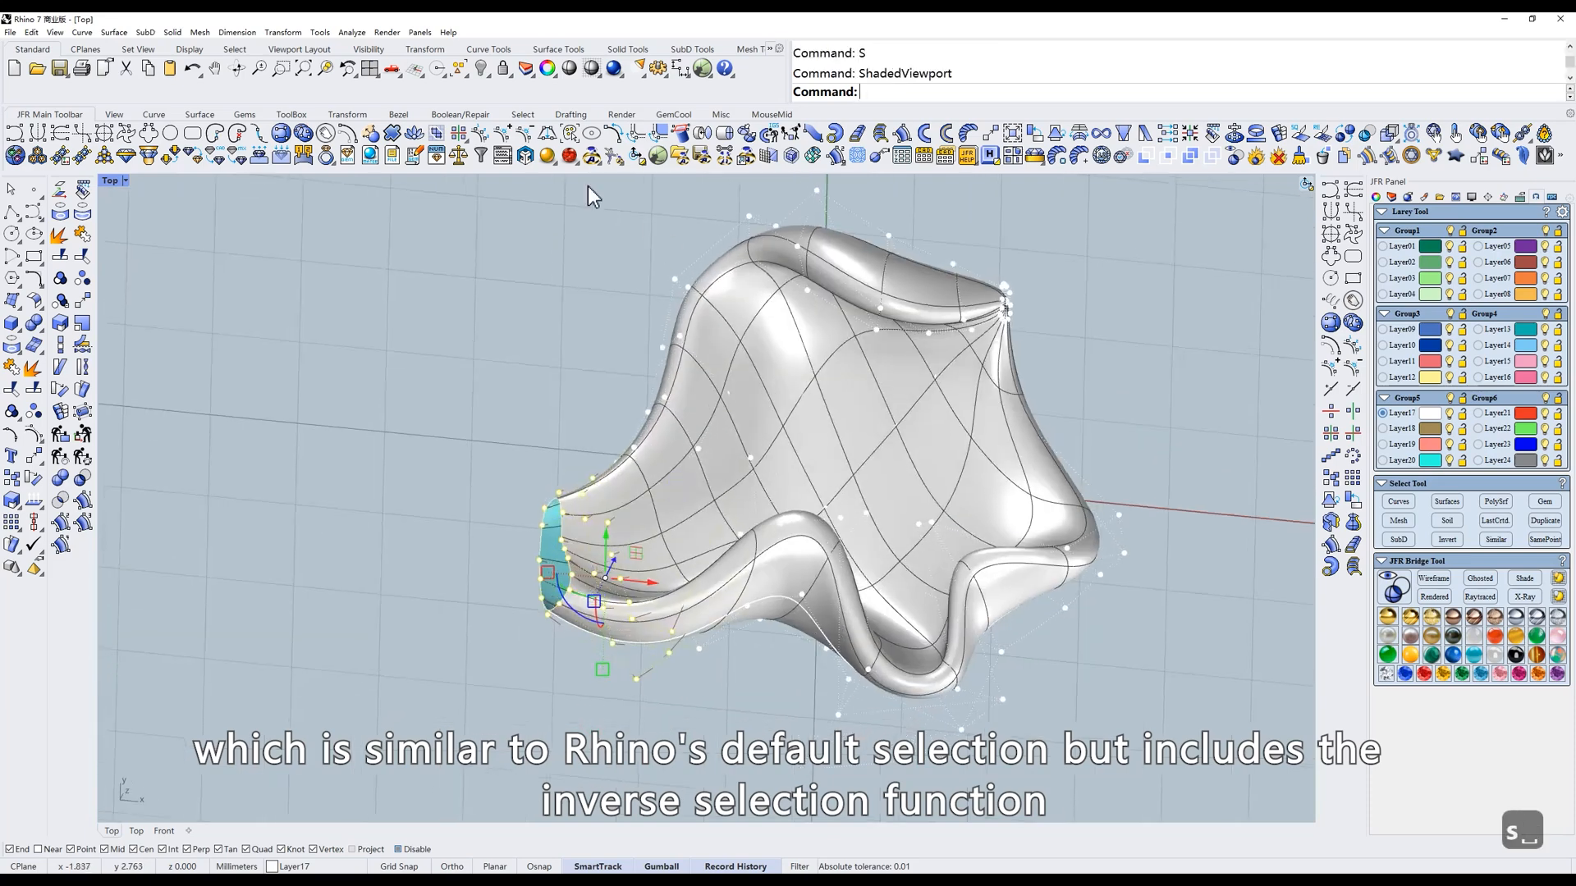
# Invert the control point selection by applying Frame Select across the whole surface.
pyautogui.click(578, 128)
pyautogui.moveTo(417, 714); pyautogui.dragTo(1232, 206)
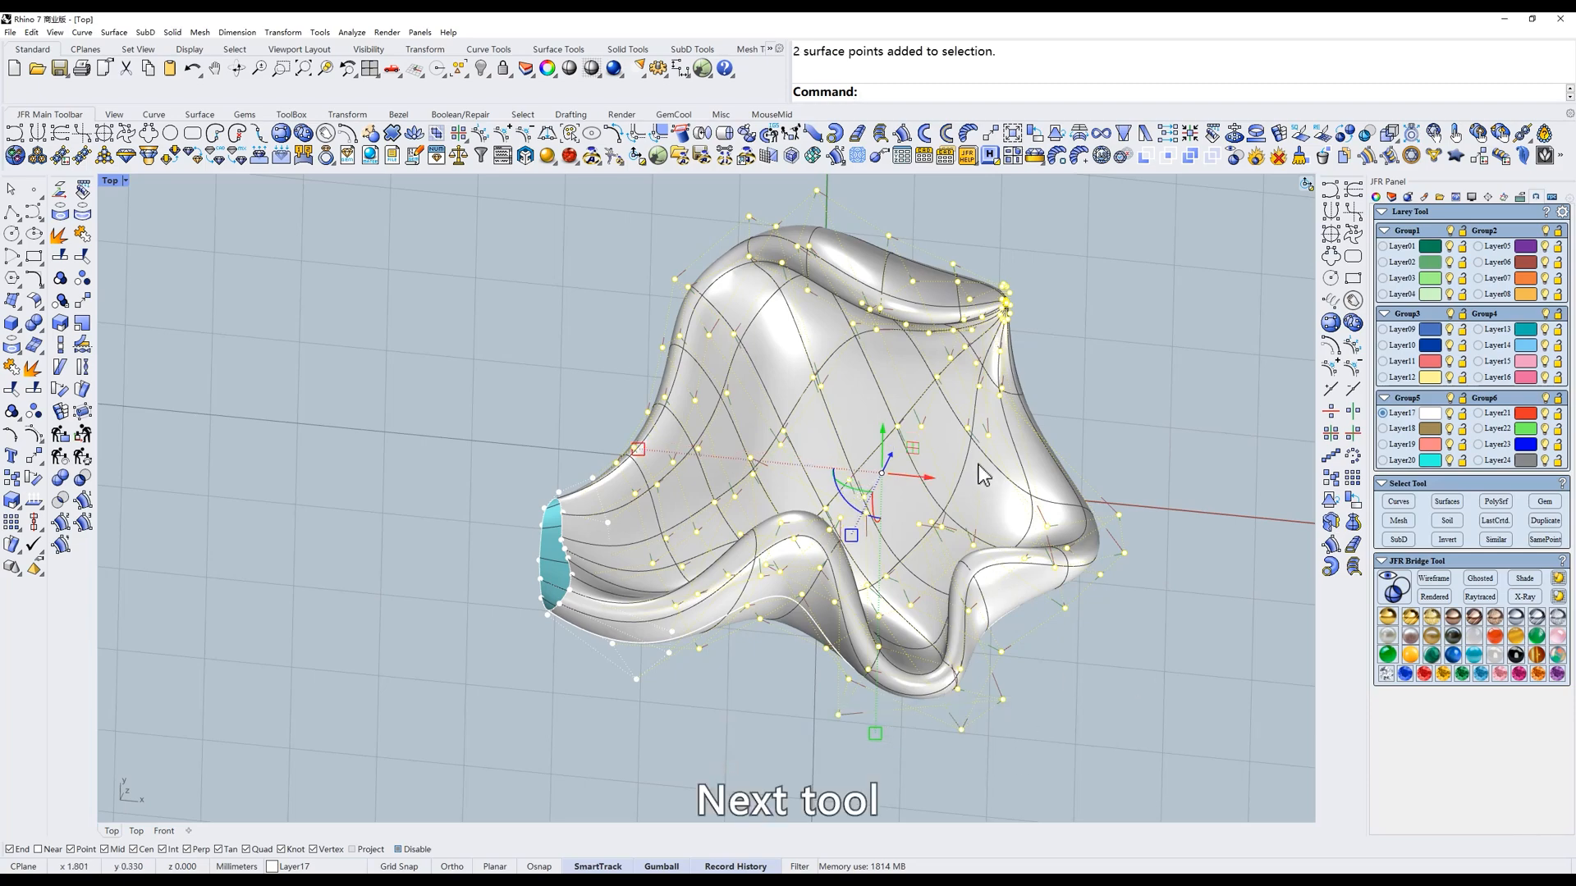
pyautogui.moveTo(979, 465); pyautogui.dragTo(903, 422, button='right')
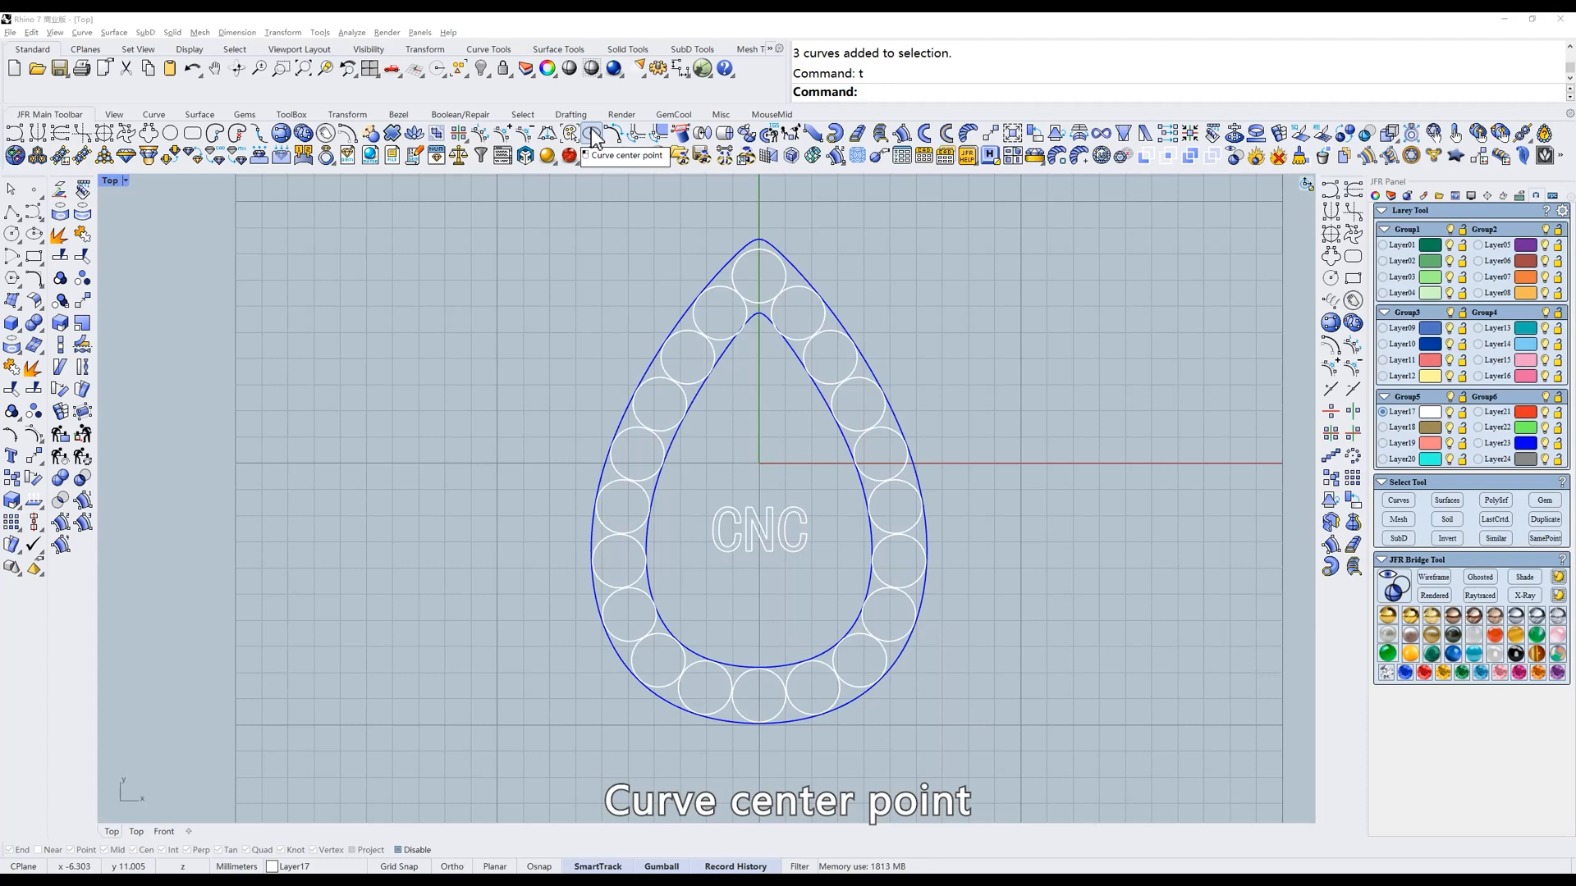
# Select all the white circles between the two blue teardrop curves and generate their centre points with Curve Center Point.
pyautogui.scroll(2, 849, 318)
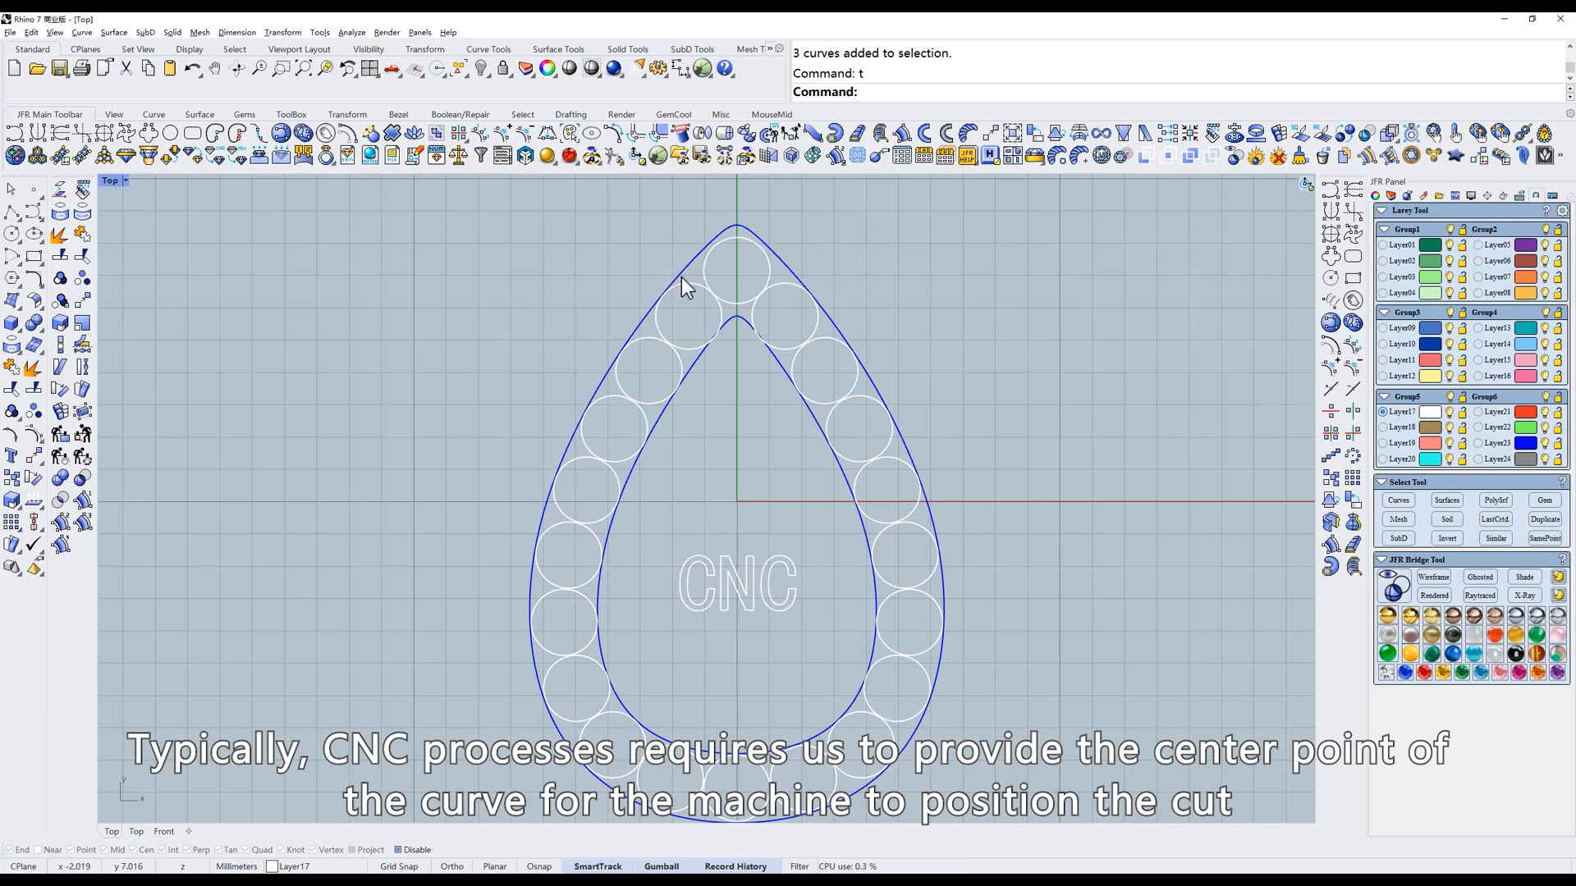
pyautogui.click(703, 284)
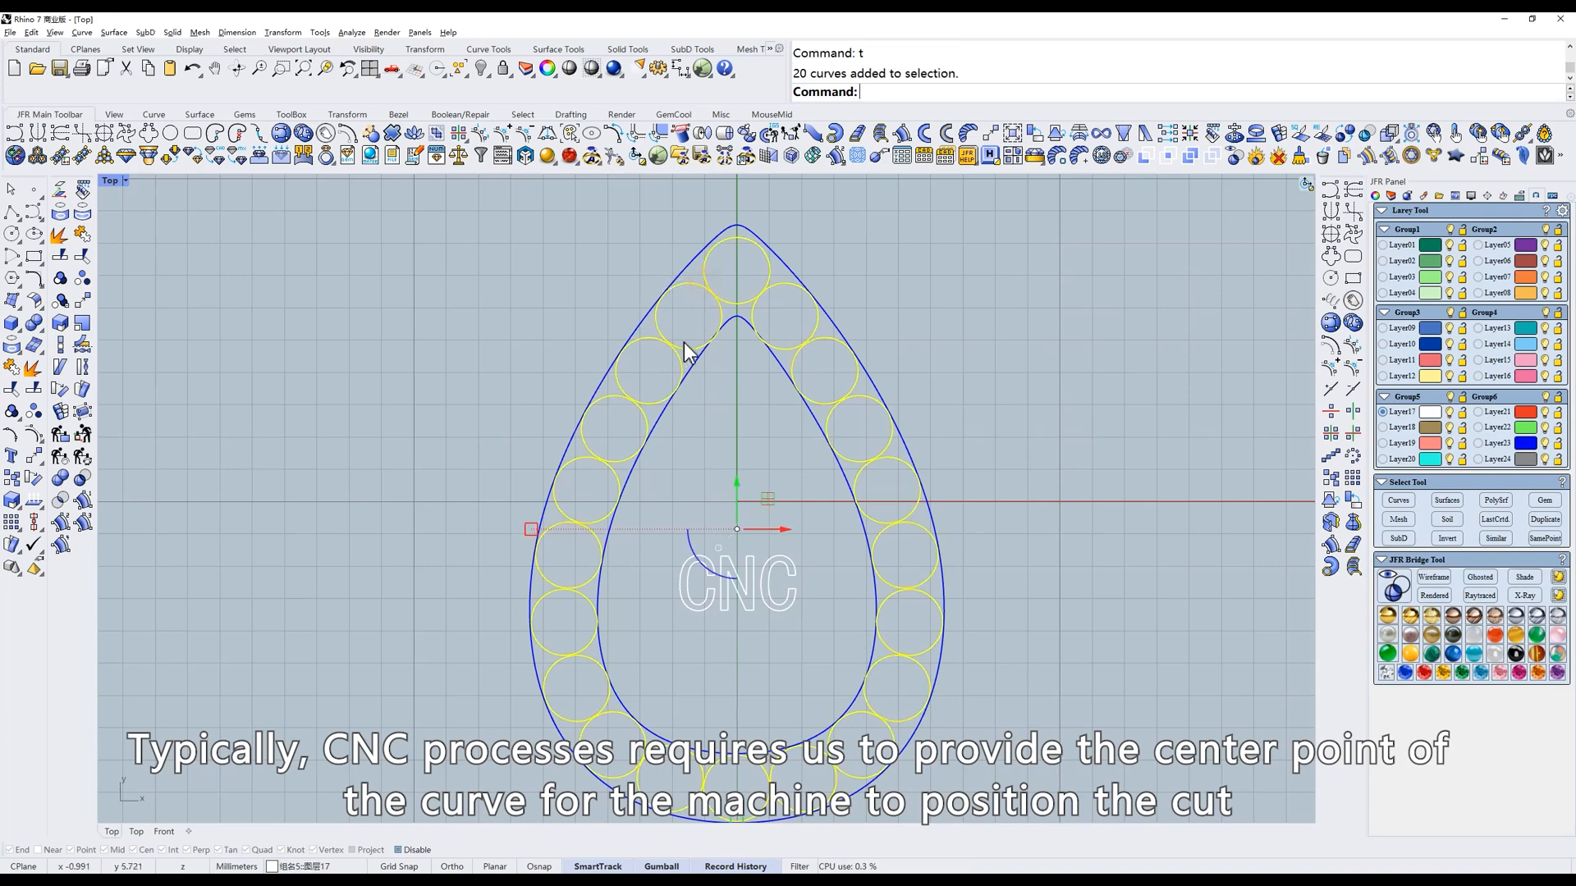
pyautogui.click(593, 152)
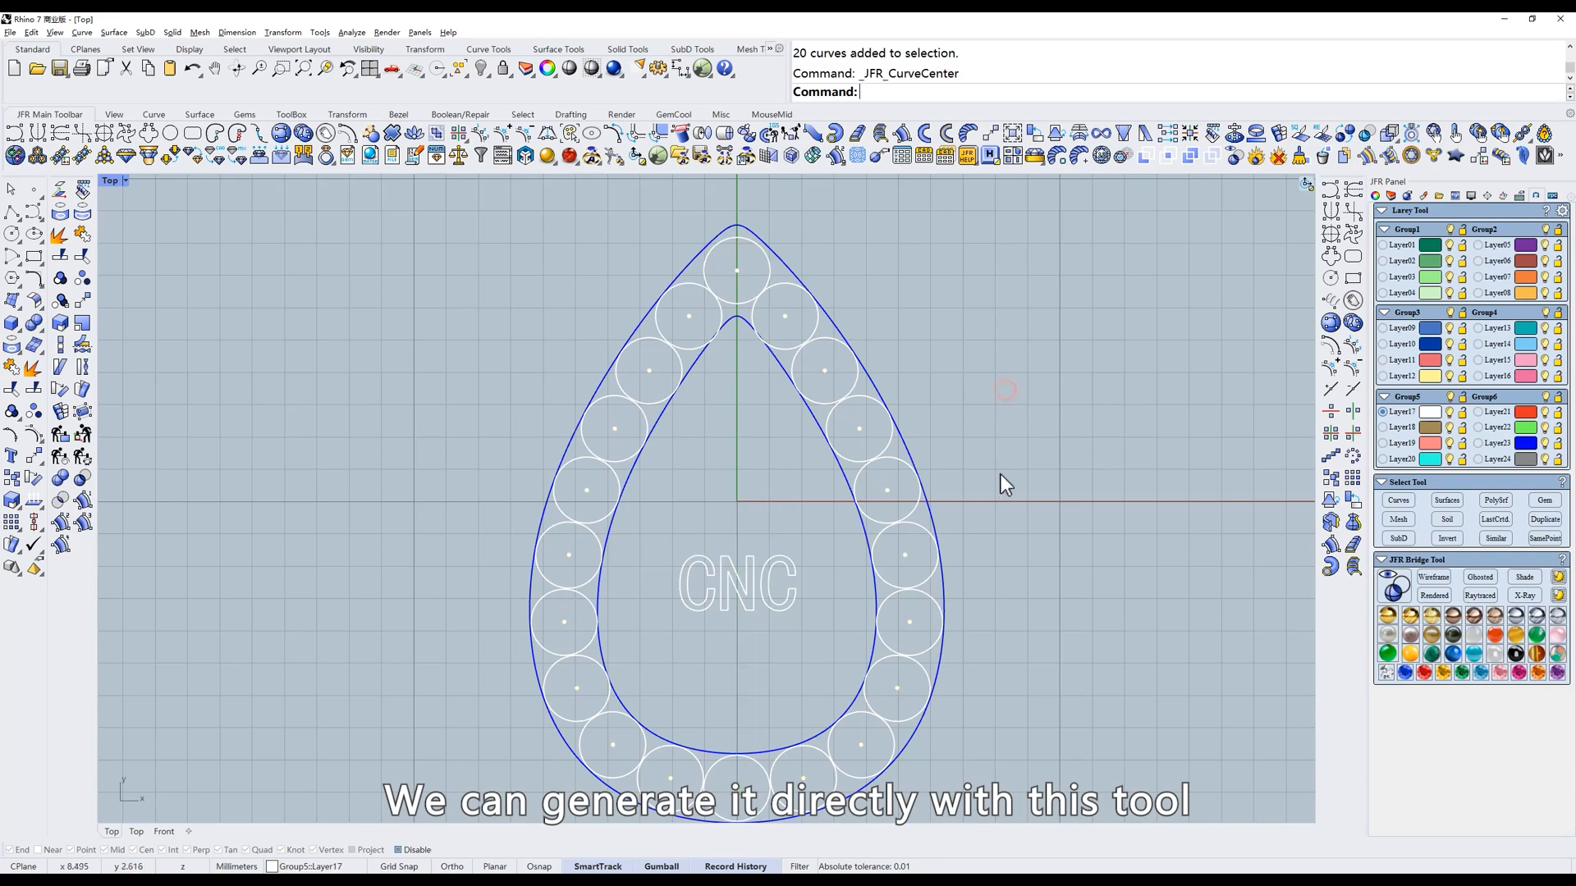
pyautogui.keyDown('ctrl'); pyautogui.keyDown('shift'); pyautogui.moveTo(989, 419); pyautogui.dragTo(759, 390, button='right'); pyautogui.keyUp('shift'); pyautogui.keyUp('ctrl')
pyautogui.moveTo(949, 461)
pyautogui.keyDown('ctrl'); pyautogui.keyDown('shift'); pyautogui.mouseDown(button='right')
pyautogui.moveTo(996, 460)
pyautogui.moveTo(970, 474)
pyautogui.mouseUp(button='right'); pyautogui.keyUp('shift'); pyautogui.keyUp('ctrl')
pyautogui.write('t')
pyautogui.press('Return')
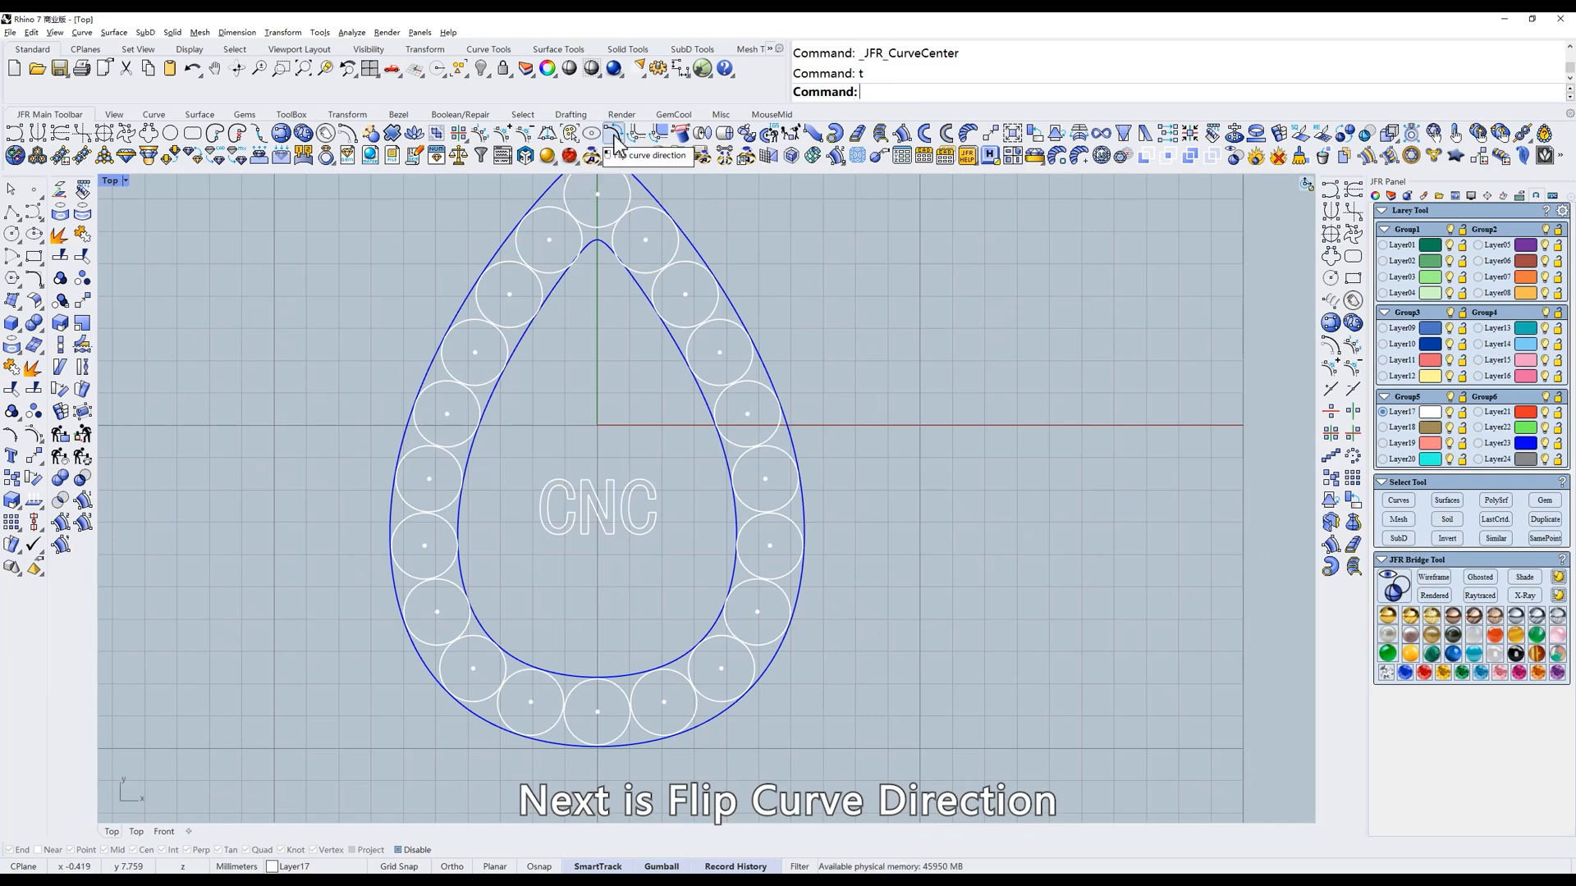
pyautogui.moveTo(678, 377); pyautogui.dragTo(656, 440, button='right')
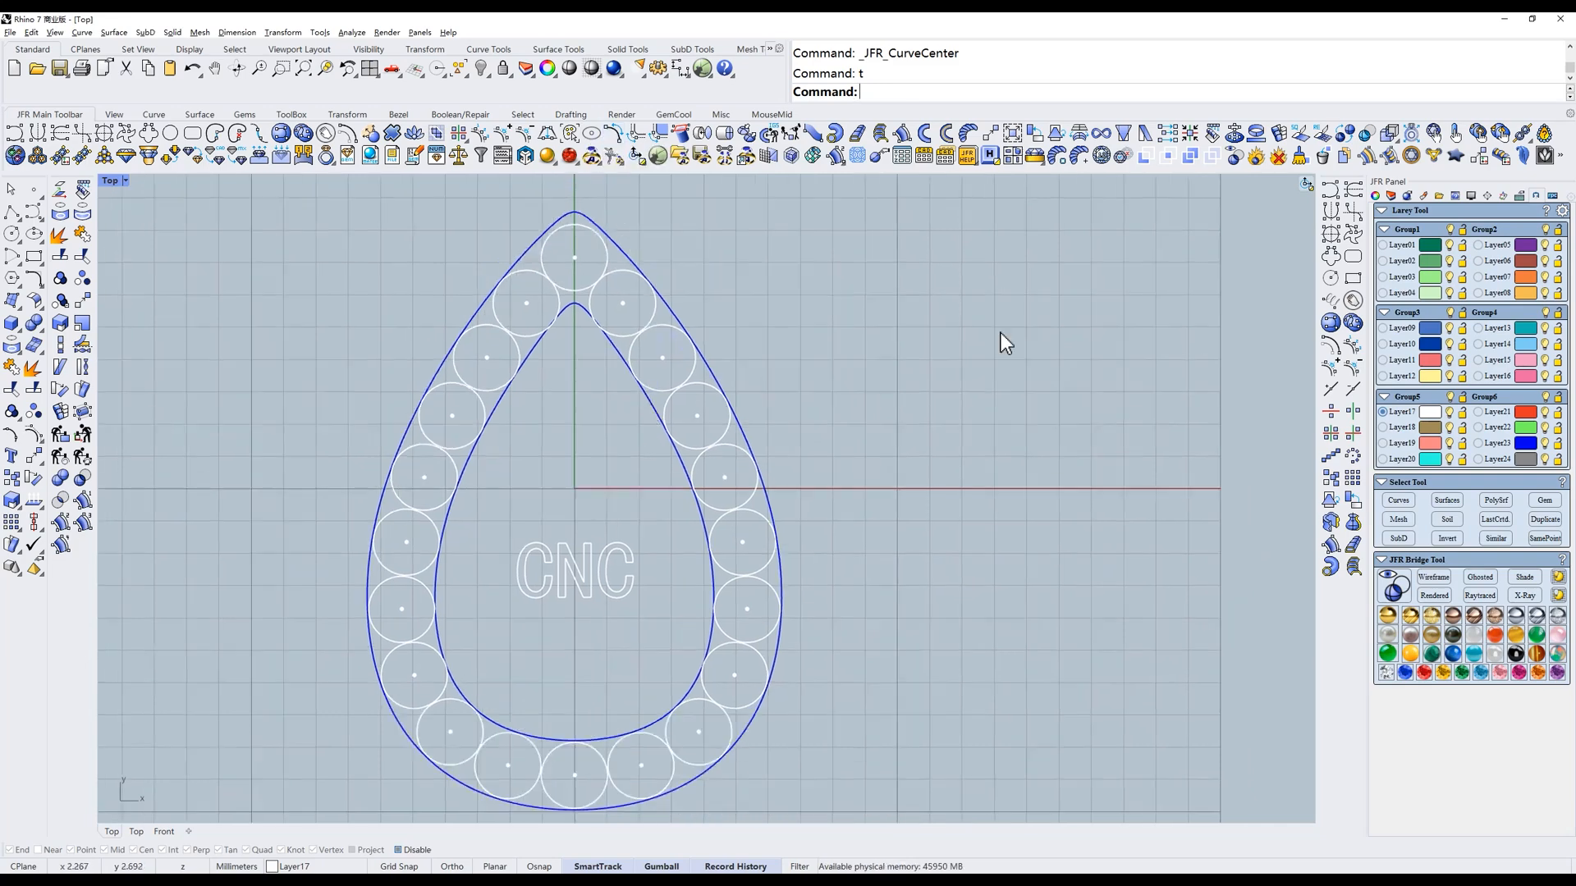
# Draw an open arc-like control-point curve through four points in the empty area beside the teardrop outline.
pyautogui.click(1330, 190)
pyautogui.click(1020, 326)
pyautogui.click(1048, 439)
pyautogui.click(1004, 586)
pyautogui.click(897, 658)
pyautogui.rightClick(981, 589)
# Select the new open curve and display its numbered control points.
pyautogui.scroll(8, 1049, 552)
pyautogui.moveTo(1049, 552); pyautogui.dragTo(987, 626, button='right')
pyautogui.scroll(-4, 988, 622)
pyautogui.click(905, 503)
pyautogui.scroll(-4, 810, 423)
pyautogui.moveTo(810, 423); pyautogui.dragTo(808, 413, button='right')
pyautogui.click(1351, 345)
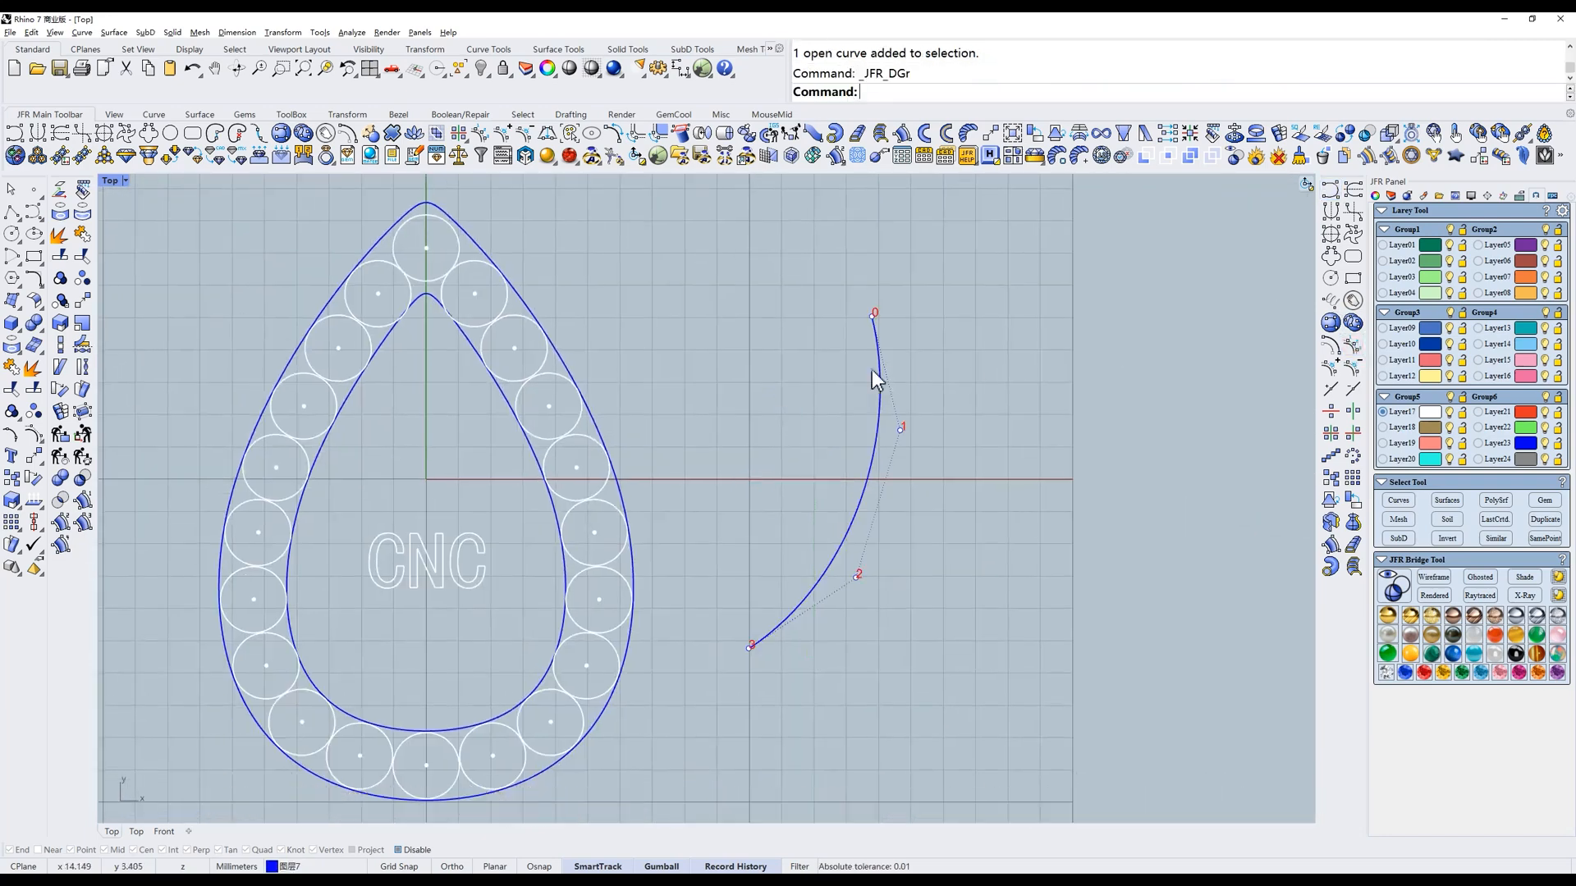
# Reverse the direction of the open curve so its control point numbering runs from the lower end upward.
pyautogui.moveTo(869, 370); pyautogui.dragTo(896, 370, button='right')
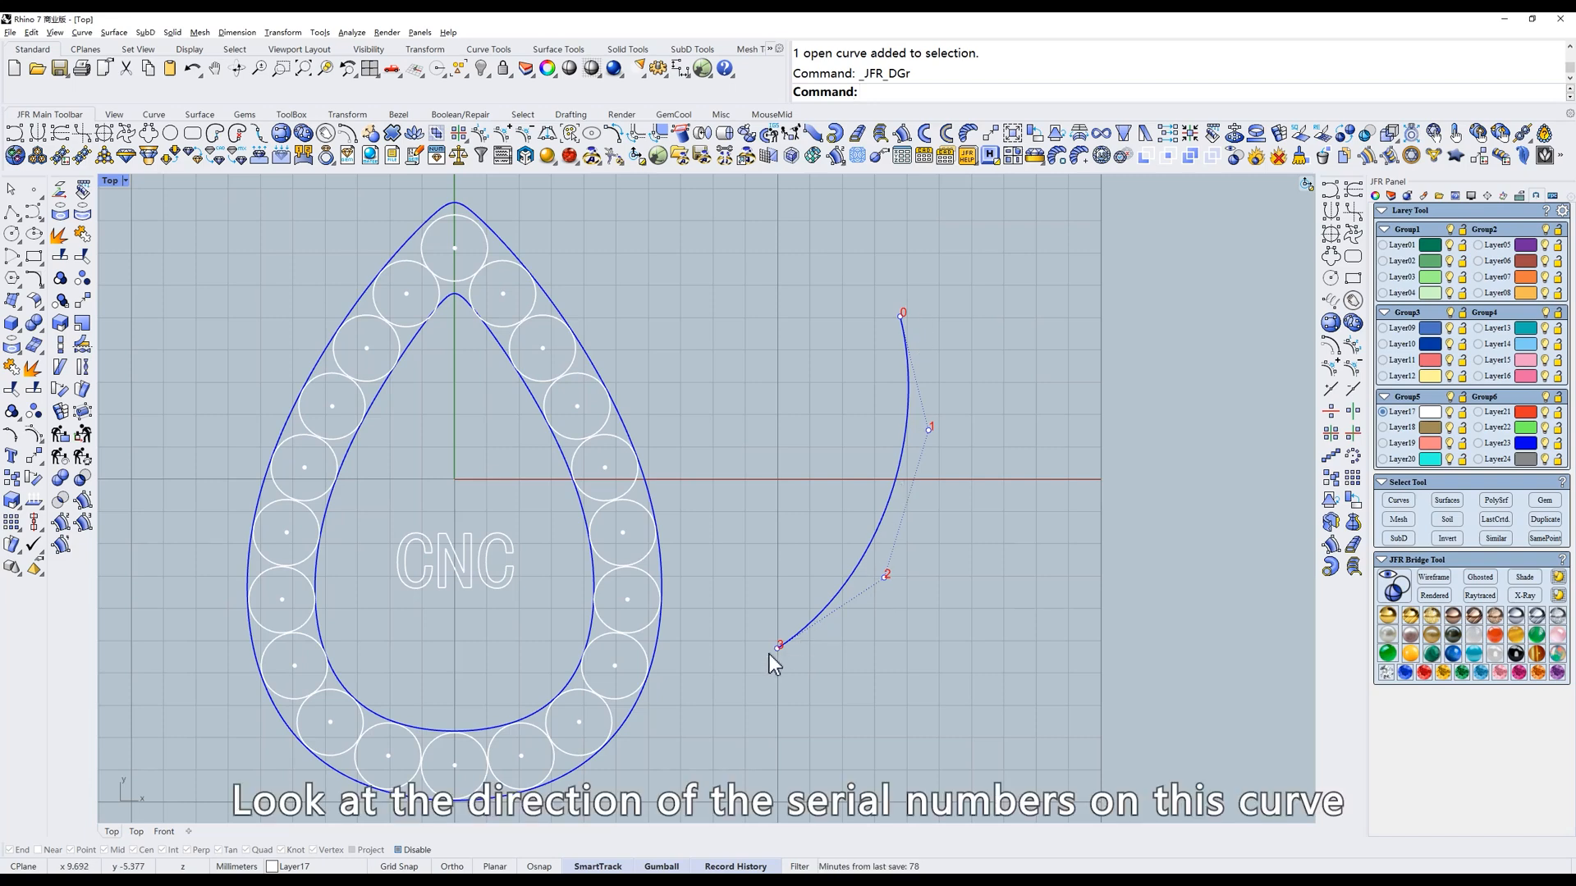
pyautogui.scroll(2, 886, 566)
pyautogui.moveTo(897, 573); pyautogui.dragTo(891, 607, button='right')
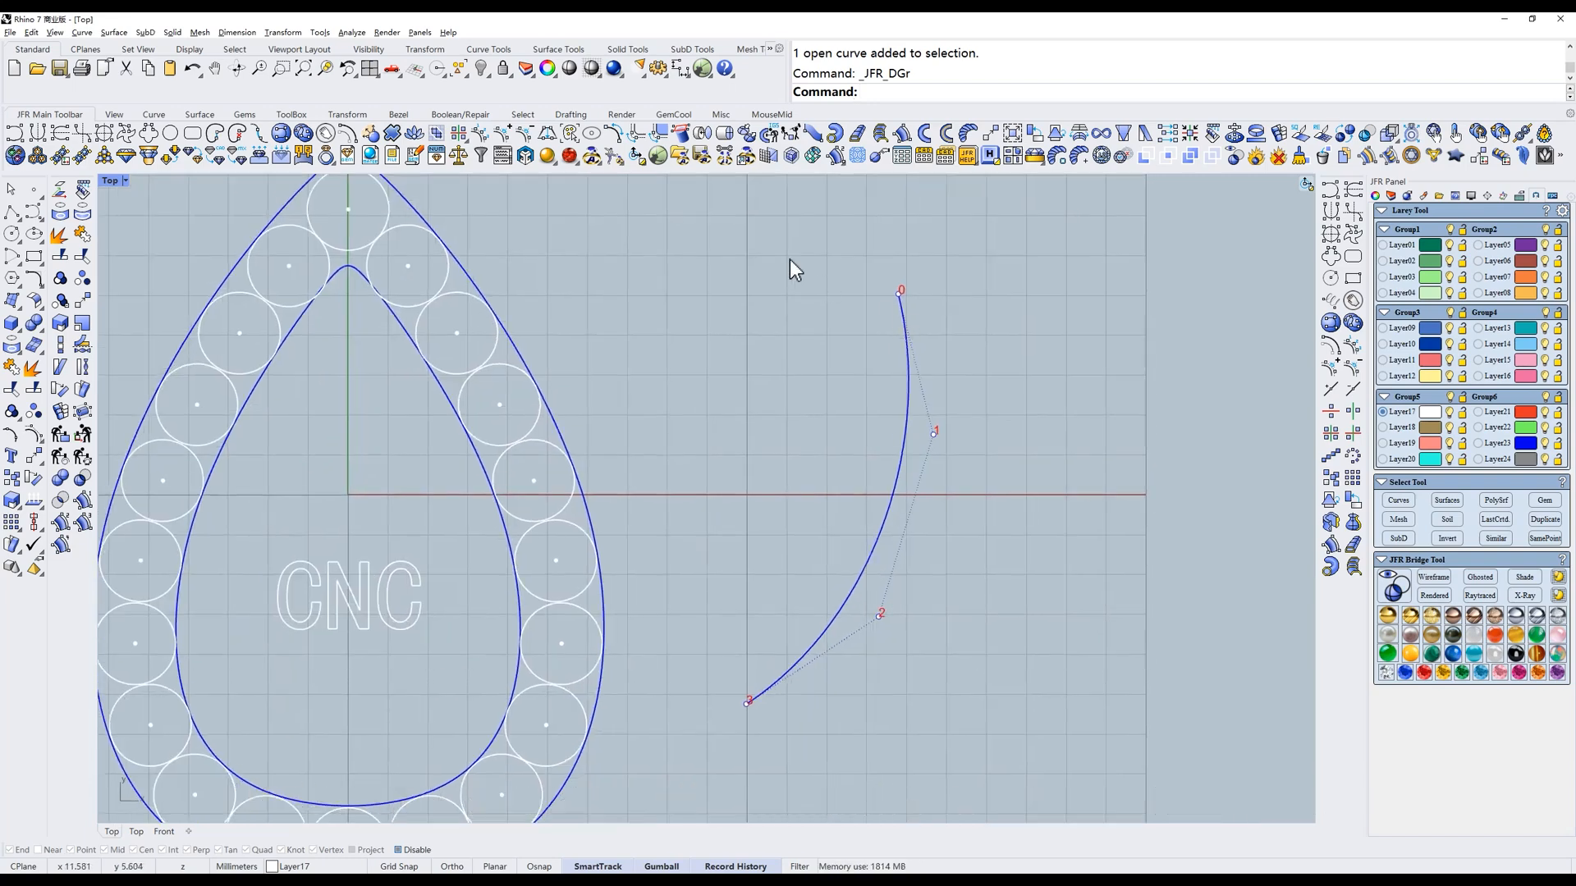
pyautogui.click(614, 133)
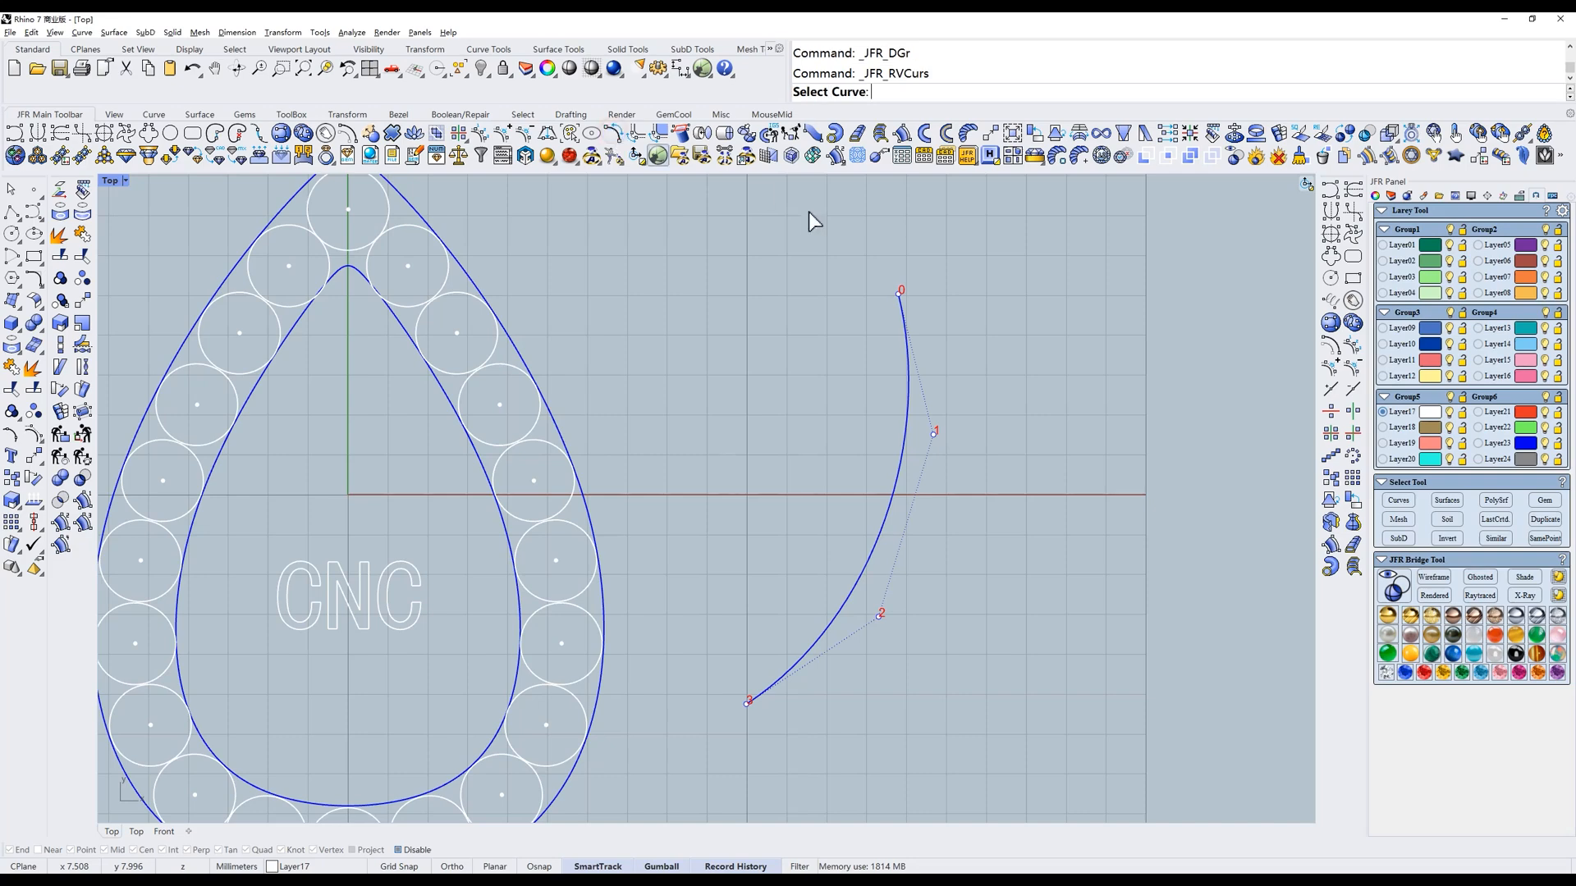
pyautogui.click(908, 360)
pyautogui.press('Return')
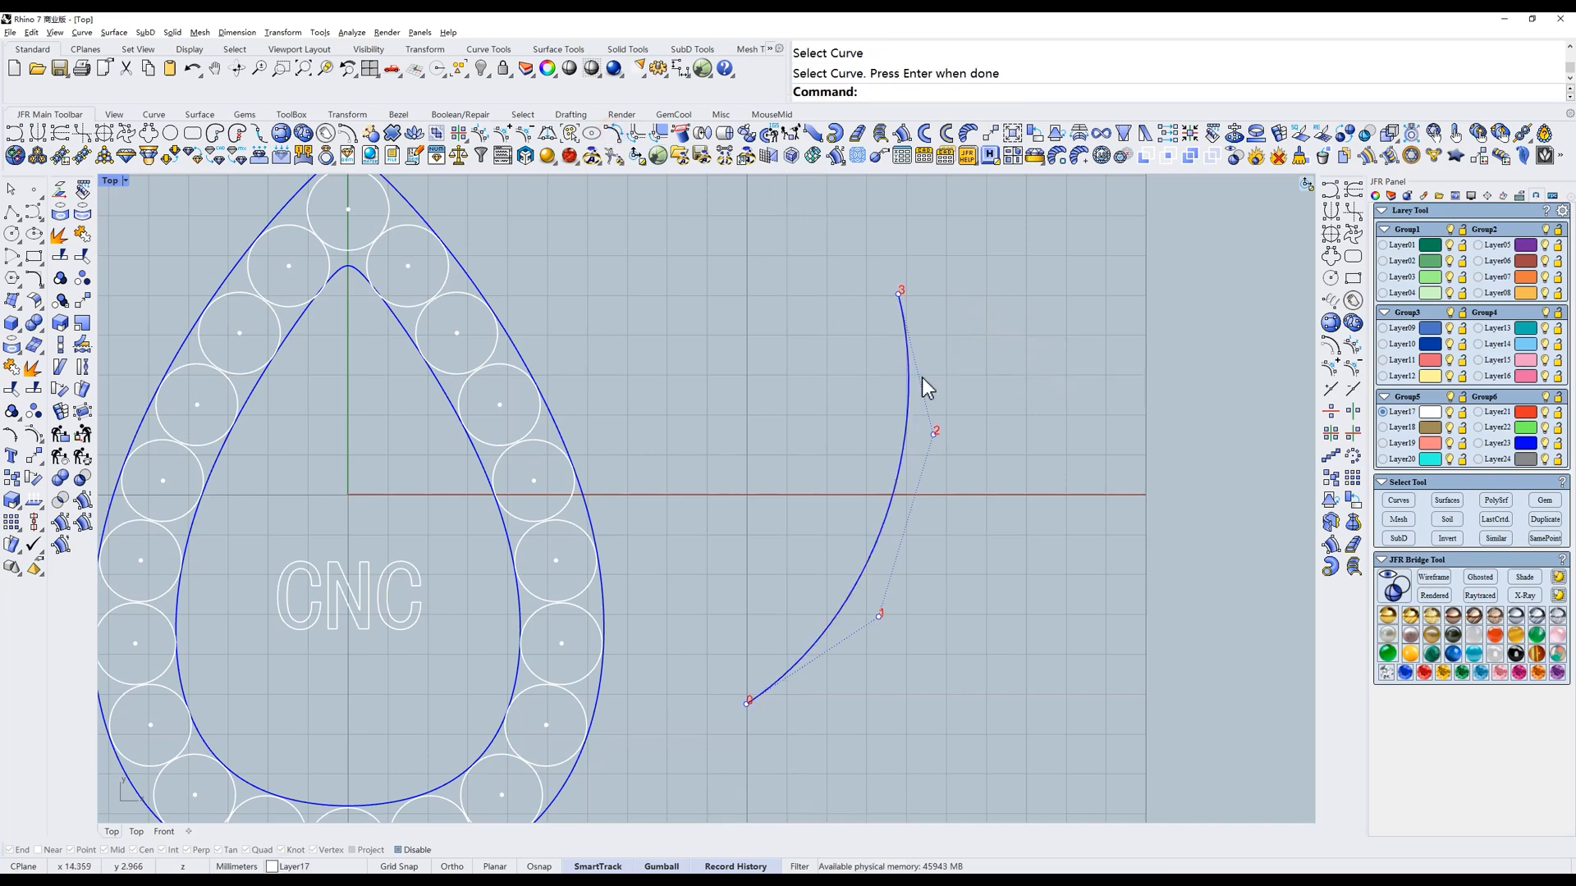
pyautogui.moveTo(921, 354); pyautogui.dragTo(914, 347, button='right')
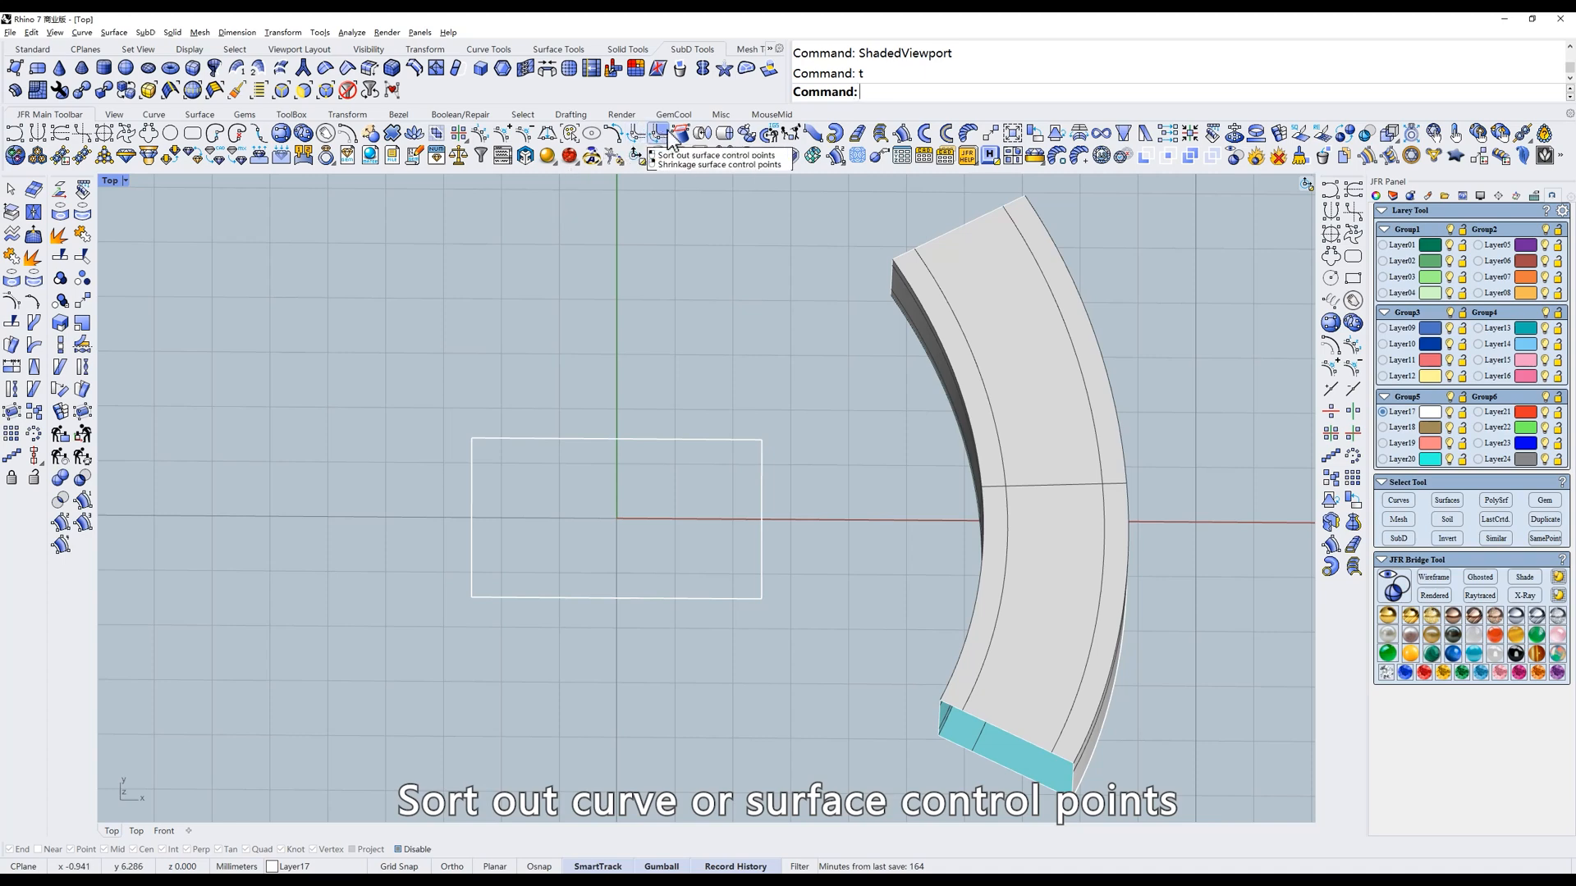
# Zoom to the white rectangle, display its numbered control points, and examine the stacked points at the upper-left corner.
pyautogui.moveTo(779, 417); pyautogui.dragTo(863, 408, button='right')
pyautogui.click(743, 431)
pyautogui.write('z')
pyautogui.press('Return')
pyautogui.scroll(3, 519, 402)
pyautogui.scroll(3, 591, 456)
pyautogui.click(670, 449)
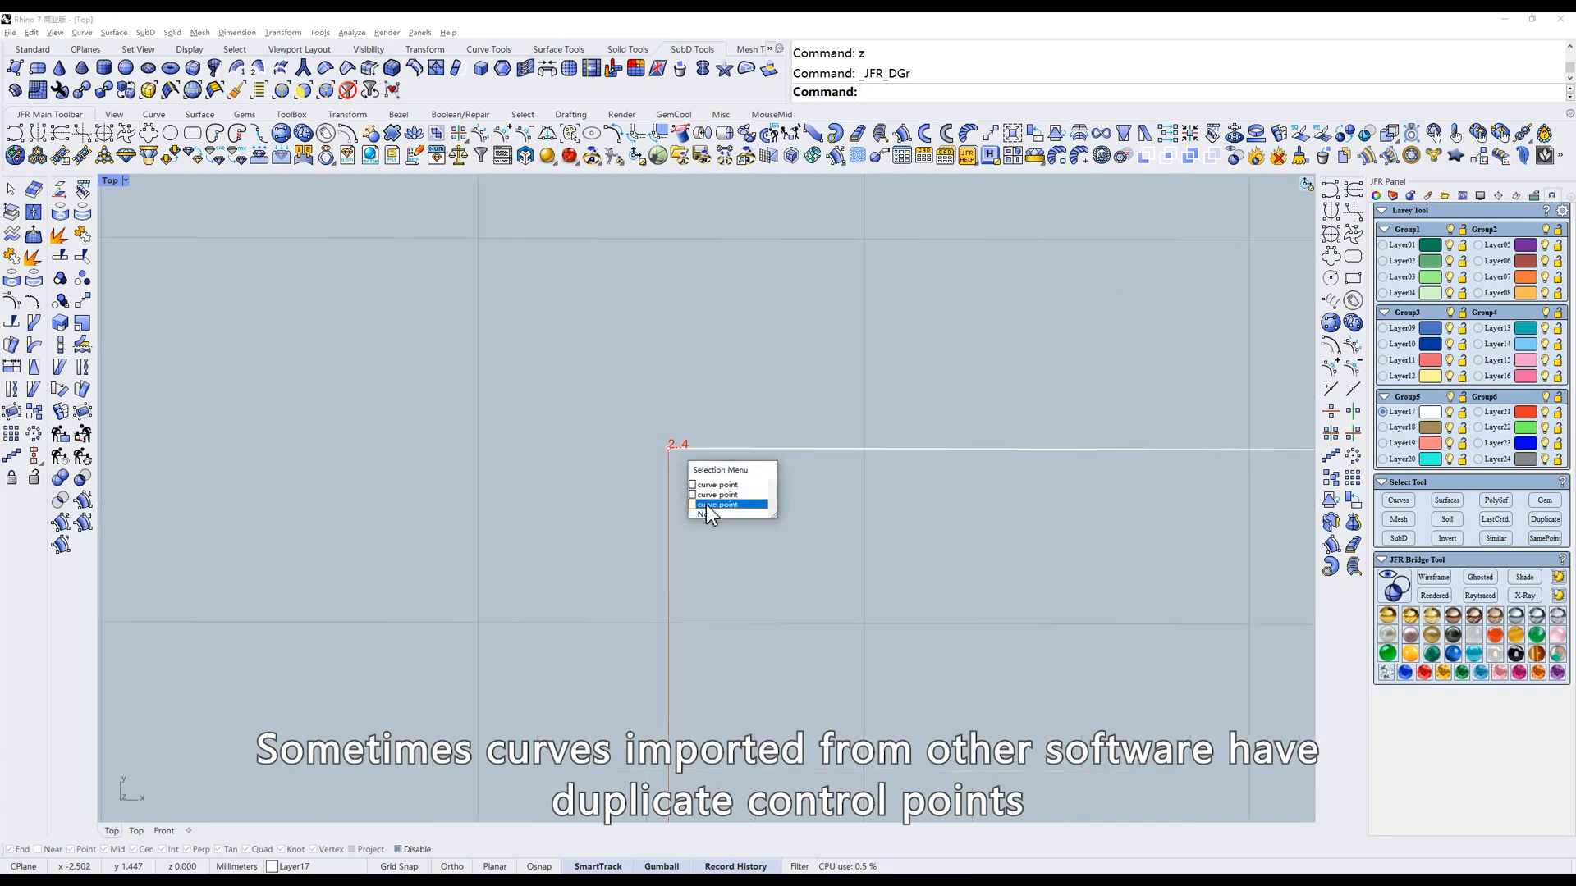
pyautogui.press('Escape')
pyautogui.scroll(-5, 770, 457)
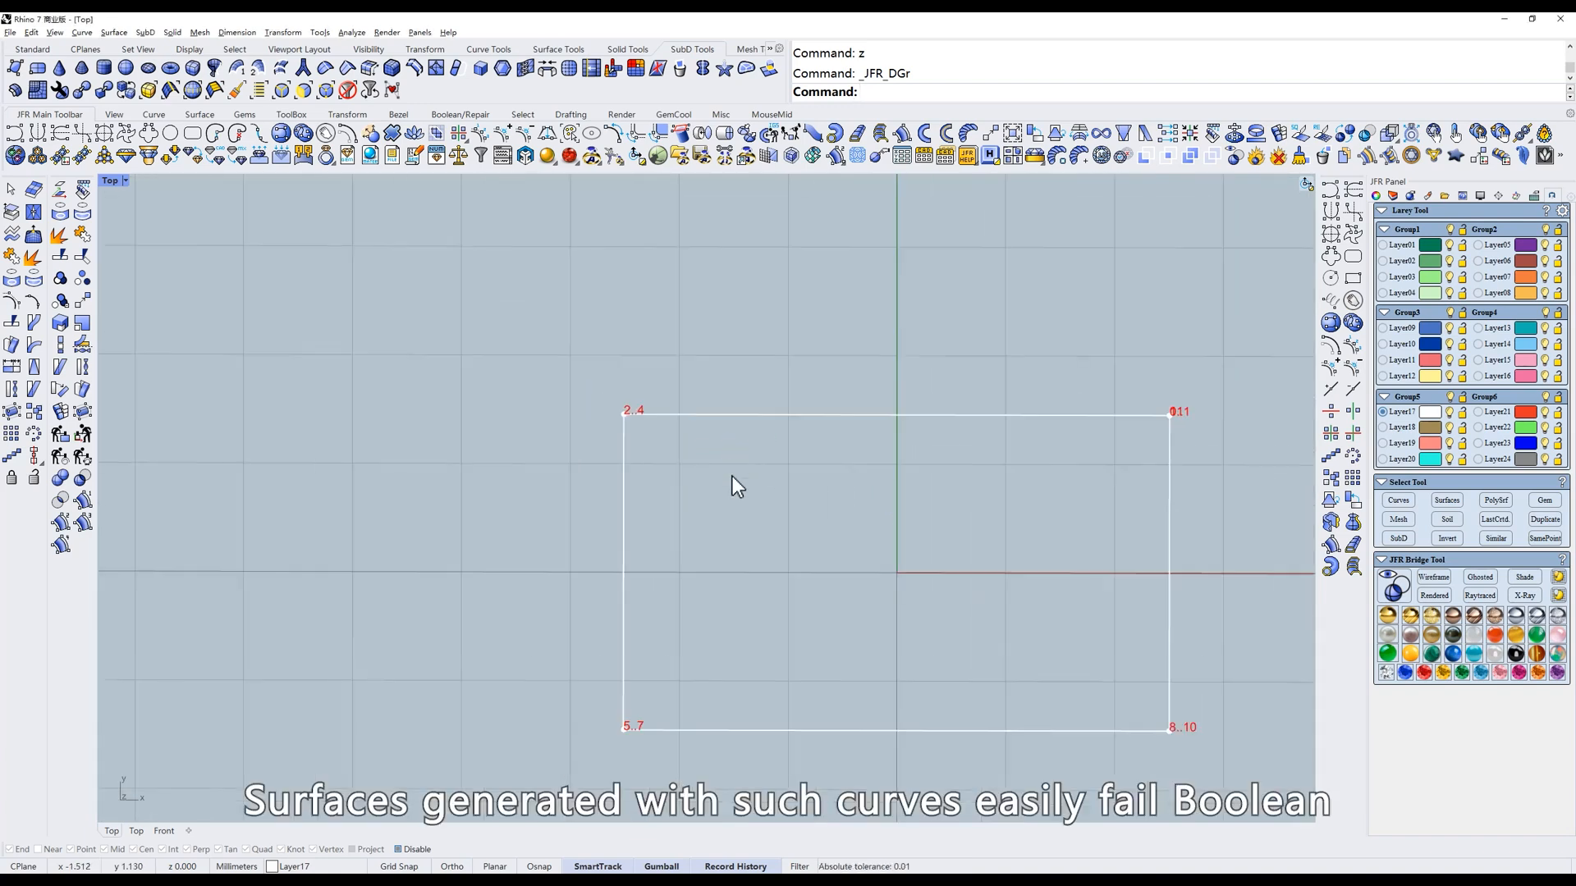
# Sort out the rectangle curve's control points and check the upper-left corner up close.
pyautogui.keyDown('ctrl'); pyautogui.keyDown('shift'); pyautogui.moveTo(714, 482); pyautogui.dragTo(790, 497, button='right'); pyautogui.keyUp('shift'); pyautogui.keyUp('ctrl')
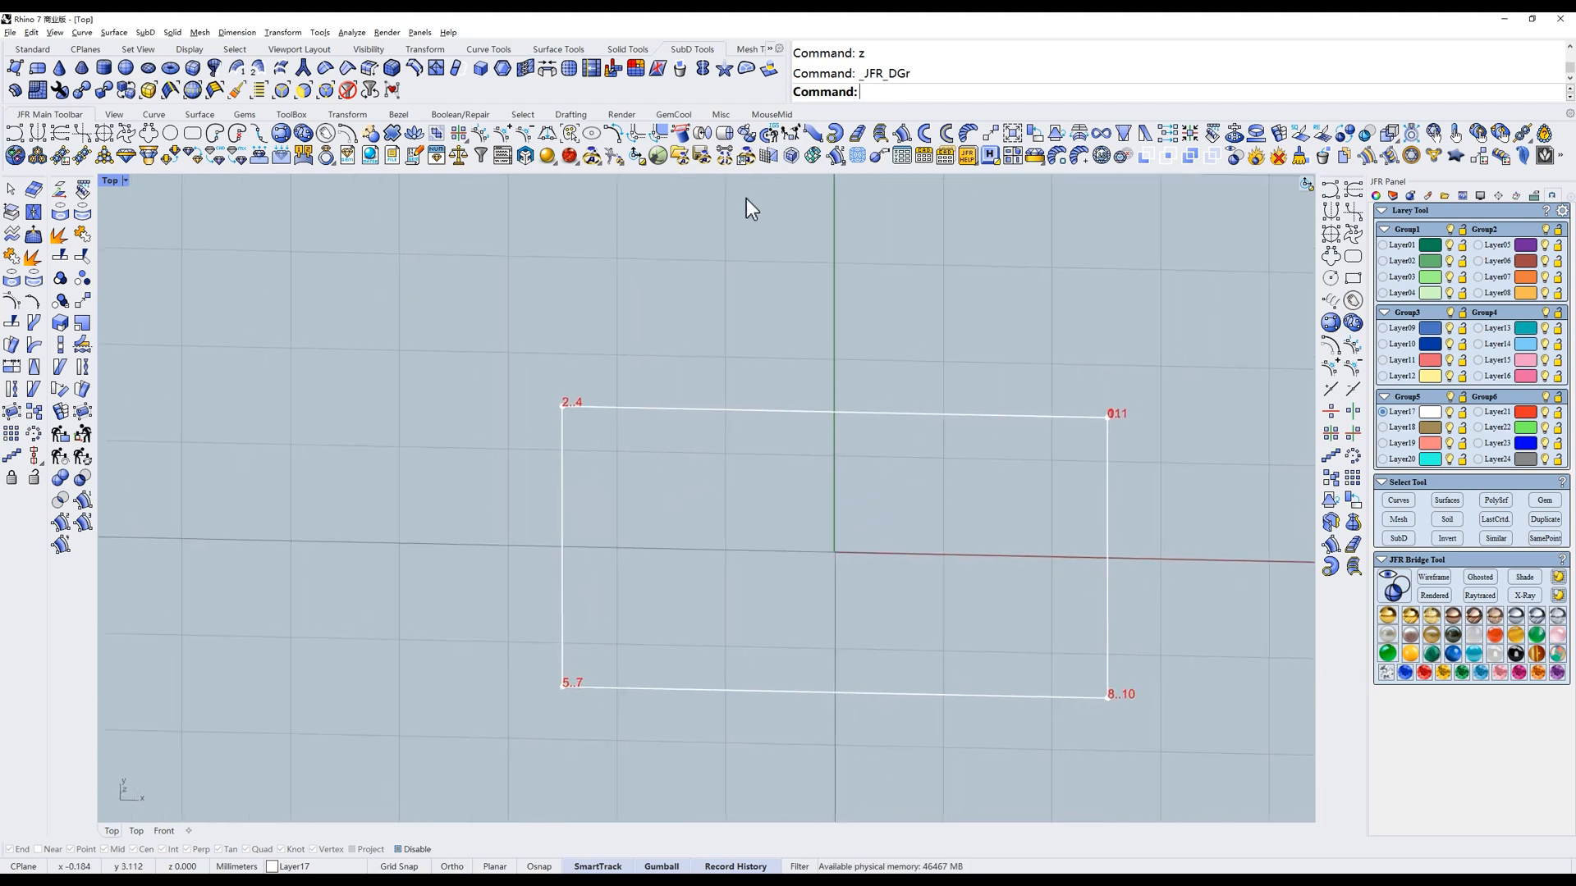
pyautogui.click(638, 137)
pyautogui.click(572, 413)
pyautogui.press('Return')
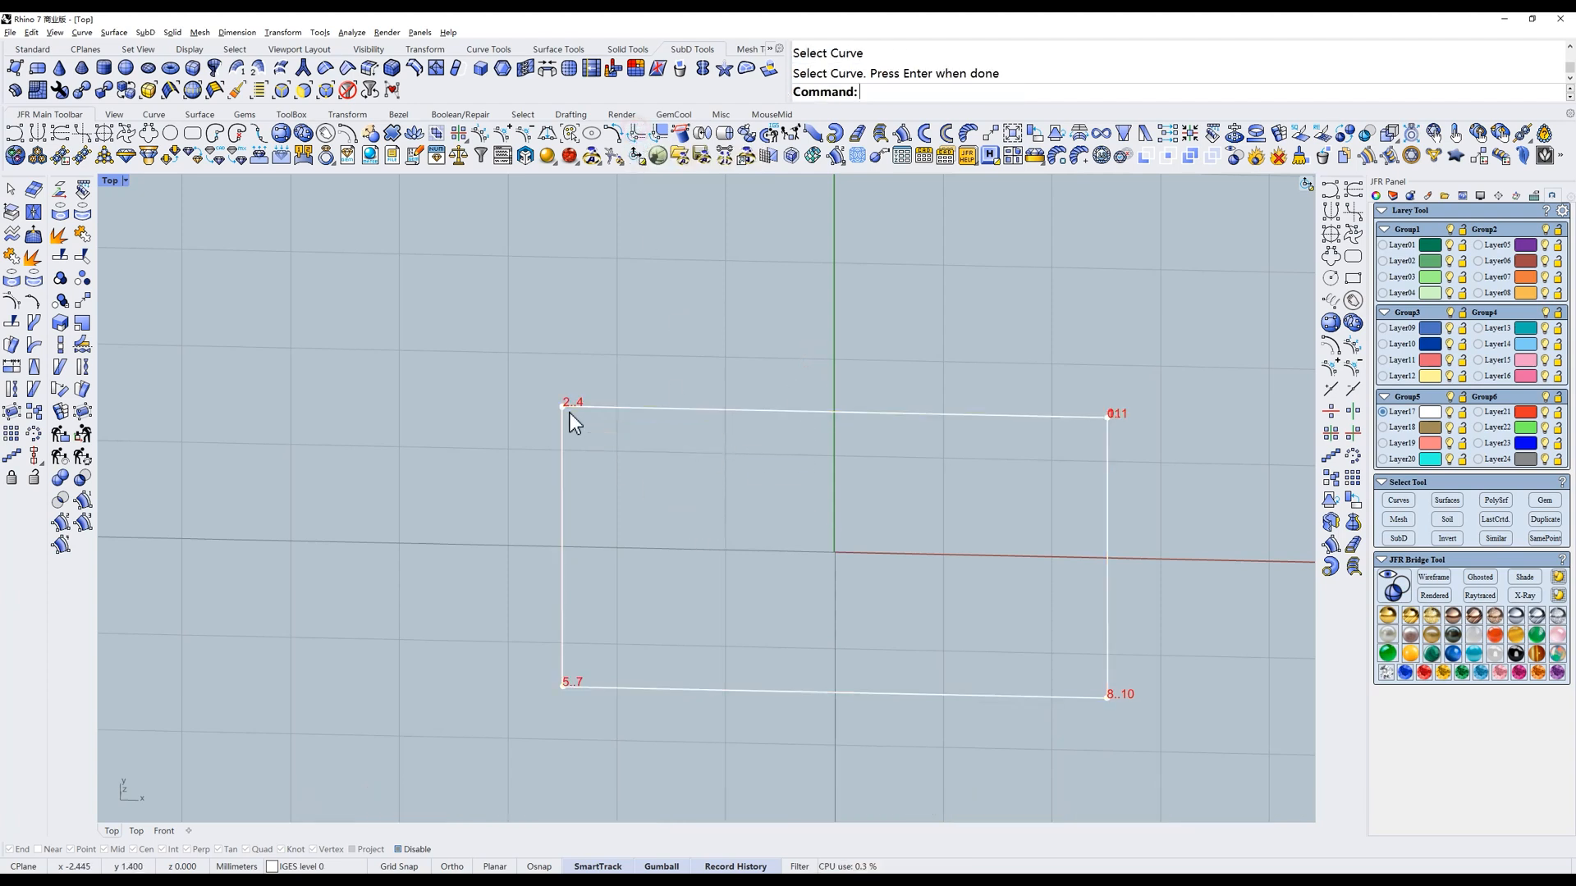
pyautogui.scroll(4, 561, 410)
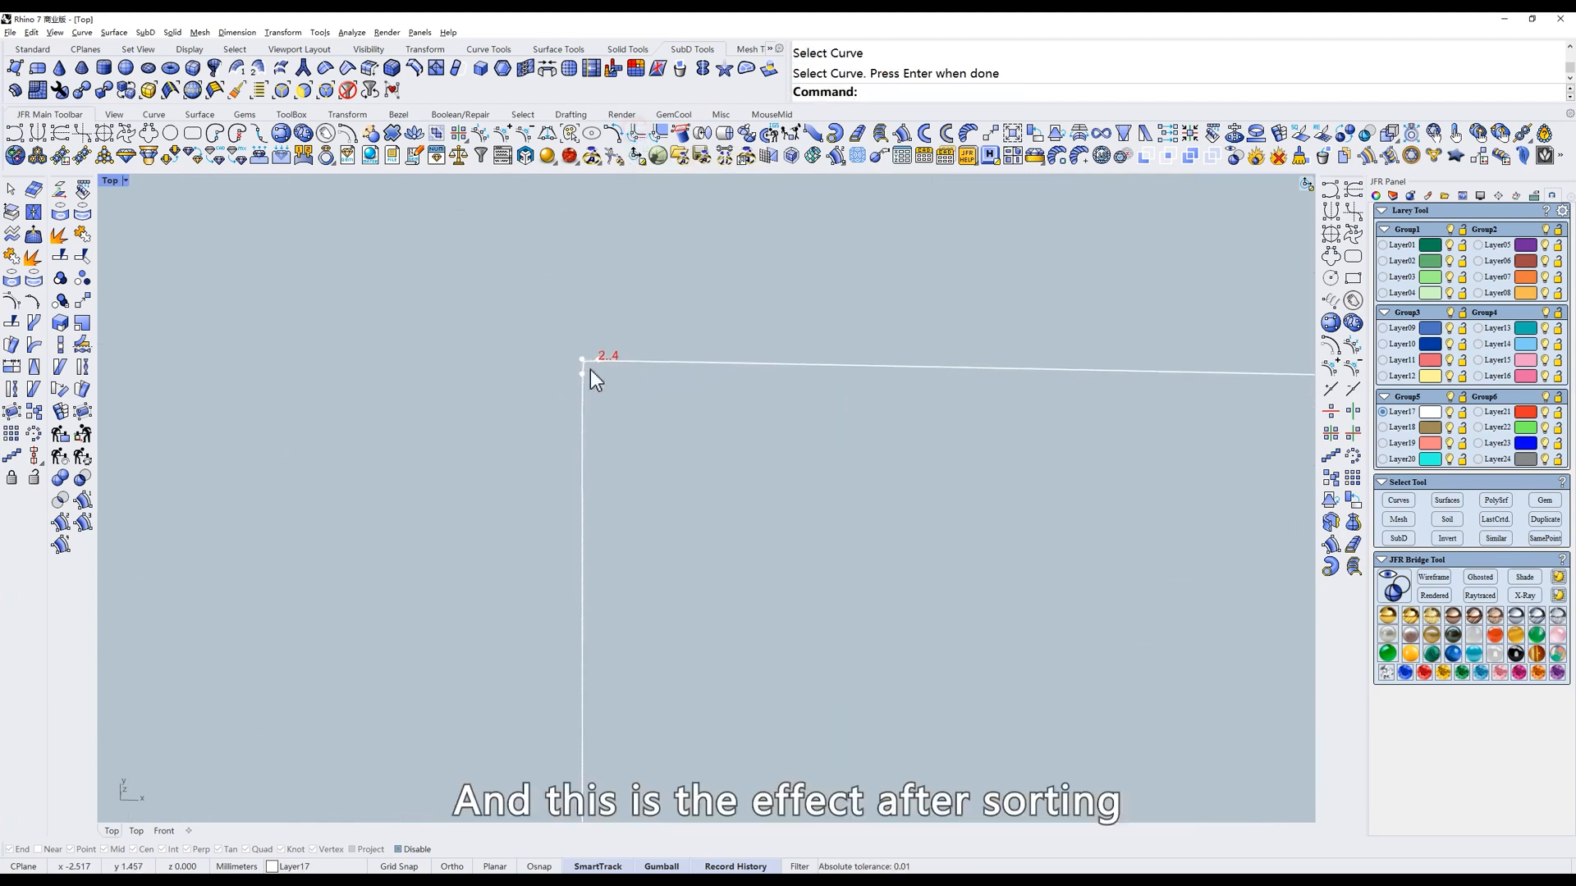
pyautogui.scroll(-4, 612, 368)
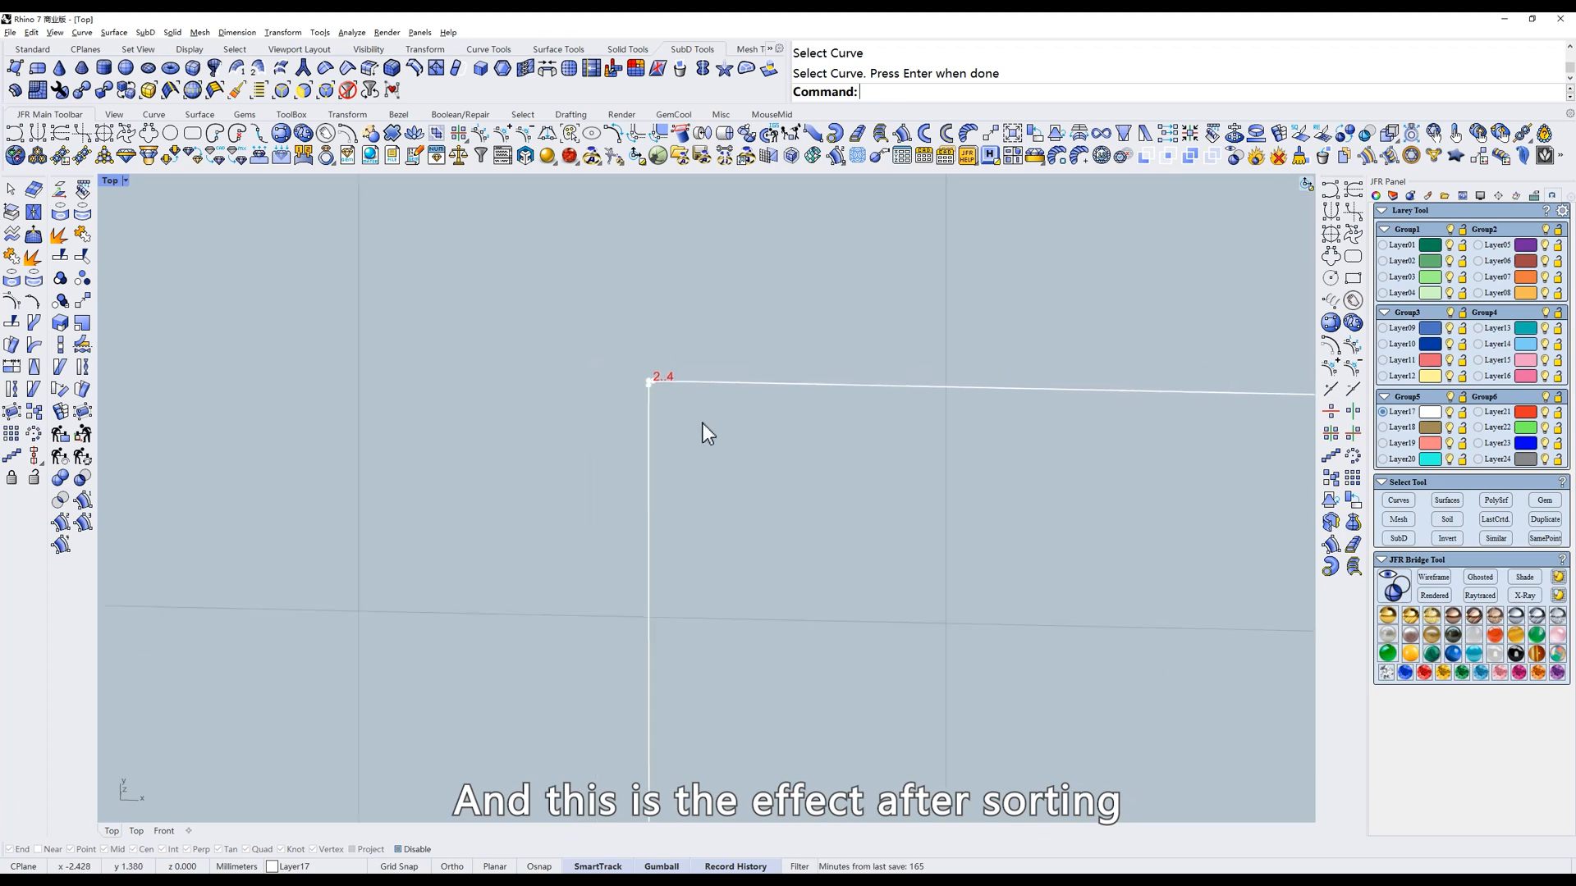
# Apply Shrinkage Curve Control Points to the rectangle, then run the curve control point sorting on it again.
pyautogui.rightClick(638, 137)
pyautogui.click(1017, 390)
pyautogui.rightClick(933, 555)
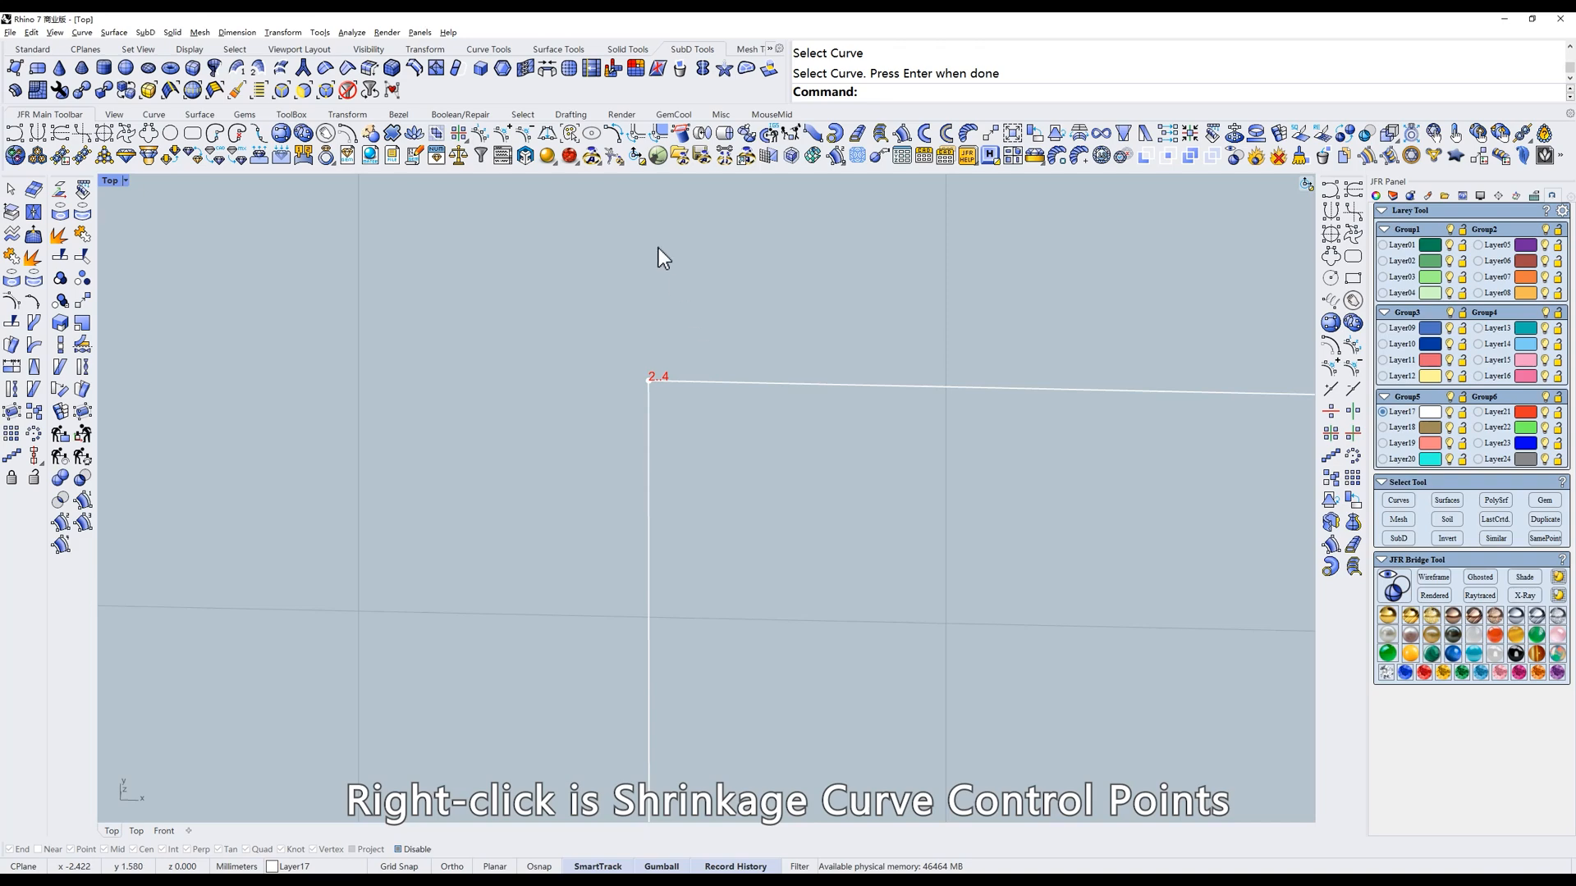
pyautogui.click(638, 137)
pyautogui.moveTo(1121, 318); pyautogui.dragTo(931, 575)
pyautogui.press('Return')
# Zoom to all objects, display the curved surface's control points, and check a point for duplicates in wireframe display.
pyautogui.hotkey('ctrl', 'shift', 'e')
pyautogui.moveTo(959, 447); pyautogui.dragTo(981, 410, button='right')
pyautogui.click(850, 389)
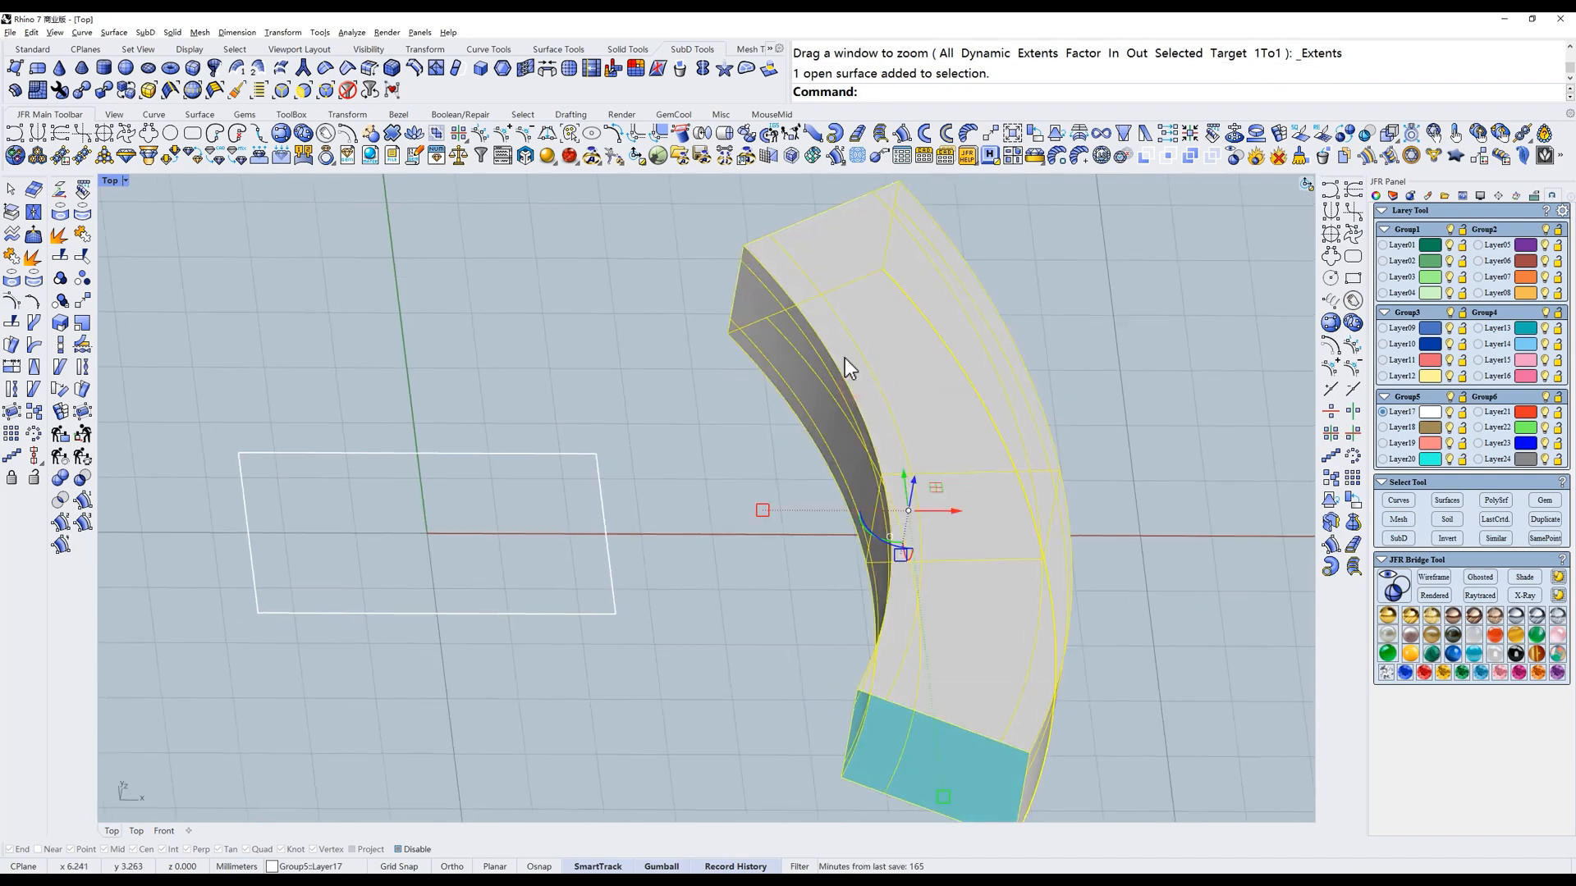
pyautogui.press('Escape')
pyautogui.scroll(5, 882, 458)
pyautogui.write('w')
pyautogui.press('Return')
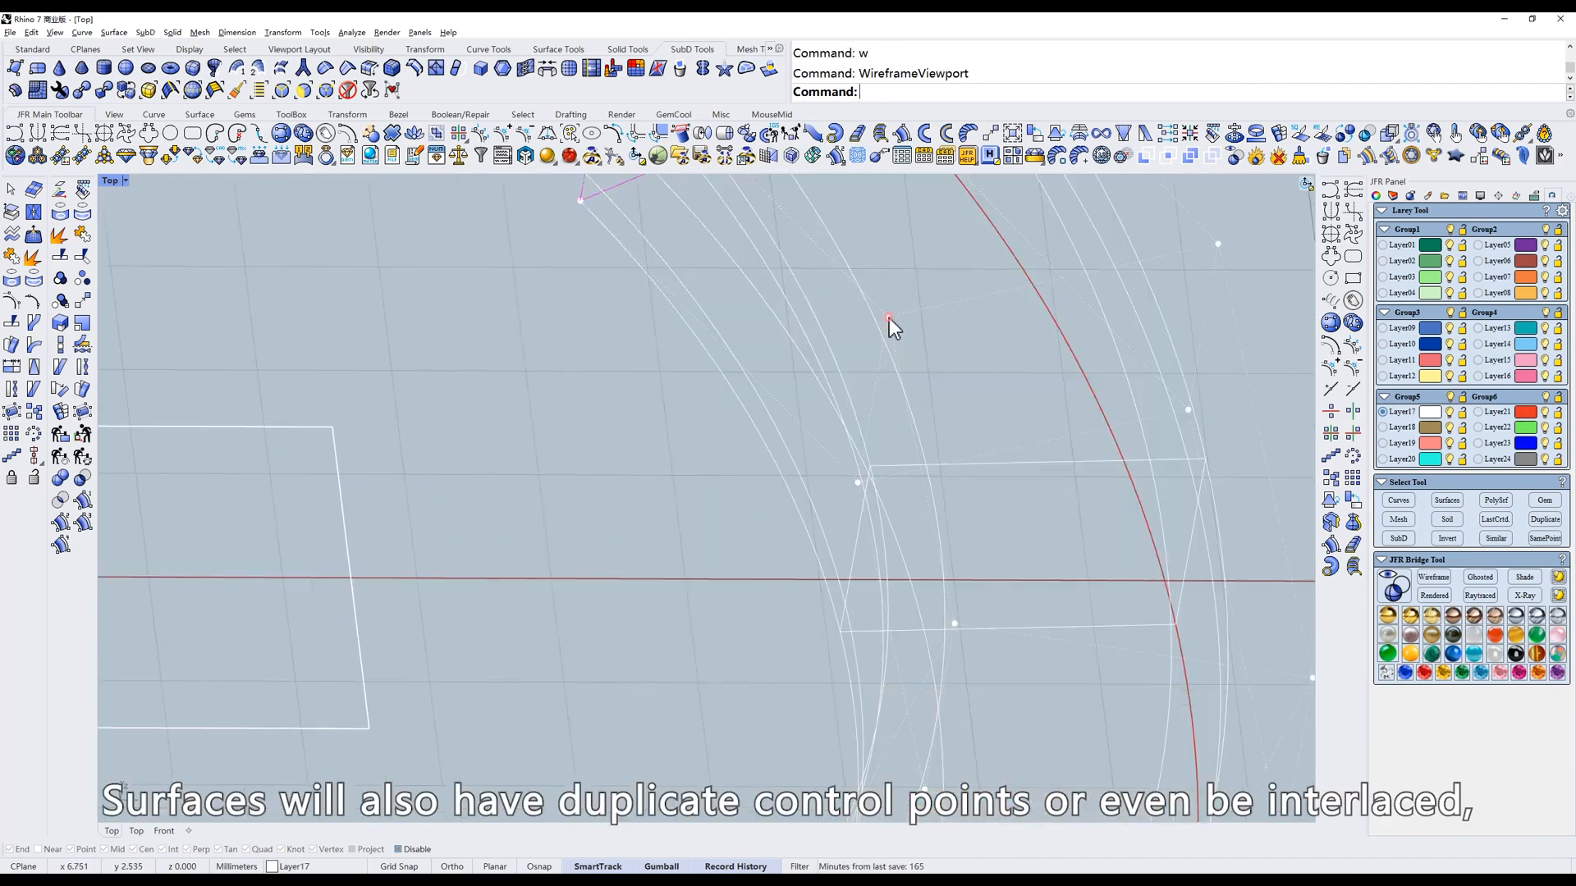
pyautogui.click(889, 318)
pyautogui.press('Escape')
# Return to shaded display and sort out the curved surface's control points.
pyautogui.scroll(-4, 871, 317)
pyautogui.write('s')
pyautogui.press('Return')
pyautogui.moveTo(871, 317)
pyautogui.mouseDown(button='right')
pyautogui.moveTo(998, 448)
pyautogui.moveTo(937, 435)
pyautogui.mouseUp(button='right')
pyautogui.moveTo(1065, 383)
pyautogui.mouseDown(button='right')
pyautogui.moveTo(1046, 343)
pyautogui.moveTo(1016, 366)
pyautogui.mouseUp(button='right')
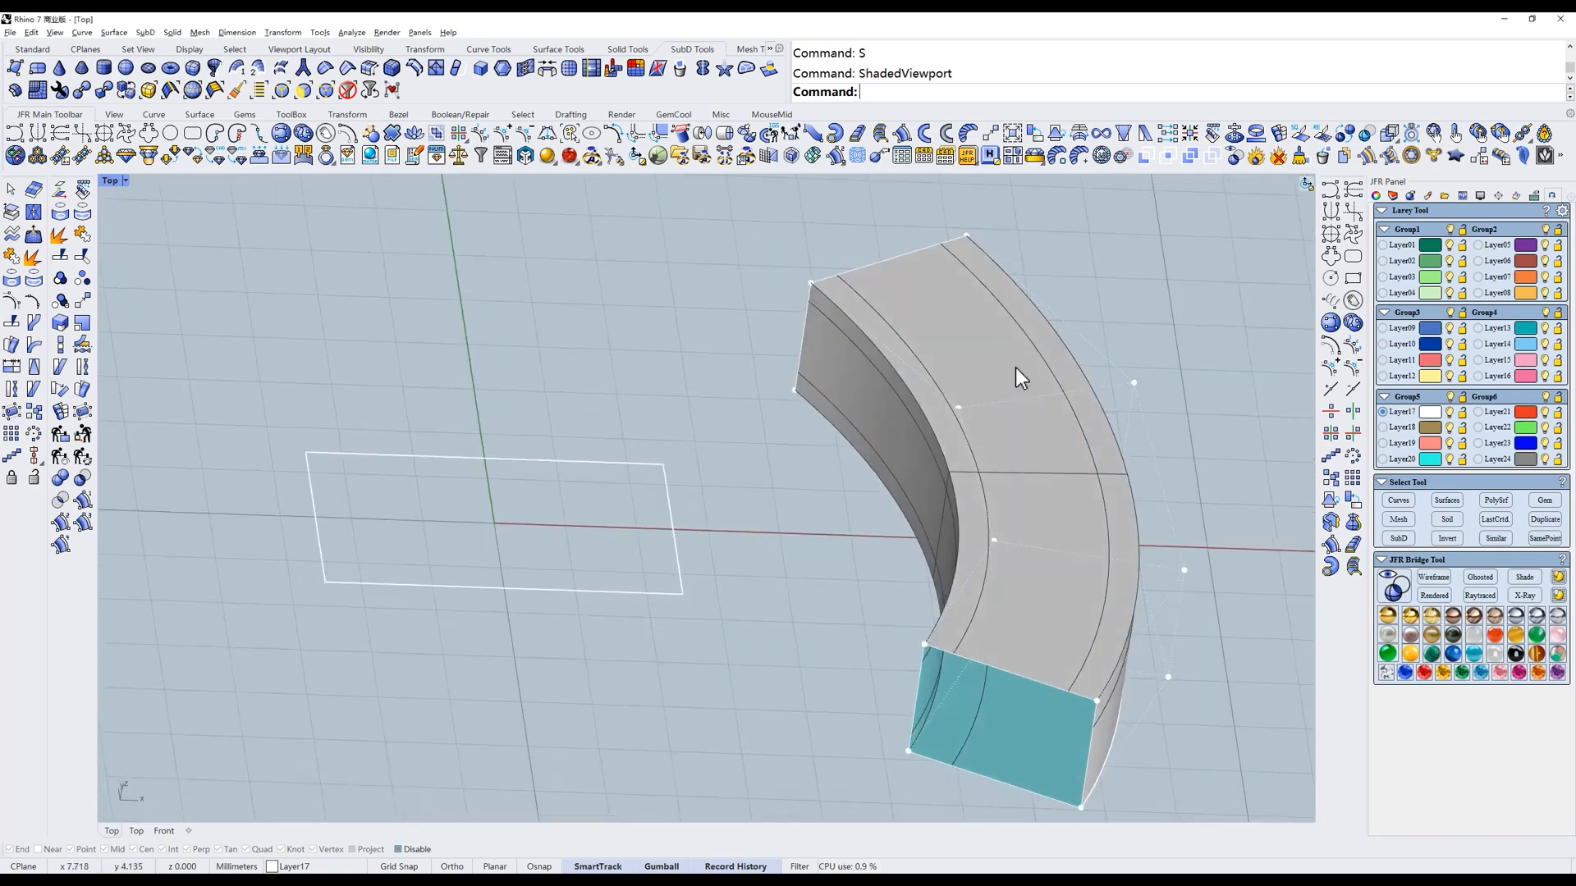
pyautogui.scroll(3, 1016, 366)
pyautogui.click(654, 134)
pyautogui.click(962, 388)
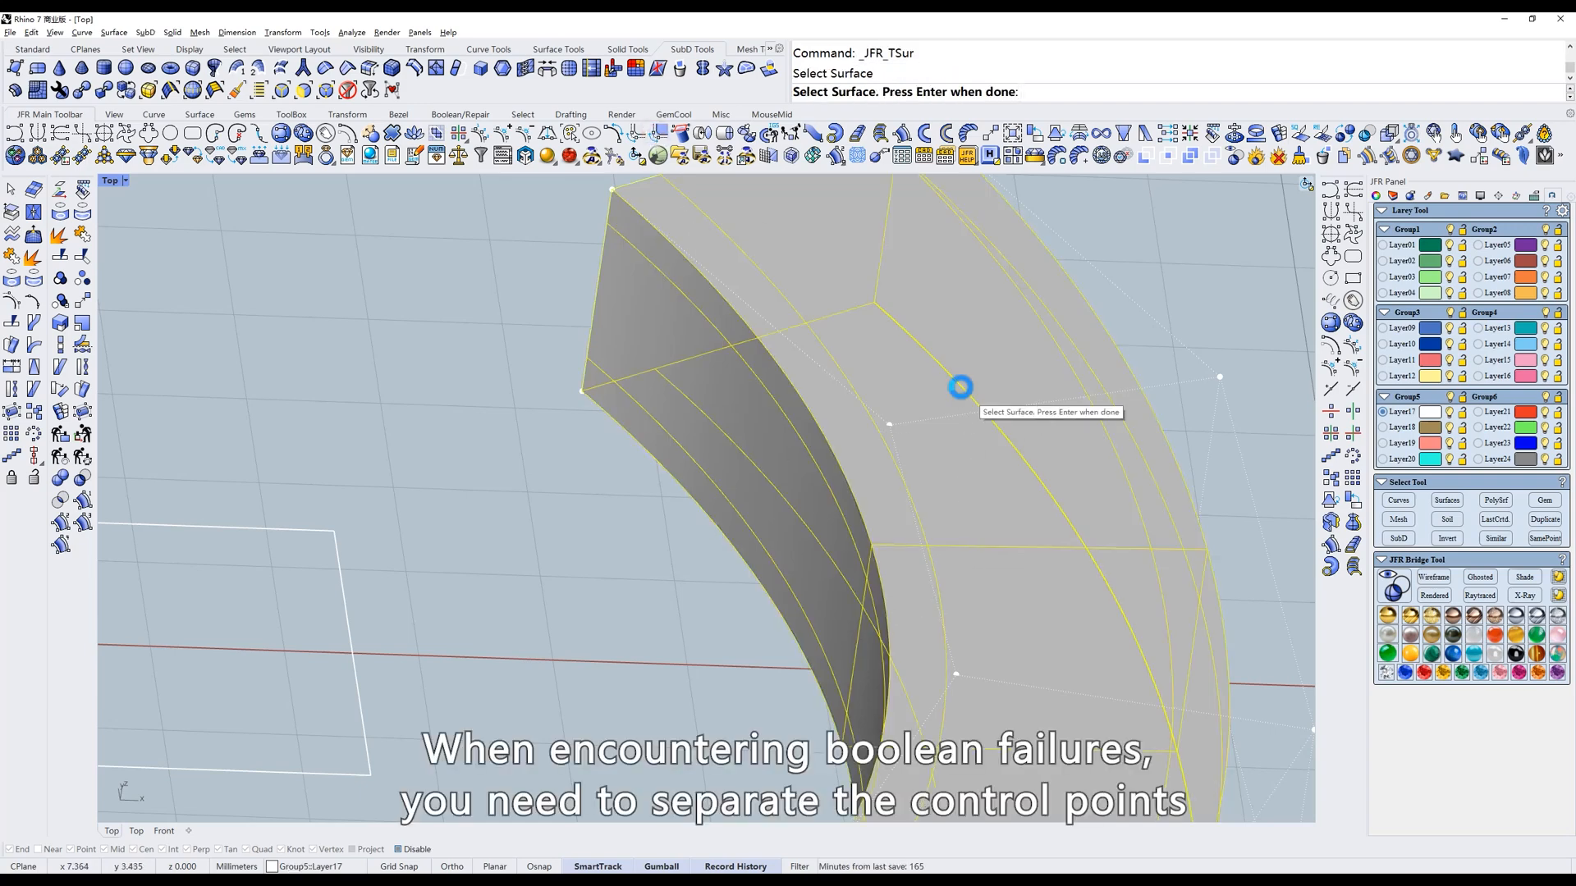
pyautogui.press('Return')
# Examine the curved surface's sorted control points in wireframe display.
pyautogui.write('w')
pyautogui.press('Return')
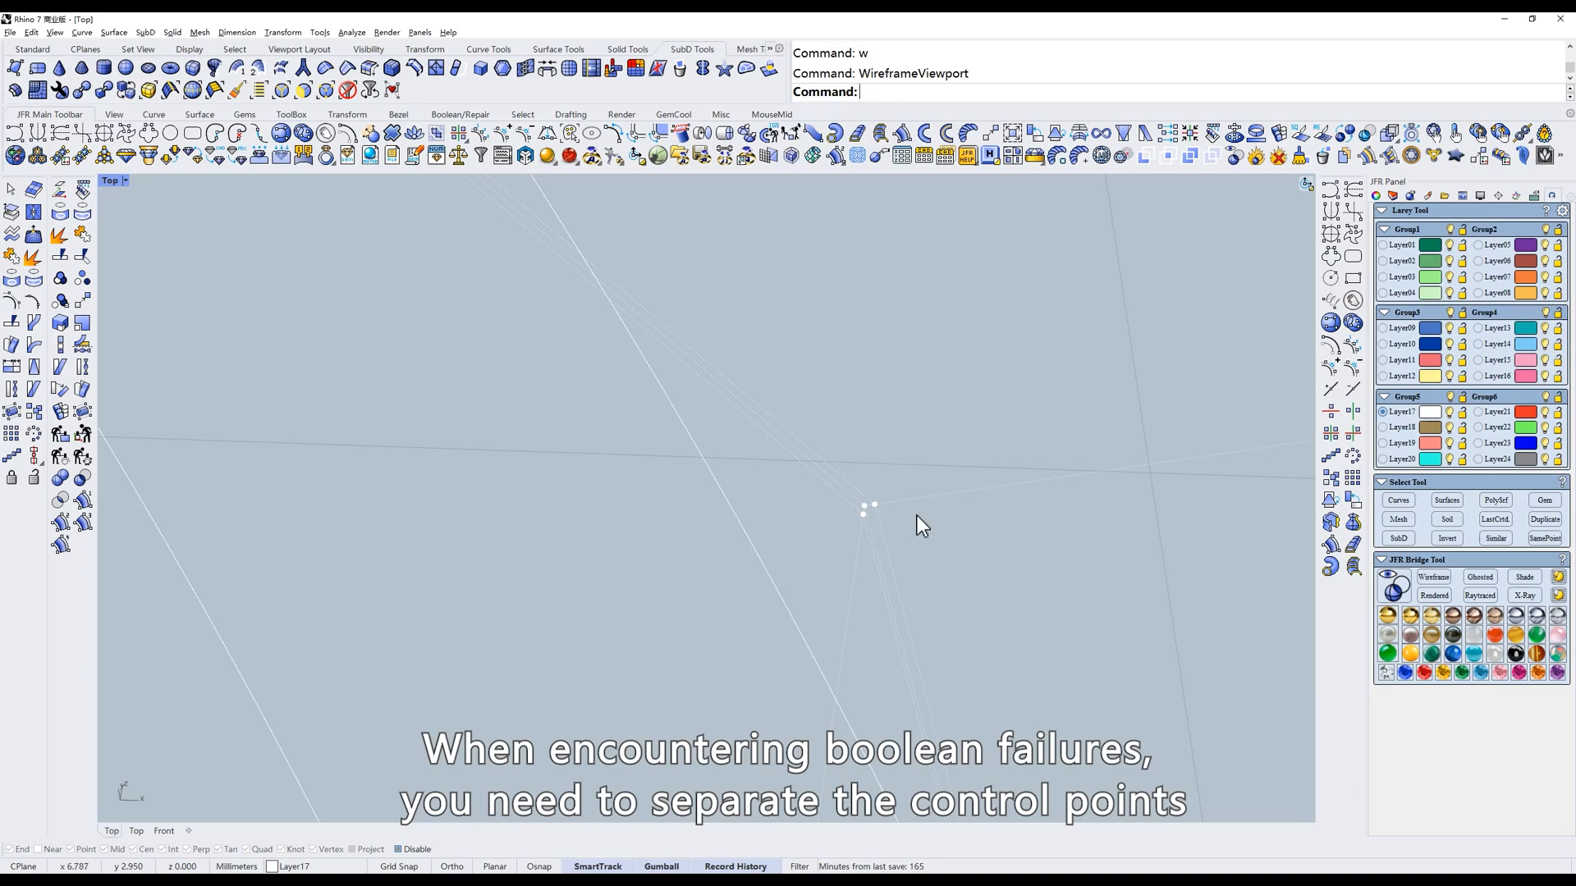
pyautogui.scroll(-4, 875, 510)
pyautogui.moveTo(879, 521); pyautogui.dragTo(903, 468, button='right')
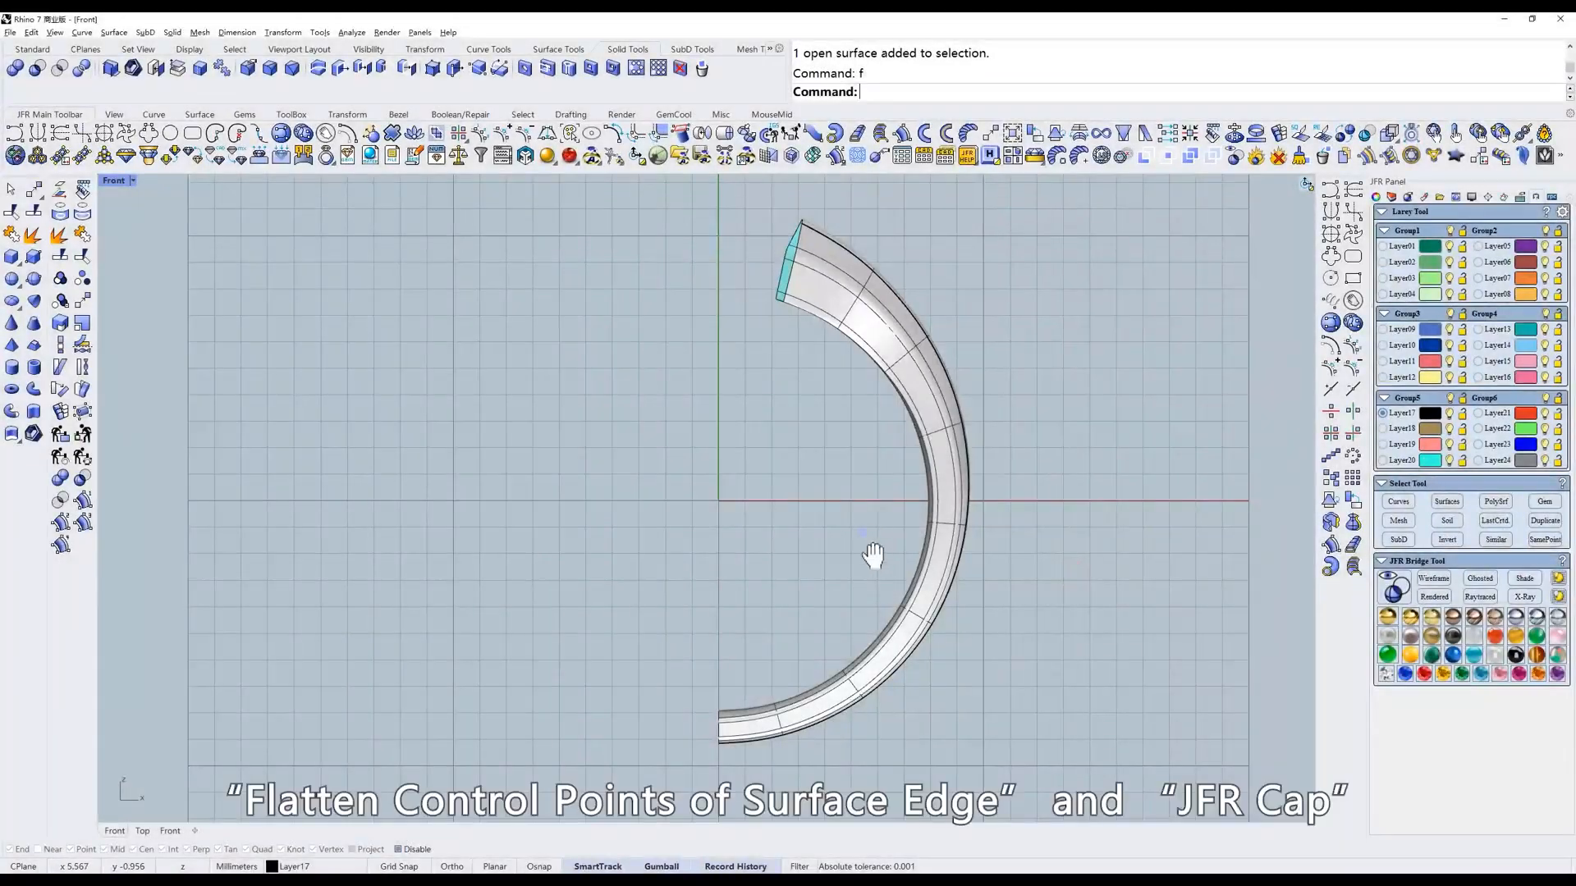
# Select the half ring shank and examine its upper and lower openings from an angle.
pyautogui.moveTo(873, 555); pyautogui.dragTo(865, 570, button='right')
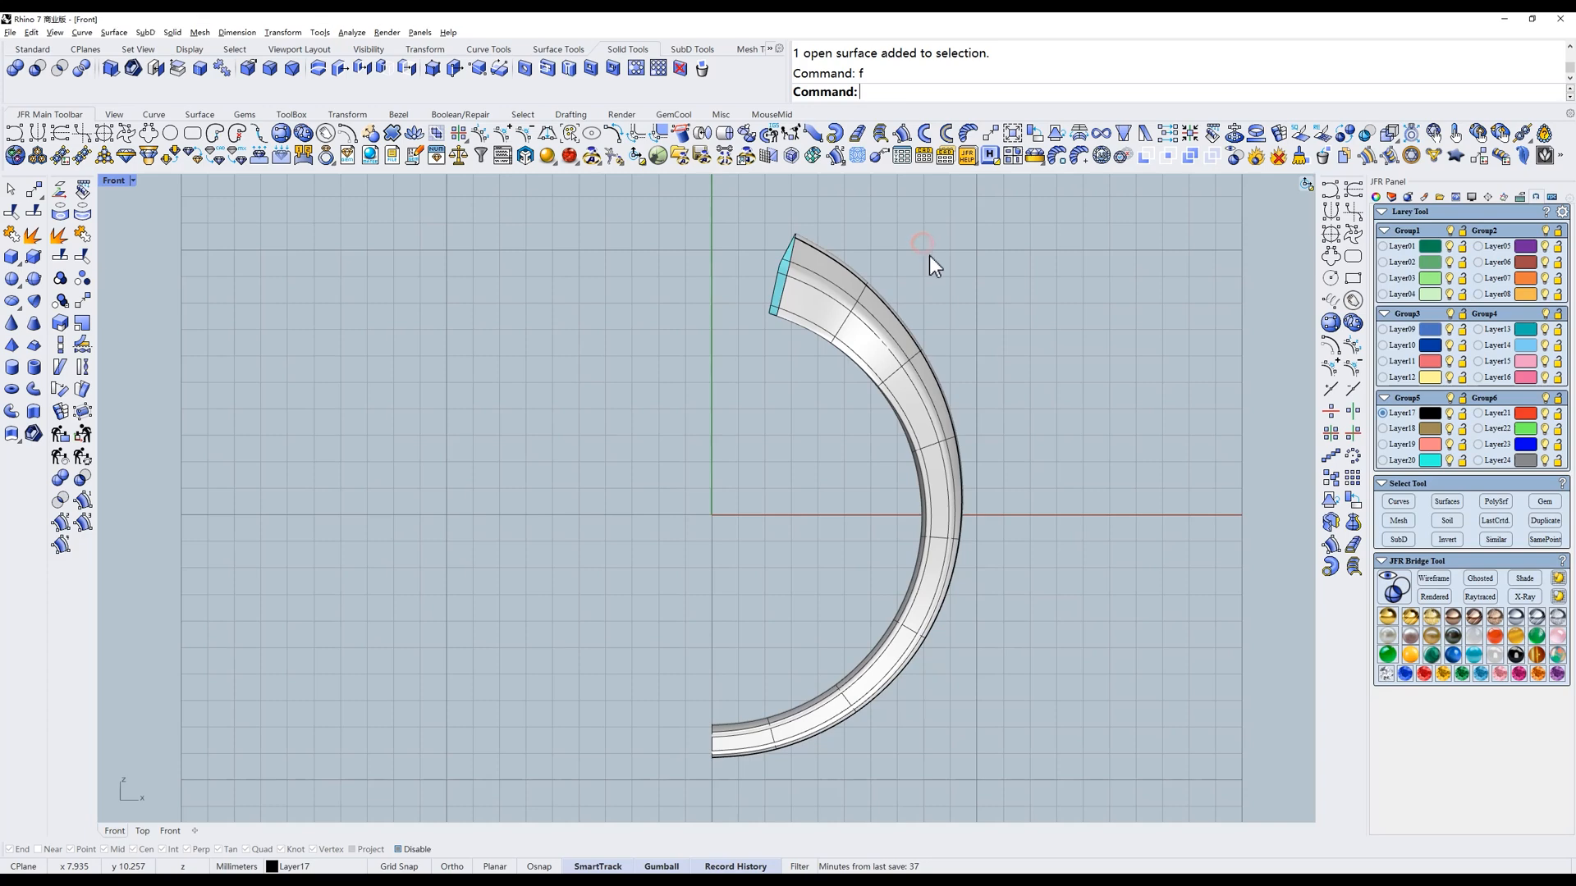
pyautogui.scroll(2, 835, 509)
pyautogui.moveTo(835, 508); pyautogui.dragTo(845, 526, button='right')
pyautogui.scroll(-2, 870, 485)
pyautogui.moveTo(1057, 467); pyautogui.dragTo(841, 524)
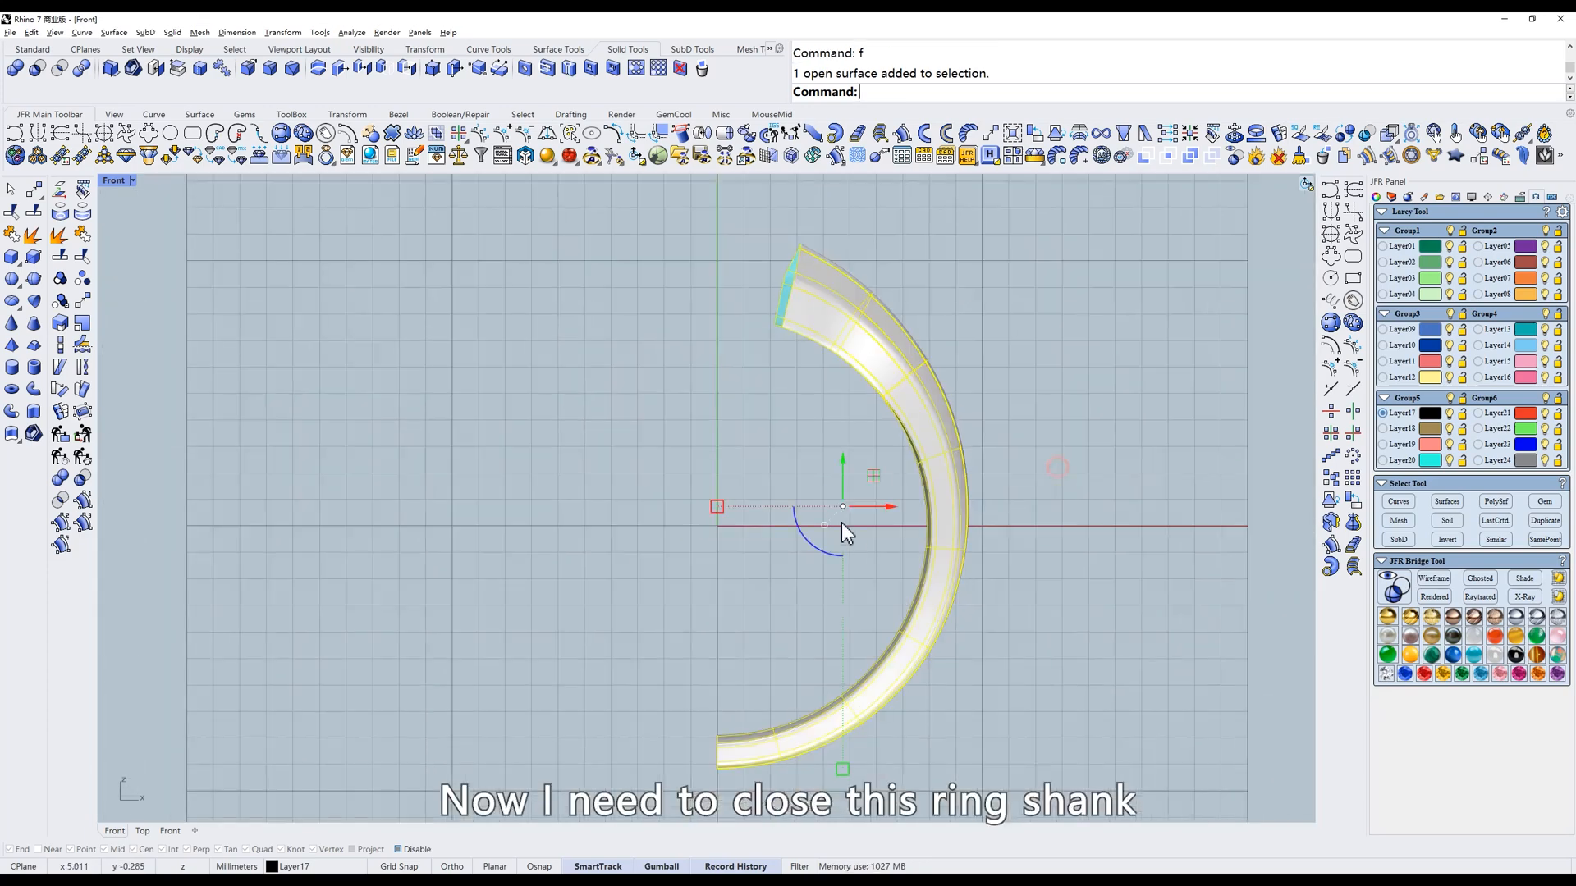
pyautogui.keyDown('ctrl'); pyautogui.keyDown('shift'); pyautogui.moveTo(841, 524); pyautogui.dragTo(987, 563, button='right'); pyautogui.keyUp('shift'); pyautogui.keyUp('ctrl')
pyautogui.click(988, 563)
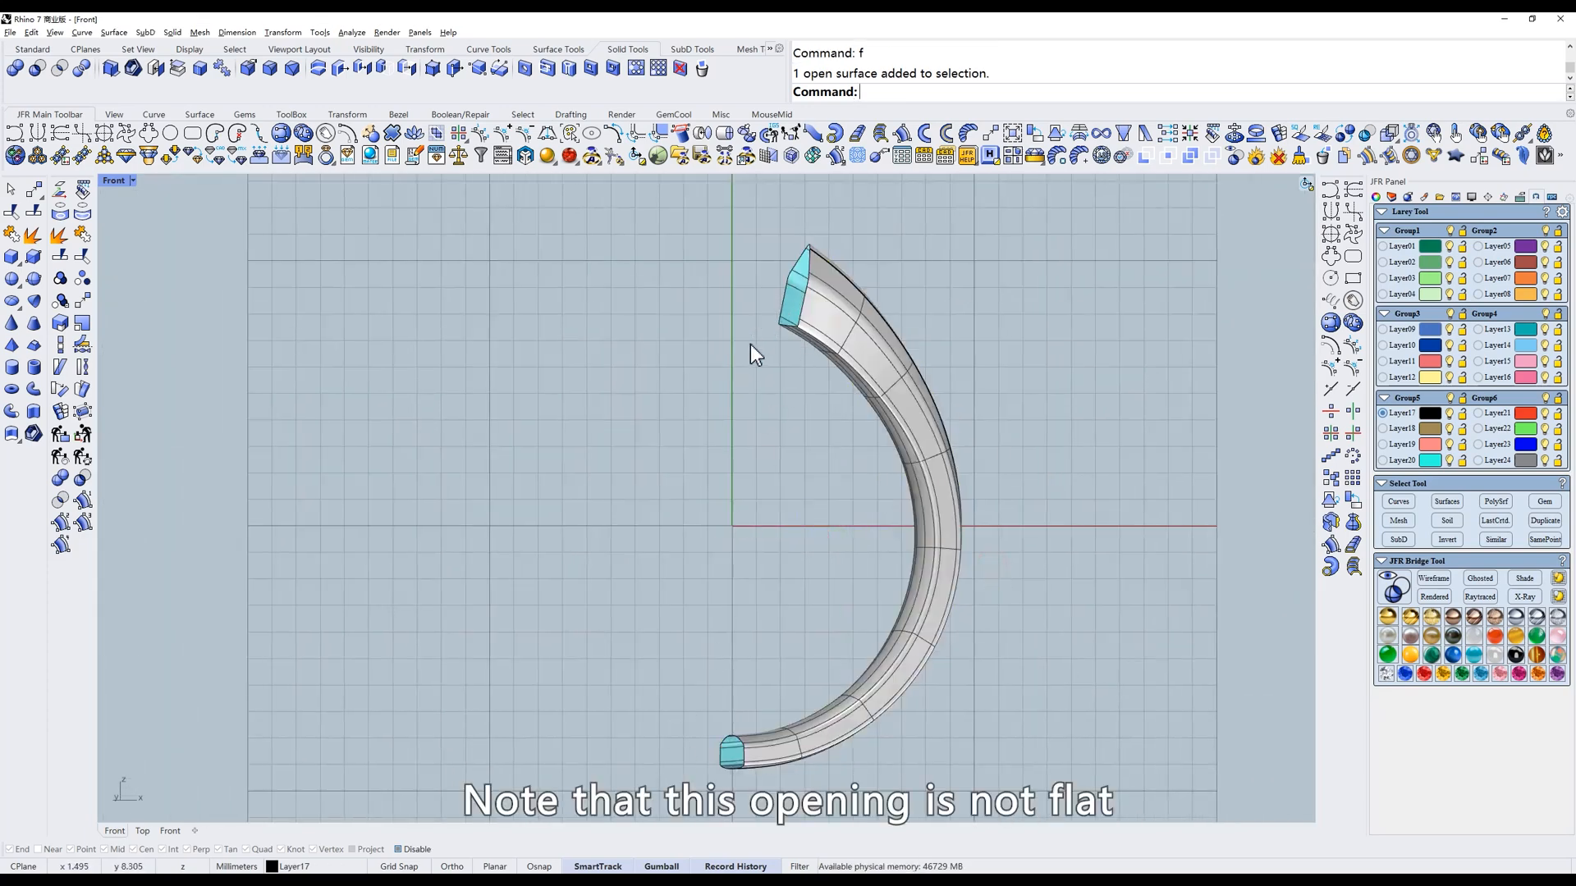
# Try to close both openings of the ring shank with Cap Planar Holes and inspect its ends.
pyautogui.scroll(5, 751, 345)
pyautogui.click(825, 451)
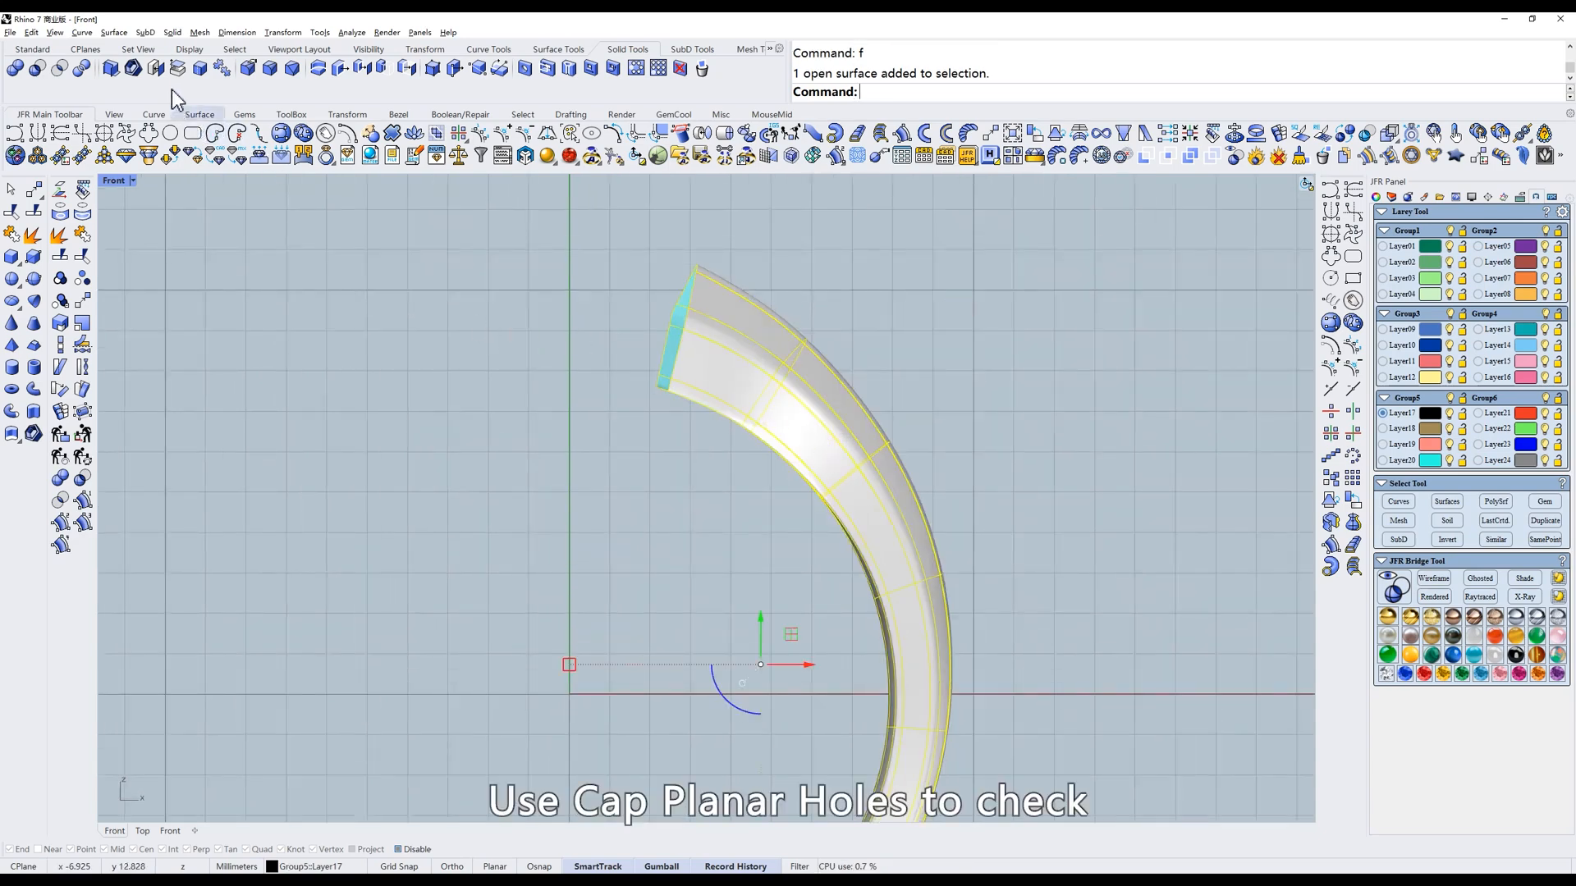
pyautogui.click(156, 68)
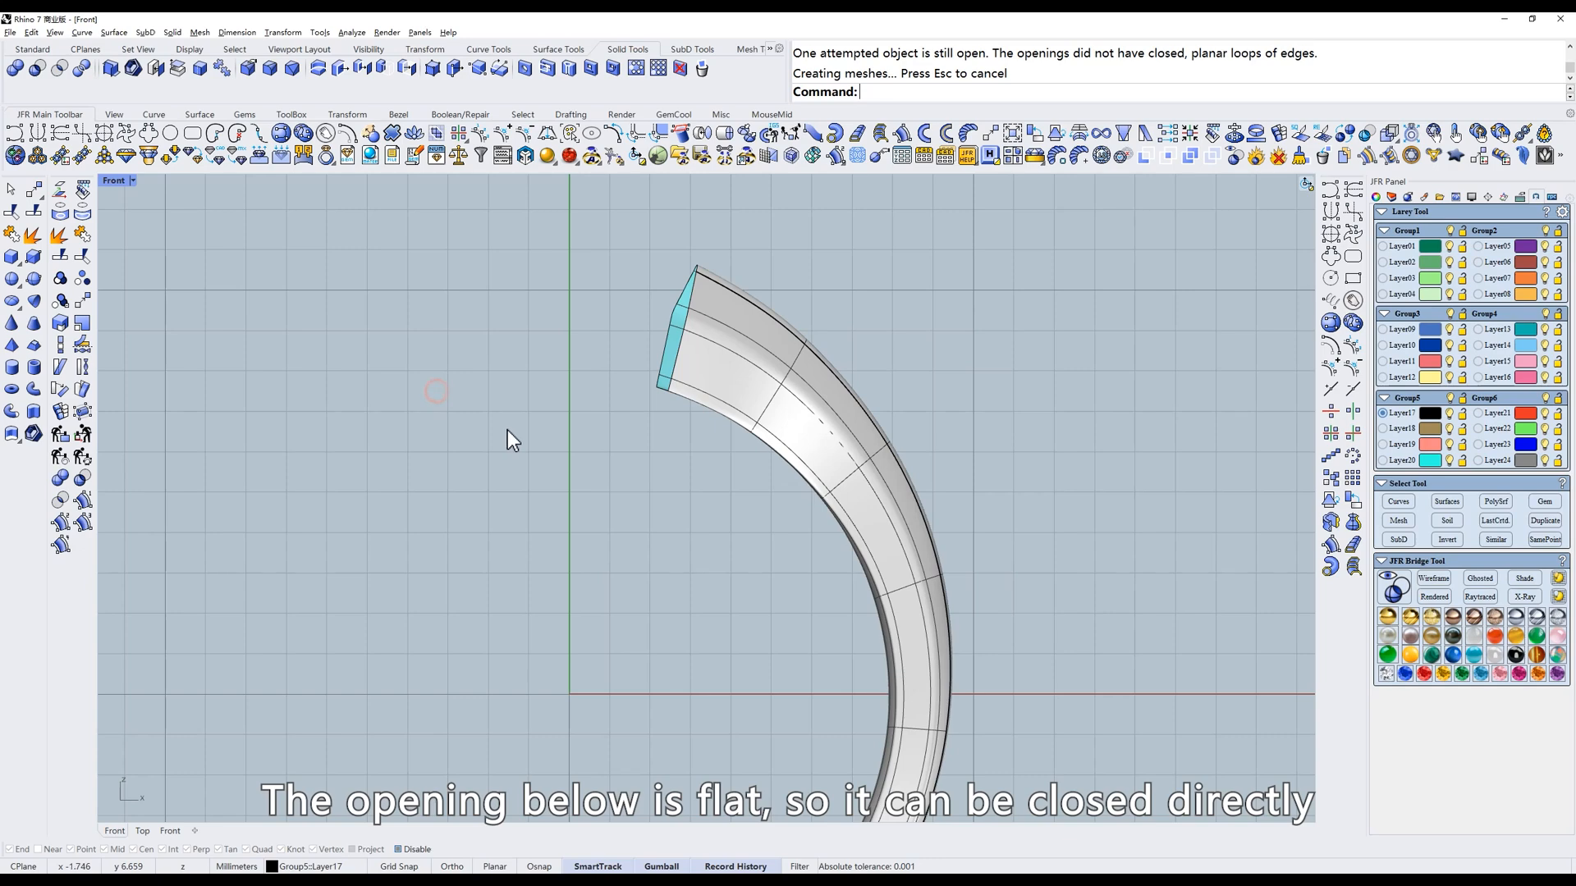
pyautogui.moveTo(557, 581); pyautogui.dragTo(658, 435, button='right')
pyautogui.scroll(-4, 658, 435)
pyautogui.keyDown('ctrl'); pyautogui.keyDown('shift'); pyautogui.moveTo(727, 639); pyautogui.dragTo(821, 653, button='right'); pyautogui.keyUp('shift'); pyautogui.keyUp('ctrl')
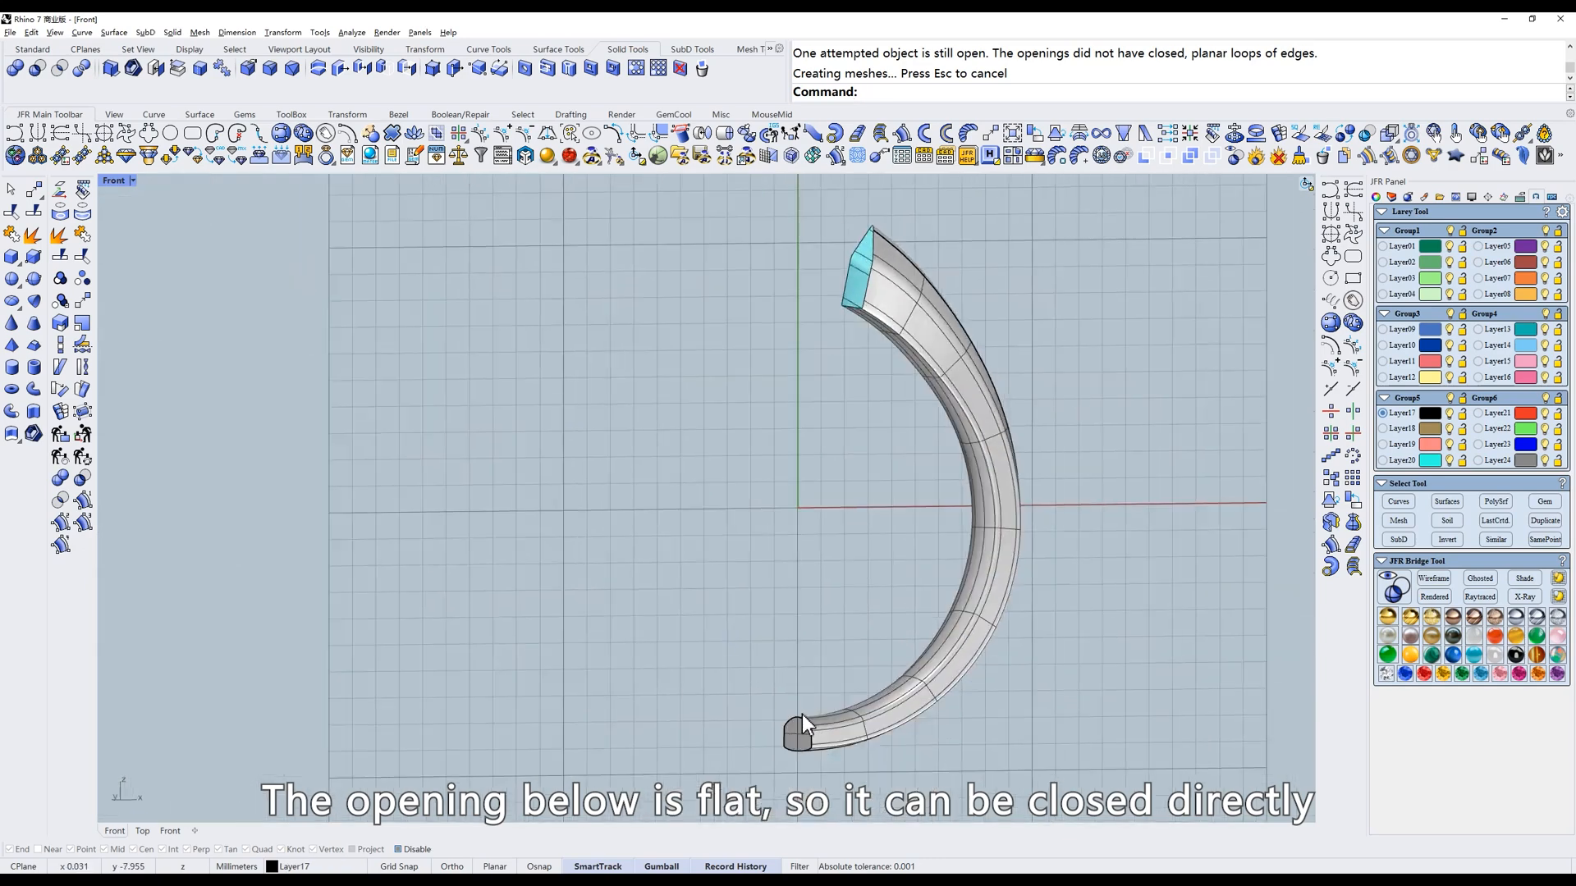
pyautogui.scroll(4, 876, 268)
pyautogui.scroll(-4, 824, 307)
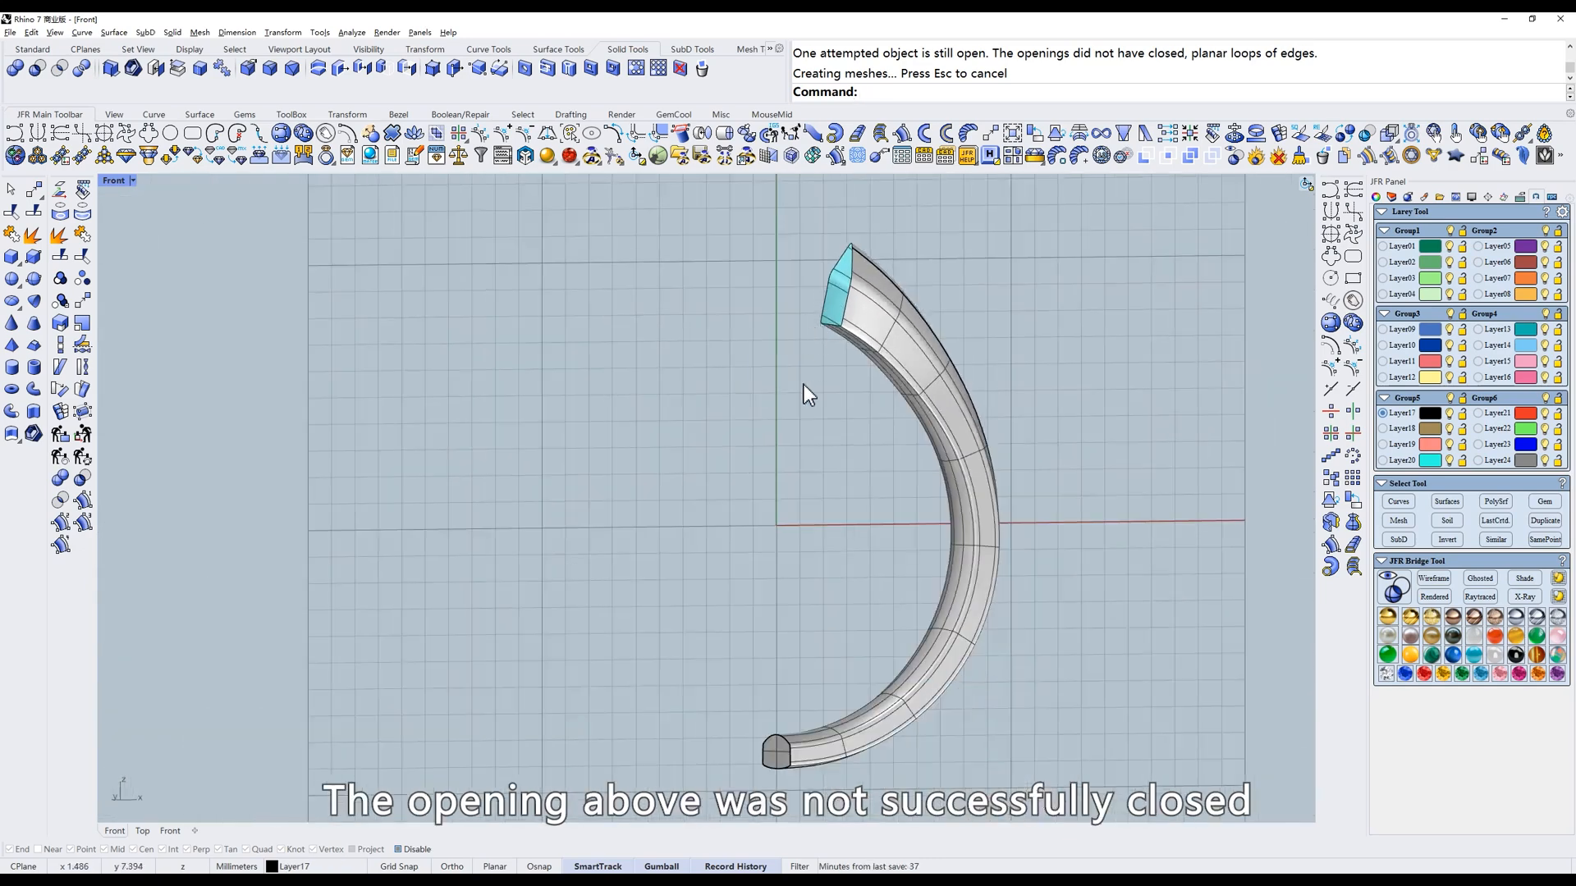
# Undo the cap on the ring shank and reset the Front view.
pyautogui.hotkey('ctrl', 'z')
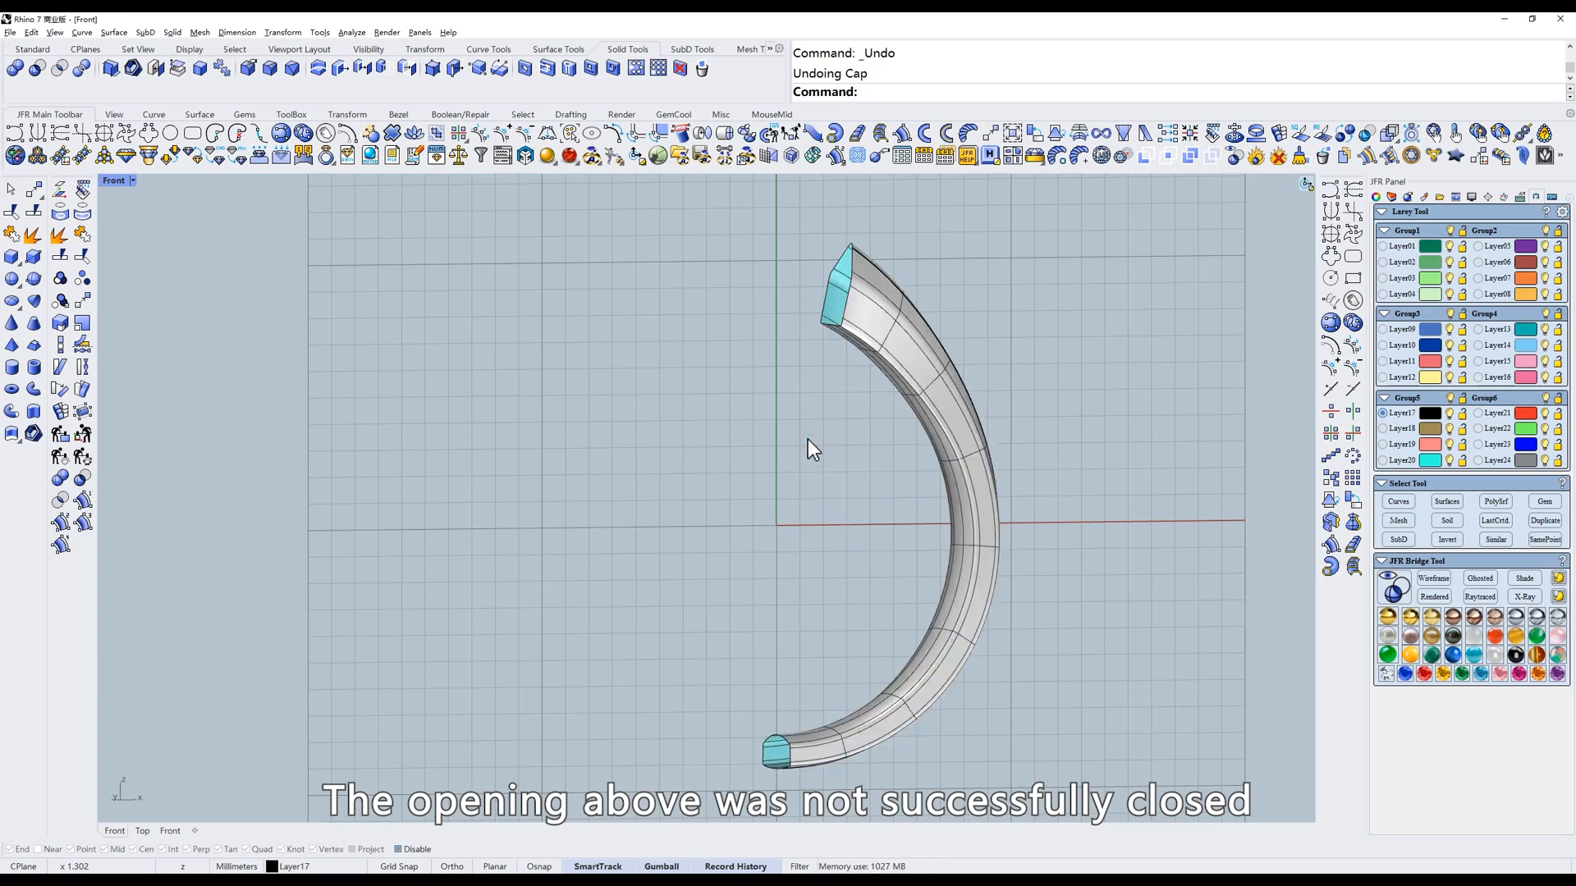
pyautogui.write('f')
pyautogui.press('Return')
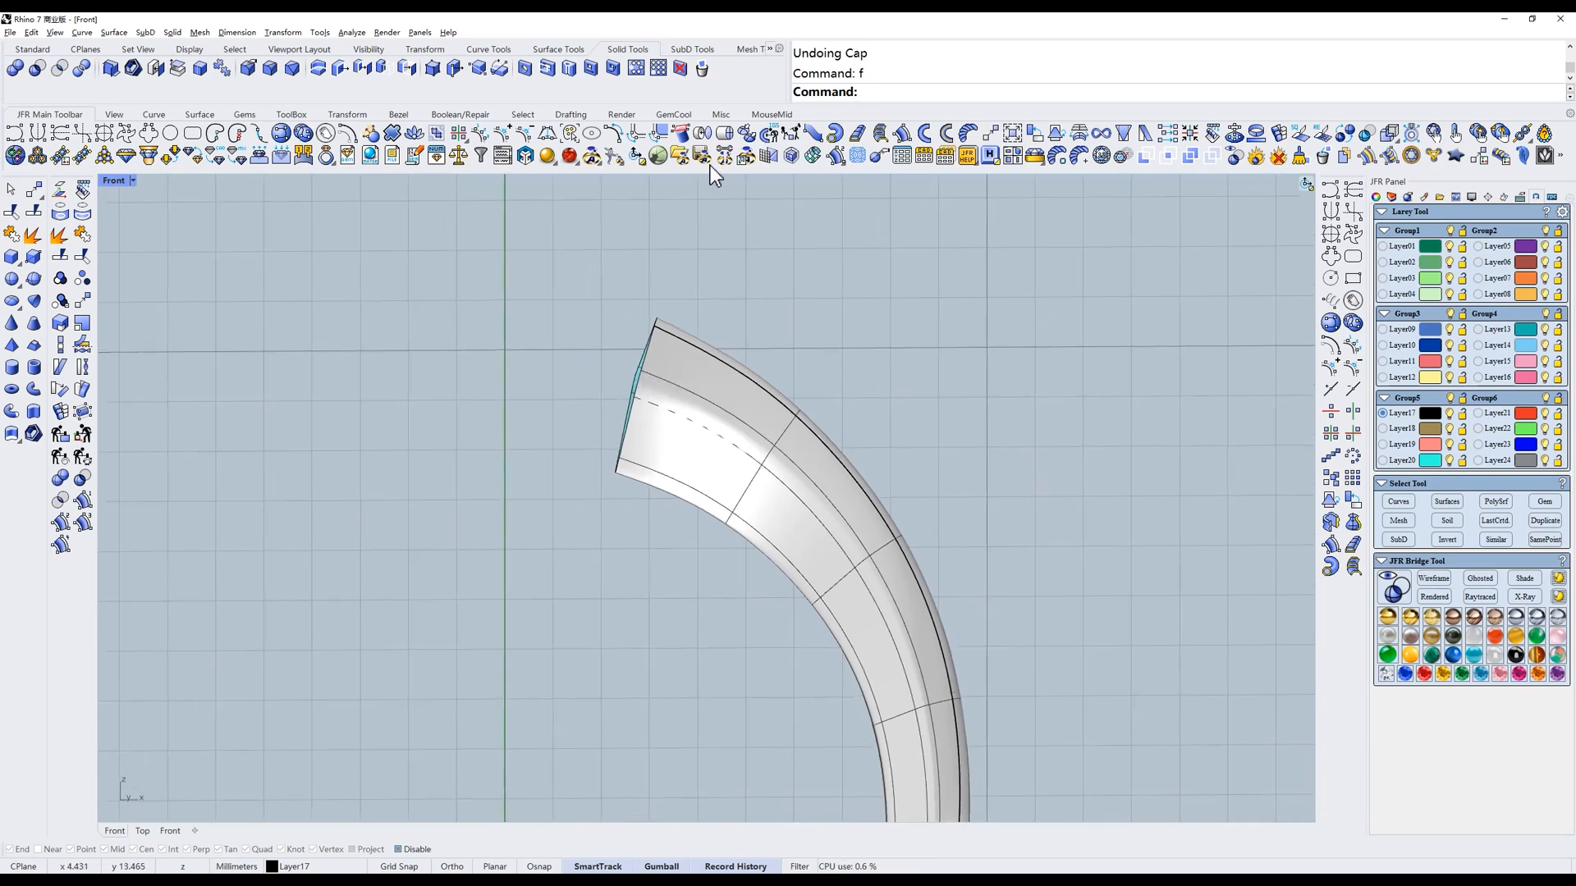
# Flatten the control points along the ring shank's upper opening with Flatten Control Points of Surface Edge.
pyautogui.click(732, 396)
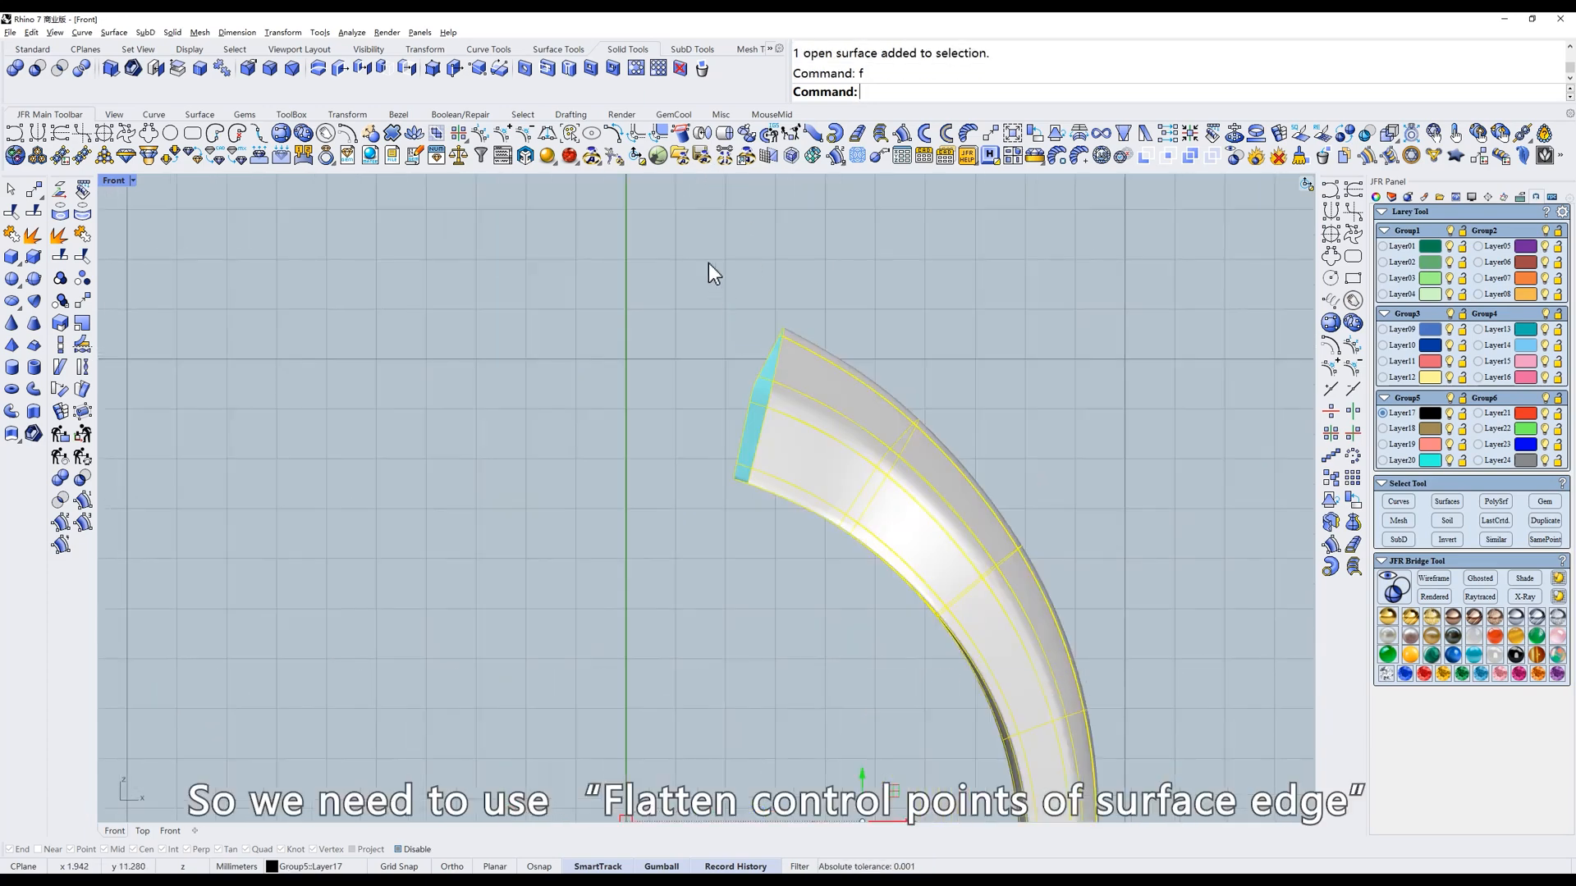
pyautogui.click(681, 133)
pyautogui.click(949, 320)
pyautogui.scroll(2, 799, 412)
pyautogui.scroll(-4, 772, 389)
# Cap the planar holes of the flattened ring shank and check the closed ends from an angle.
pyautogui.click(888, 387)
pyautogui.click(155, 68)
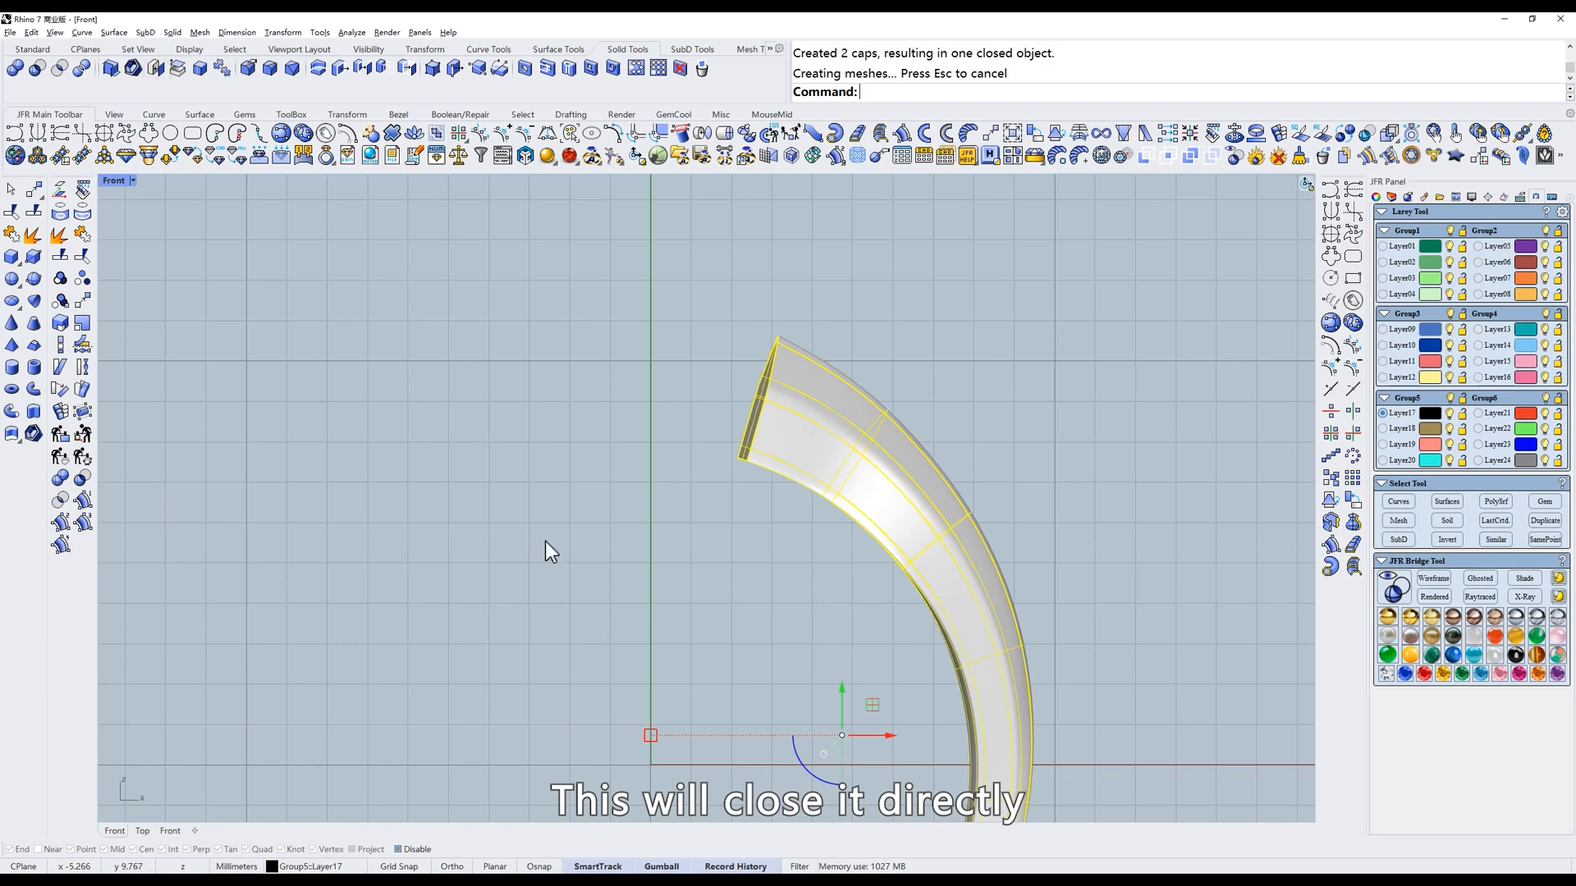
pyautogui.click(545, 540)
pyautogui.scroll(-6, 757, 607)
pyautogui.moveTo(763, 606); pyautogui.dragTo(811, 519, button='right')
pyautogui.scroll(2, 878, 465)
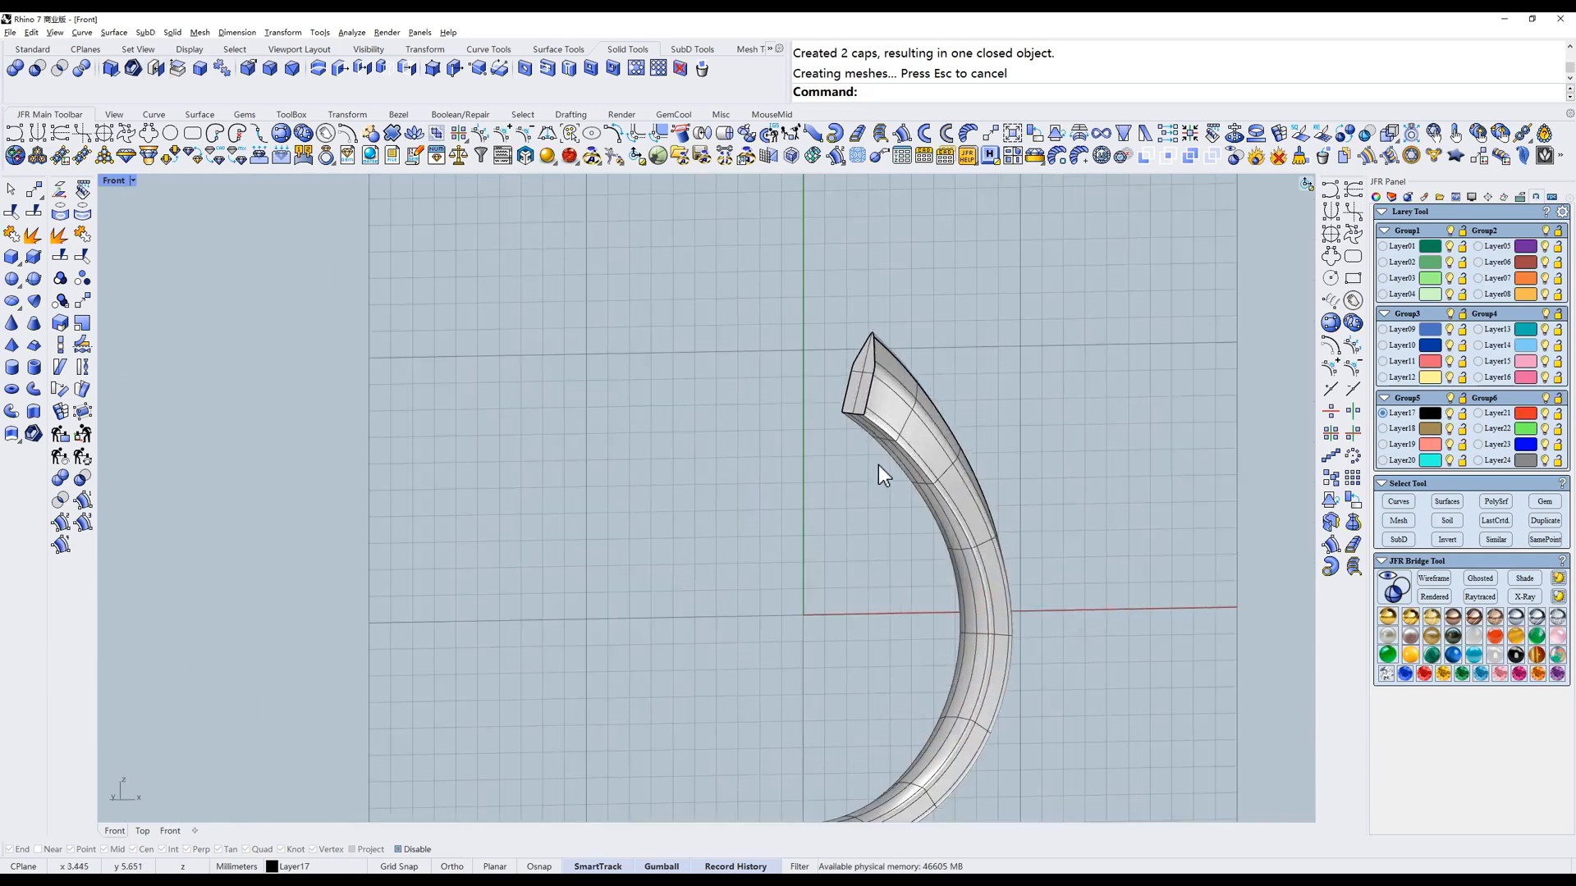
# Reset the Front view and undo both the cap and the edge control point flattening.
pyautogui.write('f')
pyautogui.press('Return')
pyautogui.scroll(5, 746, 397)
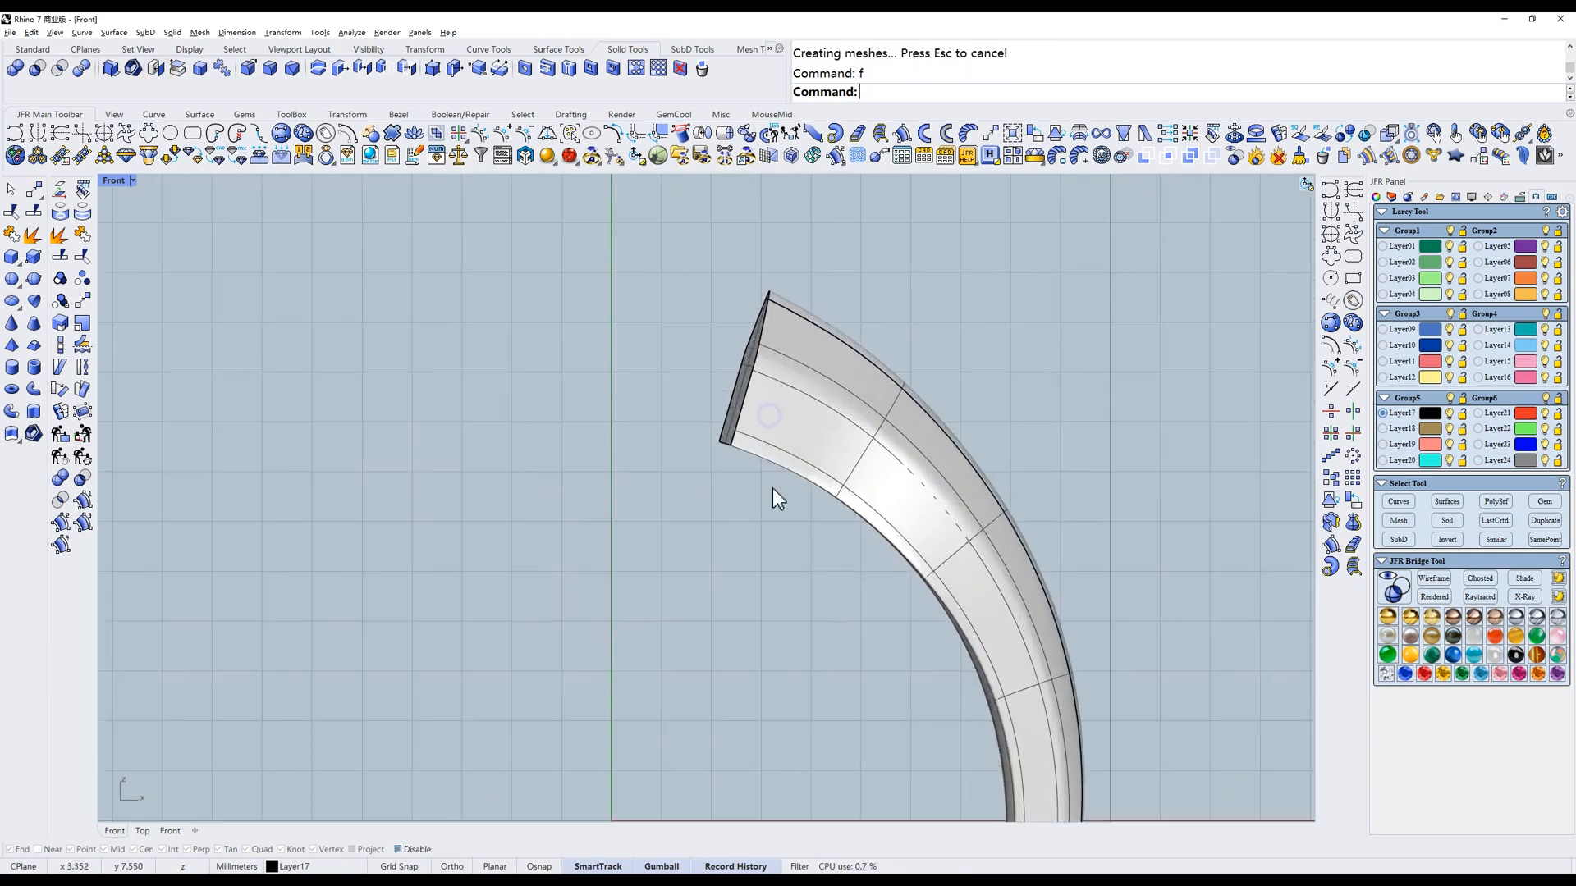
pyautogui.hotkey('ctrl', 'z')
pyautogui.scroll(3, 819, 384)
pyautogui.hotkey('ctrl', 'z')
# Select the open ring shank and display its control points in wireframe.
pyautogui.moveTo(986, 282); pyautogui.dragTo(821, 526)
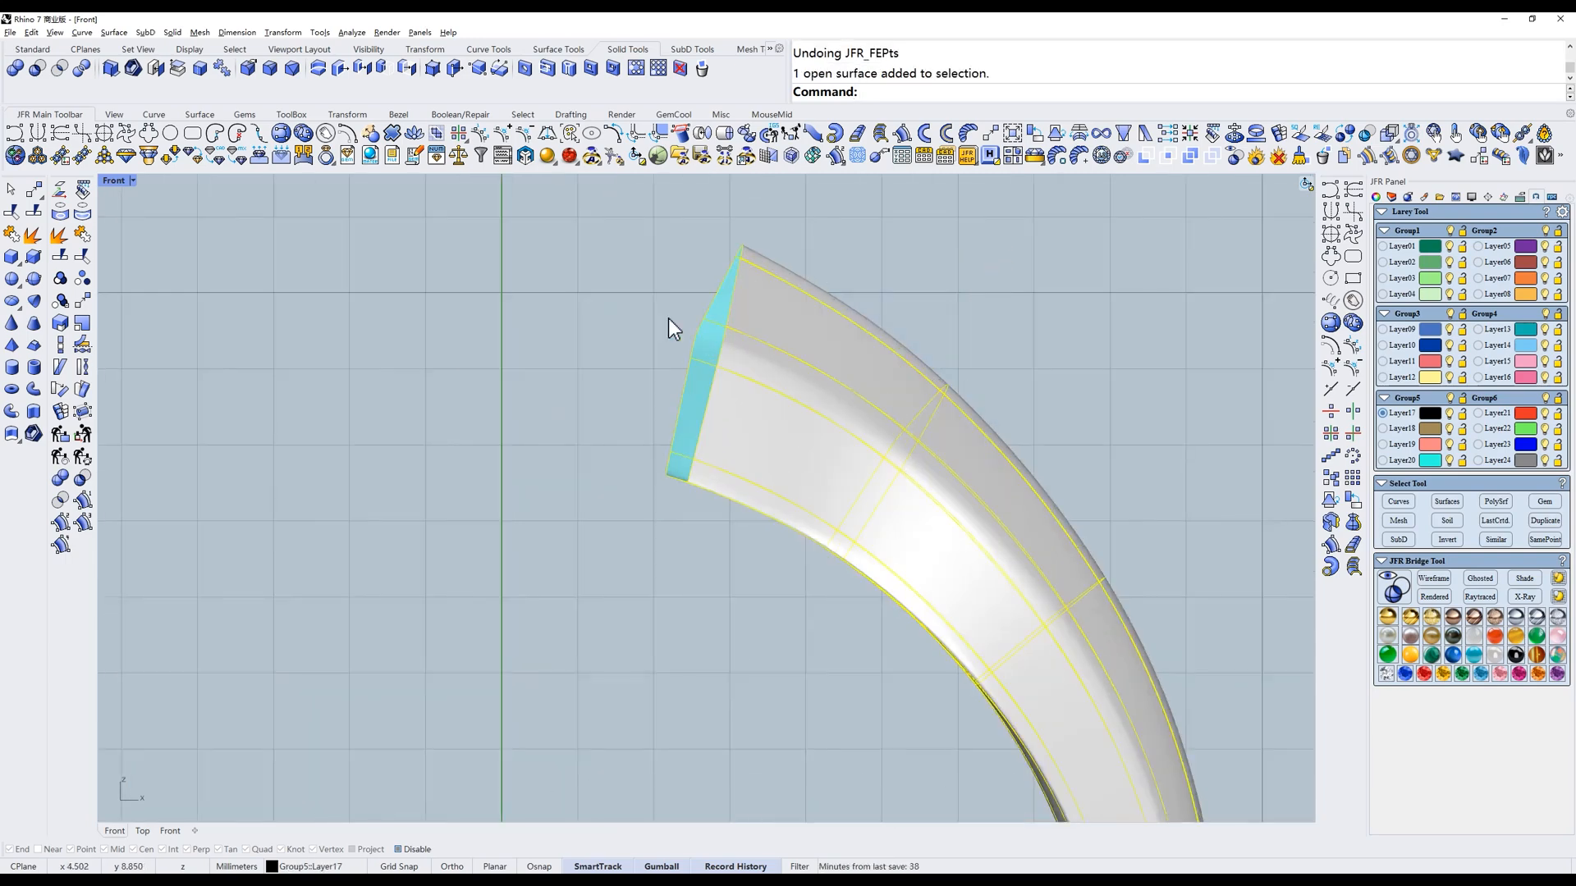
pyautogui.click(478, 137)
pyautogui.moveTo(1034, 386); pyautogui.dragTo(867, 371, button='right')
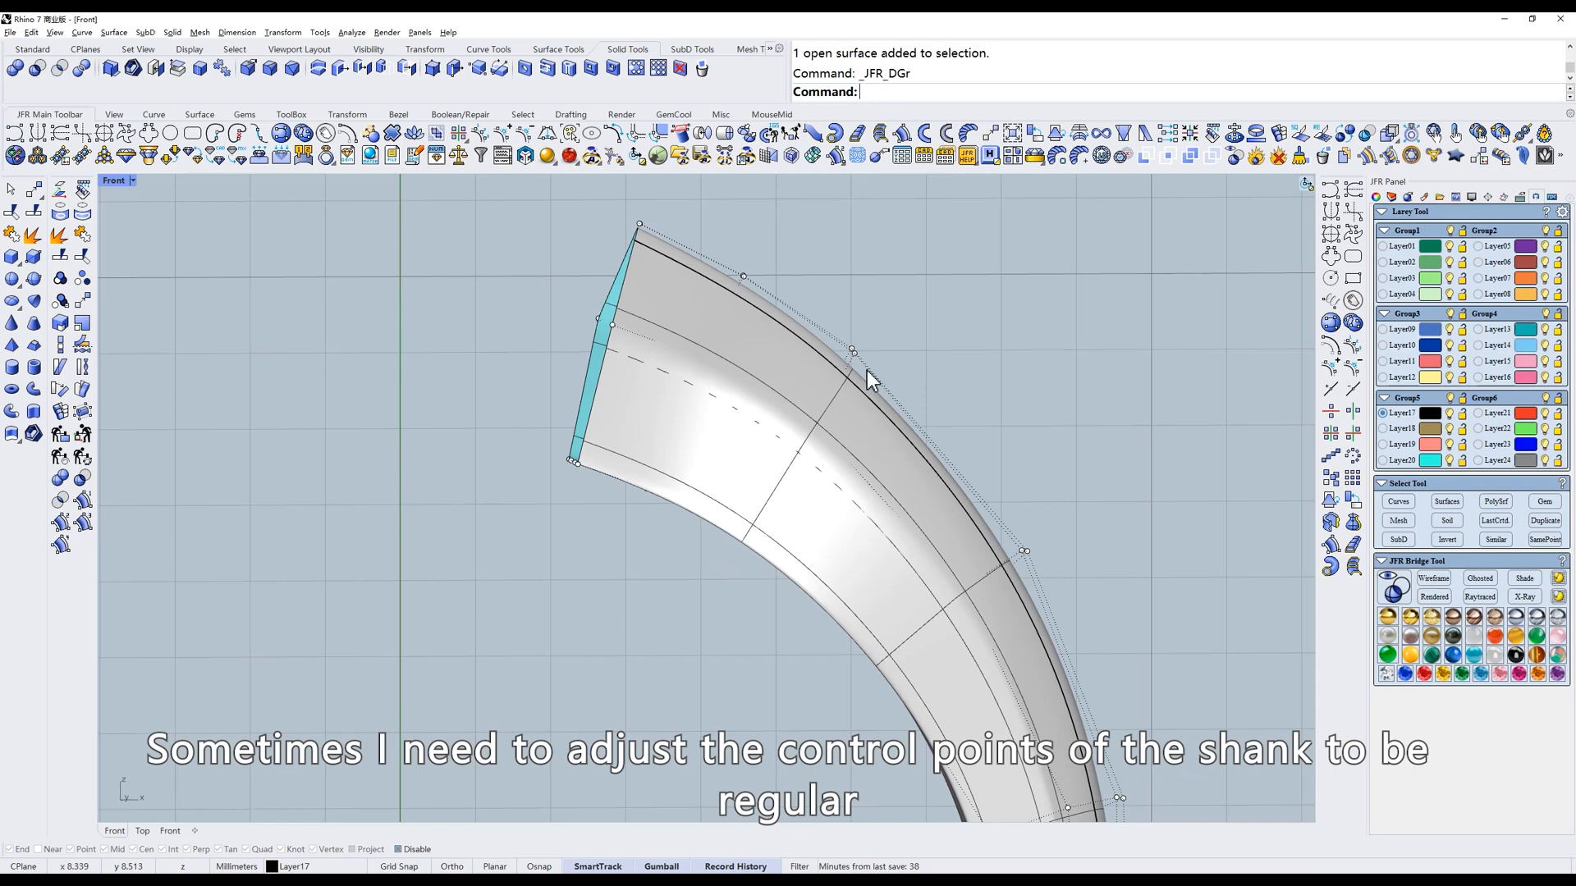
pyautogui.write('w')
pyautogui.press('Return')
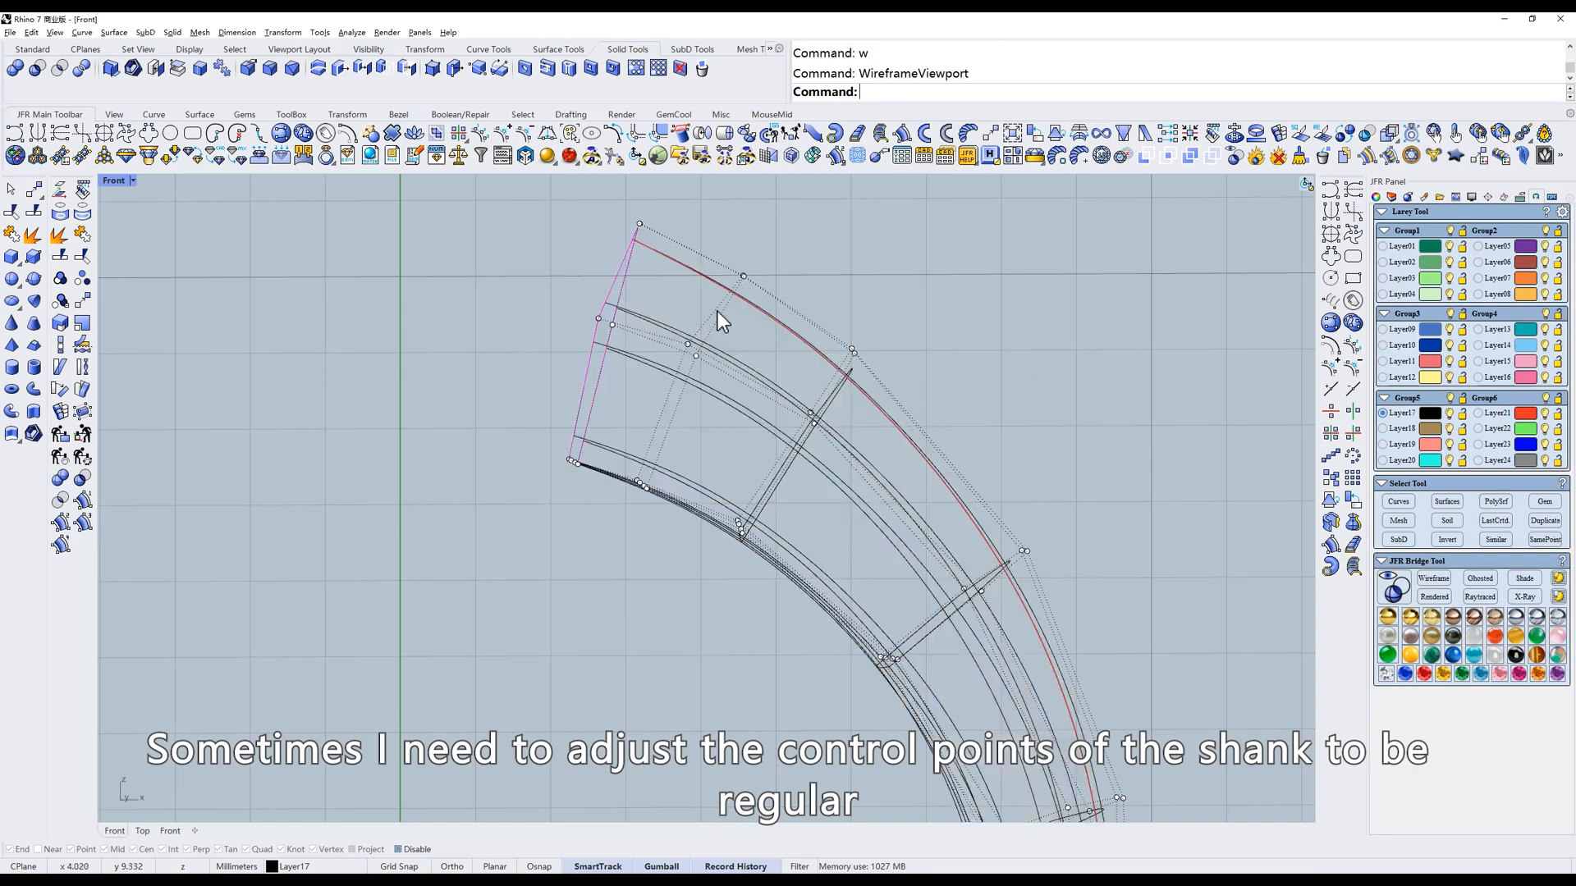
# Flatten the second row of control points behind the ring shank's upper opening and view the shank shaded.
pyautogui.write('f')
pyautogui.press('Return')
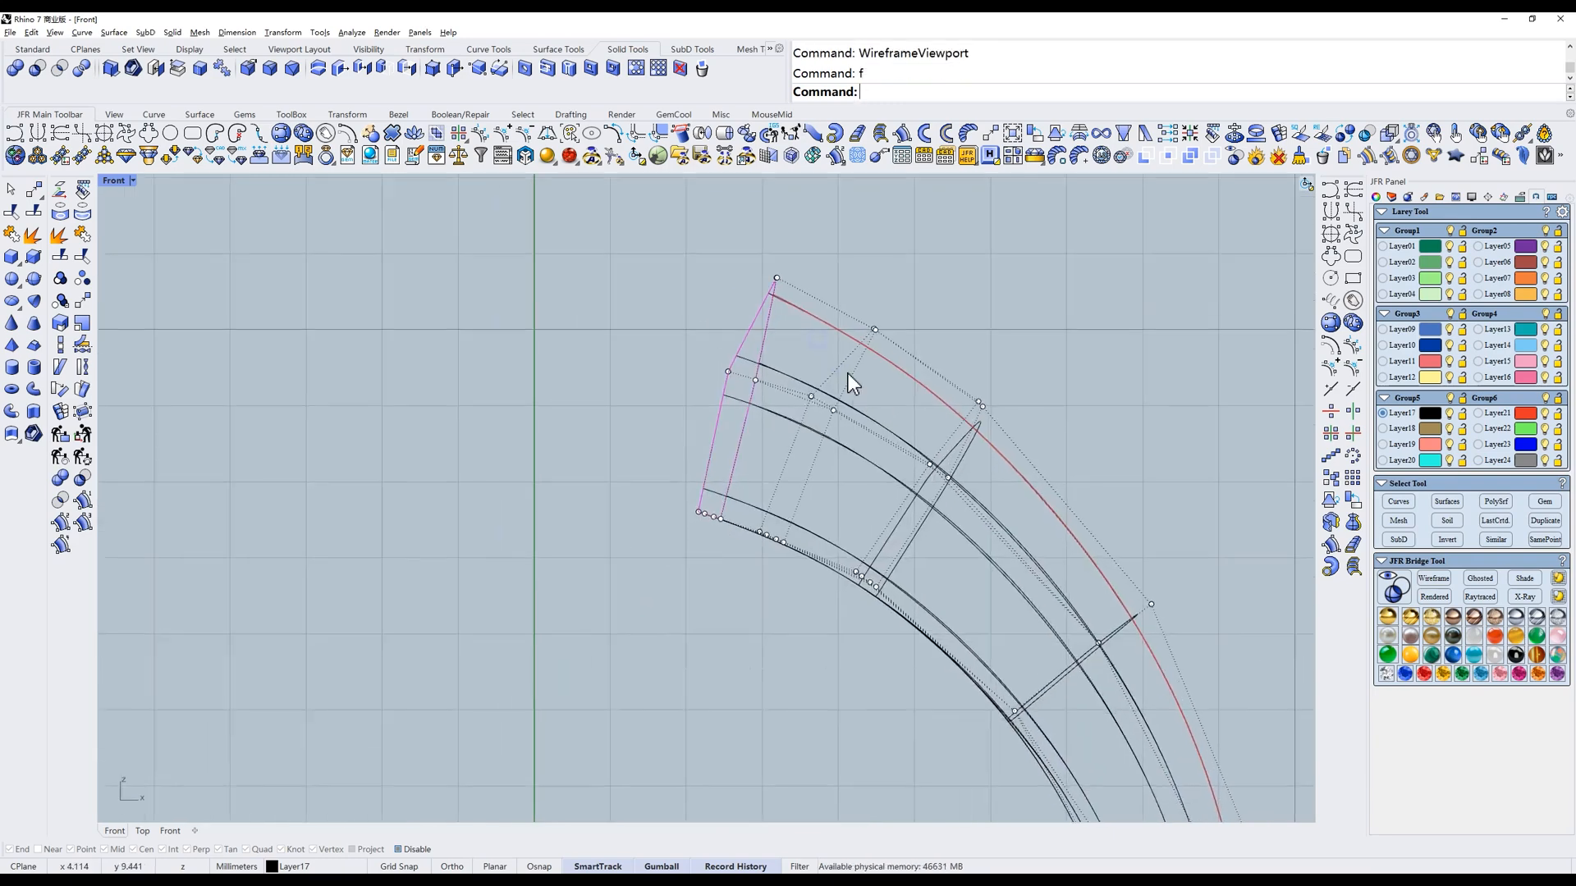
pyautogui.rightClick(685, 139)
pyautogui.moveTo(826, 263); pyautogui.dragTo(909, 355)
pyautogui.moveTo(787, 437); pyautogui.dragTo(866, 359)
pyautogui.moveTo(739, 569); pyautogui.dragTo(816, 509)
pyautogui.rightClick(923, 396)
pyautogui.click(955, 334)
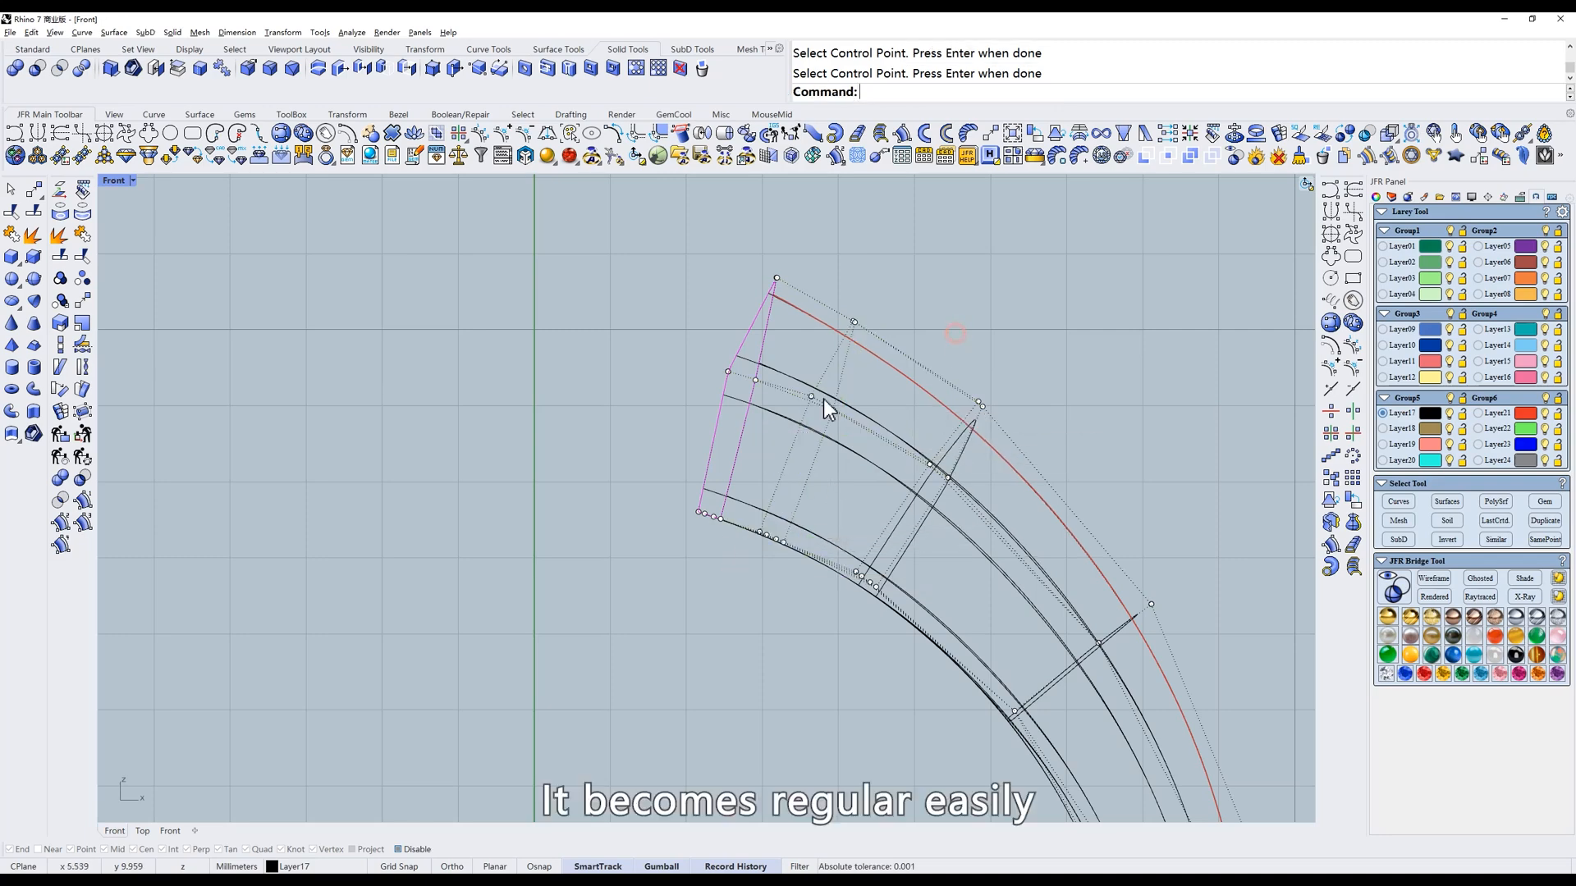
pyautogui.moveTo(921, 500); pyautogui.dragTo(881, 495, button='right')
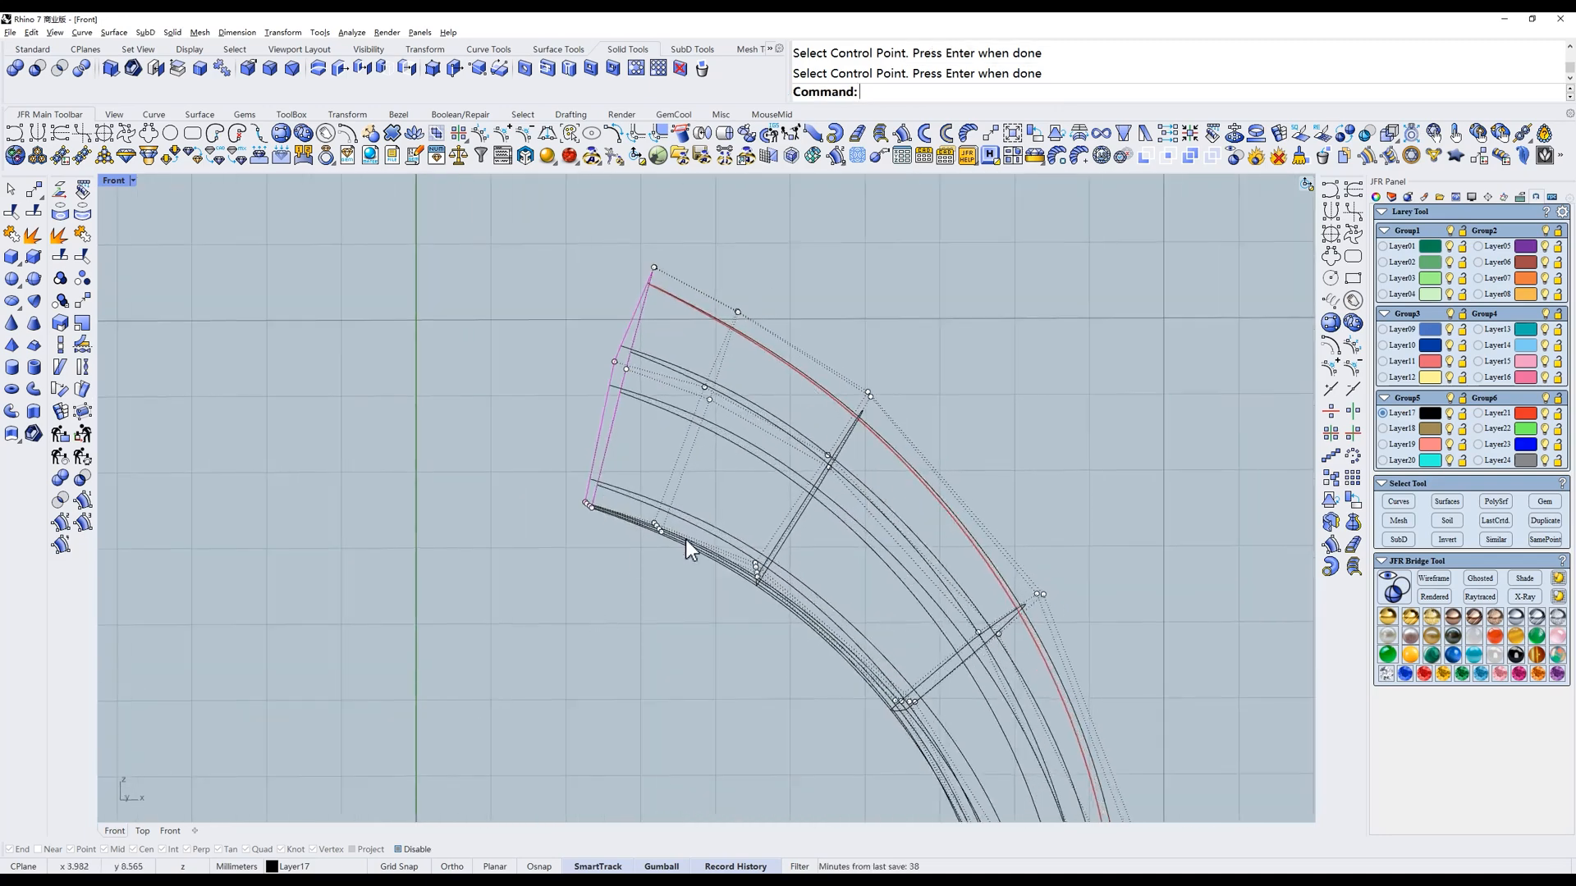
pyautogui.moveTo(760, 448); pyautogui.dragTo(778, 462, button='right')
pyautogui.write('s')
pyautogui.press('Return')
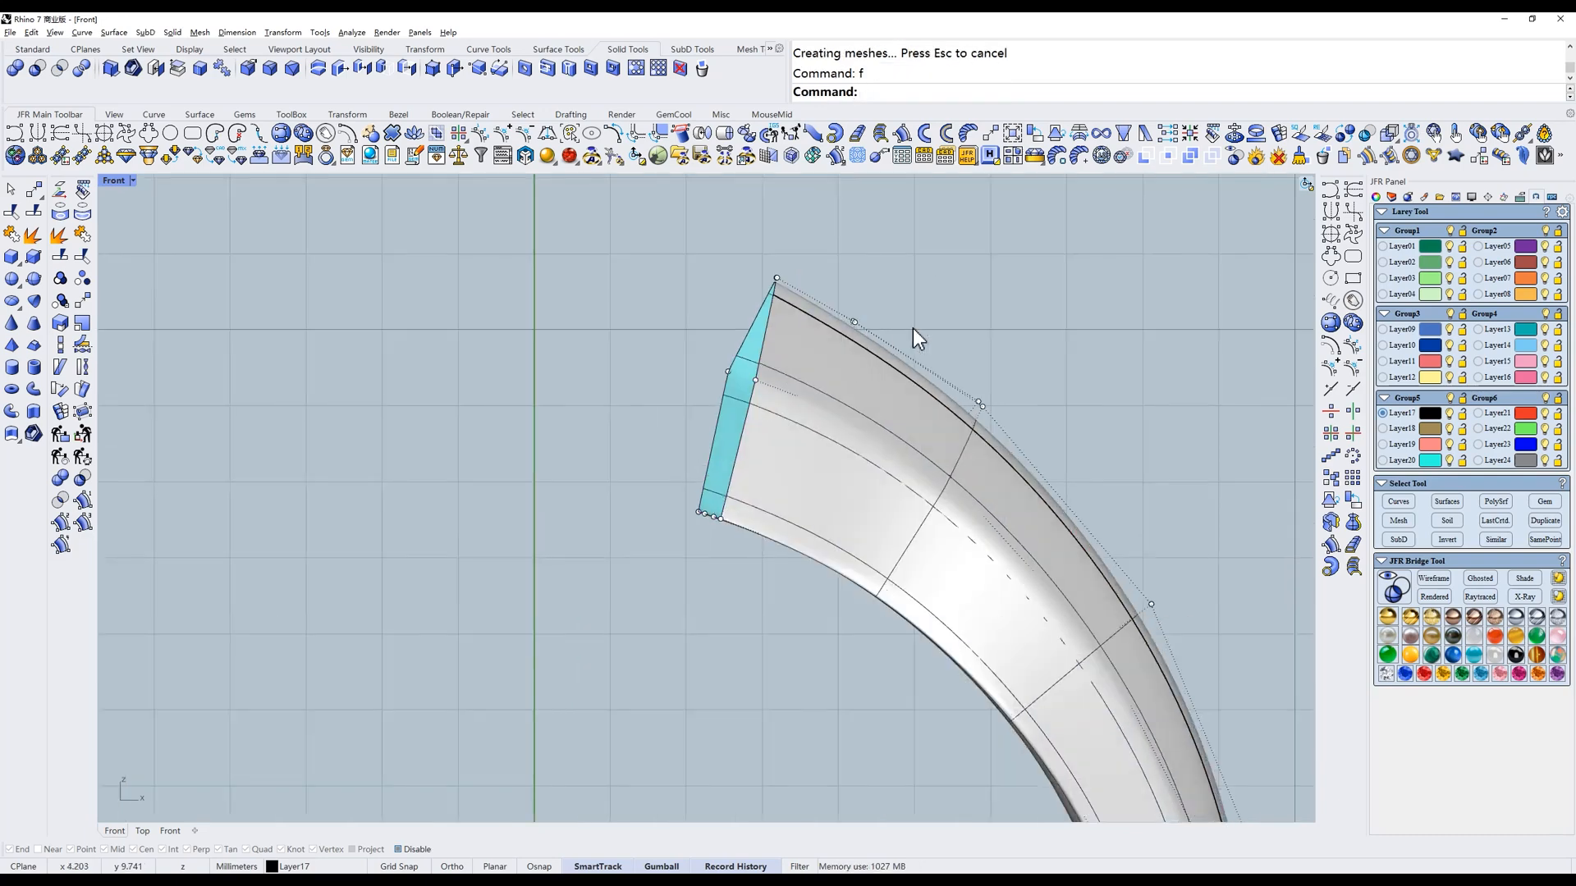
# Undo the control point flattening and hide the ring shank's control points in shaded display.
pyautogui.hotkey('ctrl', 'z')
pyautogui.write('s')
pyautogui.press('Return')
pyautogui.keyDown('ctrl'); pyautogui.keyDown('shift'); pyautogui.moveTo(867, 335); pyautogui.dragTo(667, 340, button='right'); pyautogui.keyUp('shift'); pyautogui.keyUp('ctrl')
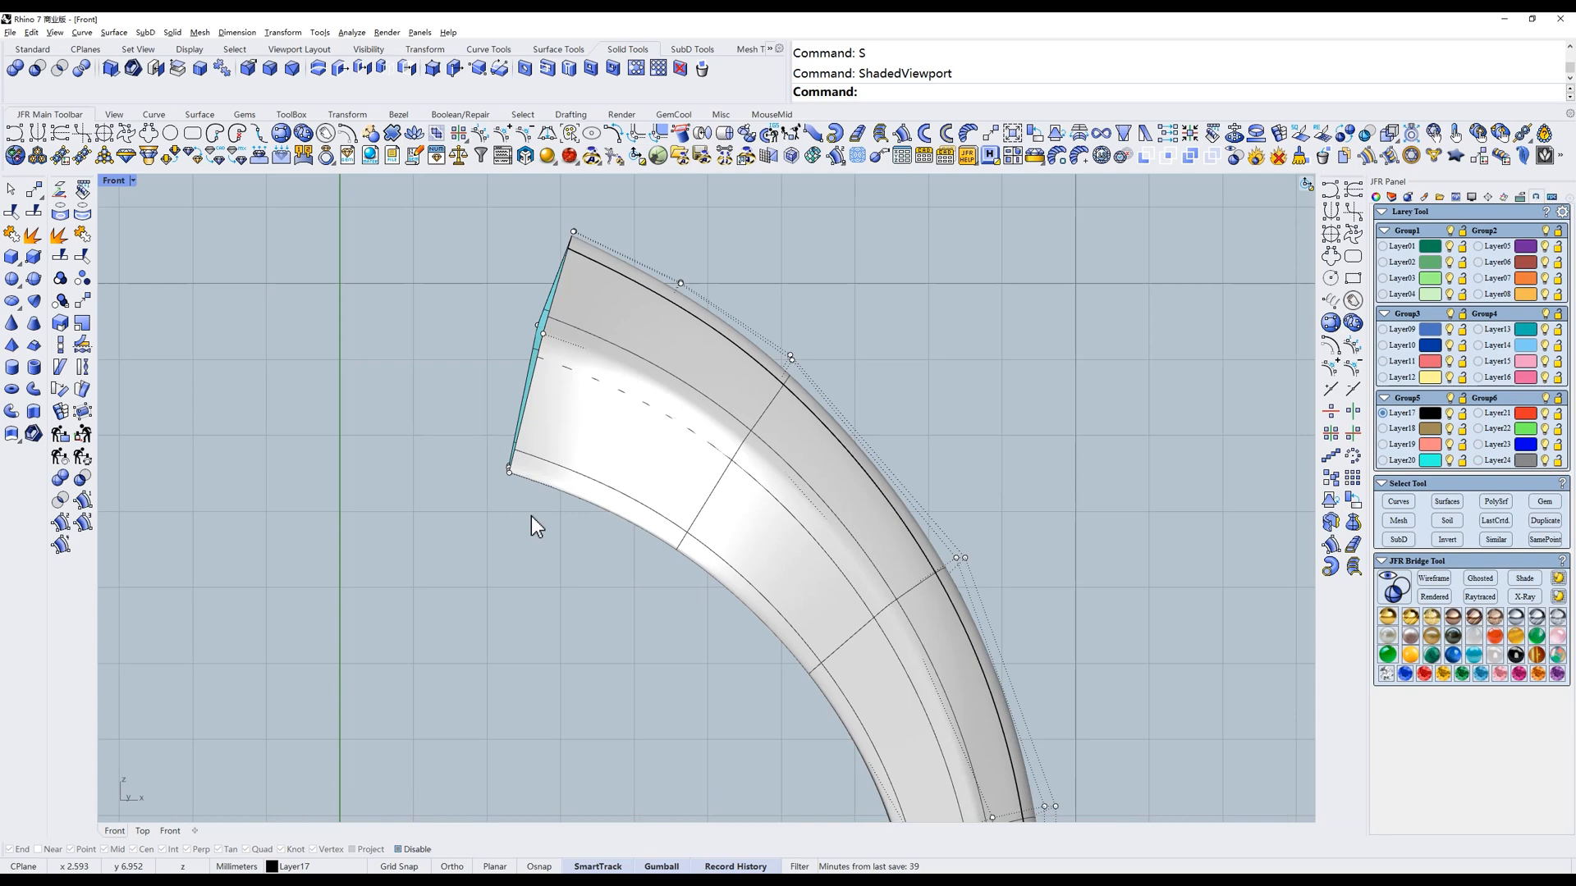
pyautogui.press('Escape')
pyautogui.keyDown('ctrl'); pyautogui.keyDown('shift'); pyautogui.moveTo(530, 516); pyautogui.dragTo(543, 520, button='right'); pyautogui.keyUp('shift'); pyautogui.keyUp('ctrl')
# Close the uneven open ends of the ring shank with JFR Cap.
pyautogui.write('f')
pyautogui.press('Return')
pyautogui.click(801, 414)
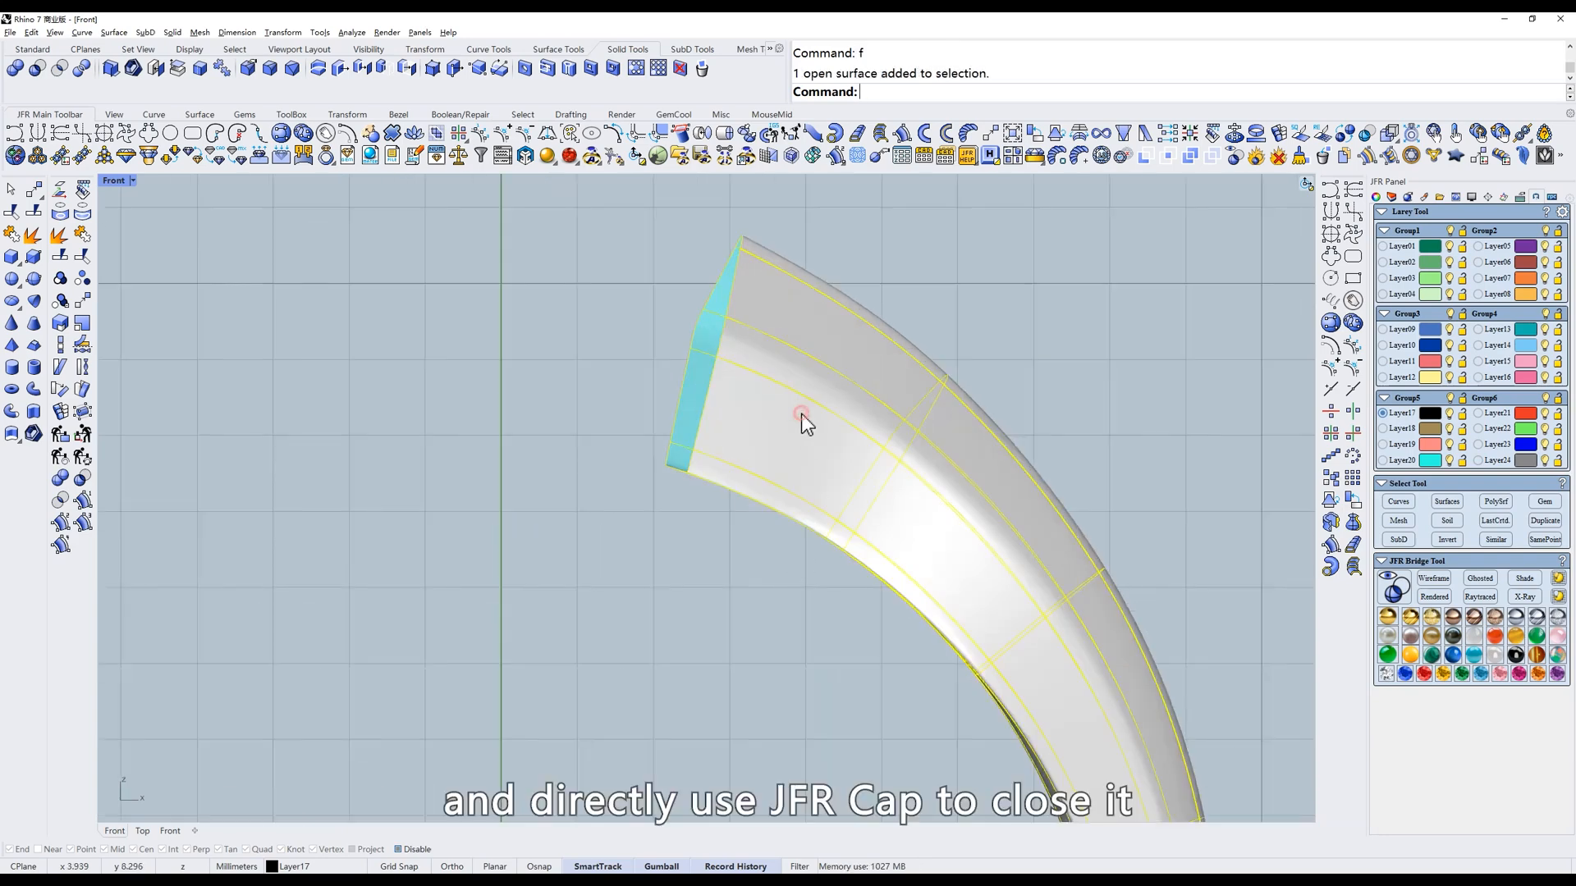
pyautogui.click(701, 134)
pyautogui.keyDown('ctrl'); pyautogui.keyDown('shift'); pyautogui.moveTo(826, 335); pyautogui.dragTo(974, 358, button='right'); pyautogui.keyUp('shift'); pyautogui.keyUp('ctrl')
pyautogui.write('f')
pyautogui.press('Return')
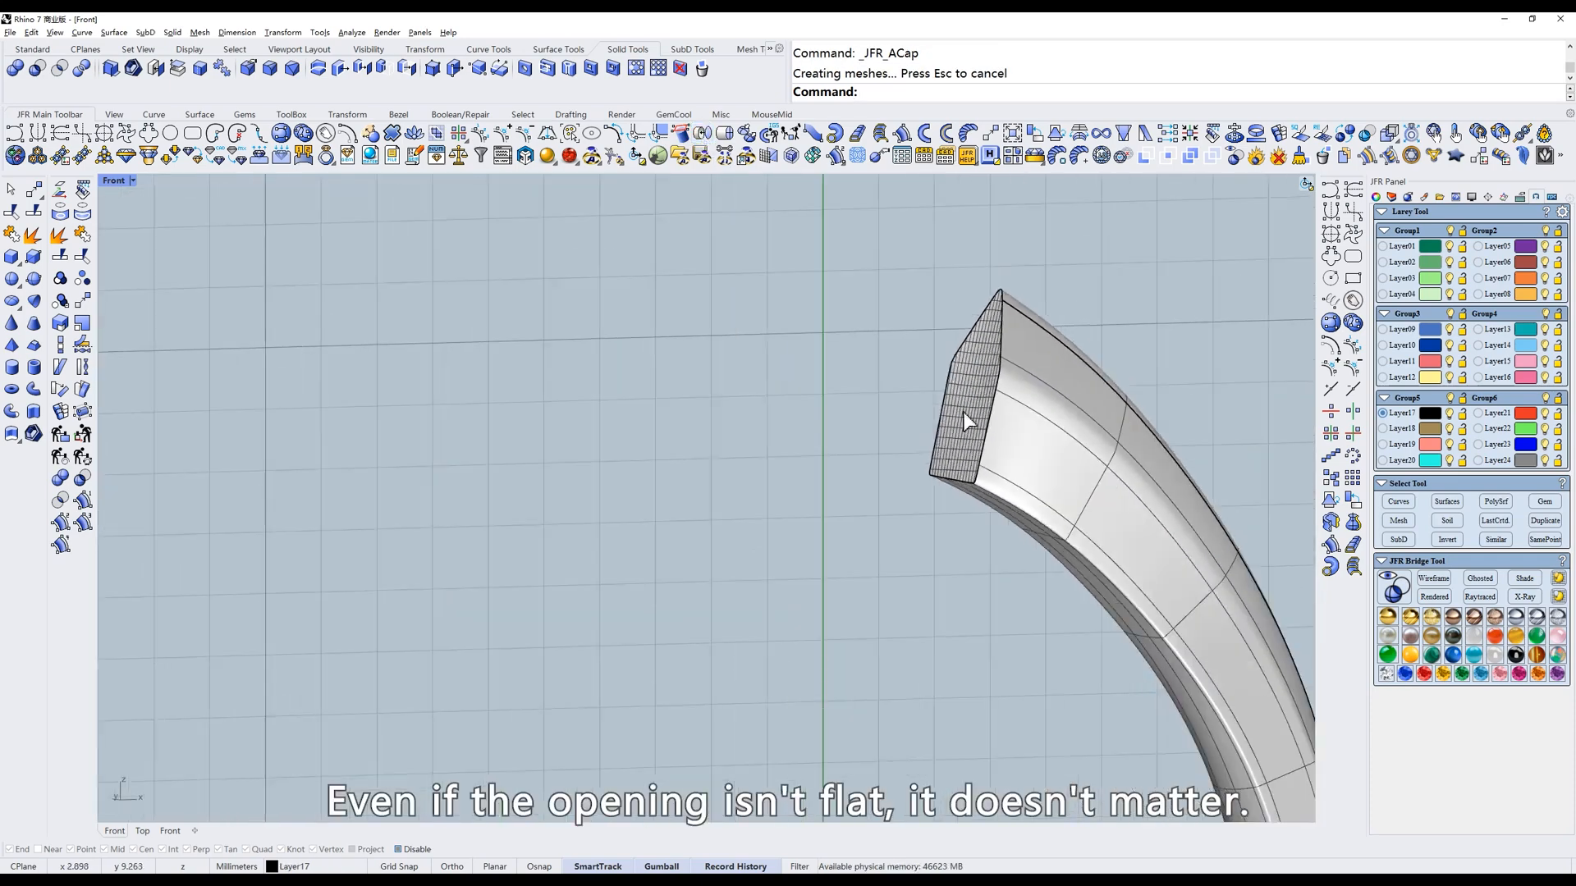
# Examine both capped ends of the shank and check in the command history whether the selected object is closed.
pyautogui.keyDown('ctrl'); pyautogui.keyDown('shift'); pyautogui.moveTo(865, 624); pyautogui.dragTo(1043, 721, button='right'); pyautogui.keyUp('shift'); pyautogui.keyUp('ctrl')
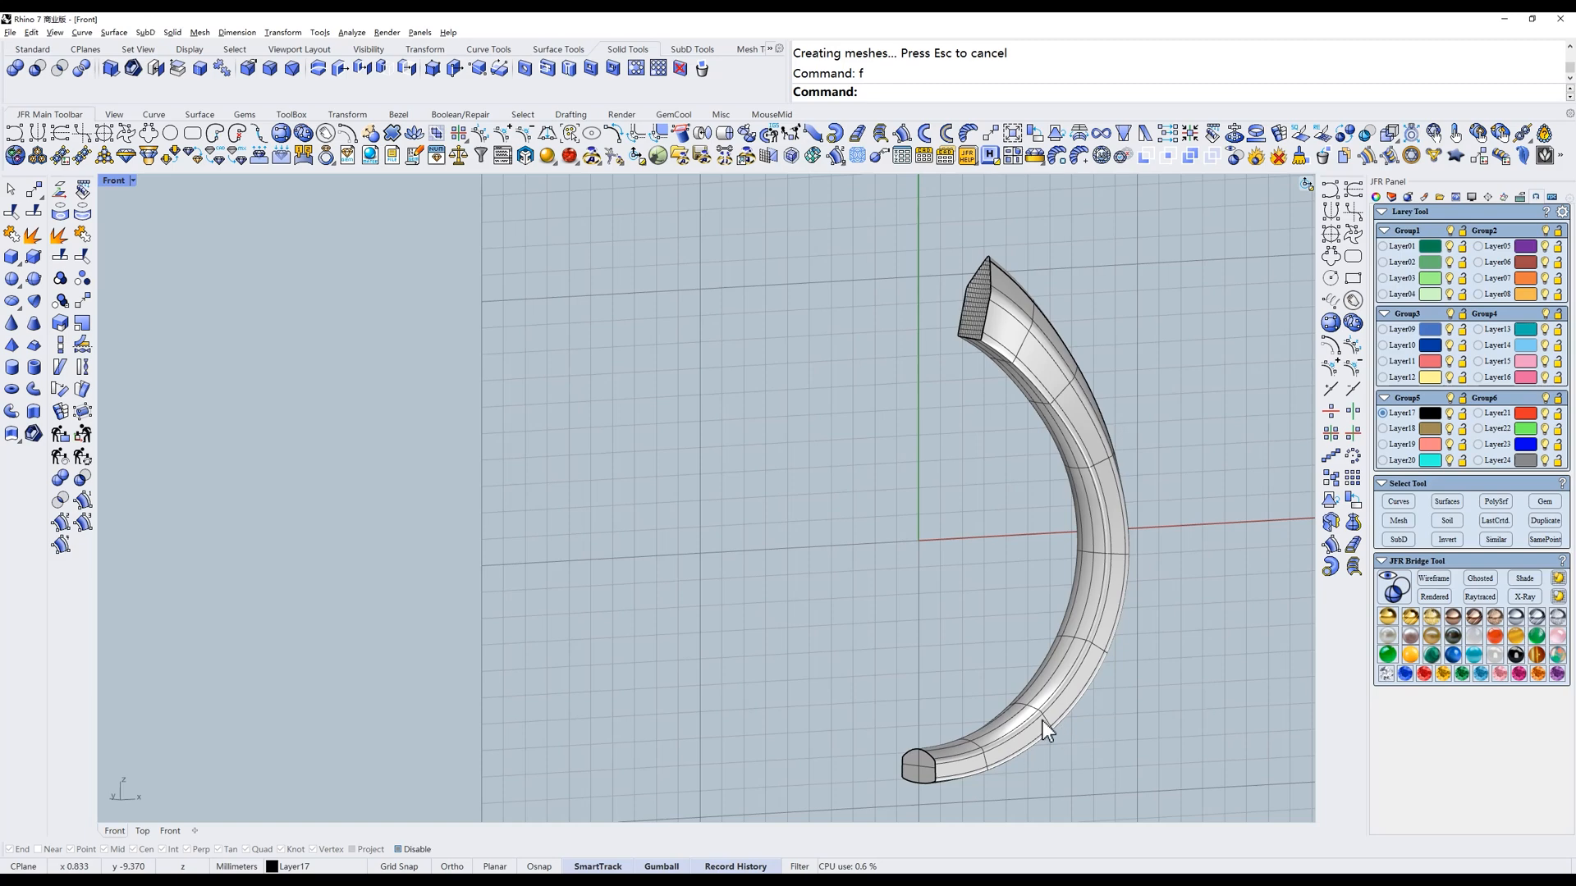
pyautogui.scroll(6, 997, 281)
pyautogui.scroll(3, 964, 353)
pyautogui.keyDown('ctrl'); pyautogui.keyDown('shift'); pyautogui.moveTo(947, 386); pyautogui.dragTo(770, 394, button='right'); pyautogui.keyUp('shift'); pyautogui.keyUp('ctrl')
pyautogui.write('f')
pyautogui.press('Return')
pyautogui.click(833, 248)
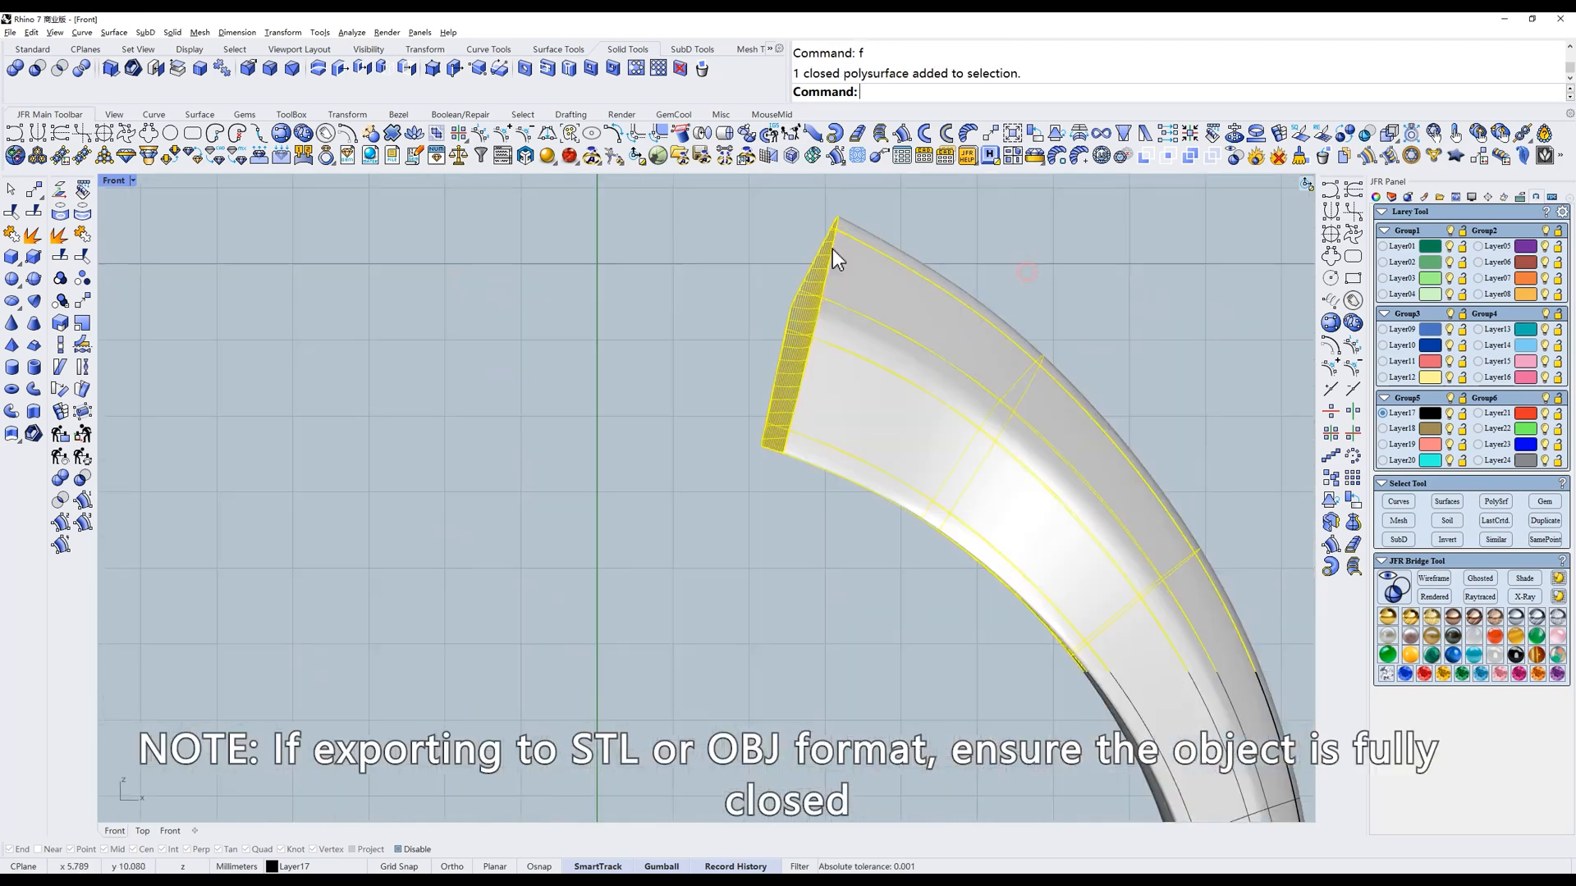
pyautogui.doubleClick(824, 74)
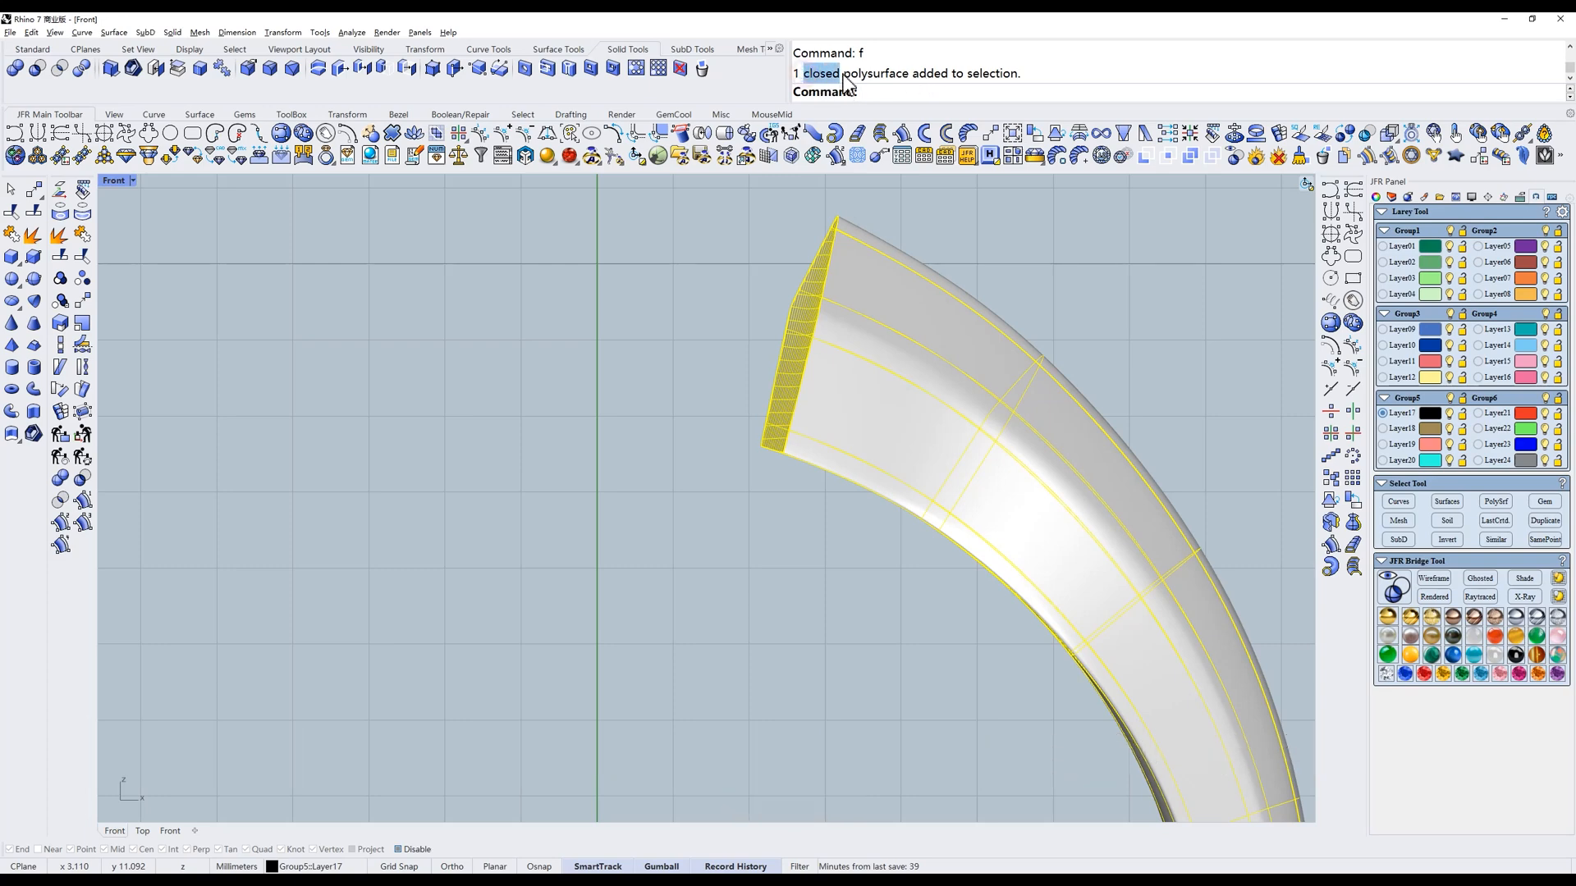
pyautogui.click(973, 254)
# Try to display the control points of the capped ring shank and read the command line response.
pyautogui.moveTo(971, 254); pyautogui.dragTo(835, 339, button='right')
pyautogui.scroll(2, 689, 343)
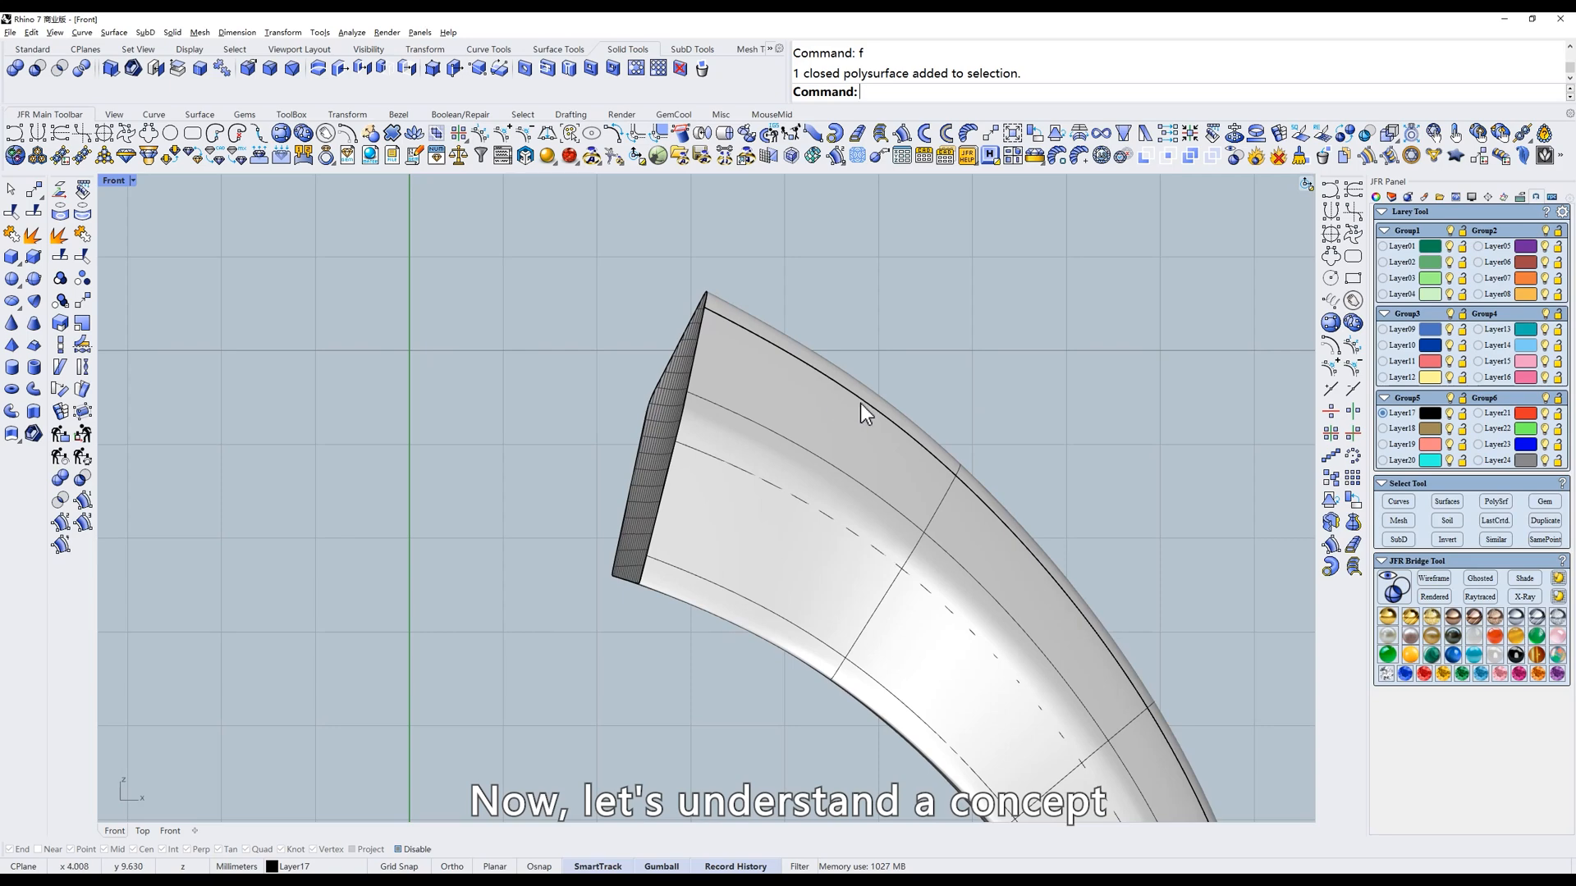
pyautogui.click(817, 466)
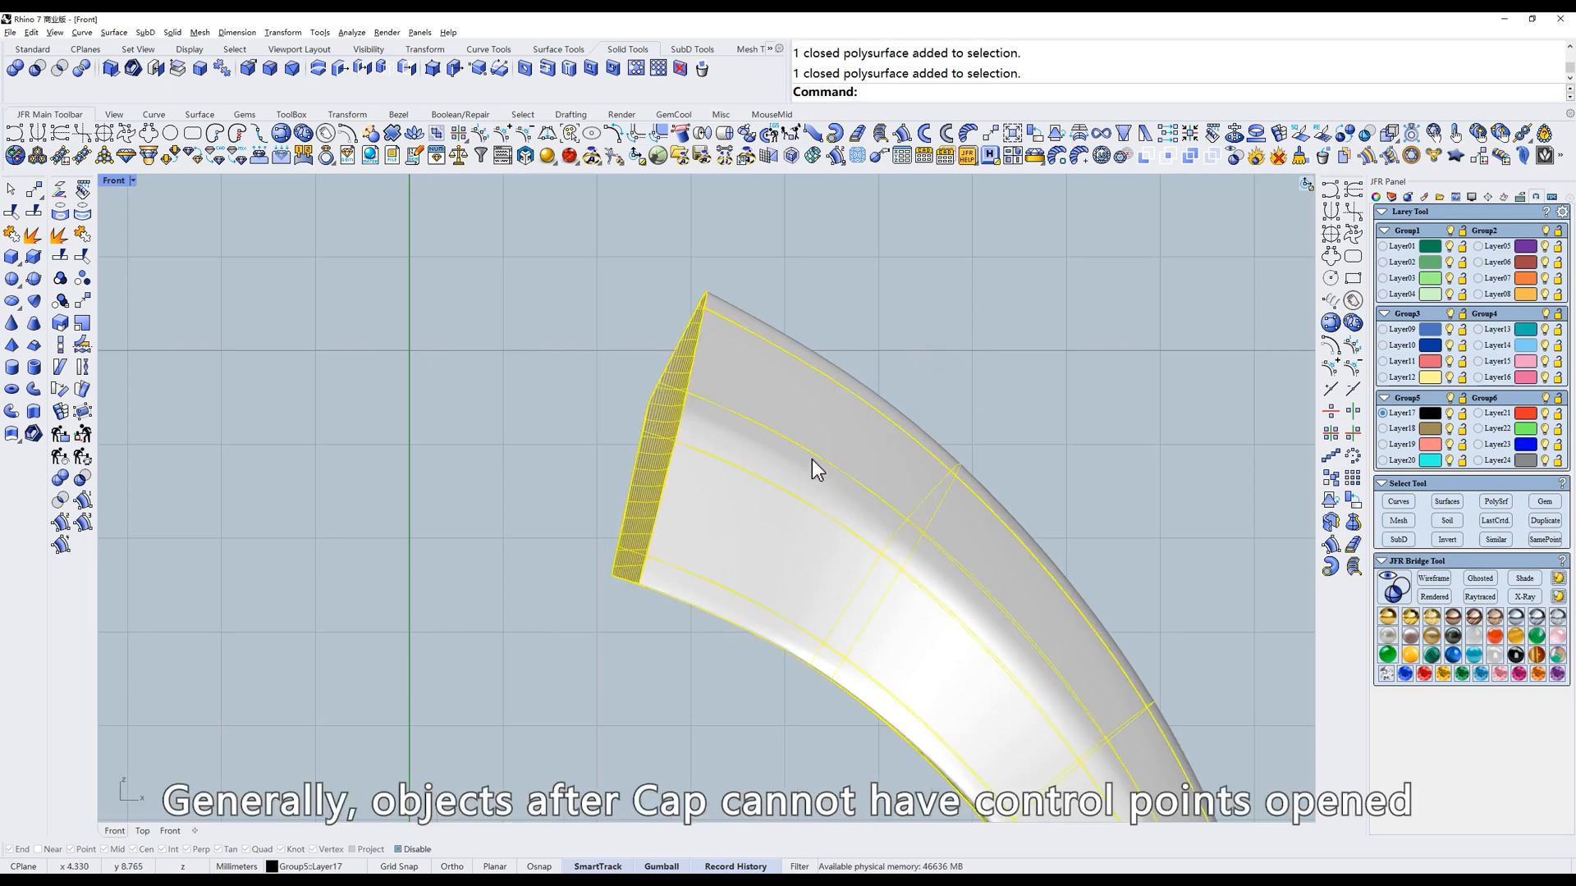
pyautogui.click(478, 134)
pyautogui.press('Escape')
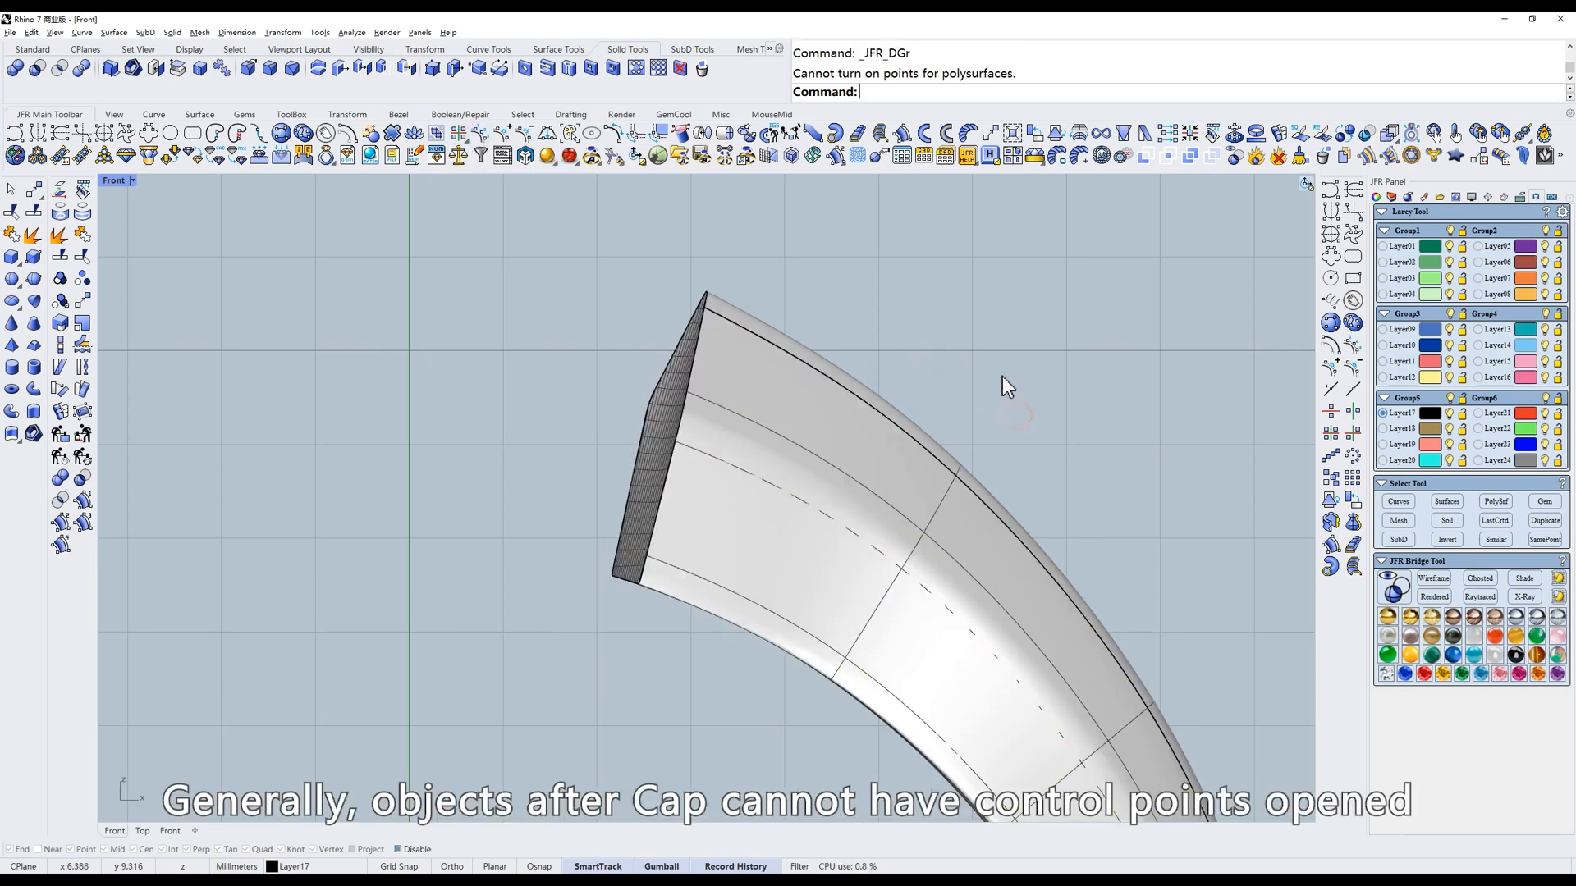
pyautogui.moveTo(793, 74); pyautogui.dragTo(1038, 75)
# Reselect the capped polysurface shank and try once more to turn on its control points.
pyautogui.scroll(-6, 938, 284)
pyautogui.moveTo(908, 408); pyautogui.dragTo(818, 336, button='right')
pyautogui.scroll(4, 927, 284)
pyautogui.moveTo(661, 235); pyautogui.dragTo(722, 316, button='right')
pyautogui.click(781, 279)
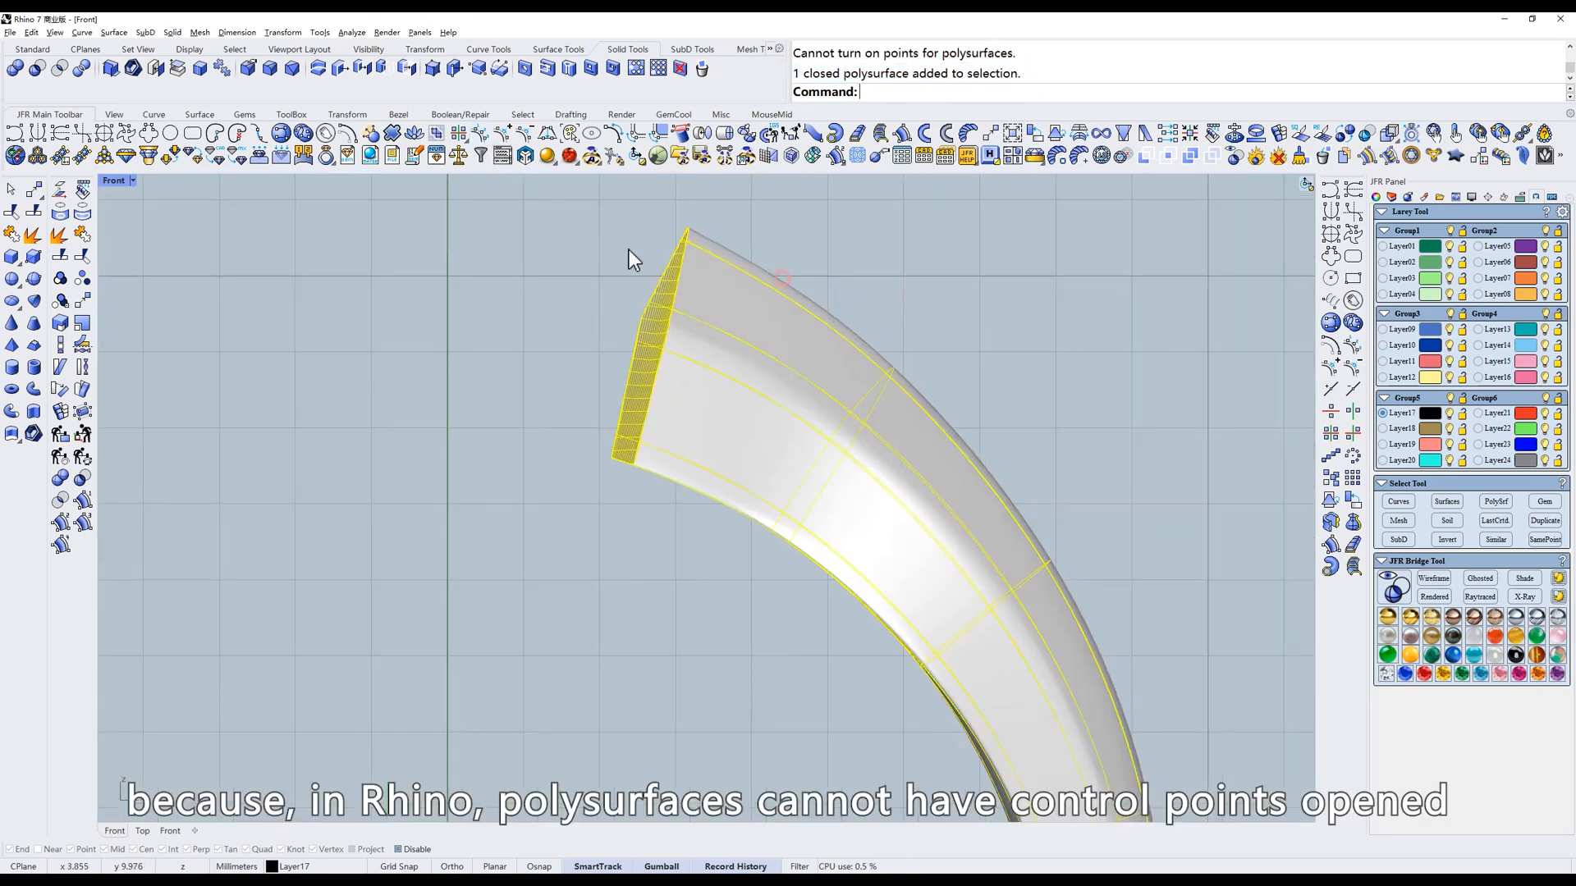
pyautogui.click(483, 154)
pyautogui.scroll(-5, 766, 366)
pyautogui.scroll(6, 811, 338)
pyautogui.scroll(6, 716, 279)
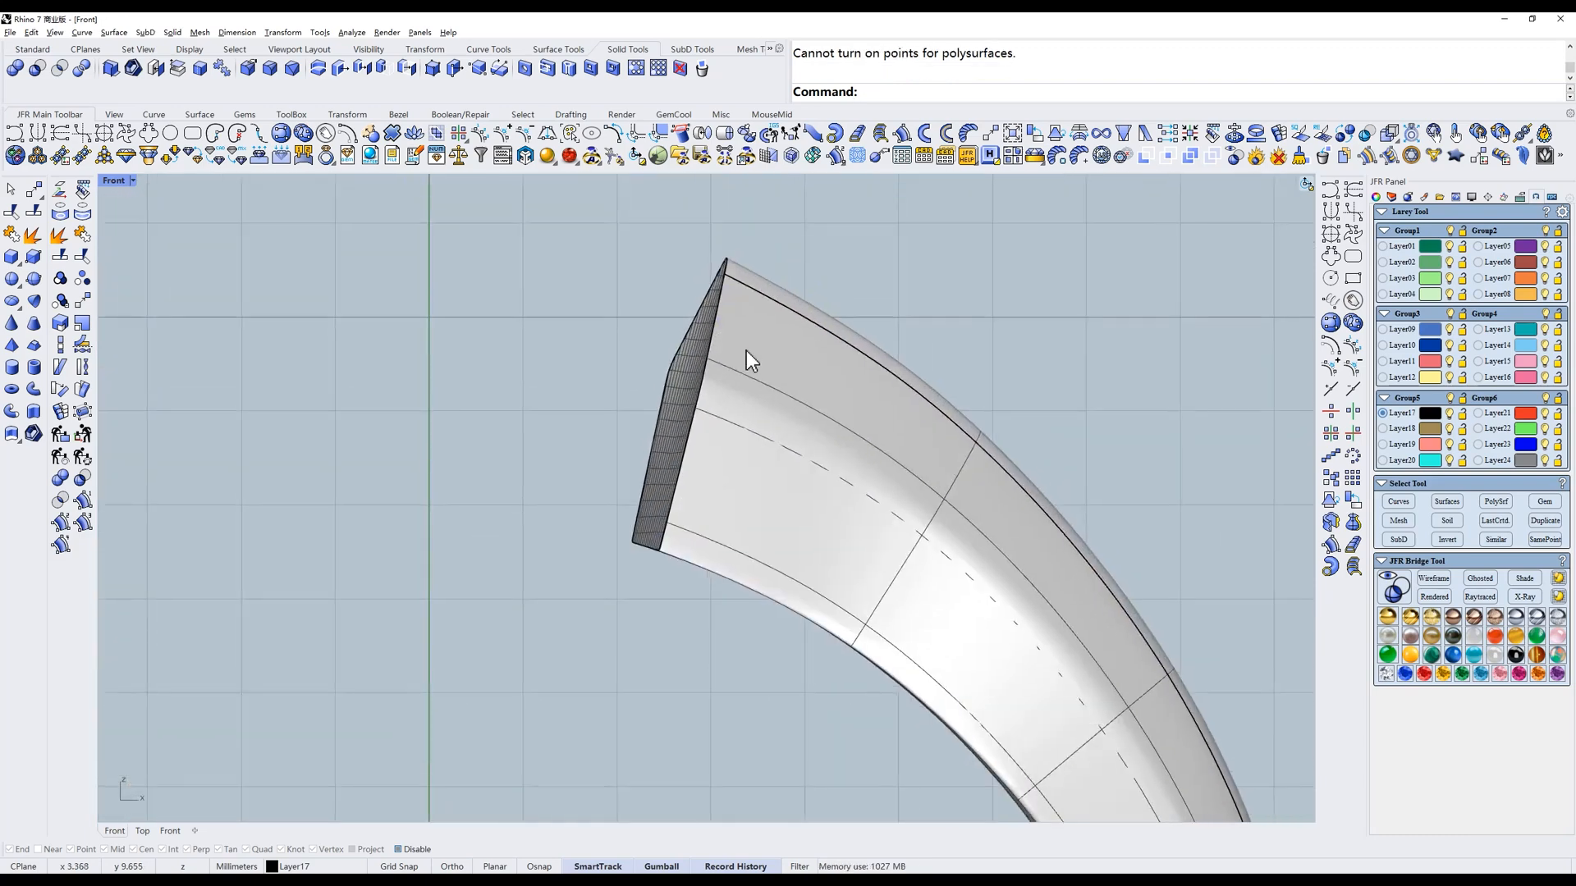
# Explode the capped ring shank into separate surfaces and delete its end caps.
pyautogui.click(745, 350)
pyautogui.click(59, 236)
pyautogui.keyDown('ctrl'); pyautogui.click(910, 374); pyautogui.keyUp('ctrl')
pyautogui.scroll(-6, 910, 375)
pyautogui.press('Delete')
# Display the open shank surface's control points and move the row behind the upper opening.
pyautogui.moveTo(1036, 515); pyautogui.dragTo(727, 352)
pyautogui.click(502, 155)
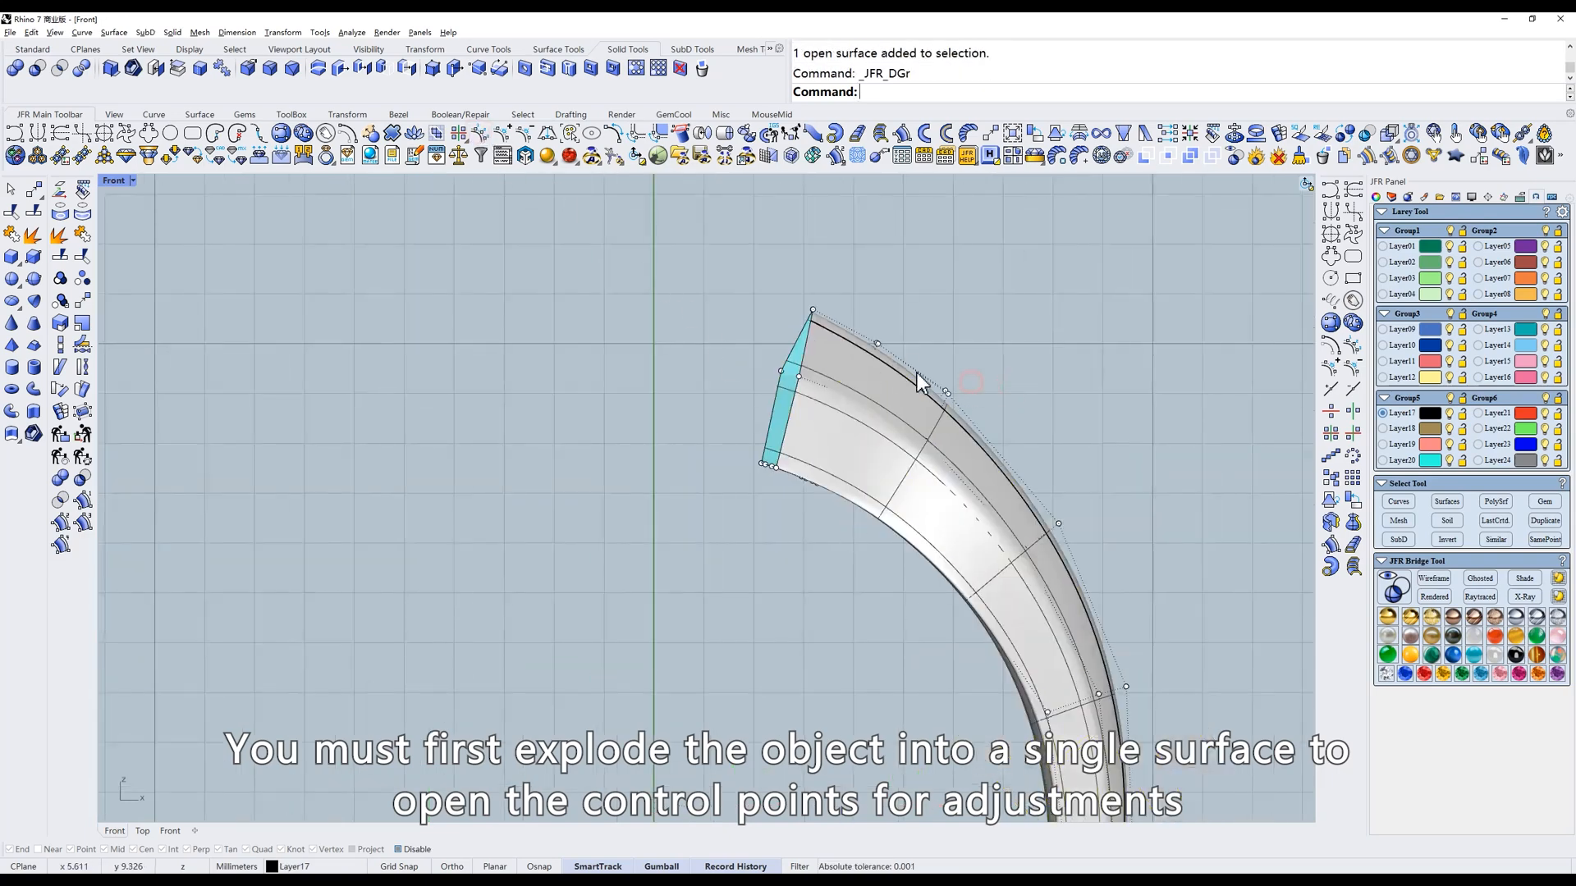
pyautogui.write('w')
pyautogui.press('Return')
pyautogui.scroll(3, 917, 382)
pyautogui.moveTo(885, 333); pyautogui.dragTo(886, 334)
pyautogui.write('s')
pyautogui.press('space')
pyautogui.click(977, 281)
pyautogui.click(989, 249)
# Undo the control point move and hide the open shank's points in shaded display.
pyautogui.hotkey('ctrl', 'z')
pyautogui.press('Escape')
pyautogui.scroll(-4, 967, 416)
pyautogui.press('Escape')
pyautogui.write('s')
pyautogui.press('Return')
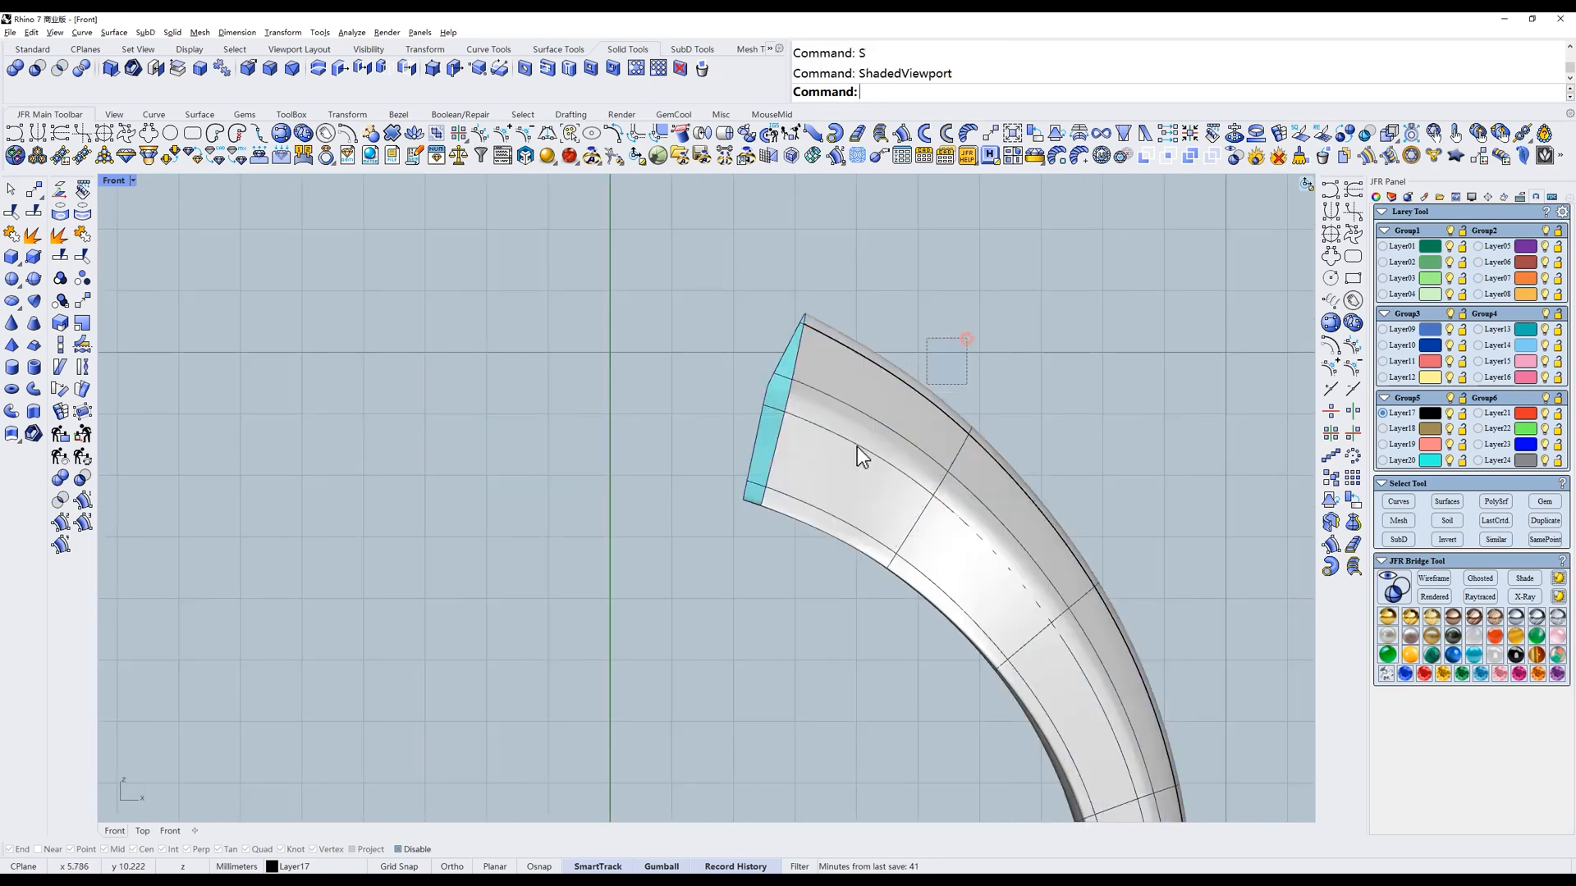
# Close the open shank with the Single Surface Cap tool and check that it is one closed surface.
pyautogui.click(831, 417)
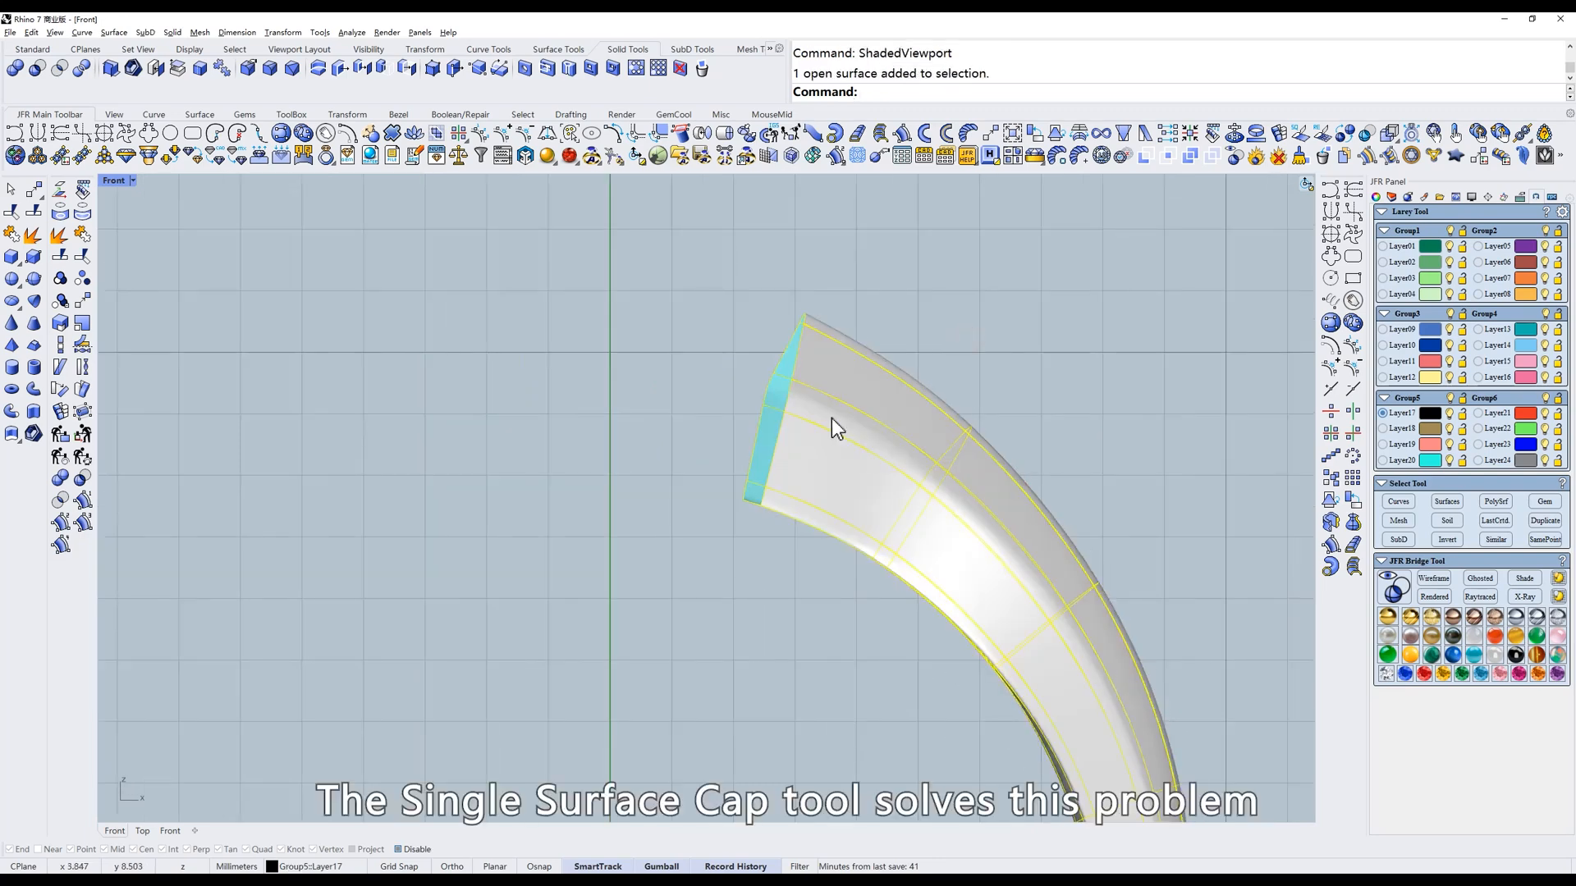
pyautogui.click(726, 134)
pyautogui.scroll(2, 985, 317)
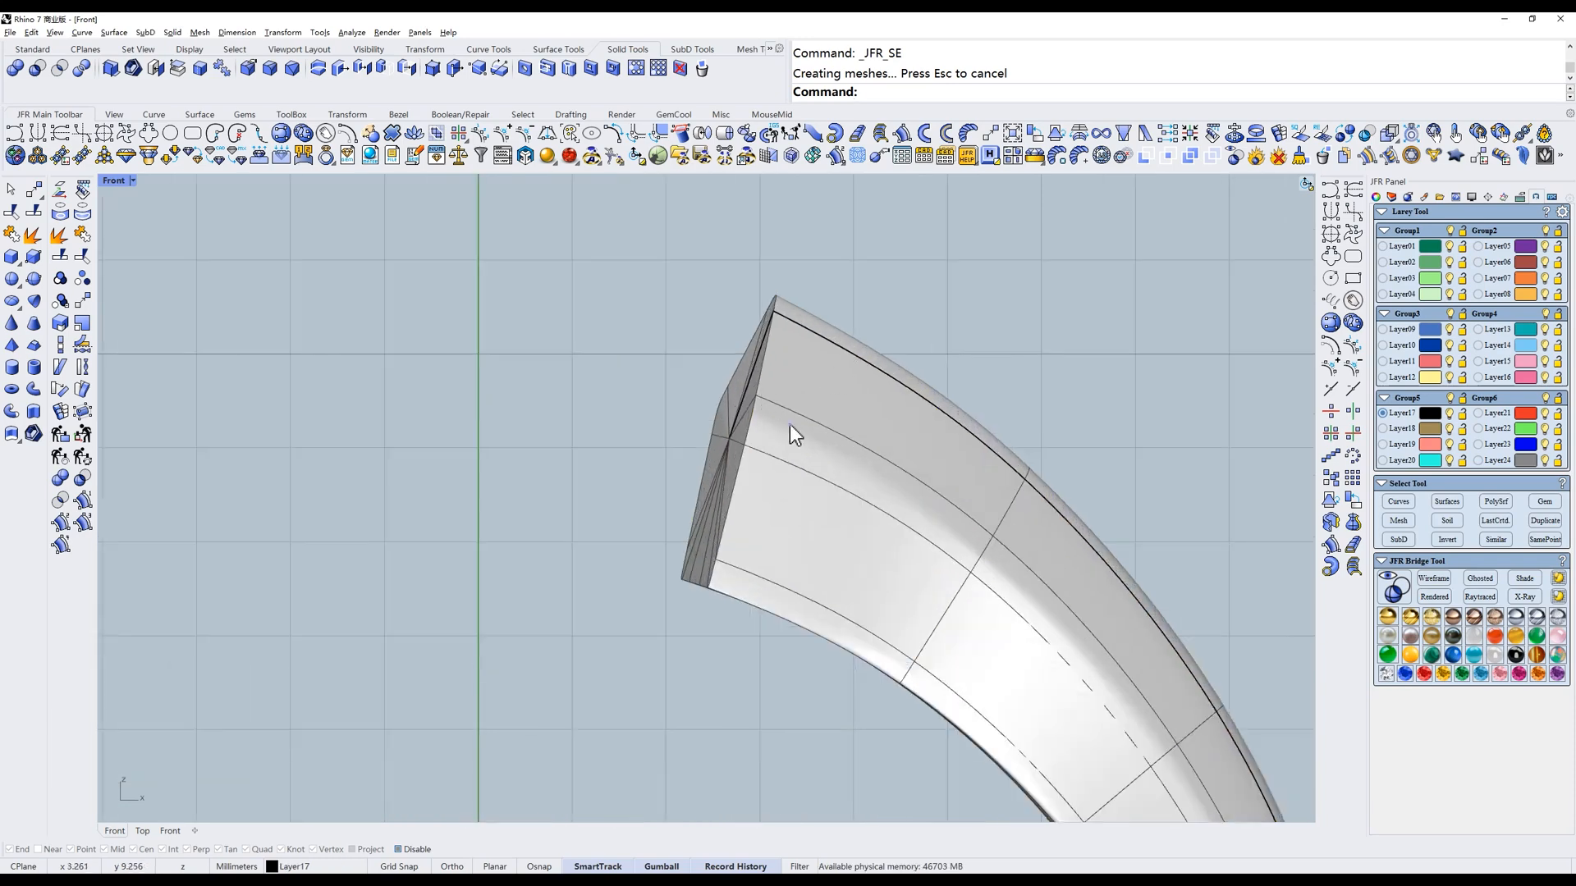
pyautogui.moveTo(789, 426); pyautogui.dragTo(911, 417, button='right')
pyautogui.click(911, 417)
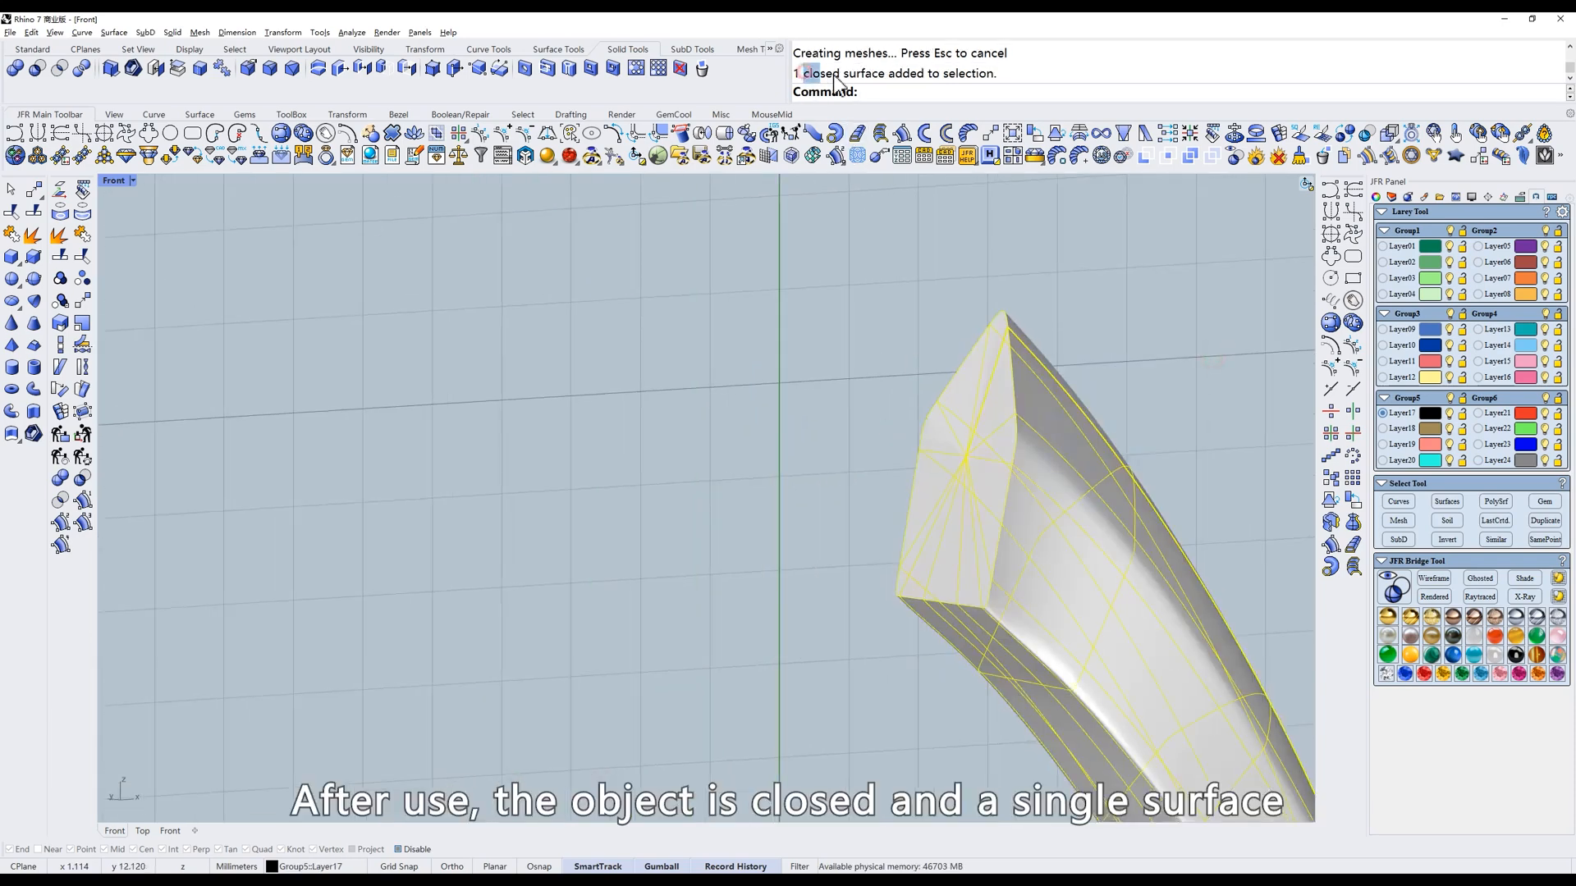
pyautogui.write('f')
pyautogui.press('Return')
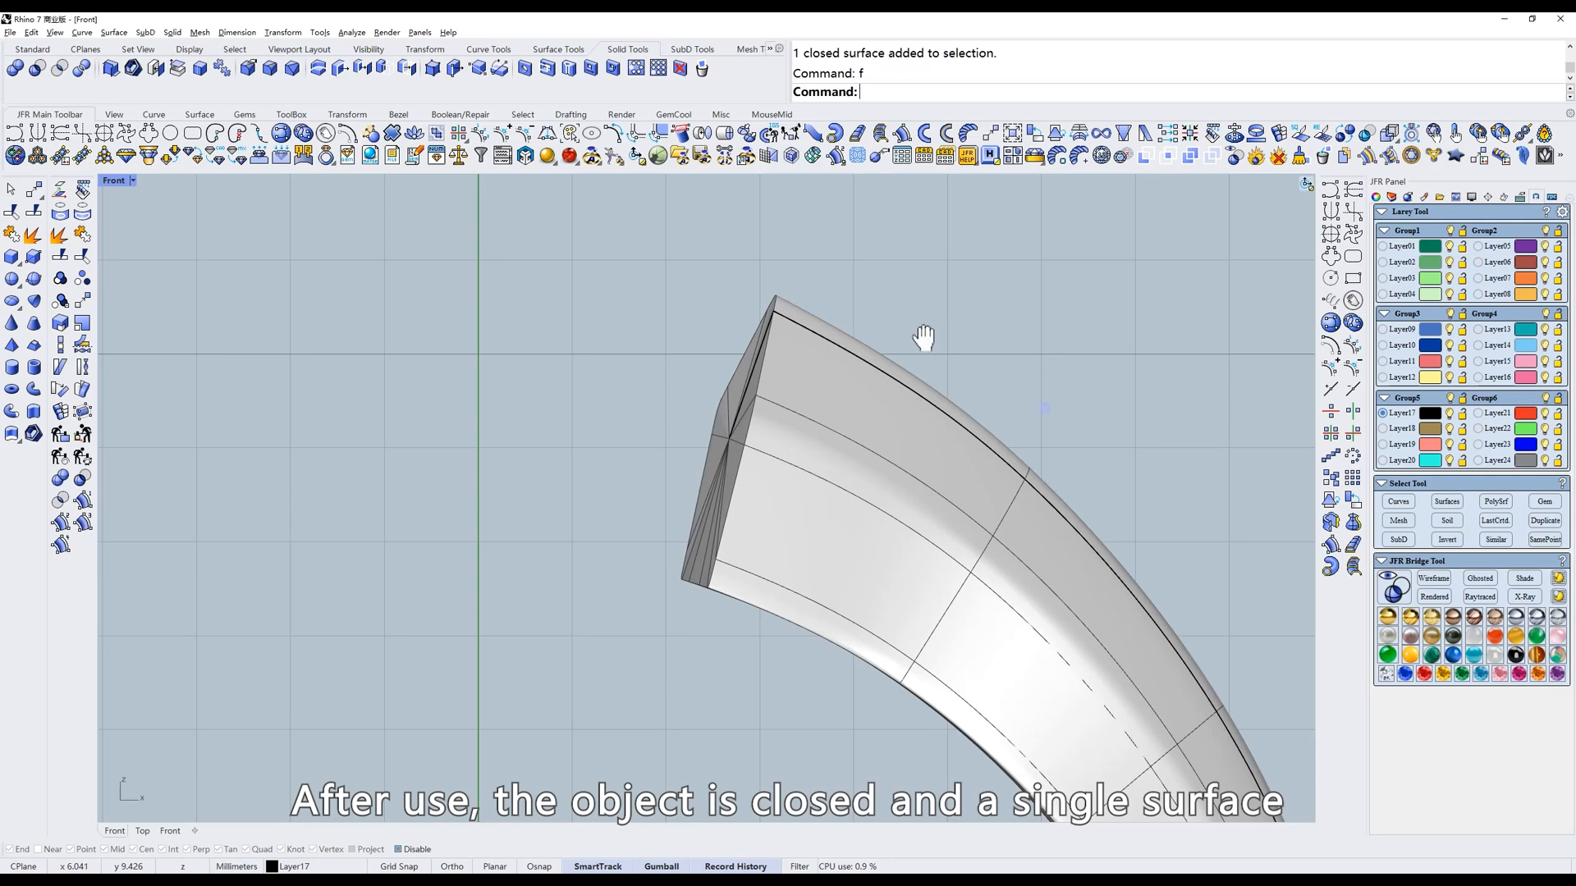
# Display the closed single-surface shank's control points and move the row behind its sealed end.
pyautogui.click(483, 136)
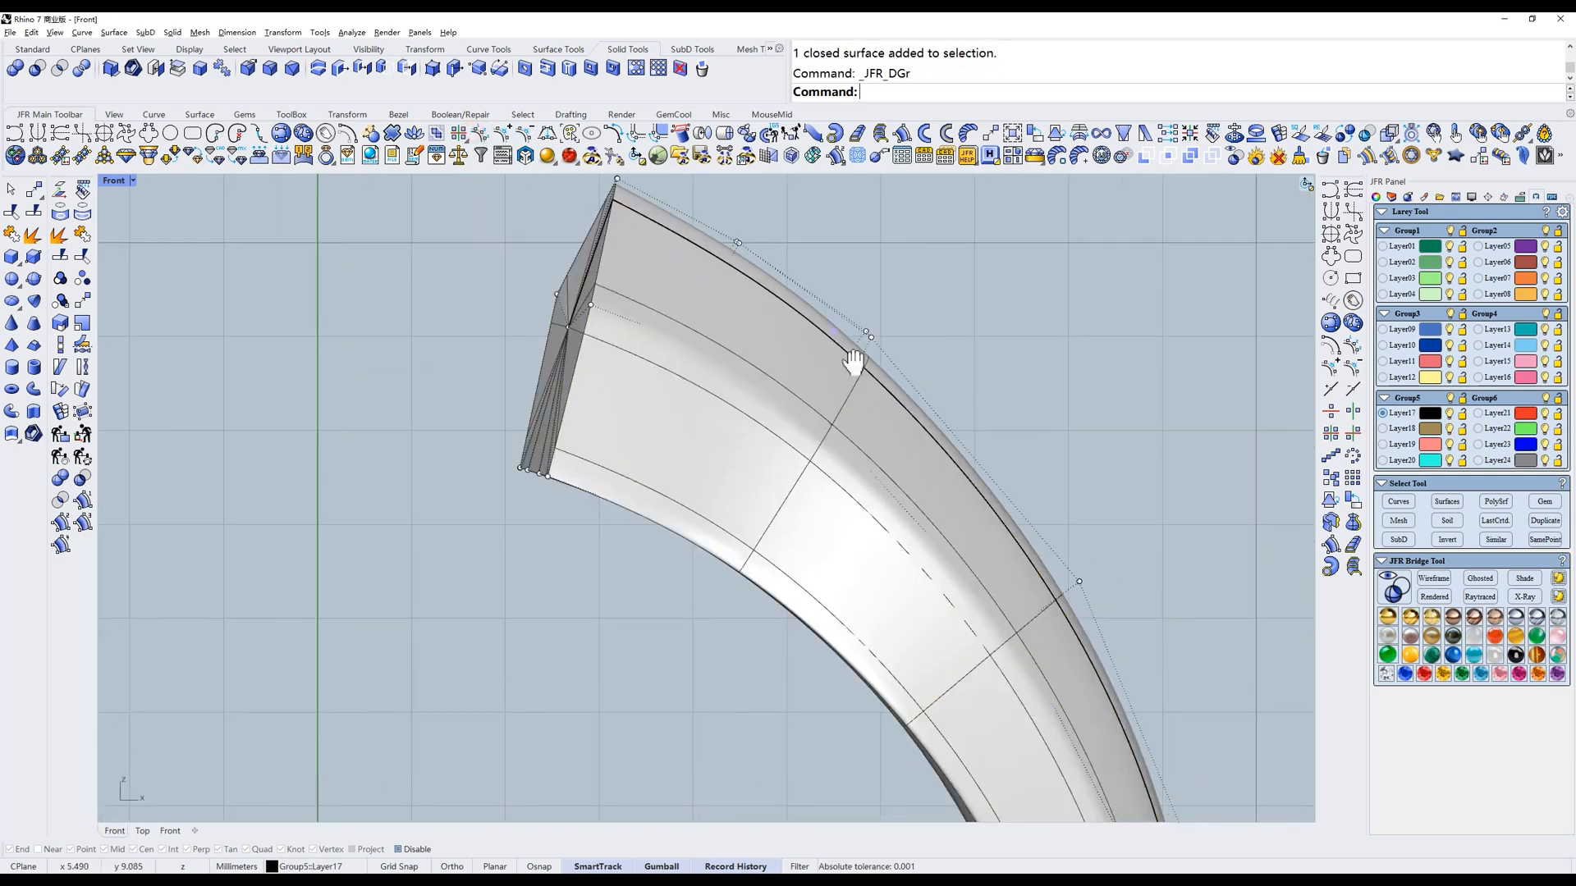
pyautogui.moveTo(710, 249); pyautogui.dragTo(722, 328, button='right')
pyautogui.write('w')
pyautogui.press('Return')
pyautogui.moveTo(666, 254); pyautogui.dragTo(780, 402)
pyautogui.keyDown('shift'); pyautogui.moveTo(657, 440); pyautogui.dragTo(781, 373); pyautogui.keyUp('shift')
pyautogui.write('s')
pyautogui.press('Return')
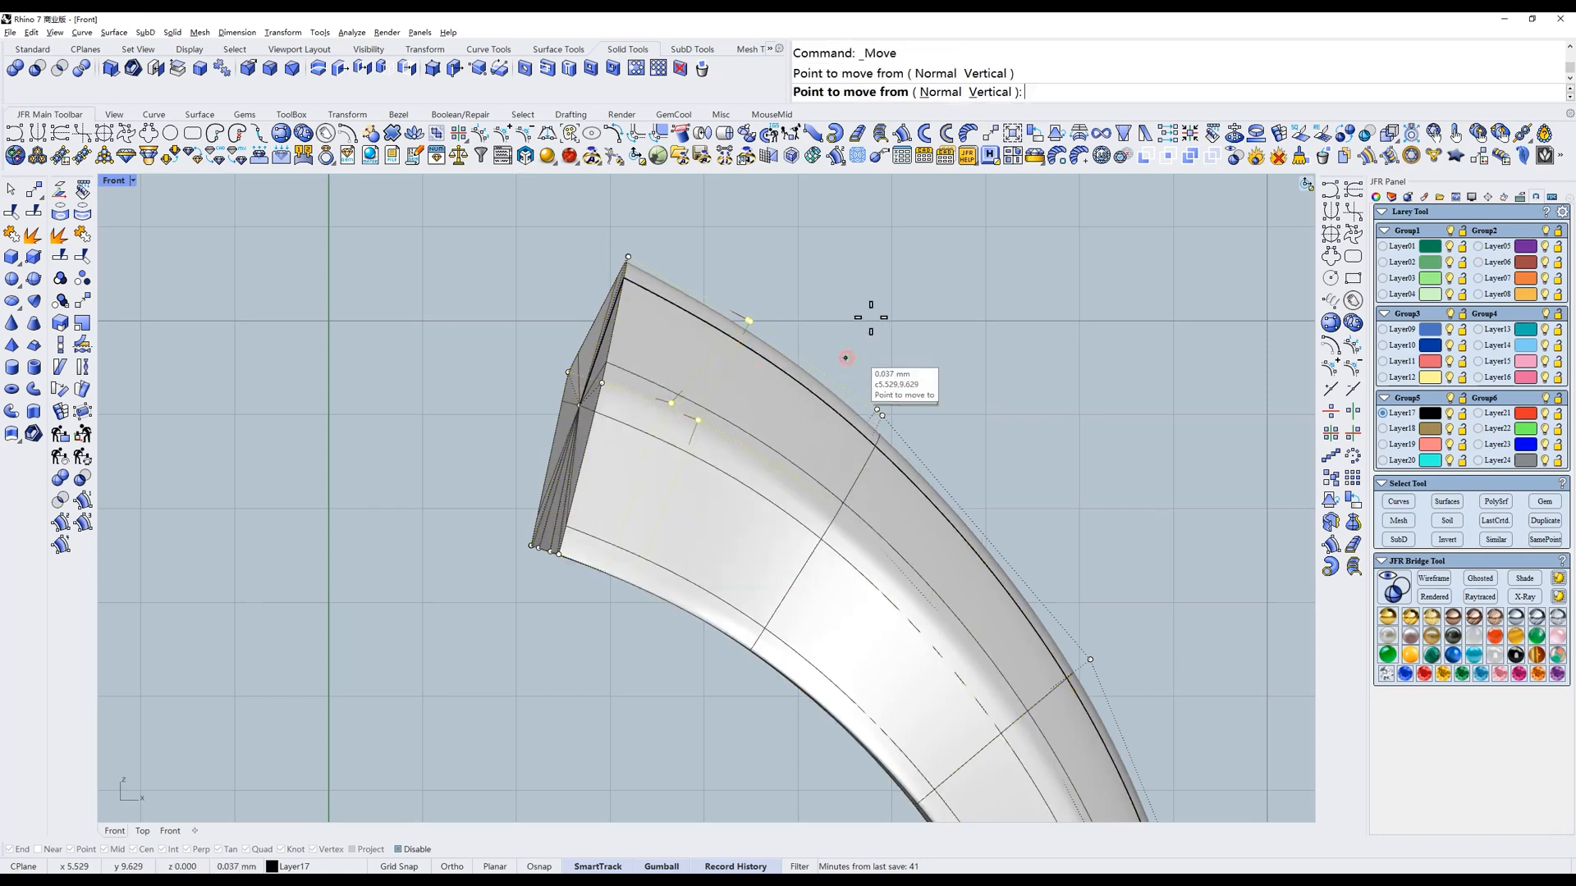
# Undo the control point move and examine the corners of the sealed end in wireframe.
pyautogui.hotkey('ctrl', 'z')
pyautogui.press('Escape')
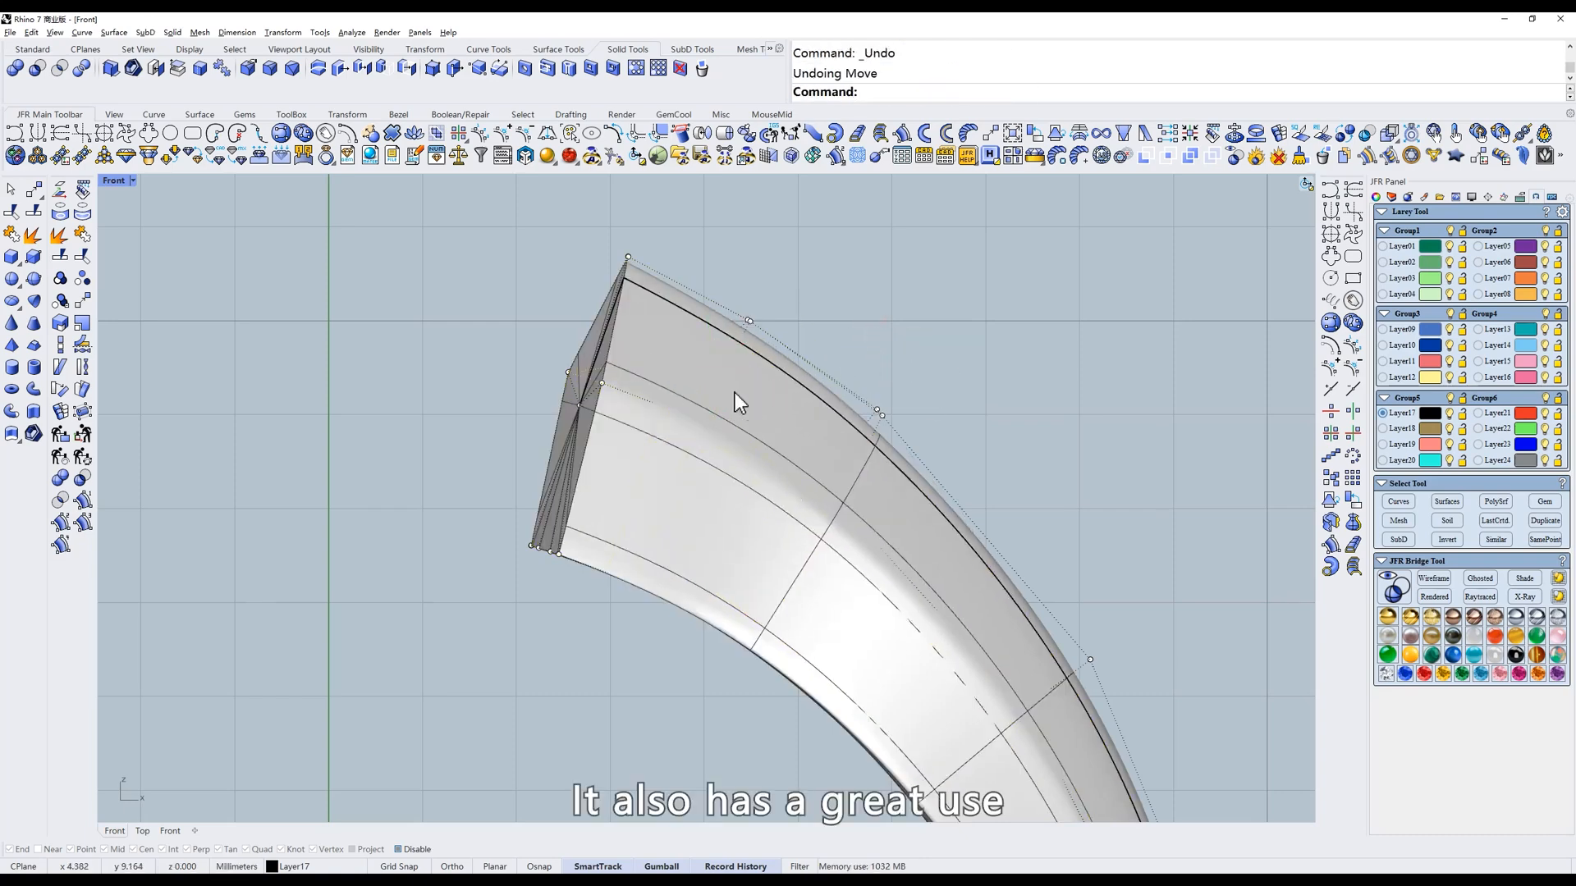
pyautogui.keyDown('ctrl'); pyautogui.keyDown('shift'); pyautogui.moveTo(653, 347); pyautogui.dragTo(694, 304, button='right'); pyautogui.keyUp('shift'); pyautogui.keyUp('ctrl')
pyautogui.scroll(6, 628, 322)
pyautogui.write('w')
pyautogui.press('Return')
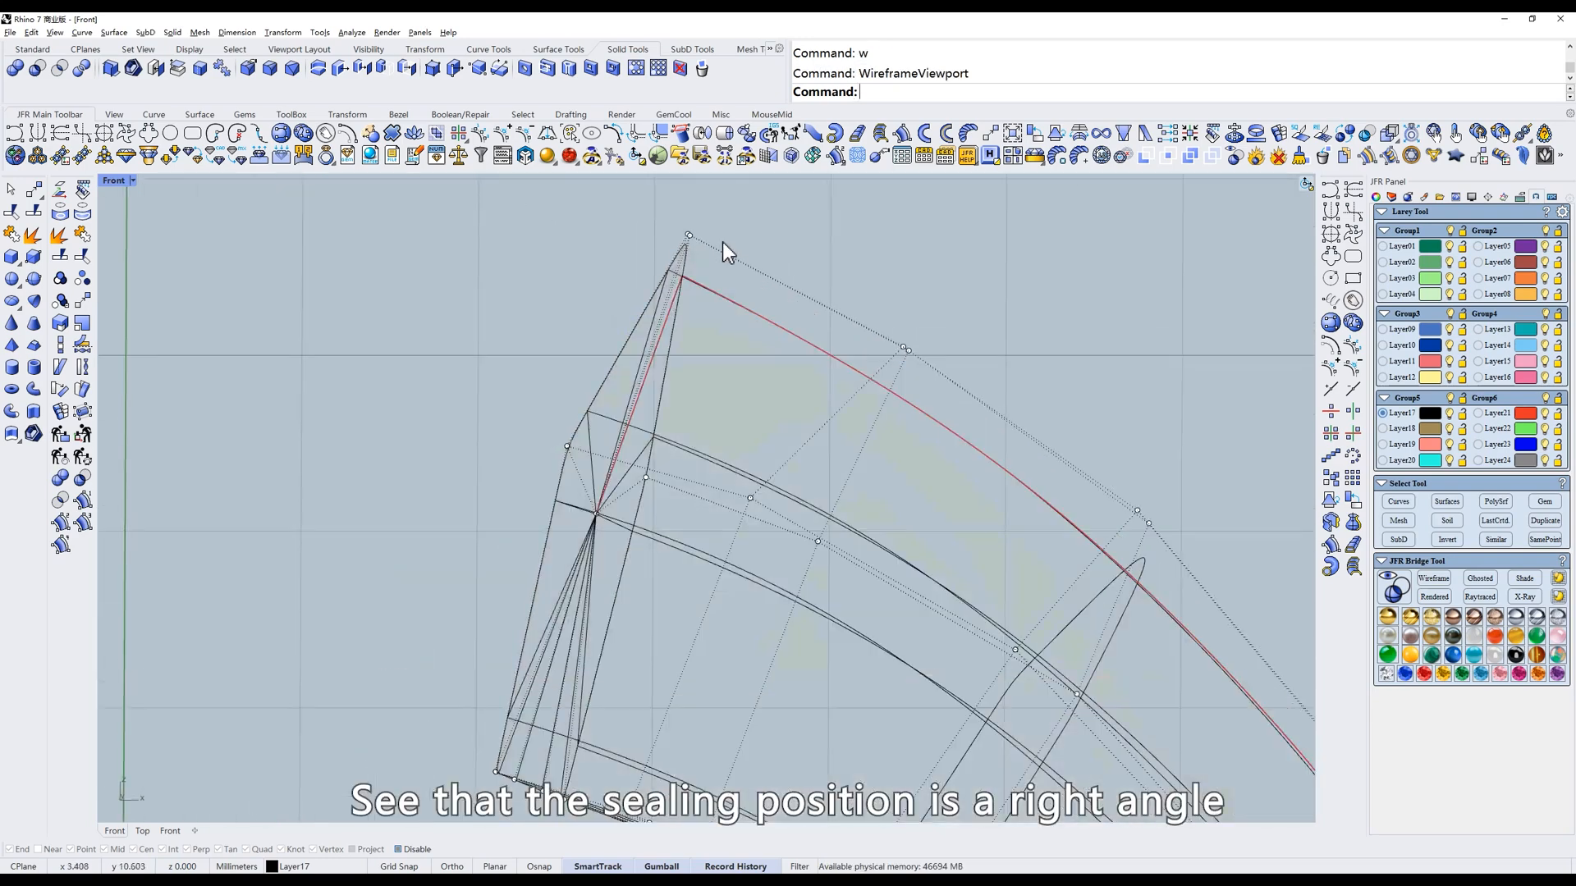
# Round the sealed ends of the closed shank surface with Make Uniform in shaded Front view.
pyautogui.write('f')
pyautogui.press('Return')
pyautogui.write('s')
pyautogui.press('Return')
pyautogui.click(766, 347)
pyautogui.click(559, 51)
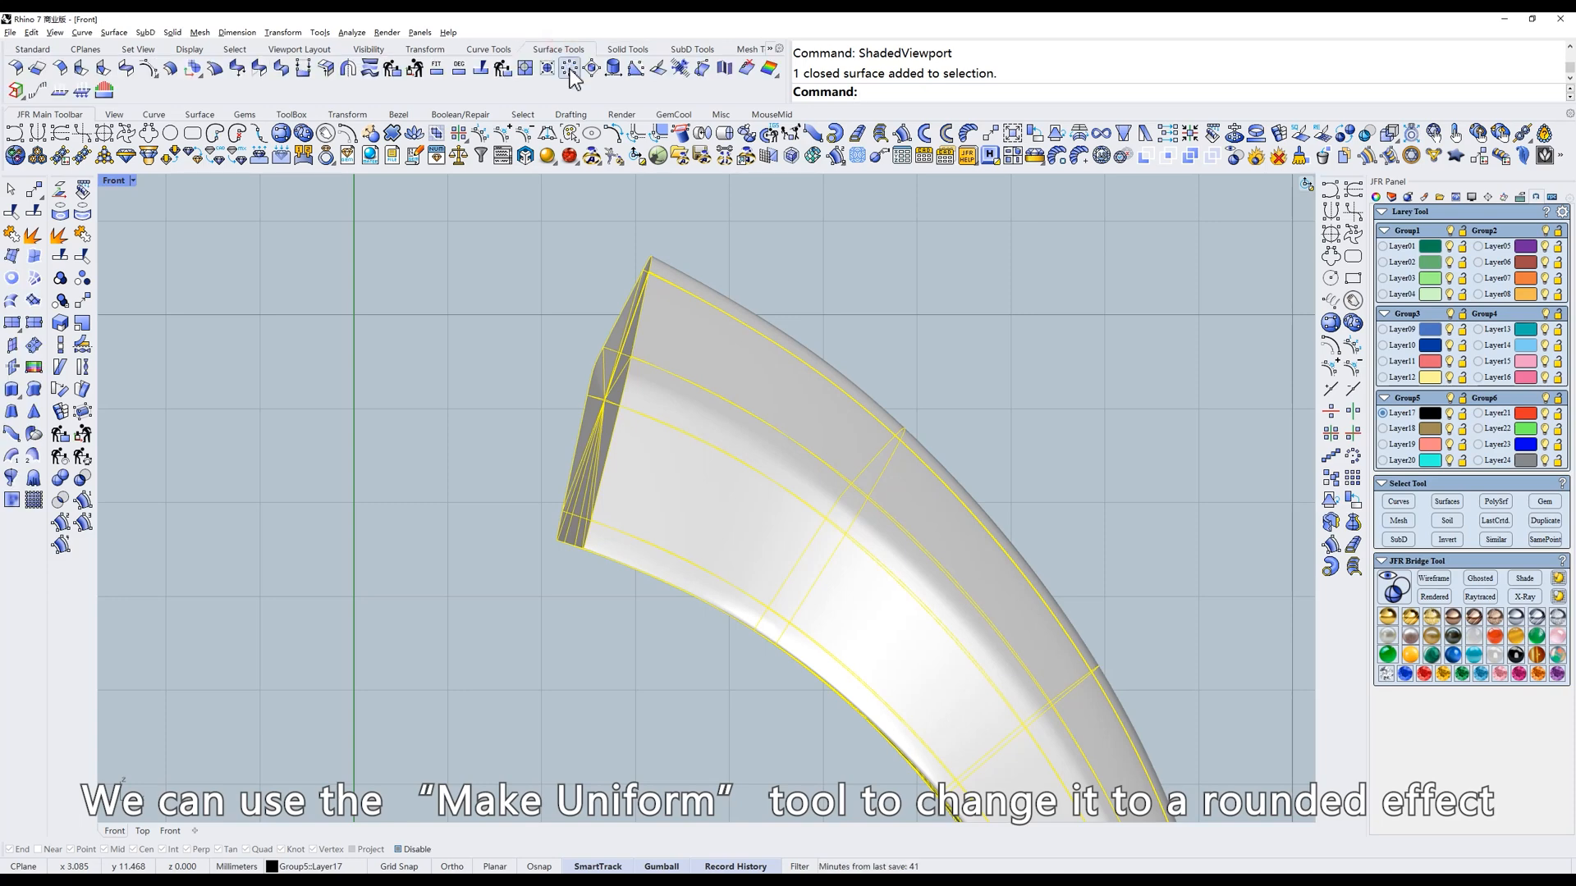
pyautogui.click(569, 69)
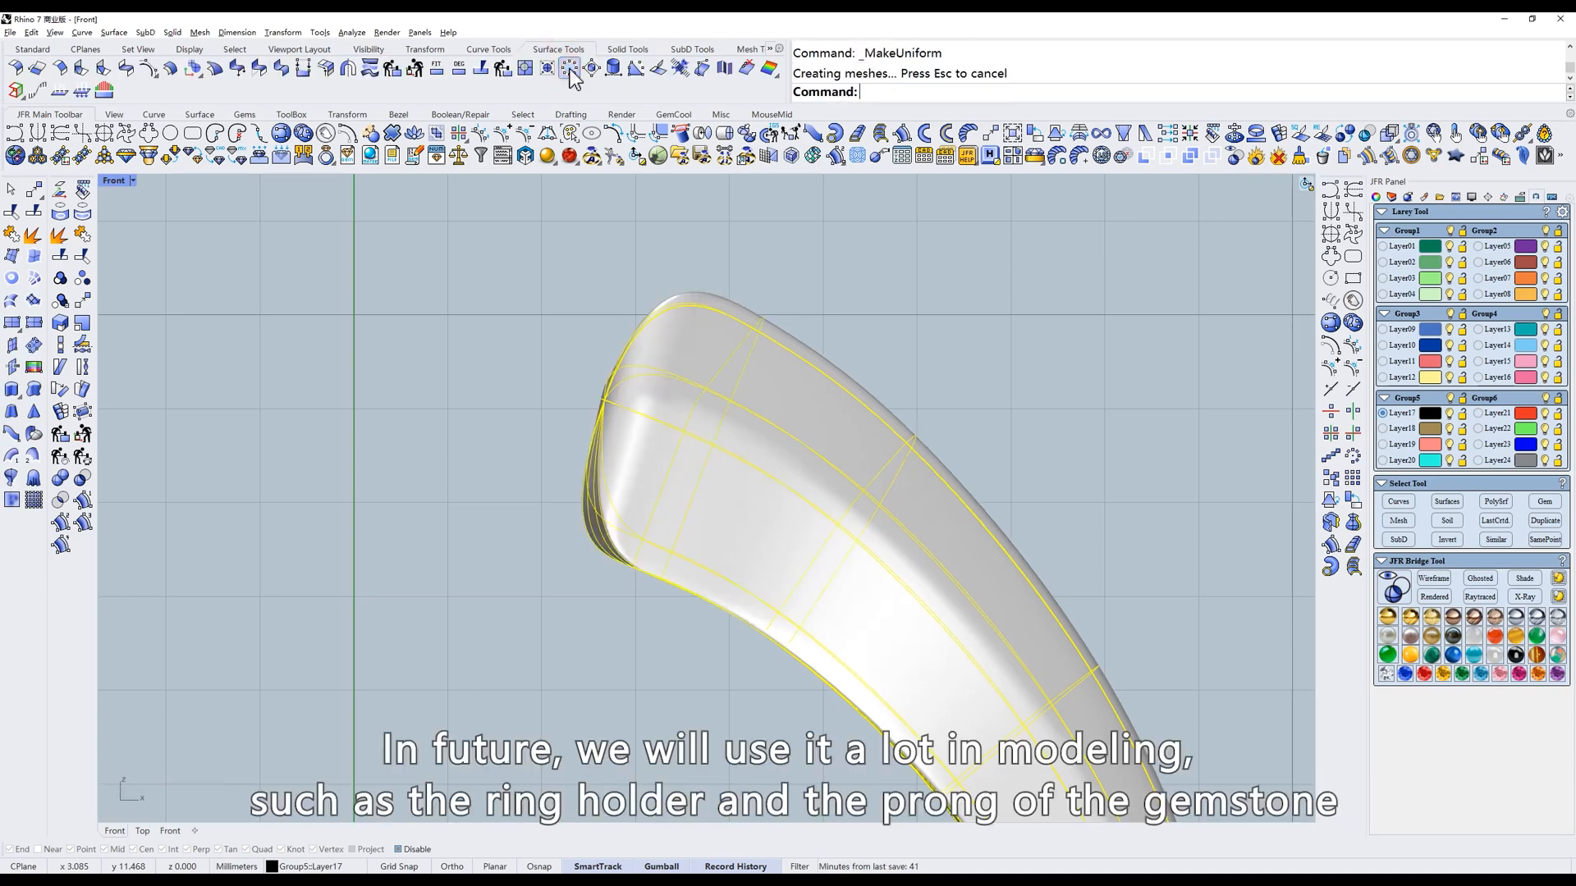
# Move the rounded cap's central control points down to the shank's lower inner corner, then hide the points and check the shape.
pyautogui.scroll(5, 623, 415)
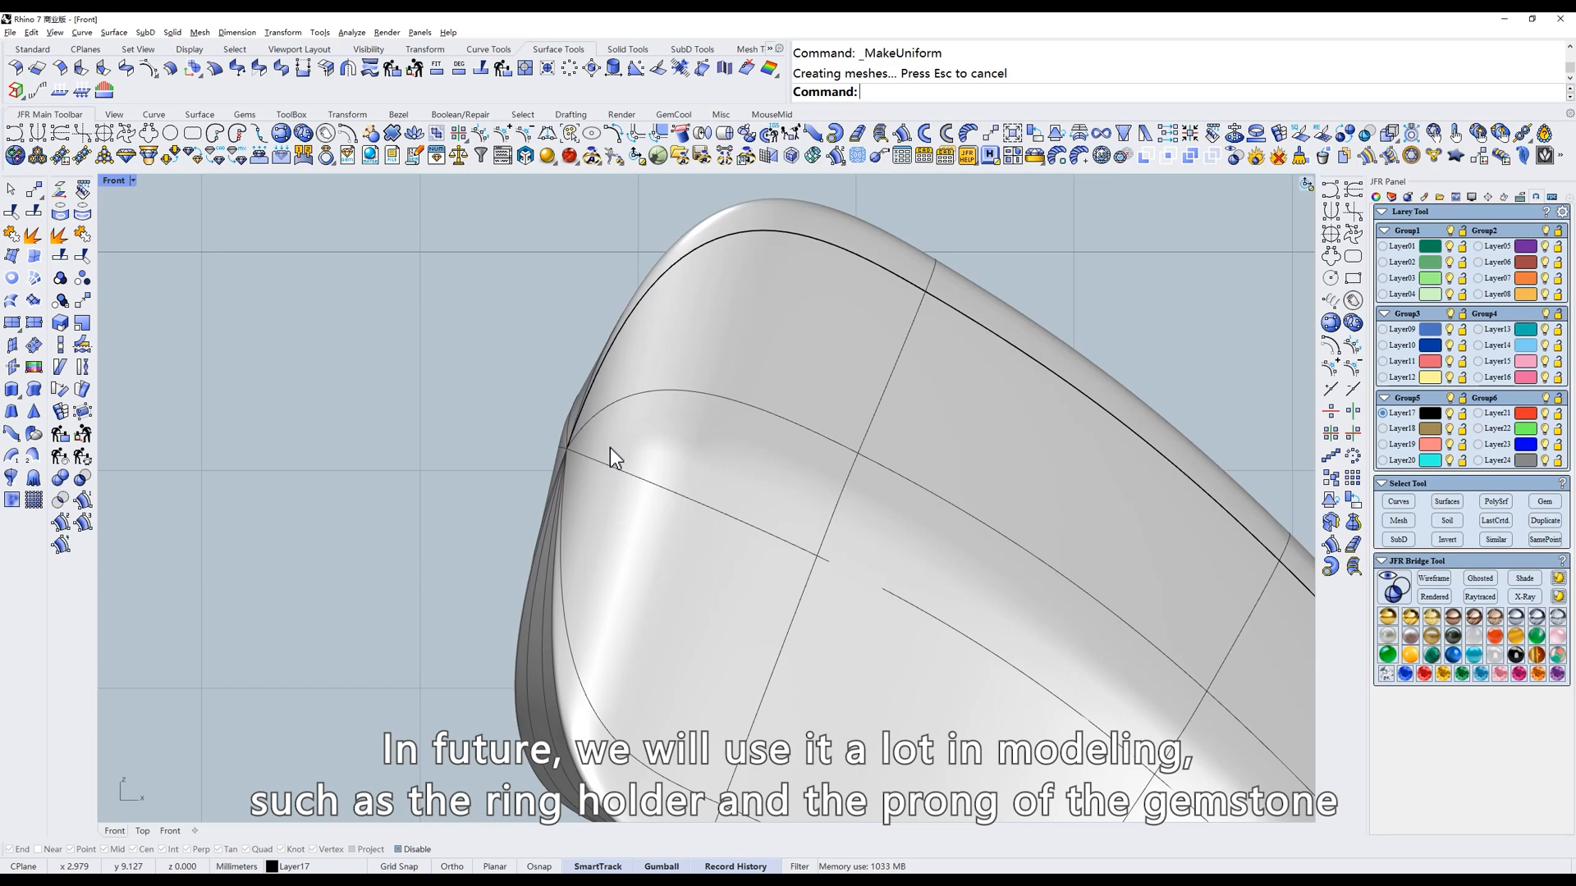
pyautogui.click(564, 457)
pyautogui.click(480, 133)
pyautogui.click(579, 460)
pyautogui.moveTo(579, 460); pyautogui.dragTo(511, 651)
pyautogui.click(466, 398)
pyautogui.scroll(-6, 625, 411)
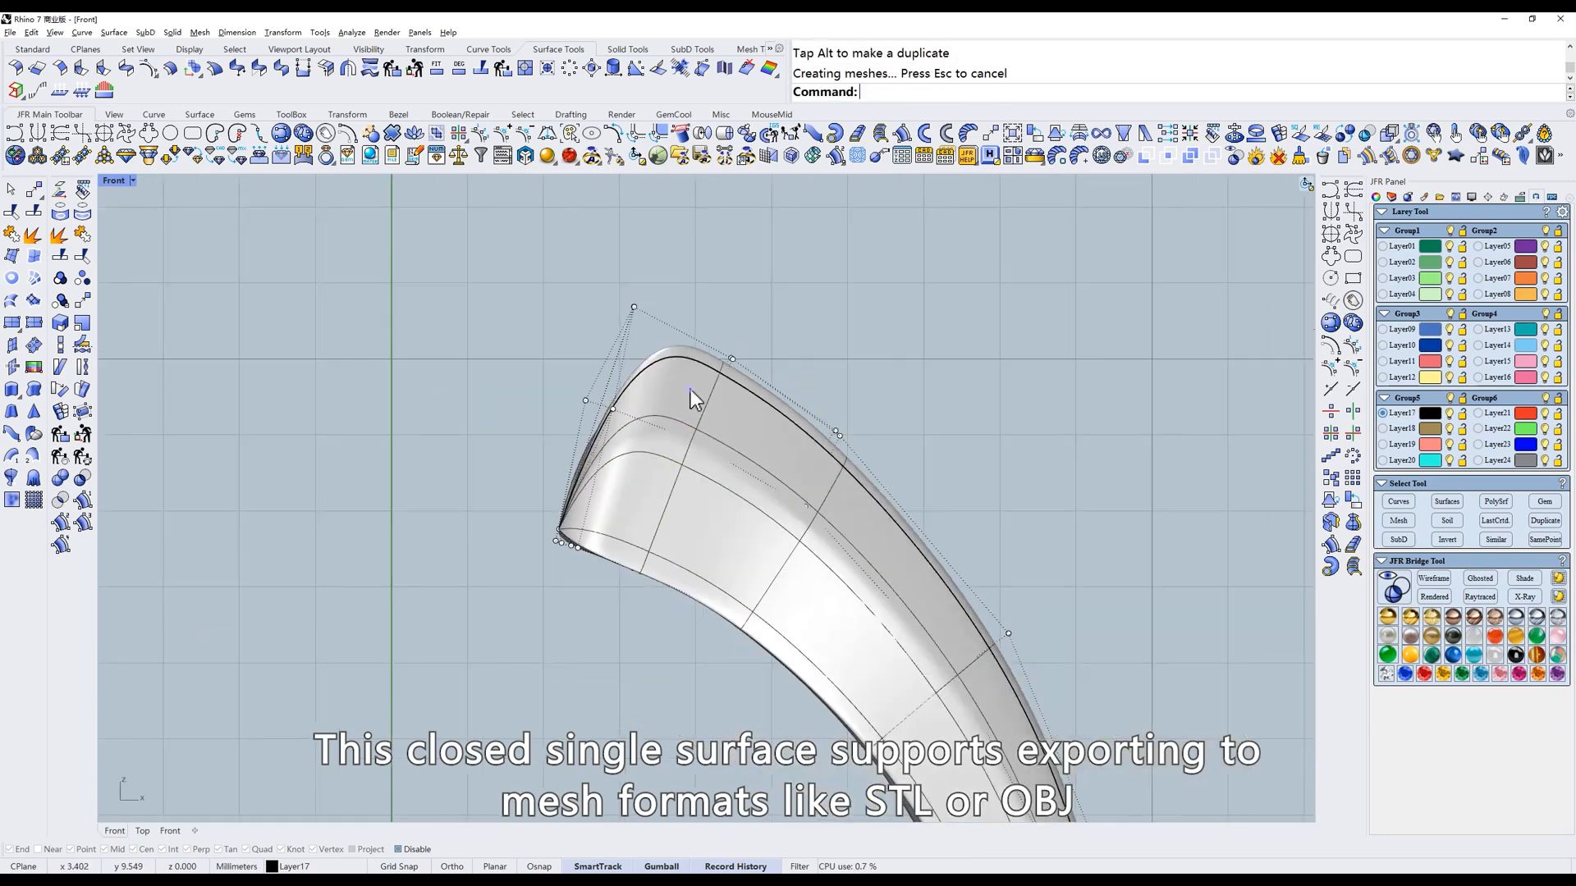
pyautogui.keyDown('ctrl'); pyautogui.keyDown('shift'); pyautogui.moveTo(692, 395); pyautogui.dragTo(637, 381, button='right'); pyautogui.keyUp('shift'); pyautogui.keyUp('ctrl')
pyautogui.press('Escape')
pyautogui.keyDown('ctrl'); pyautogui.keyDown('shift'); pyautogui.moveTo(641, 436); pyautogui.dragTo(687, 447, button='right'); pyautogui.keyUp('shift'); pyautogui.keyUp('ctrl')
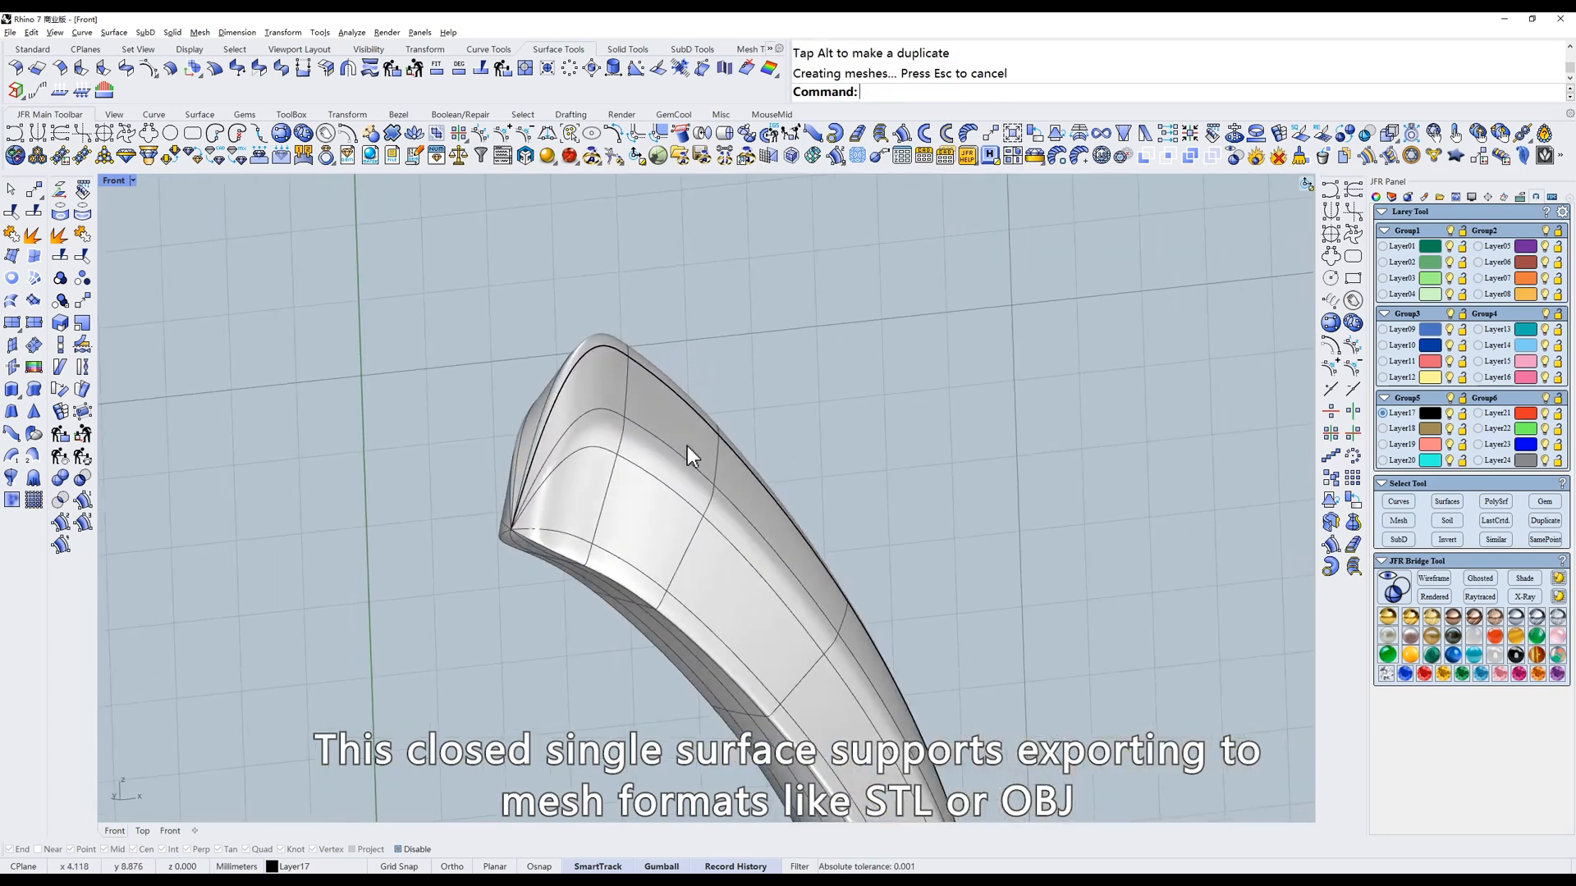
pyautogui.keyDown('ctrl'); pyautogui.keyDown('shift'); pyautogui.moveTo(565, 416); pyautogui.dragTo(538, 416, button='right'); pyautogui.keyUp('shift'); pyautogui.keyUp('ctrl')
pyautogui.write('f')
pyautogui.press('Return')
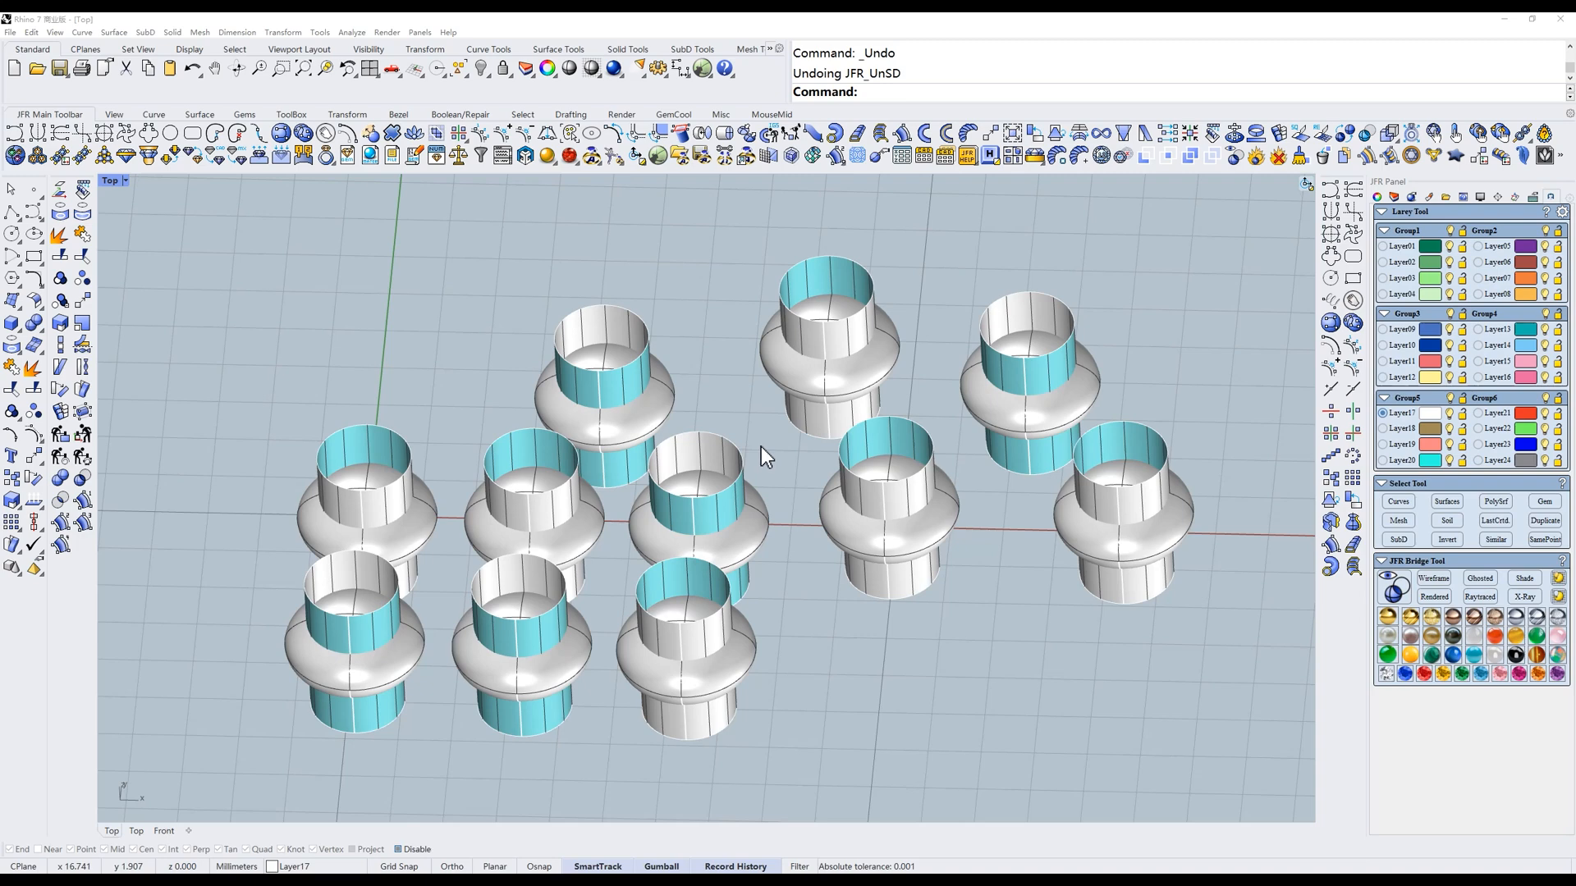
# Display the direction arrows of the second cylinder in the middle row and inspect its surface normals from above.
pyautogui.moveTo(746, 447); pyautogui.dragTo(745, 461, button='right')
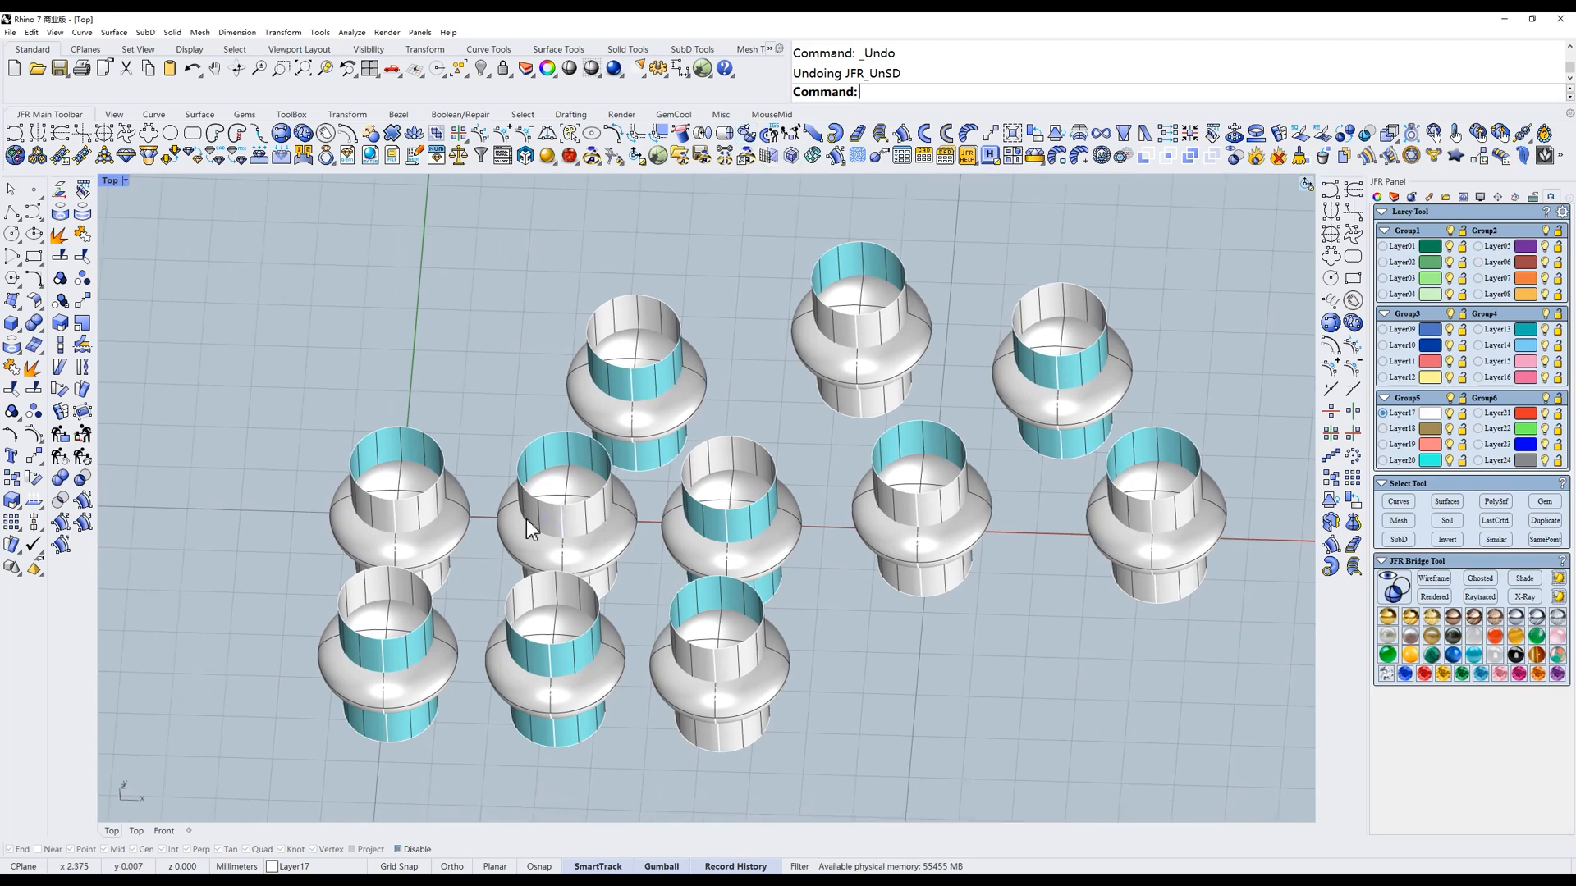
pyautogui.scroll(2, 525, 519)
pyautogui.scroll(2, 627, 479)
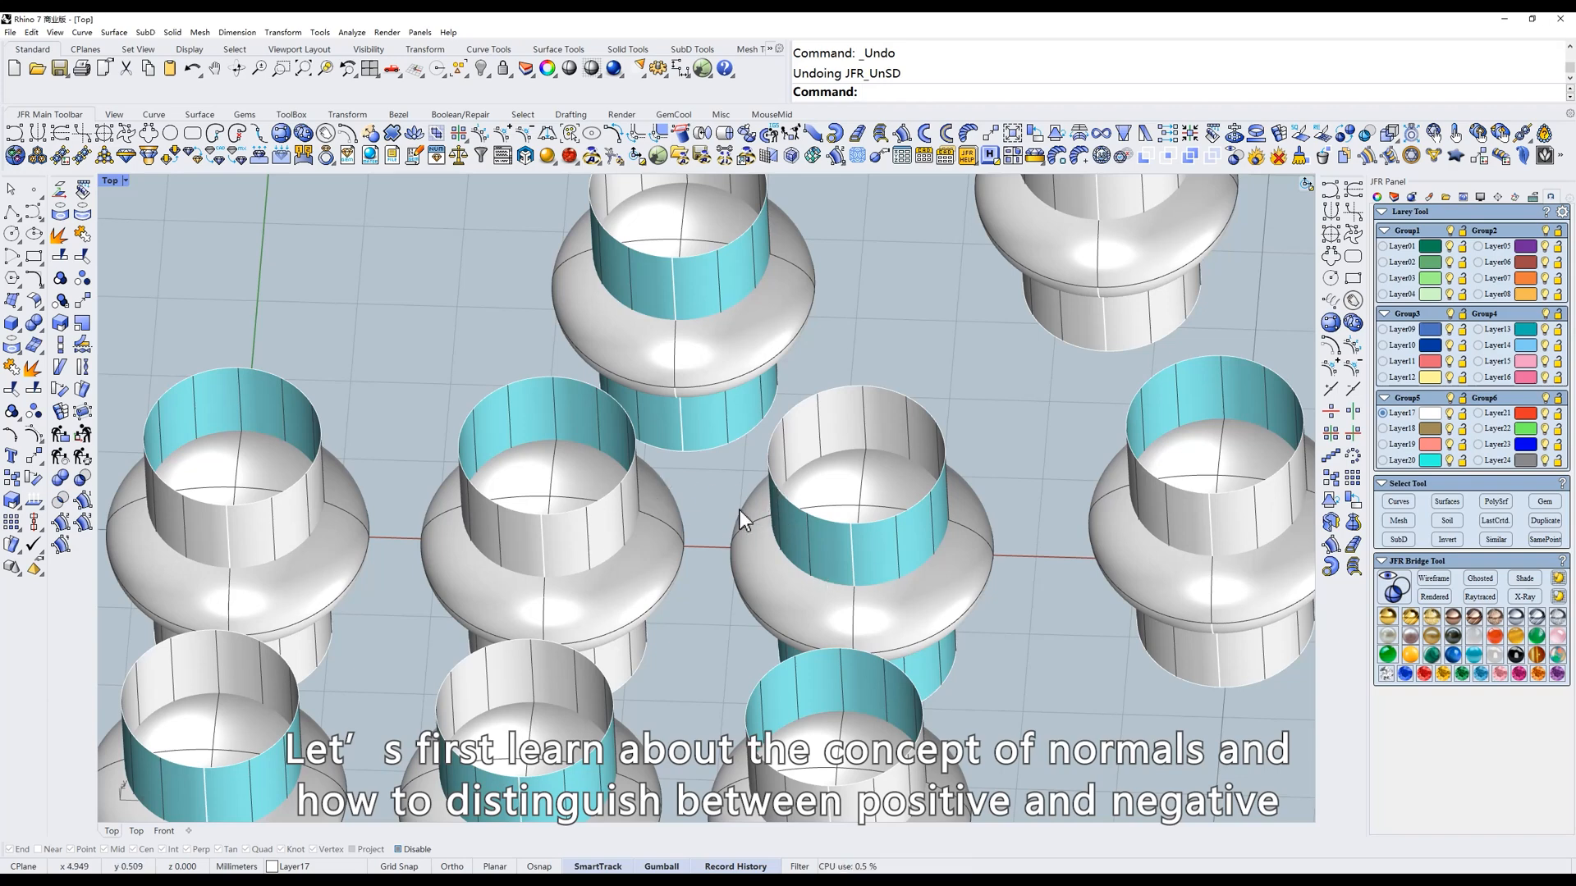
pyautogui.moveTo(740, 510); pyautogui.dragTo(708, 548, button='right')
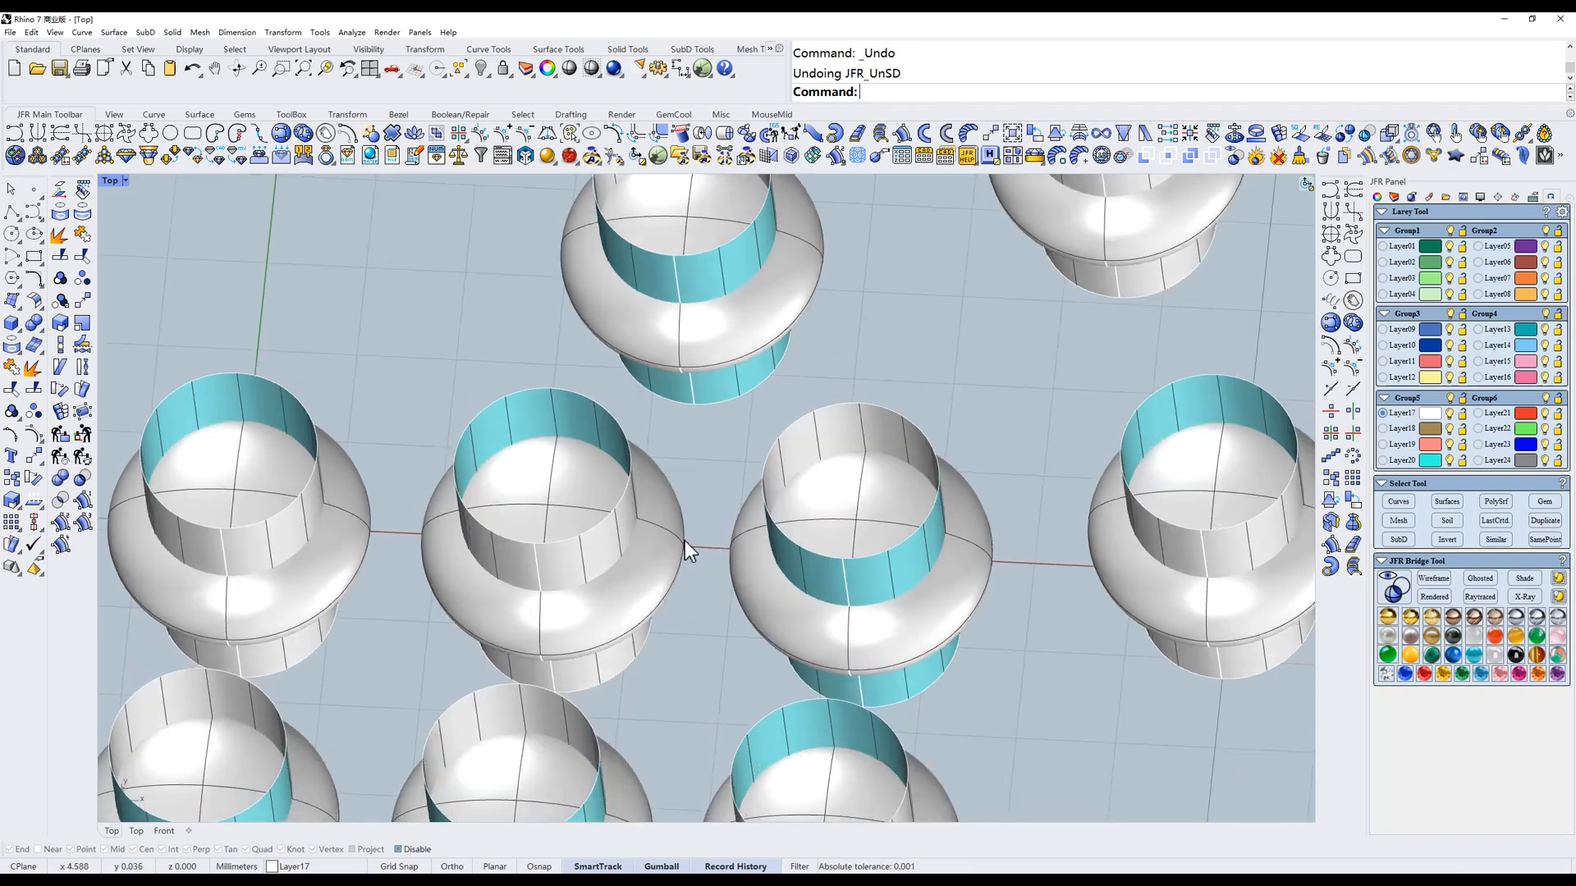
pyautogui.click(574, 416)
pyautogui.scroll(2, 574, 416)
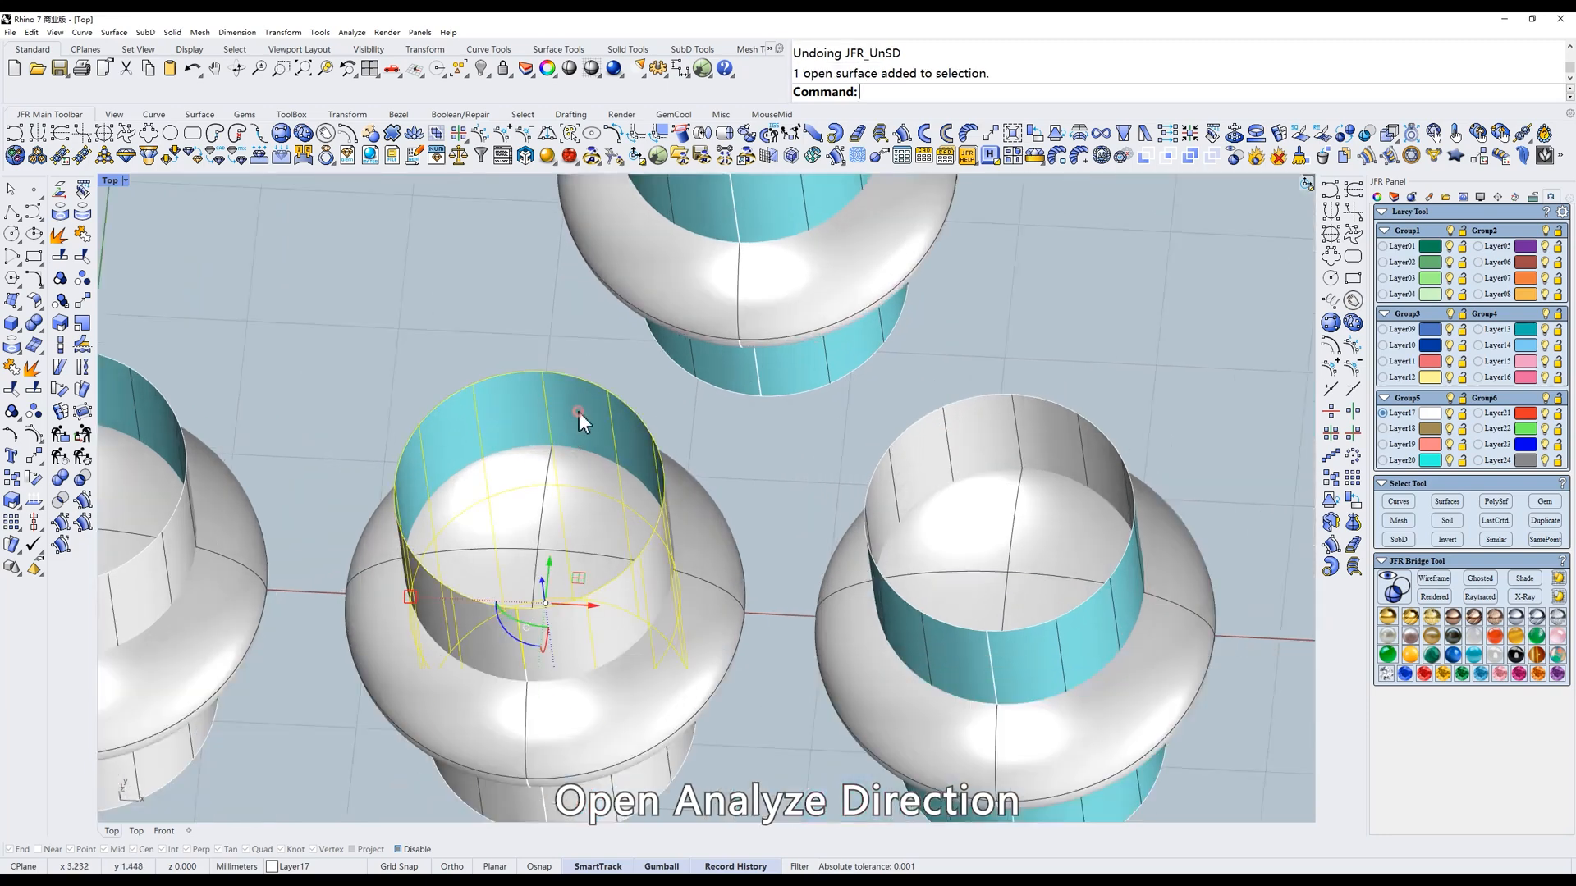
pyautogui.click(82, 478)
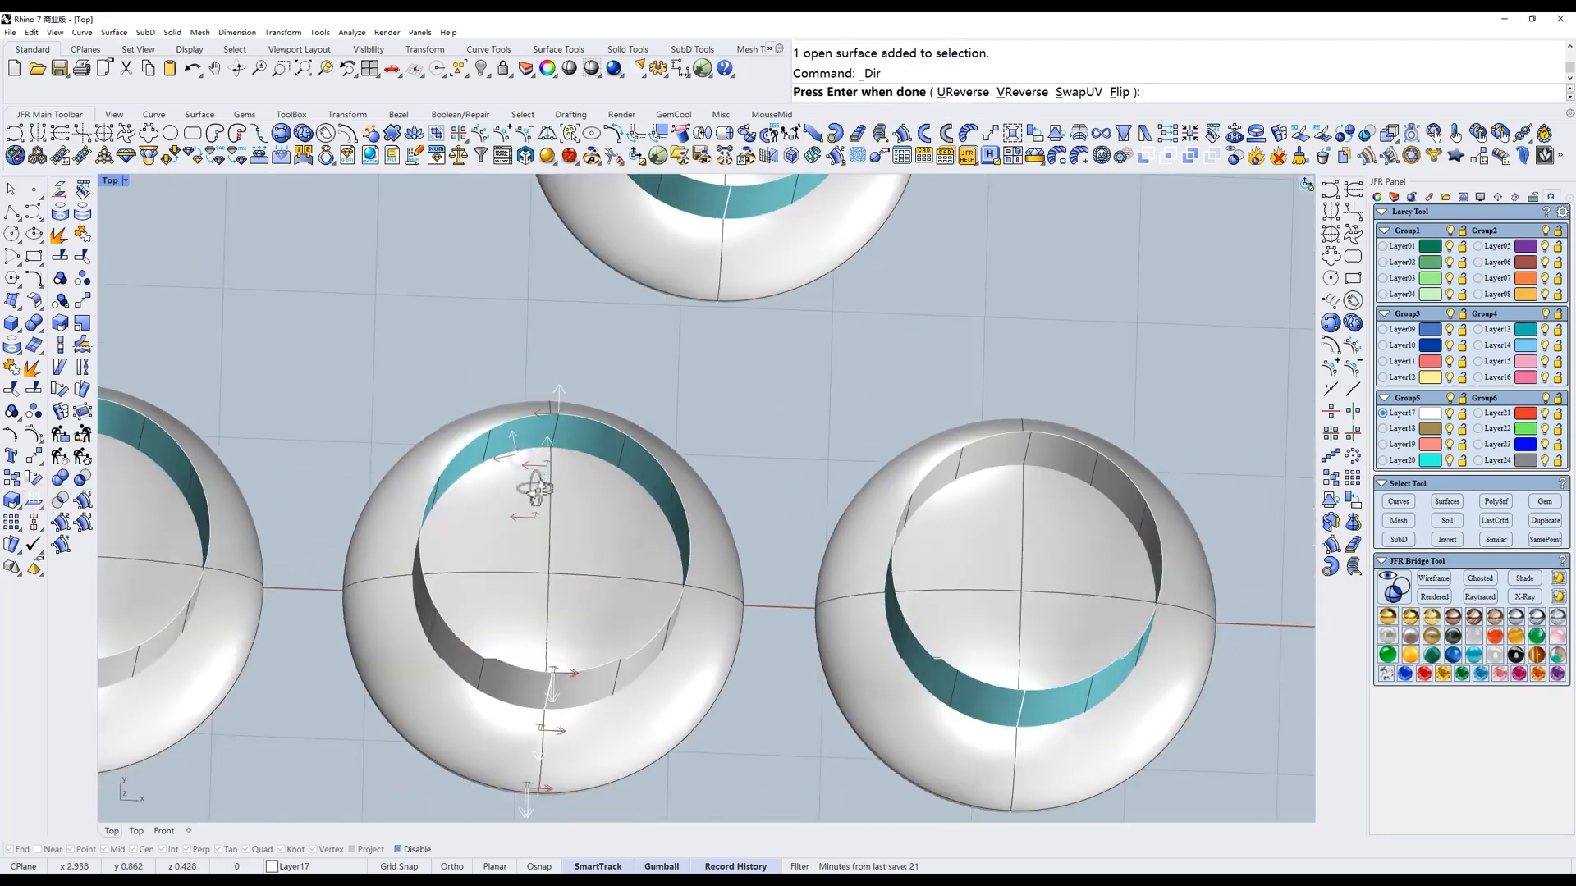
pyautogui.moveTo(412, 457); pyautogui.dragTo(528, 482, button='right')
pyautogui.moveTo(665, 503); pyautogui.dragTo(647, 496, button='right')
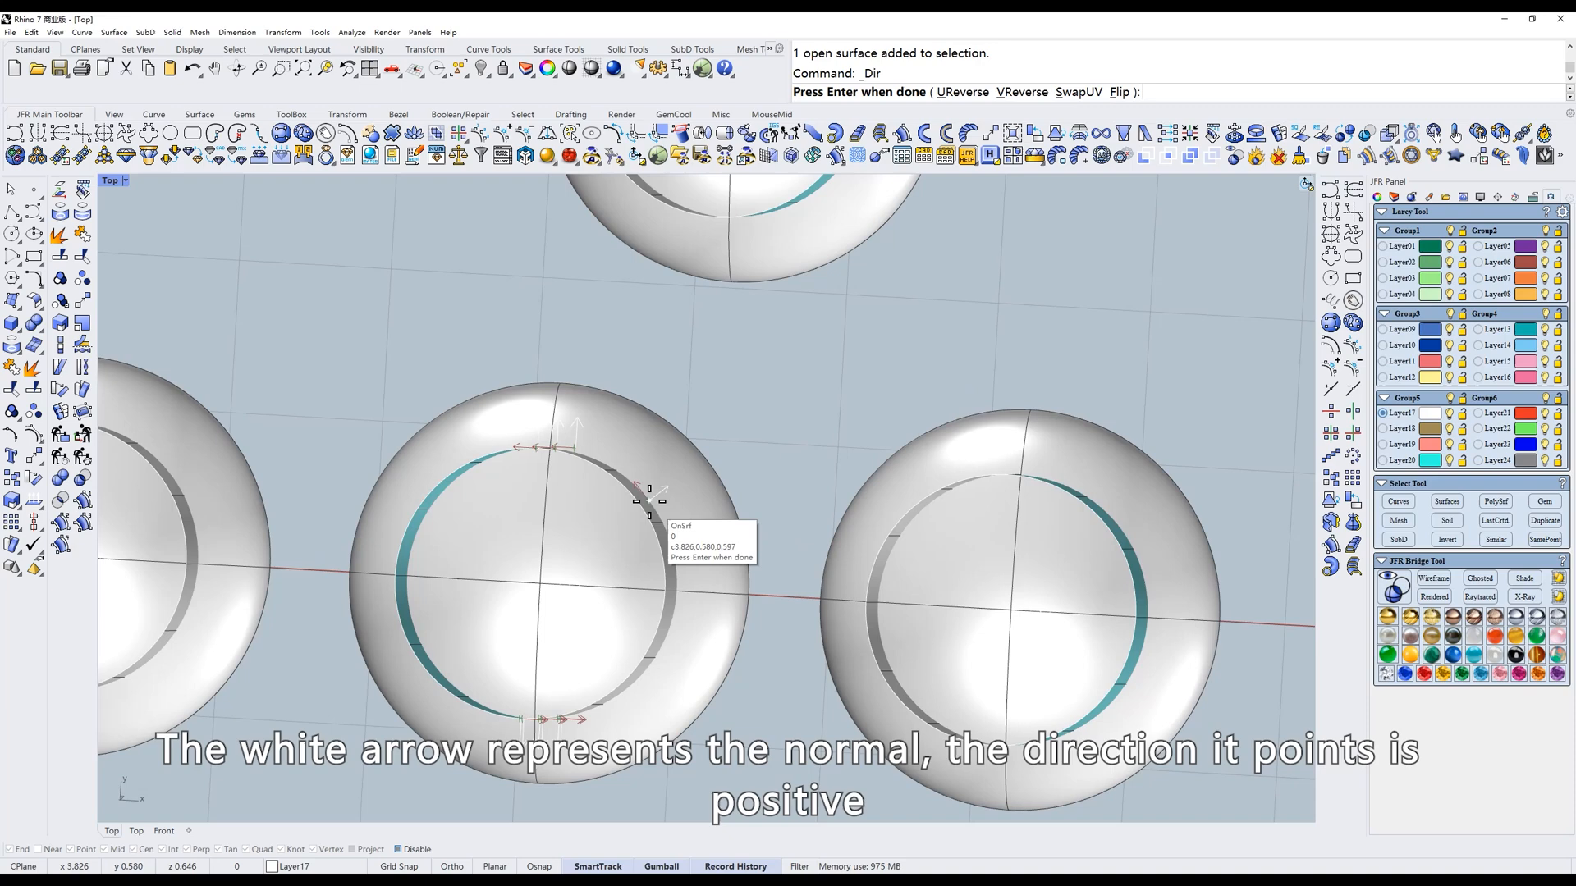
pyautogui.scroll(2, 648, 505)
pyautogui.scroll(-3, 645, 509)
pyautogui.moveTo(651, 509); pyautogui.dragTo(696, 545, button='right')
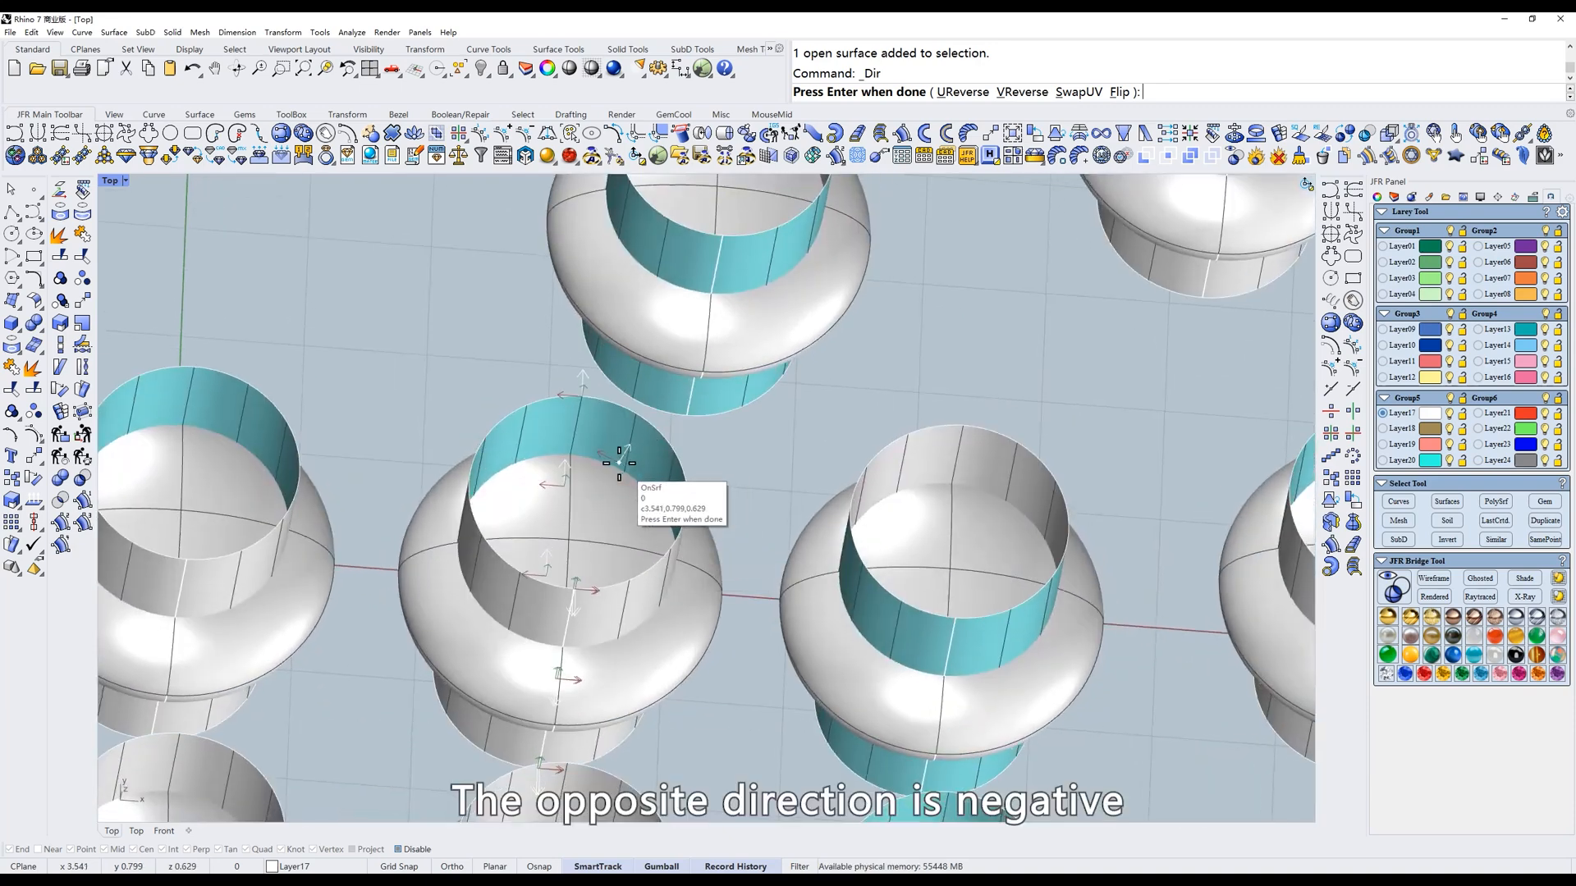
pyautogui.press('Return')
# Display the direction arrows of the third cylinder in the middle row and examine its normals up close.
pyautogui.click(924, 450)
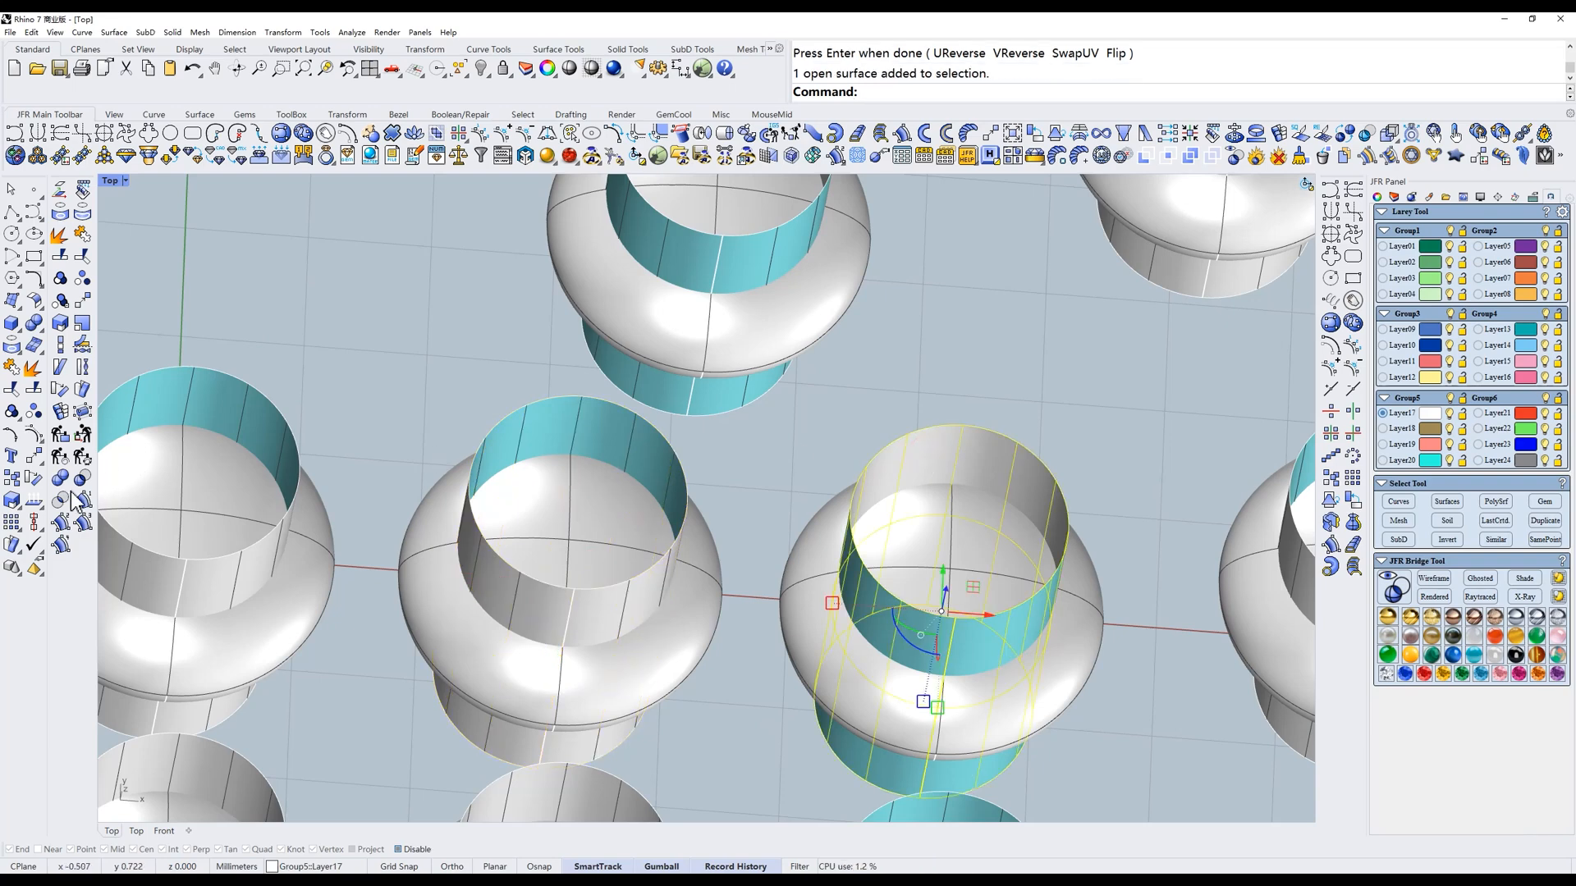
pyautogui.click(32, 501)
pyautogui.moveTo(907, 503); pyautogui.dragTo(1002, 503, button='right')
pyautogui.scroll(5, 985, 517)
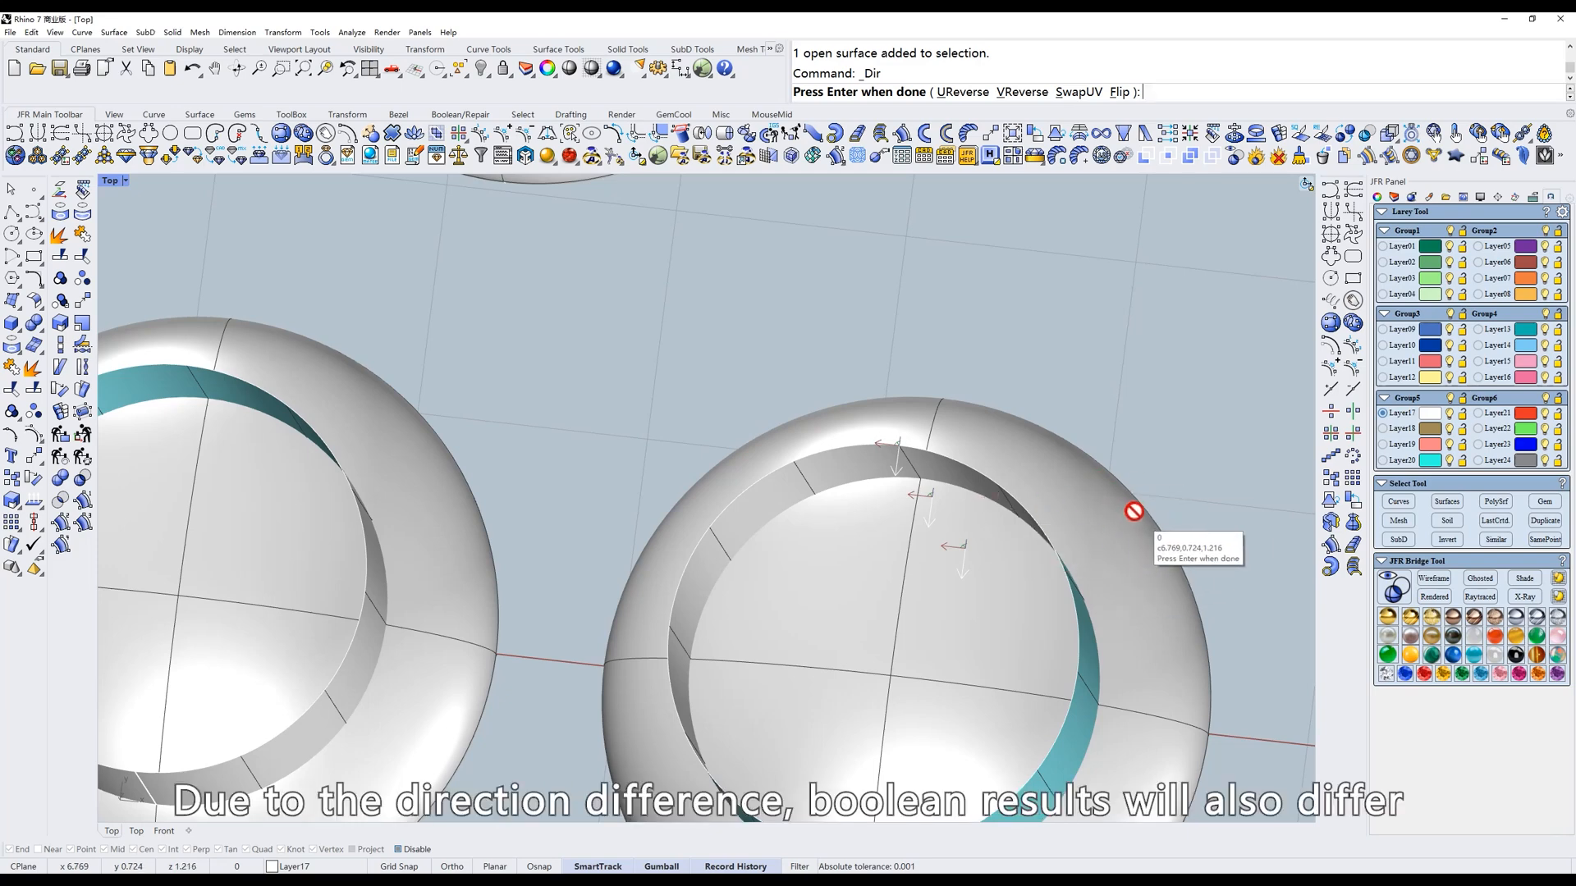
pyautogui.scroll(-5, 1133, 476)
pyautogui.press('Return')
pyautogui.click(839, 447)
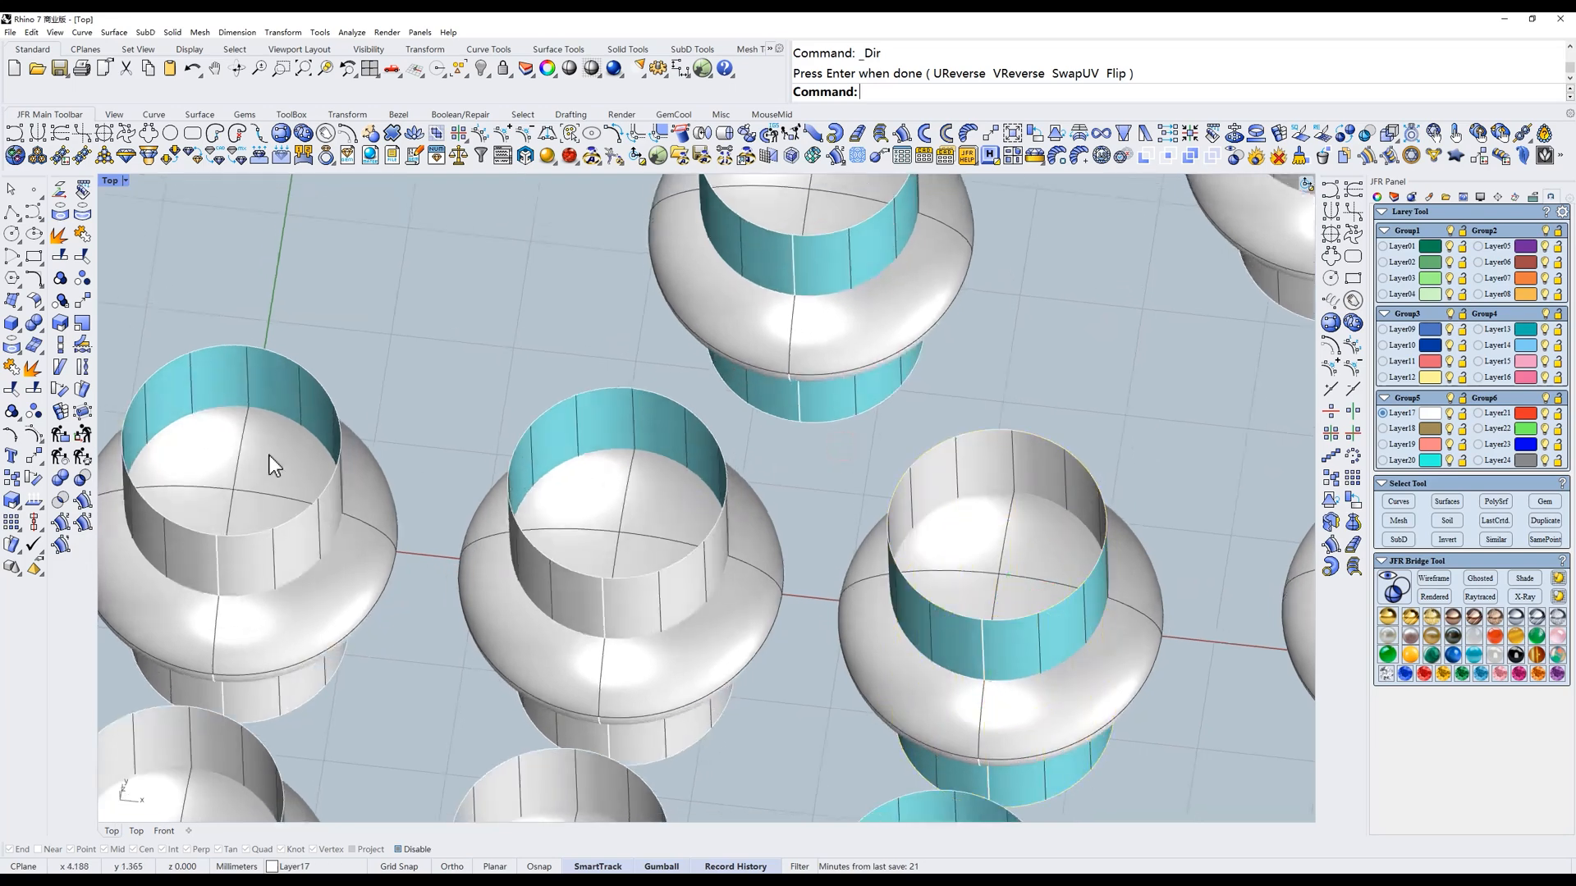
# Subtract the second cylinder in the middle row from its flattened sphere with Boolean Difference.
pyautogui.click(86, 479)
pyautogui.click(755, 527)
pyautogui.press('Return')
pyautogui.click(668, 433)
pyautogui.rightClick(798, 486)
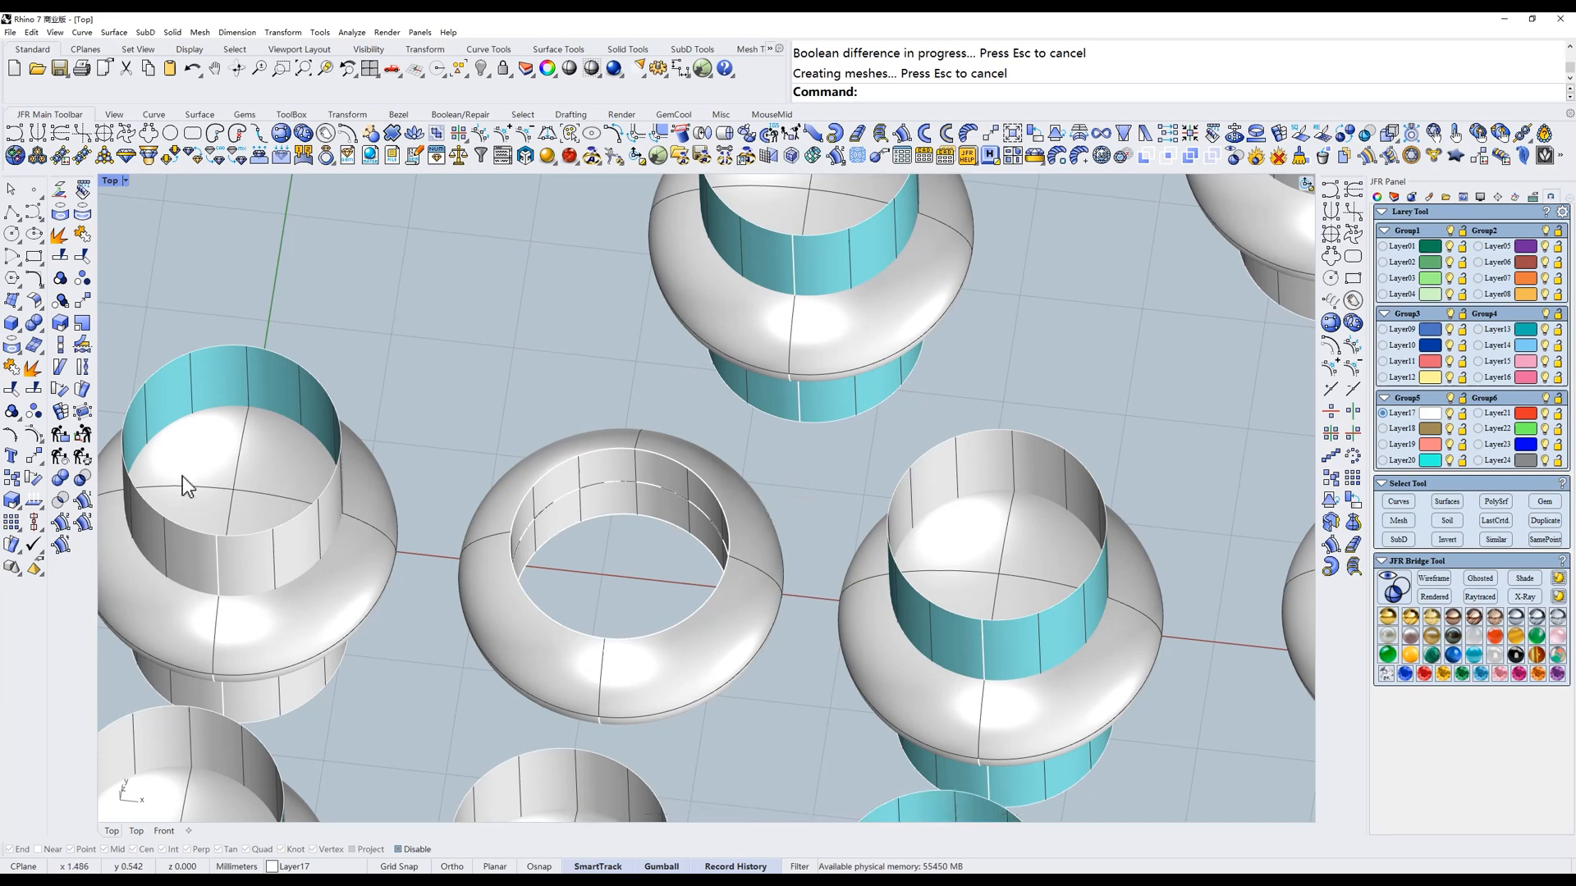
# Run Boolean Difference on the third flattened sphere with its reversed-normal cylinder as the cutter.
pyautogui.click(83, 478)
pyautogui.click(1142, 628)
pyautogui.press('Return')
pyautogui.click(1093, 585)
pyautogui.rightClick(1094, 585)
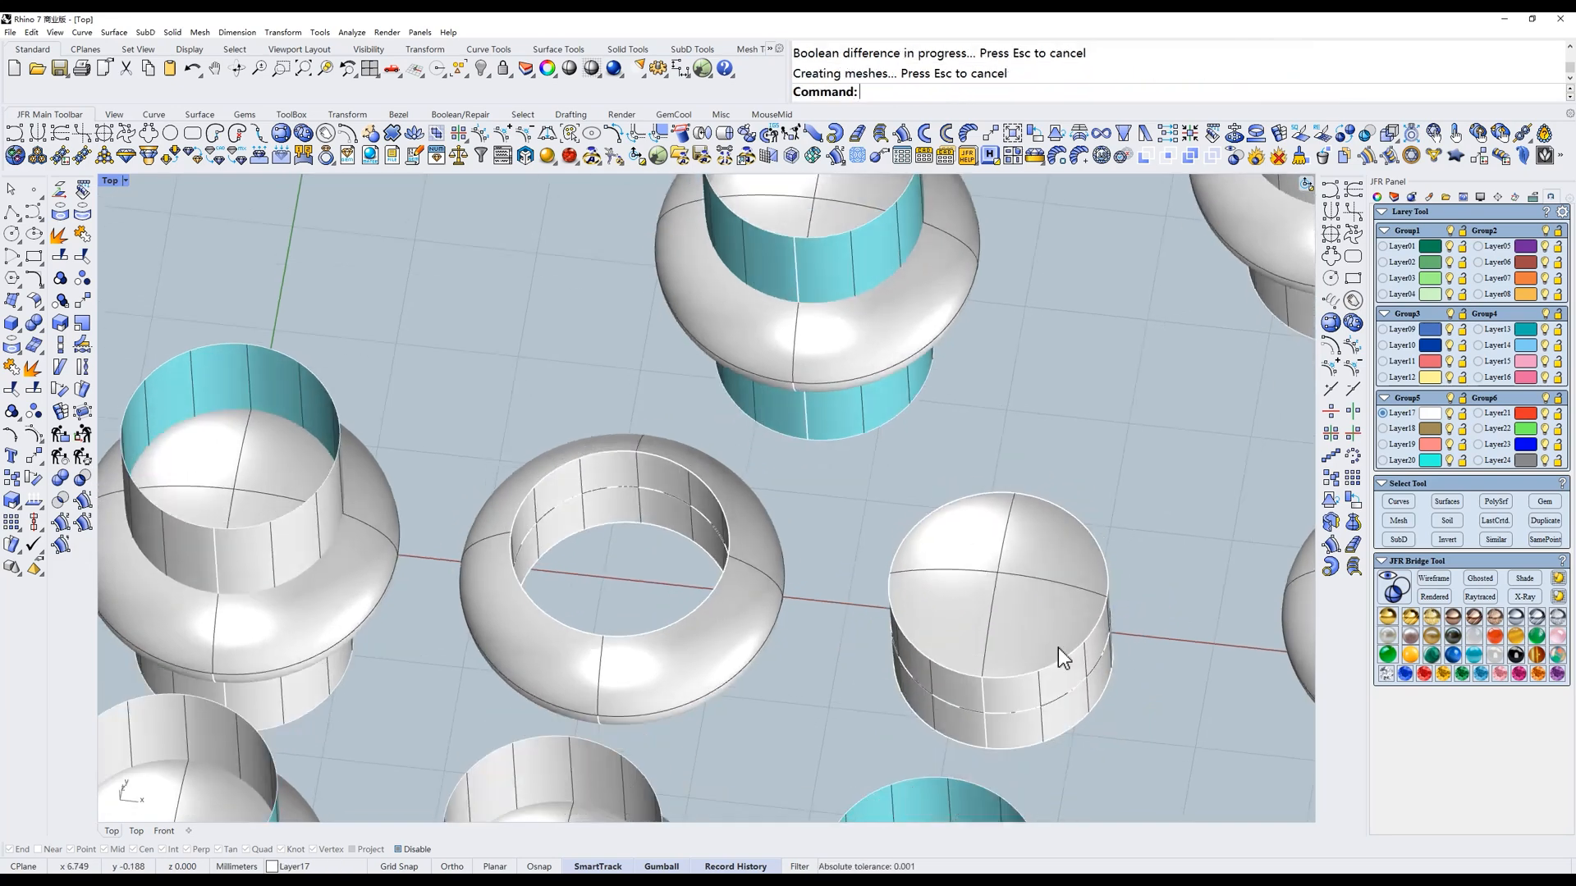
# Undo both Boolean differences and bring the full set of objects into view.
pyautogui.hotkey('ctrl', 'z')
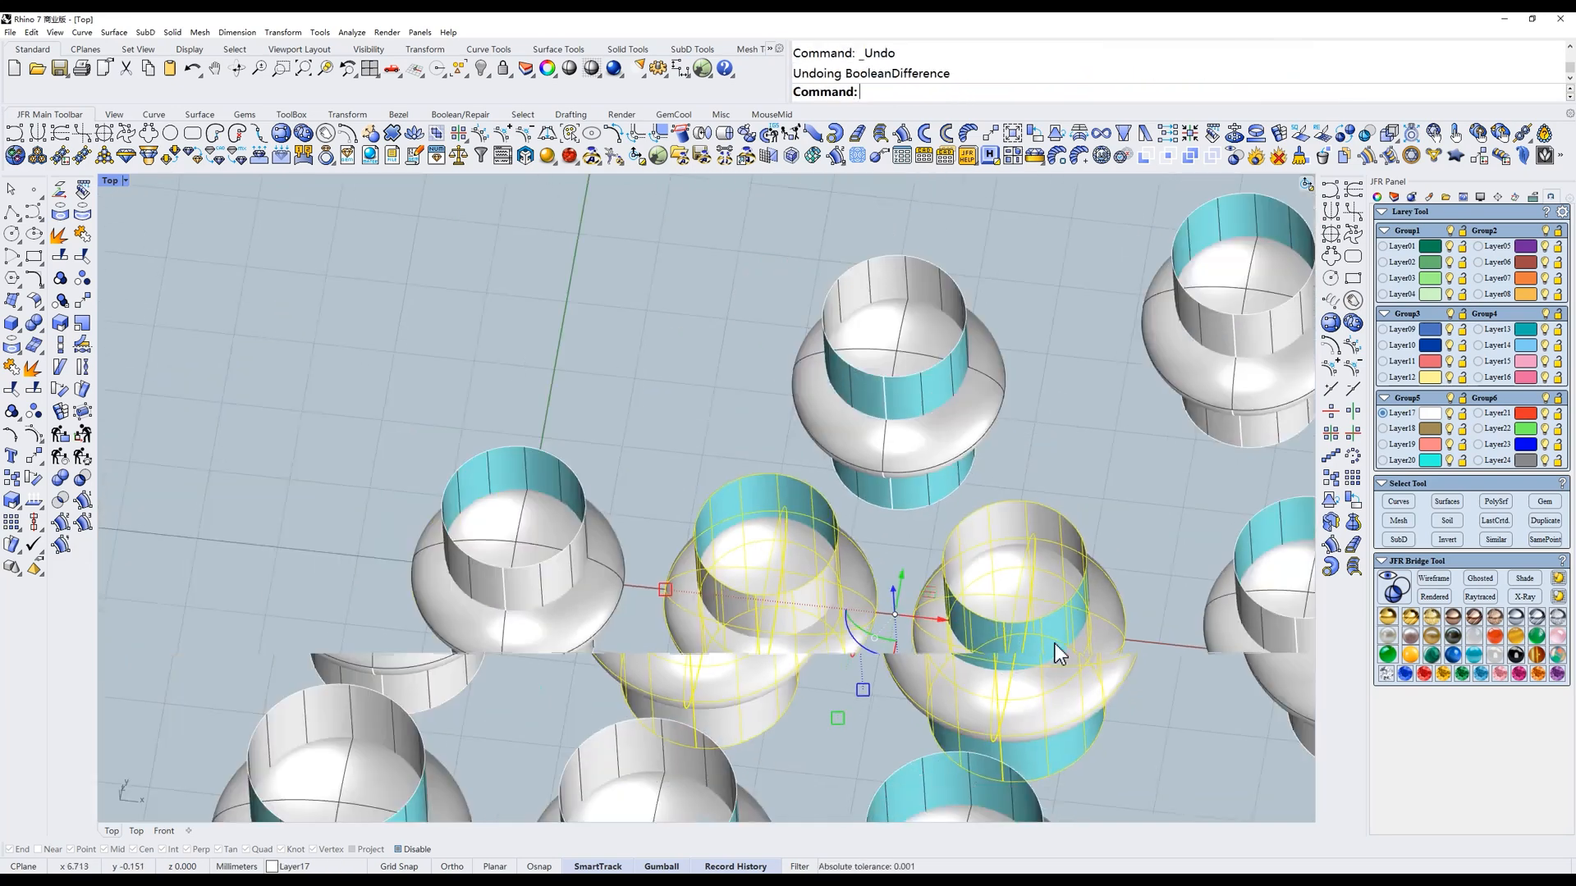
pyautogui.moveTo(1056, 643); pyautogui.dragTo(956, 406, button='right')
pyautogui.press('Escape')
pyautogui.moveTo(890, 537); pyautogui.dragTo(834, 509, button='right')
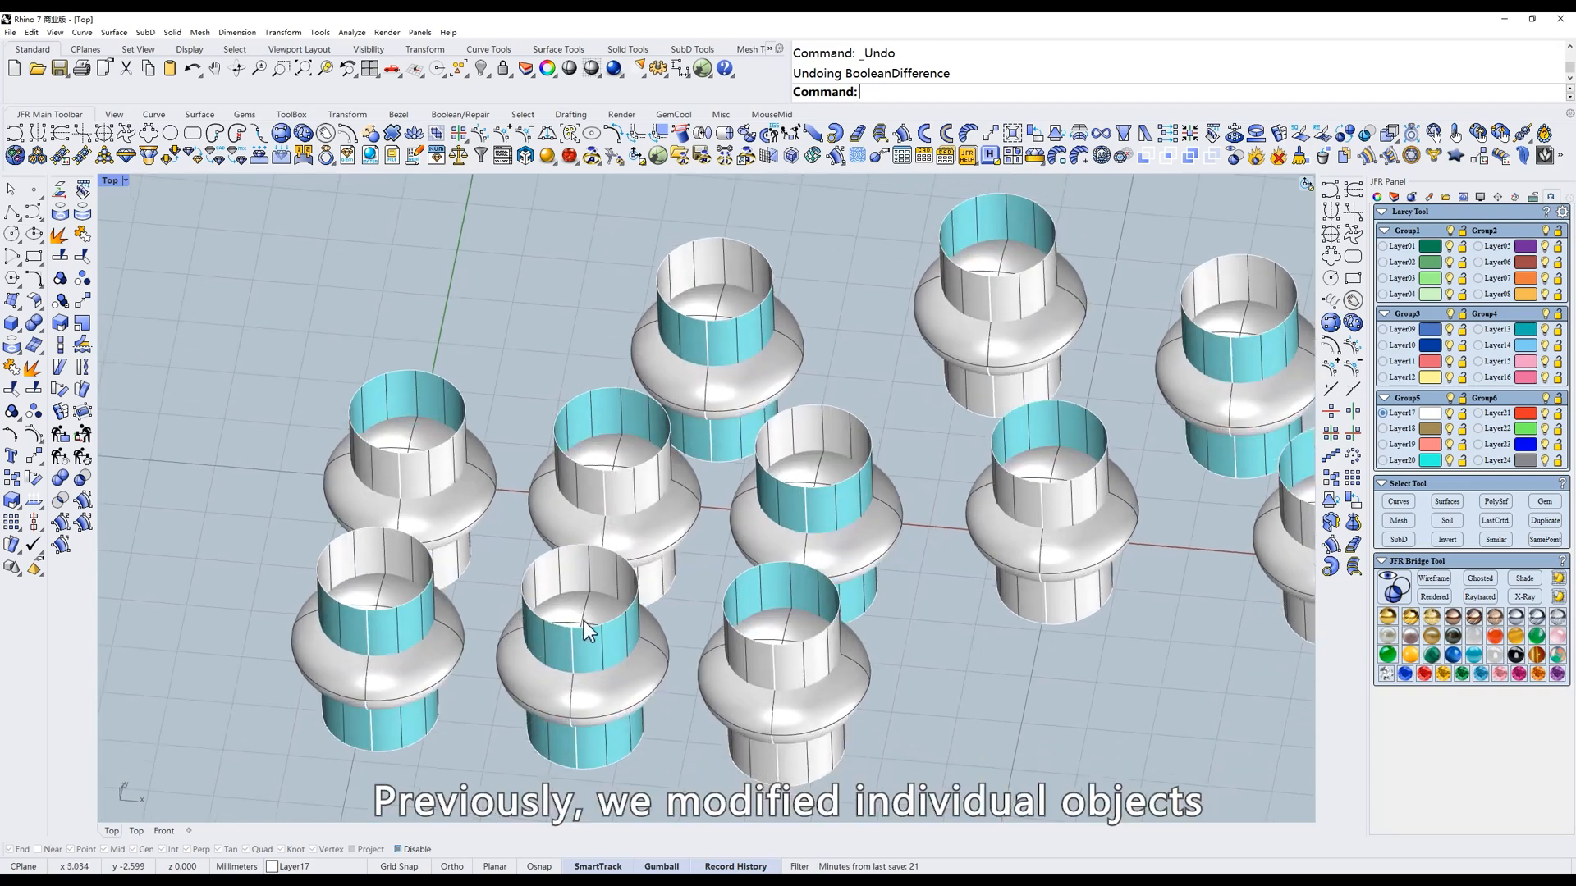
# Flip the normals of three reversed cylinders one by one: two in the front row and one in the middle row.
pyautogui.click(338, 562)
pyautogui.click(34, 505)
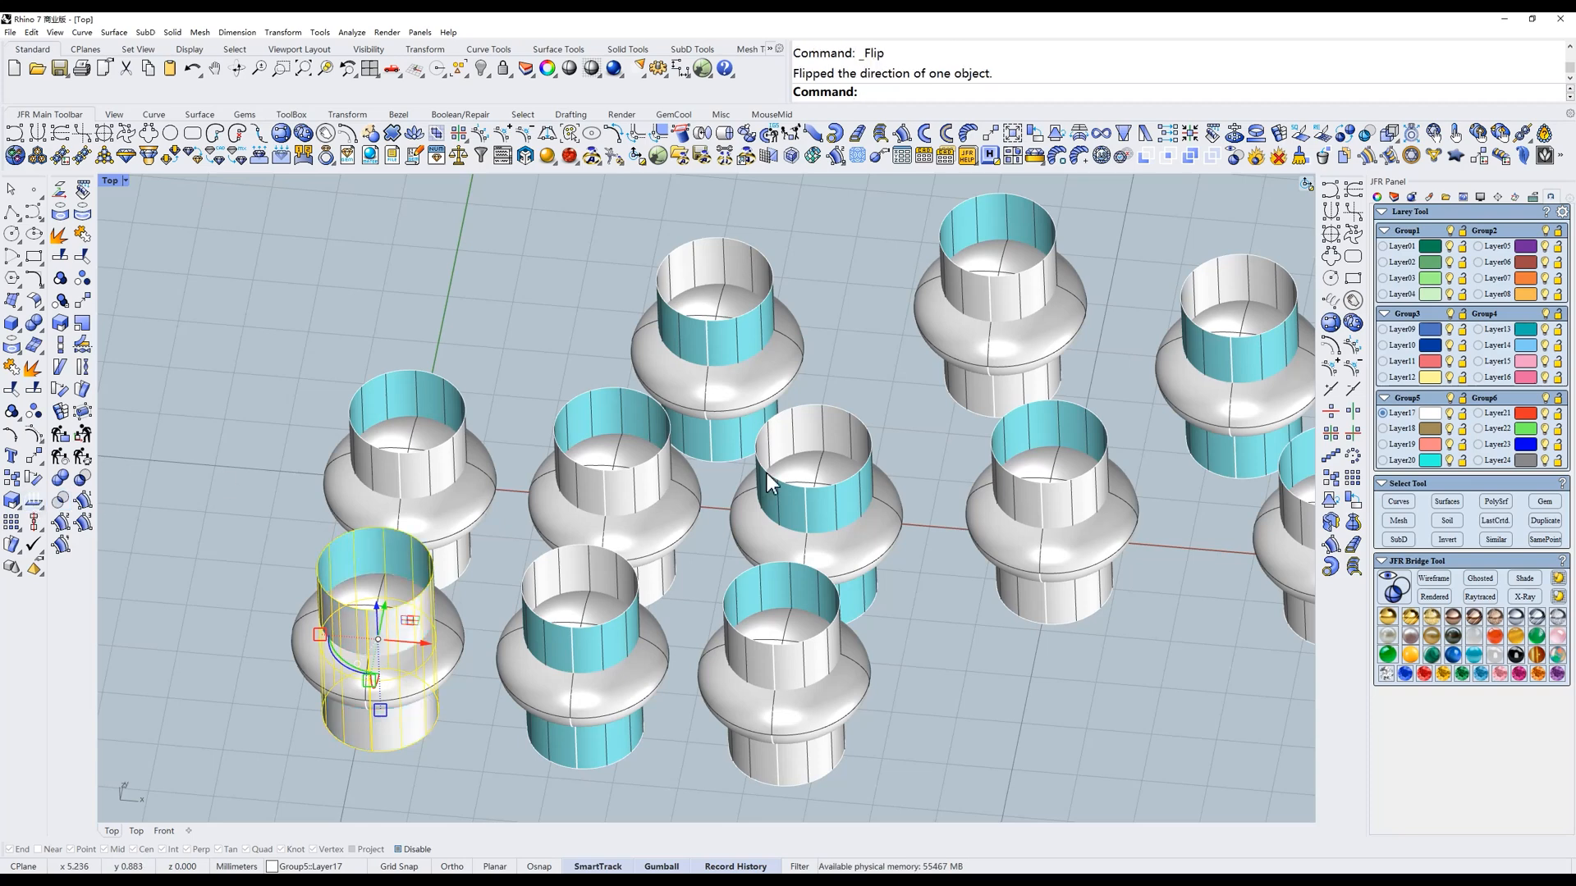
pyautogui.click(770, 483)
pyautogui.click(814, 422)
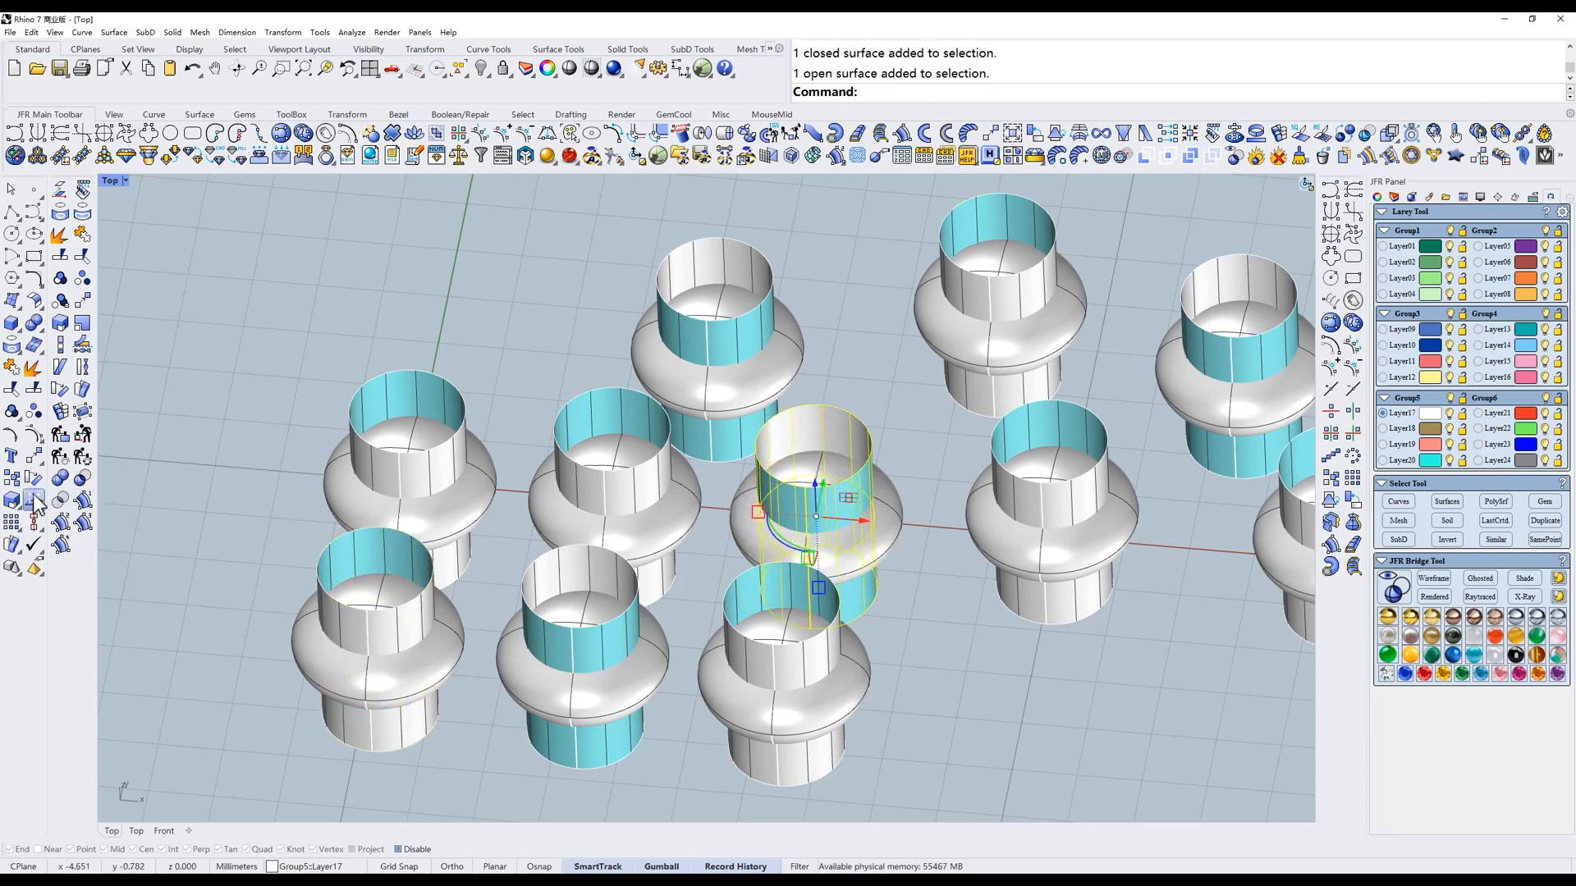
pyautogui.click(35, 504)
pyautogui.click(604, 589)
pyautogui.click(35, 507)
# Undo the individual flips of the cylinders' surface directions.
pyautogui.moveTo(800, 624); pyautogui.dragTo(698, 514, button='right')
pyautogui.moveTo(597, 535); pyautogui.dragTo(694, 543, button='right')
pyautogui.keyDown('shift'); pyautogui.moveTo(617, 499); pyautogui.dragTo(663, 504, button='right'); pyautogui.keyUp('shift')
pyautogui.hotkey('ctrl', 'z')
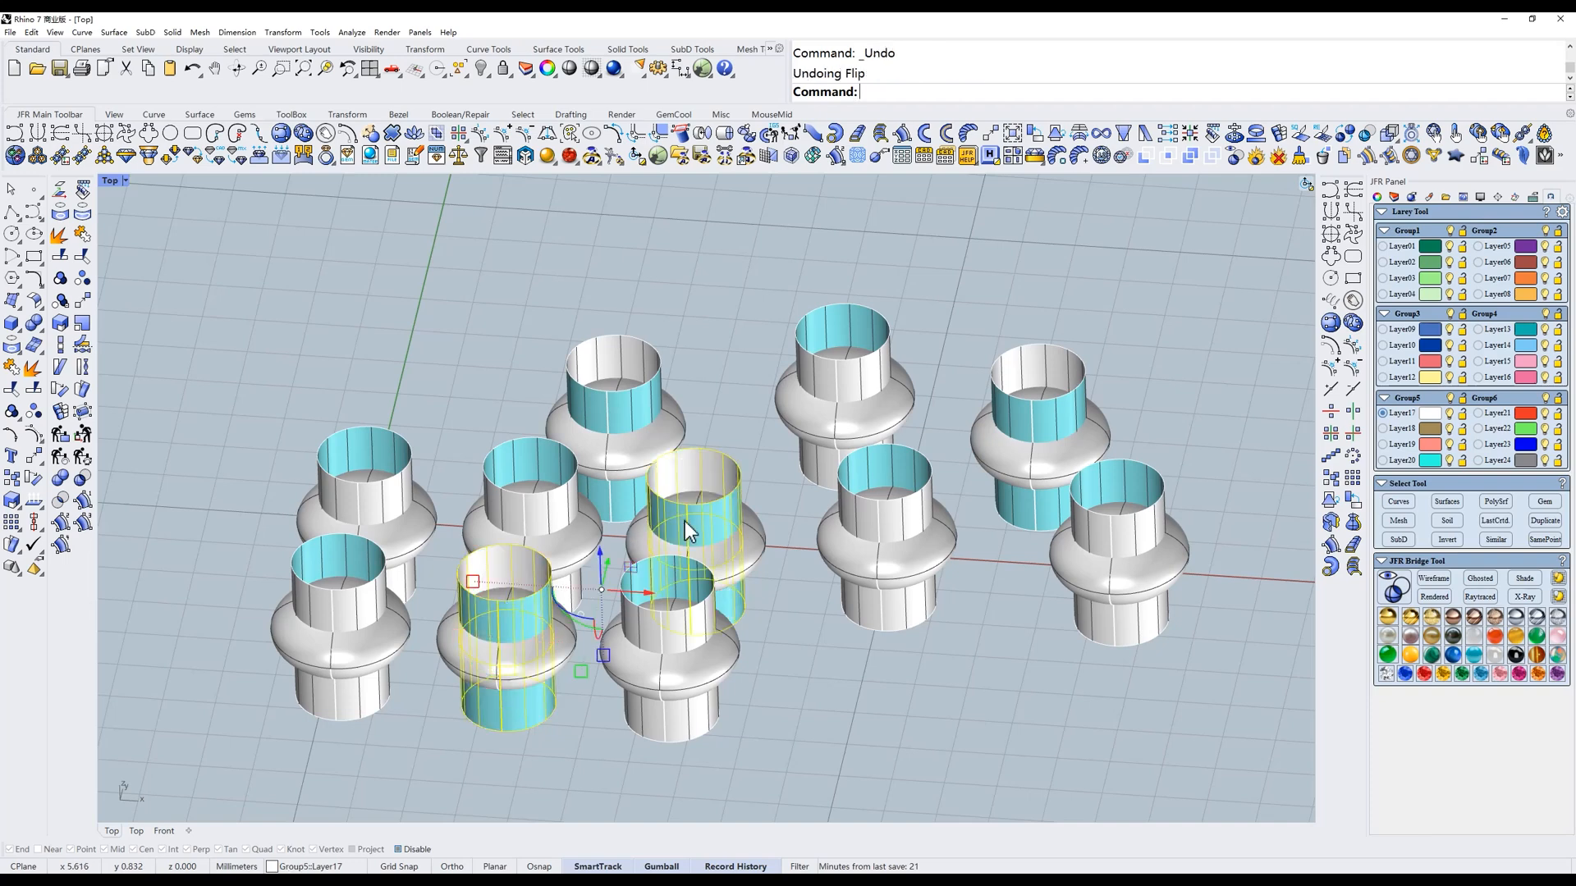
pyautogui.hotkey('ctrl', 'z')
pyautogui.moveTo(831, 627); pyautogui.dragTo(814, 585, button='right')
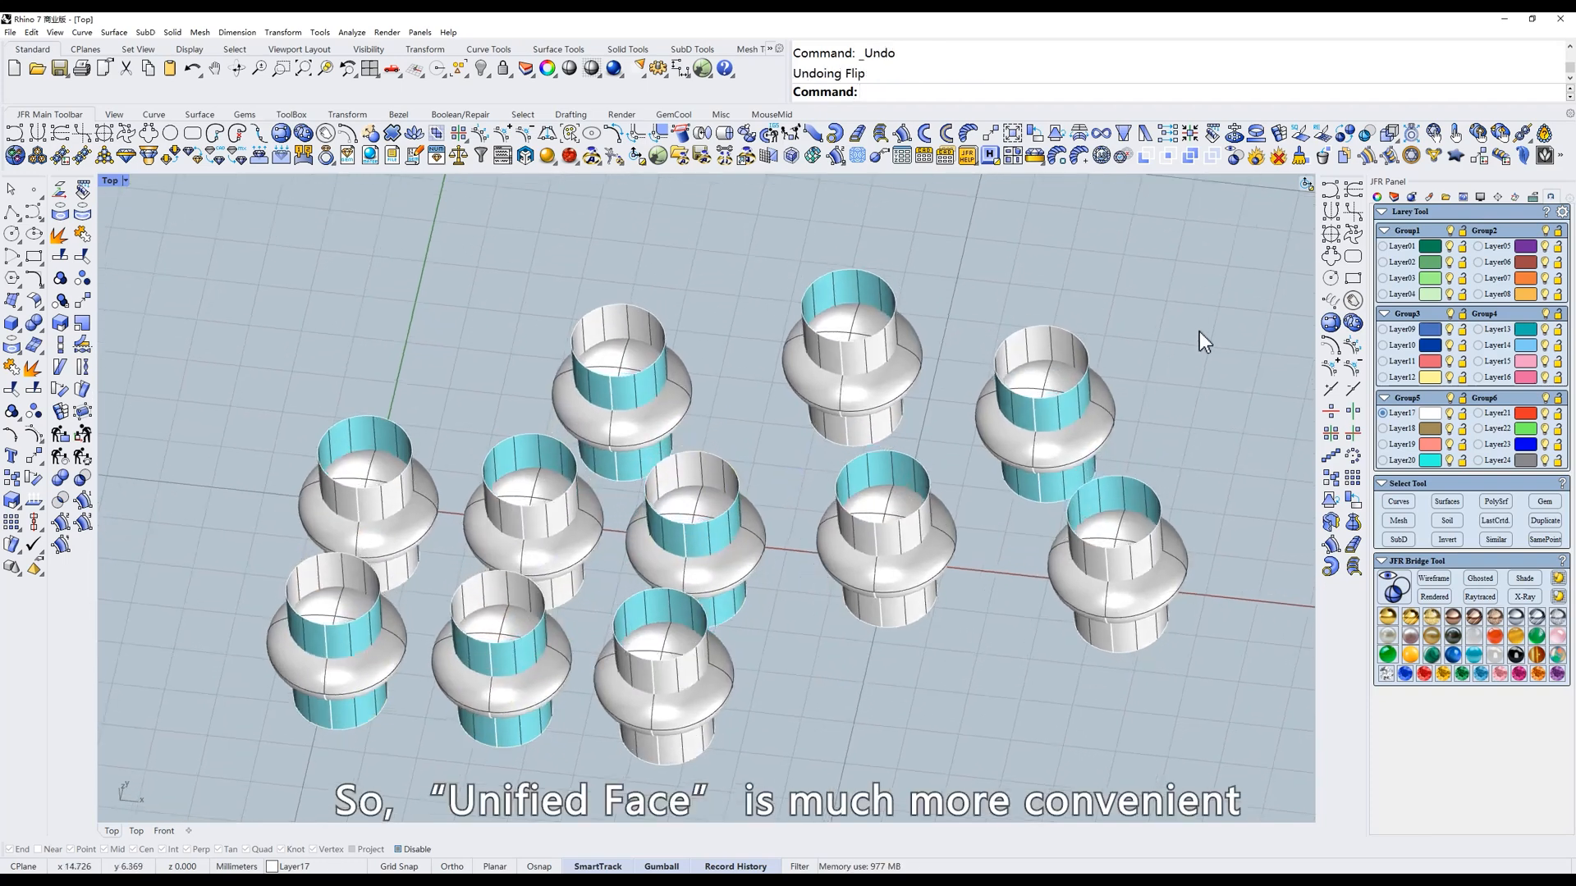
# Unify the surface directions of all cylinders and flattened spheres at once with the Unified Face tool.
pyautogui.click(746, 134)
pyautogui.moveTo(1191, 199); pyautogui.dragTo(240, 758)
pyautogui.press('Return')
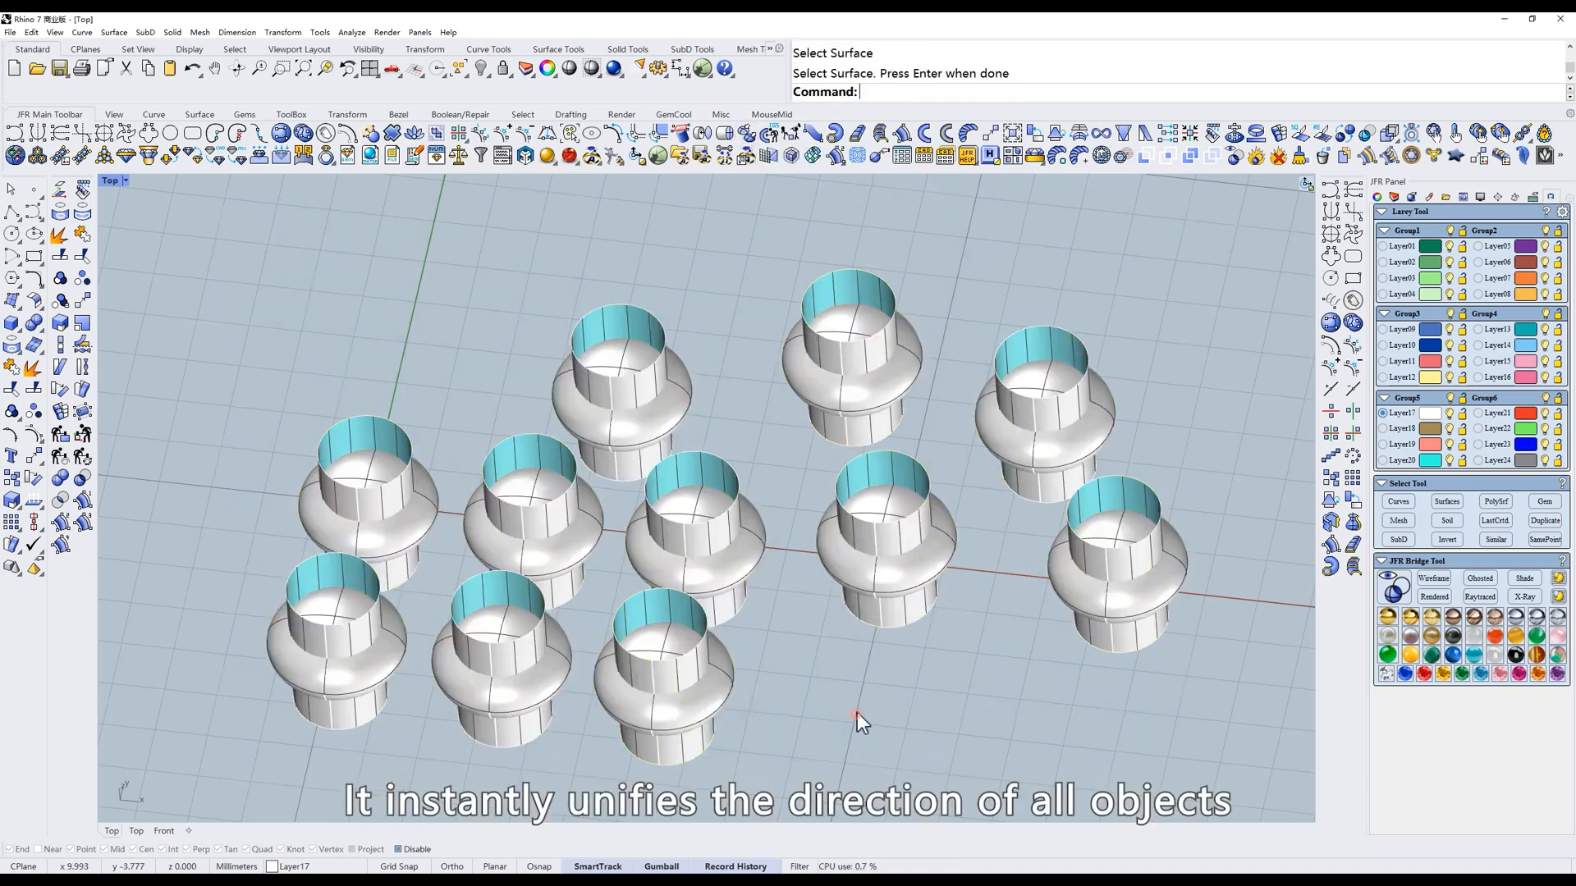
pyautogui.scroll(5, 880, 608)
pyautogui.scroll(-2, 545, 501)
pyautogui.keyDown('shift'); pyautogui.moveTo(628, 510); pyautogui.dragTo(697, 505, button='right'); pyautogui.keyUp('shift')
pyautogui.moveTo(873, 485); pyautogui.dragTo(865, 483, button='right')
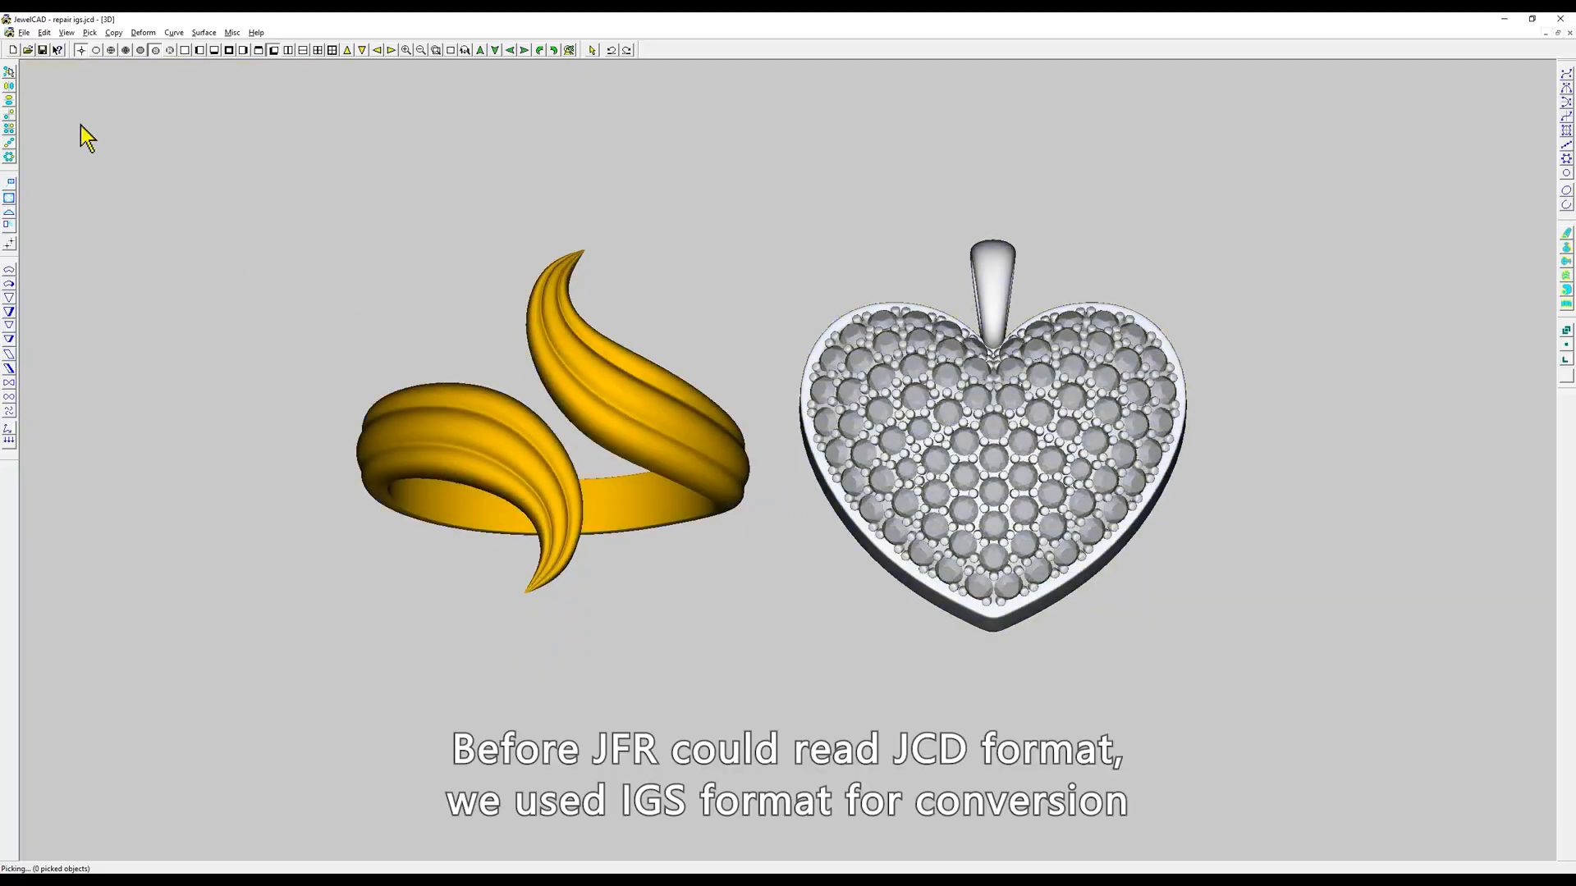
# Switch to JewelCAD and export the ring and heart pendant as JTR.igs in IGES format, replacing the existing file.
pyautogui.click(25, 34)
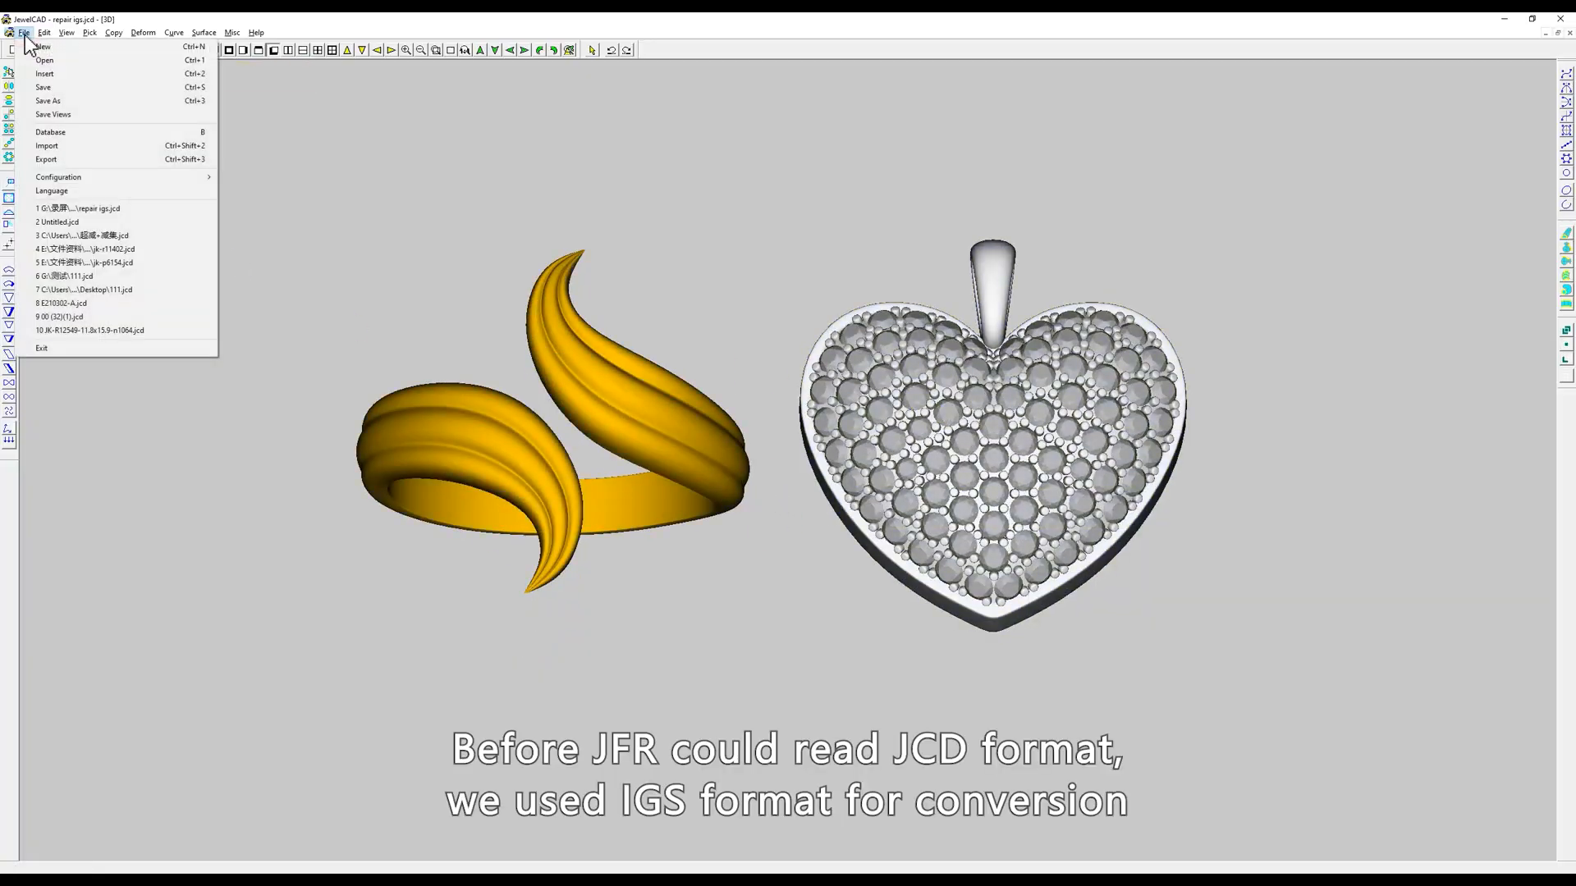
pyautogui.click(49, 157)
pyautogui.doubleClick(736, 376)
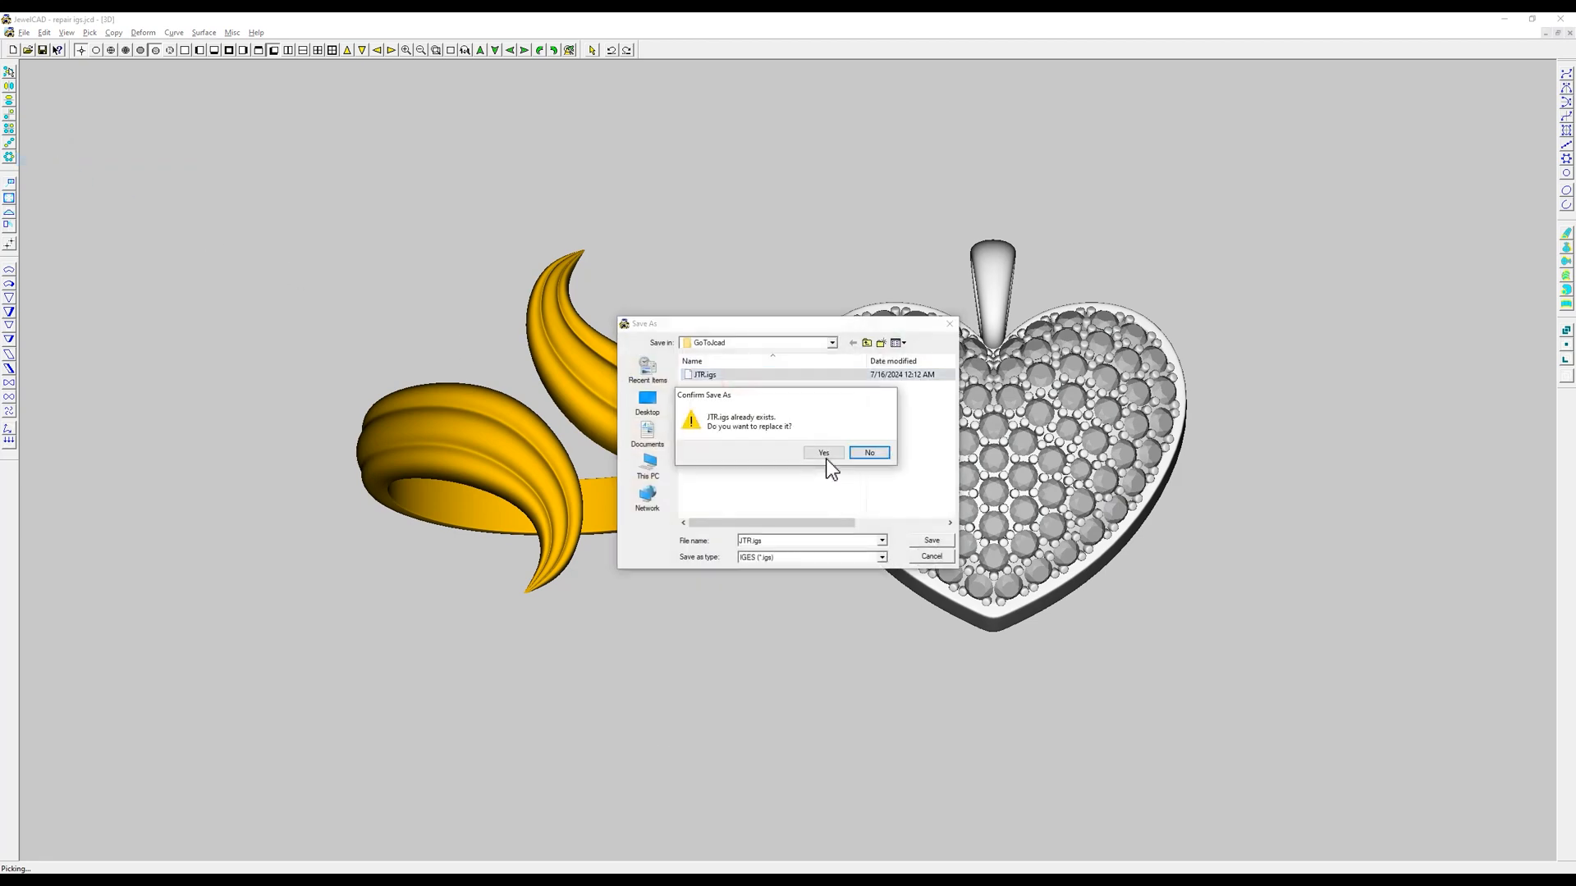
pyautogui.click(826, 454)
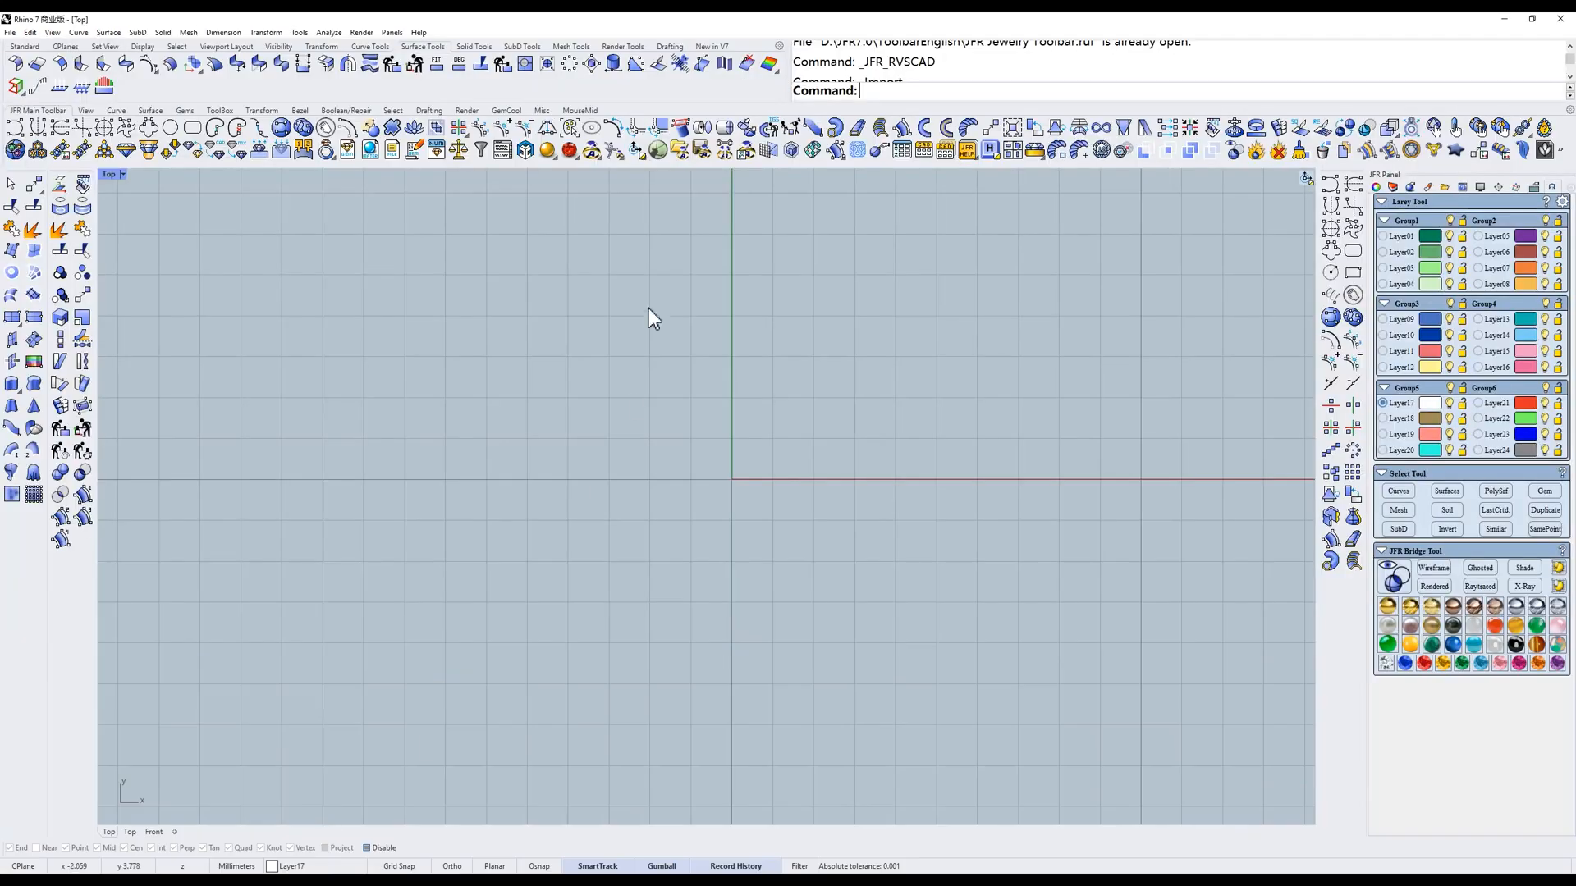
# Switch to Rhino and import JTR.igs from the GoToJcad folder, bringing the ring into view.
pyautogui.click(10, 32)
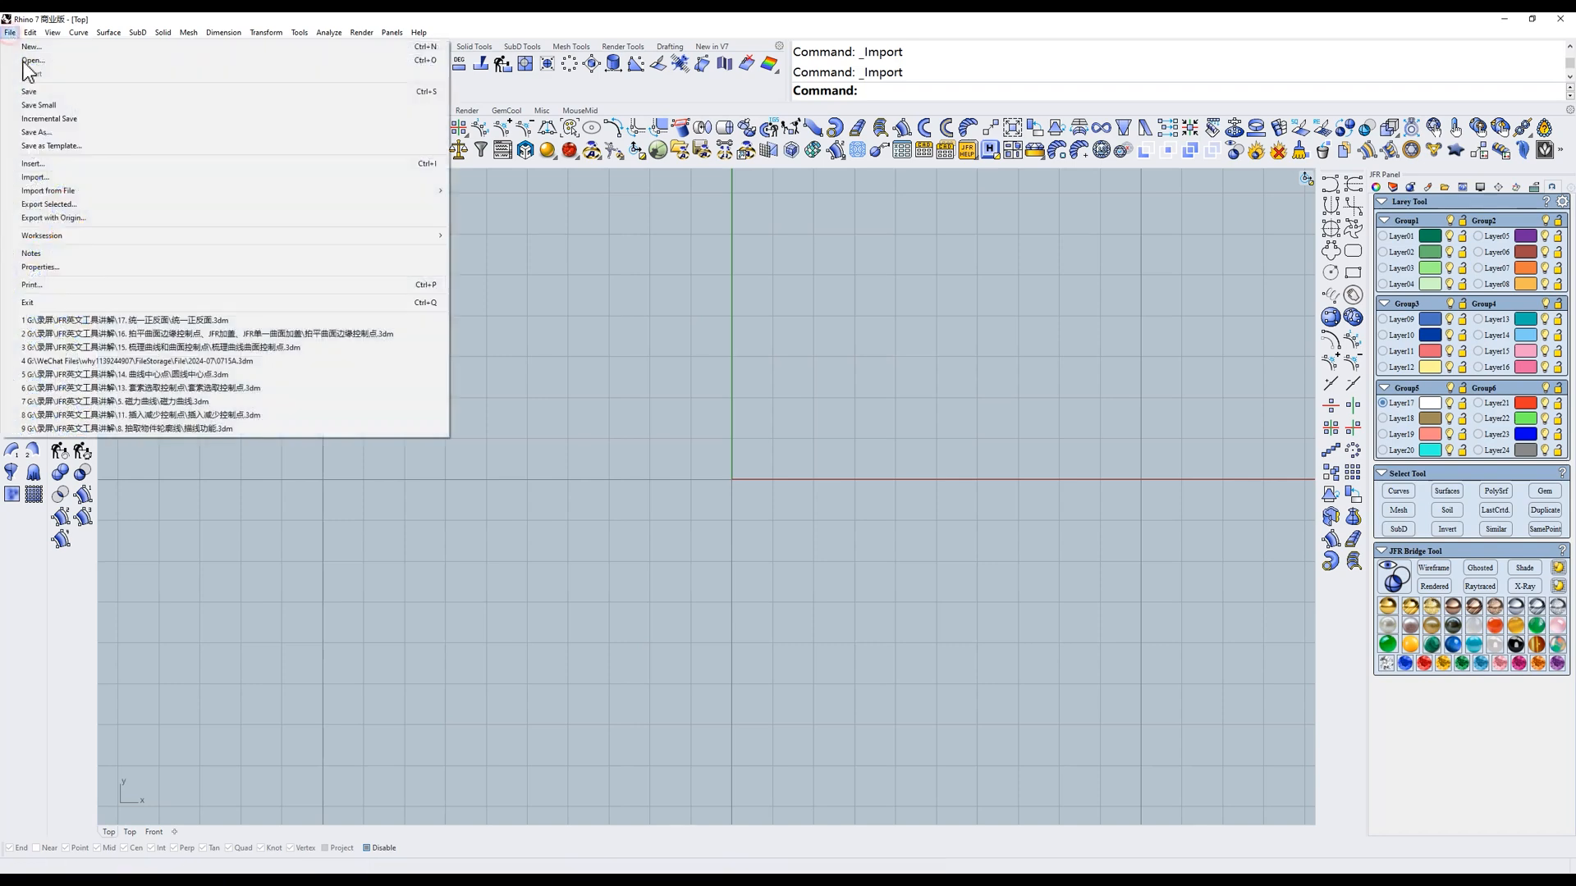
pyautogui.click(37, 177)
pyautogui.doubleClick(787, 326)
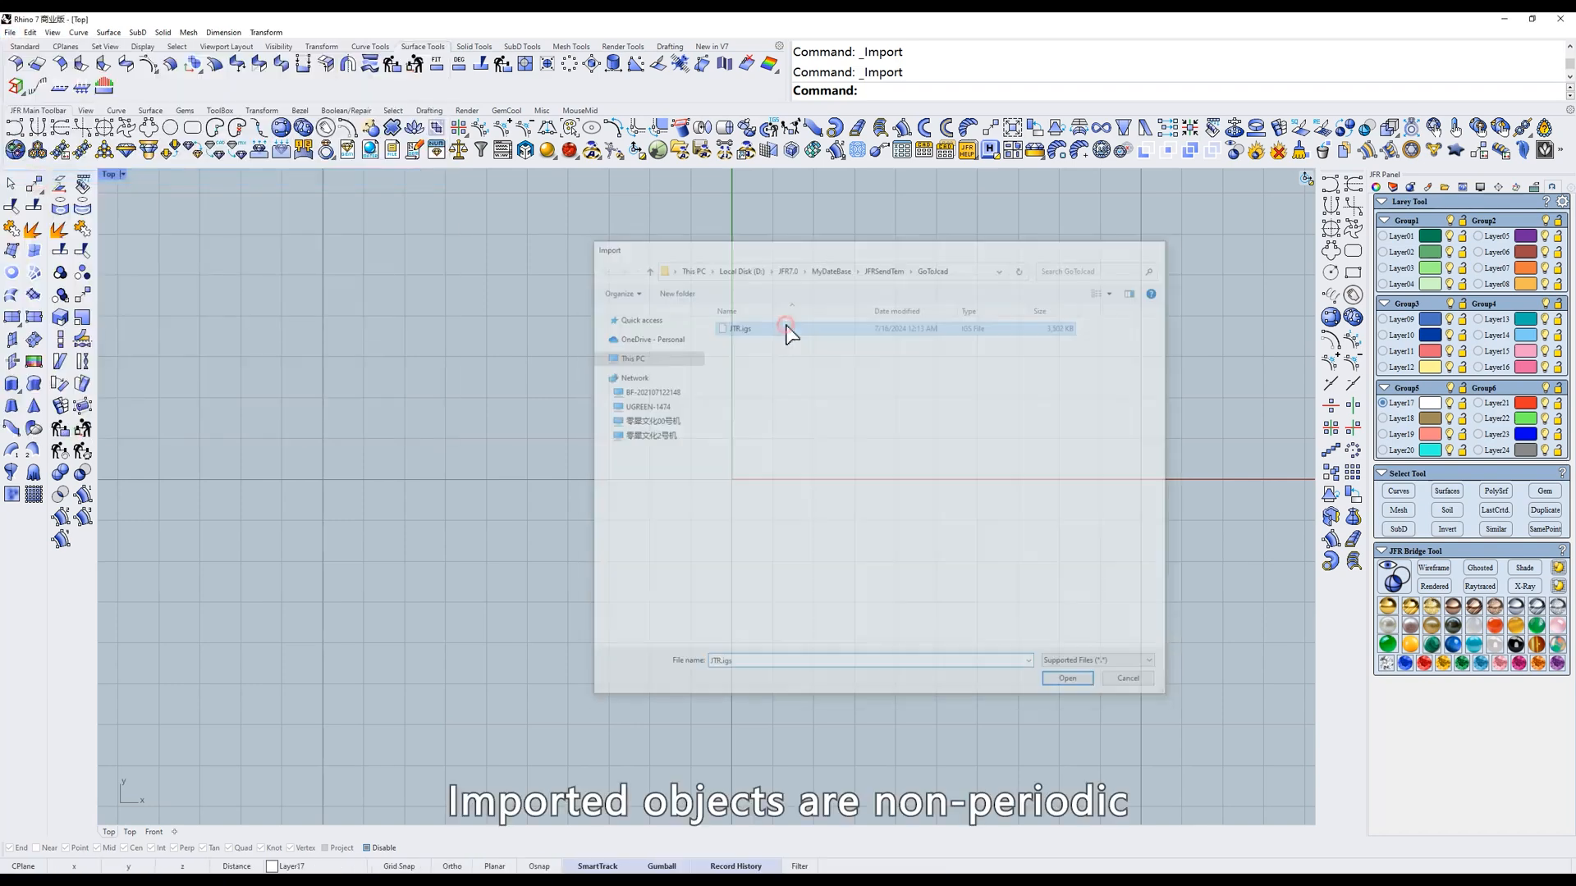
pyautogui.scroll(-4, 879, 332)
pyautogui.moveTo(737, 379); pyautogui.dragTo(446, 468, button='right')
pyautogui.scroll(4, 553, 371)
pyautogui.moveTo(582, 364); pyautogui.dragTo(638, 351, button='right')
# Display the imported ring surface's control points and pick points at its seam in wireframe.
pyautogui.click(760, 357)
pyautogui.keyDown('ctrl'); pyautogui.keyDown('shift'); pyautogui.moveTo(769, 474); pyautogui.dragTo(782, 333, button='right'); pyautogui.keyUp('shift'); pyautogui.keyUp('ctrl')
pyautogui.click(782, 290)
pyautogui.press('Escape')
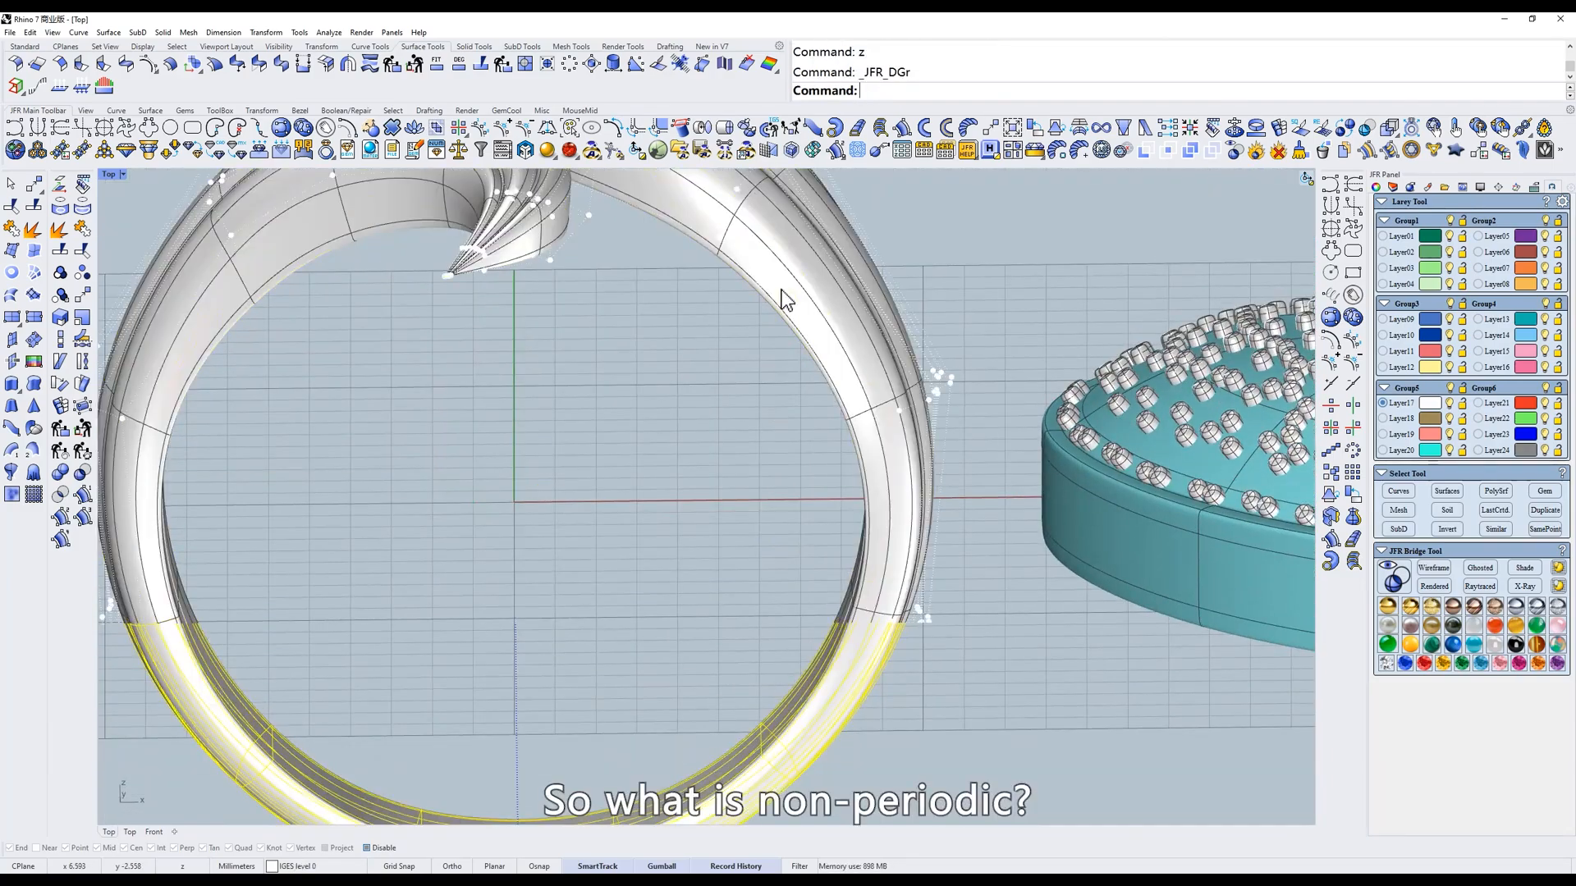
pyautogui.write('w')
pyautogui.press('Return')
pyautogui.keyDown('ctrl'); pyautogui.keyDown('shift'); pyautogui.moveTo(802, 341); pyautogui.dragTo(895, 303, button='right'); pyautogui.keyUp('shift'); pyautogui.keyUp('ctrl')
pyautogui.scroll(6, 892, 298)
pyautogui.click(890, 328)
pyautogui.click(929, 359)
# Check the ring's seam in shaded Top and Front views, undo the control point move and hide the points.
pyautogui.write('s')
pyautogui.press('Return')
pyautogui.moveTo(679, 352)
pyautogui.keyDown('ctrl'); pyautogui.keyDown('shift'); pyautogui.mouseDown(button='right')
pyautogui.moveTo(816, 369)
pyautogui.moveTo(1010, 479)
pyautogui.moveTo(1036, 427)
pyautogui.mouseUp(button='right'); pyautogui.keyUp('shift'); pyautogui.keyUp('ctrl')
pyautogui.write('t')
pyautogui.press('Return')
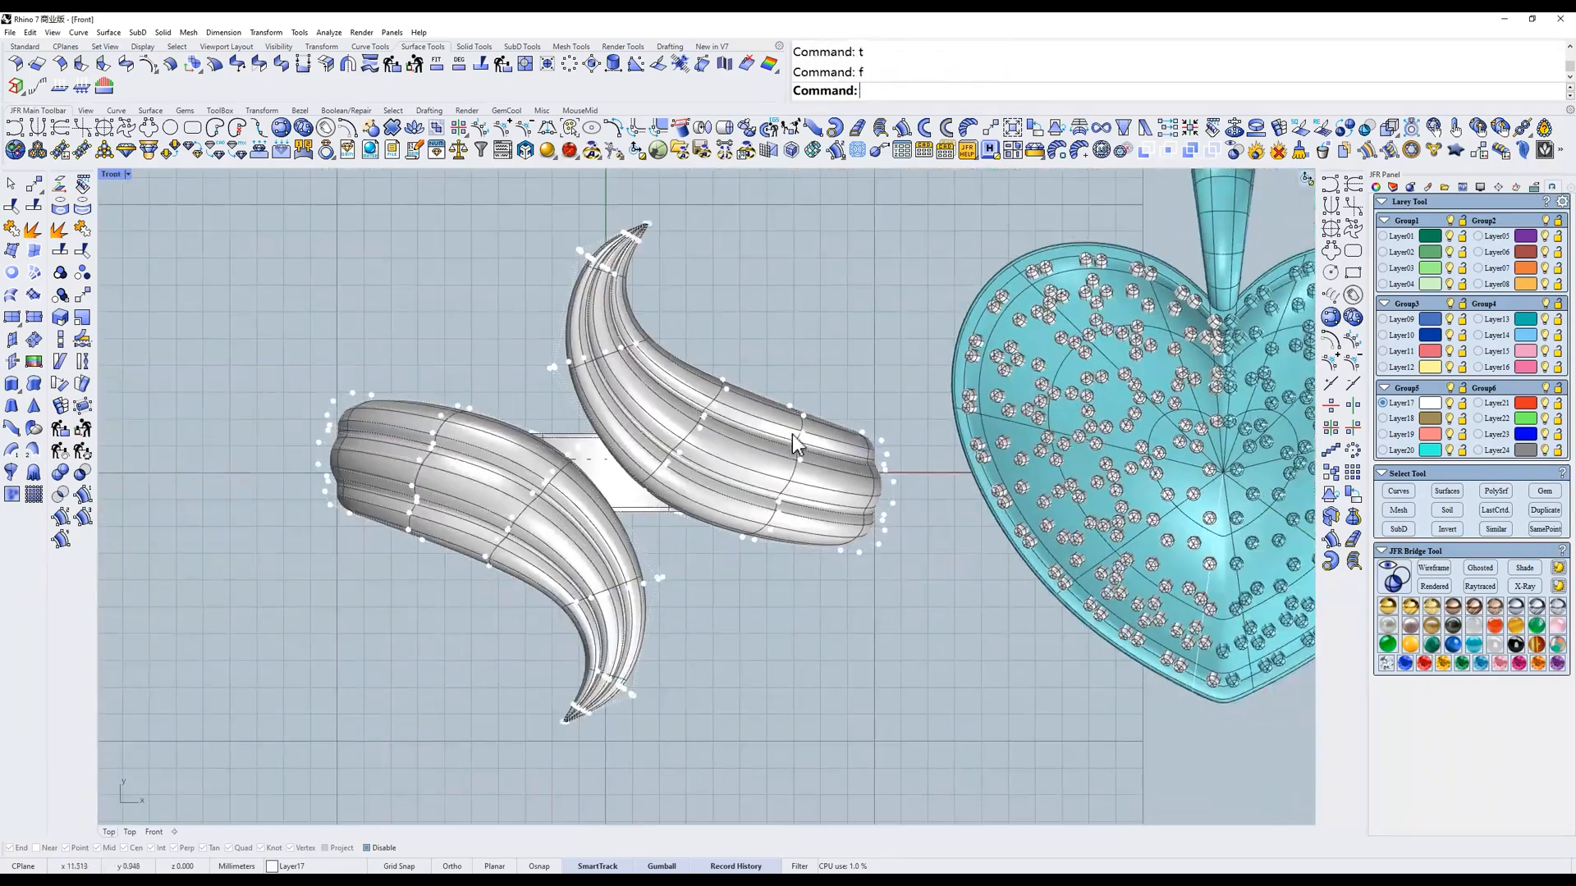
pyautogui.write('f')
pyautogui.press('Return')
pyautogui.hotkey('ctrl', 'z')
pyautogui.press('Escape')
pyautogui.press('Escape')
pyautogui.scroll(-2, 715, 494)
pyautogui.keyDown('ctrl'); pyautogui.keyDown('shift'); pyautogui.moveTo(715, 494); pyautogui.dragTo(703, 543, button='right'); pyautogui.keyUp('shift'); pyautogui.keyUp('ctrl')
# Try Make Surface Periodic directly on the ring surface, and undo it after checking the shape.
pyautogui.click(737, 376)
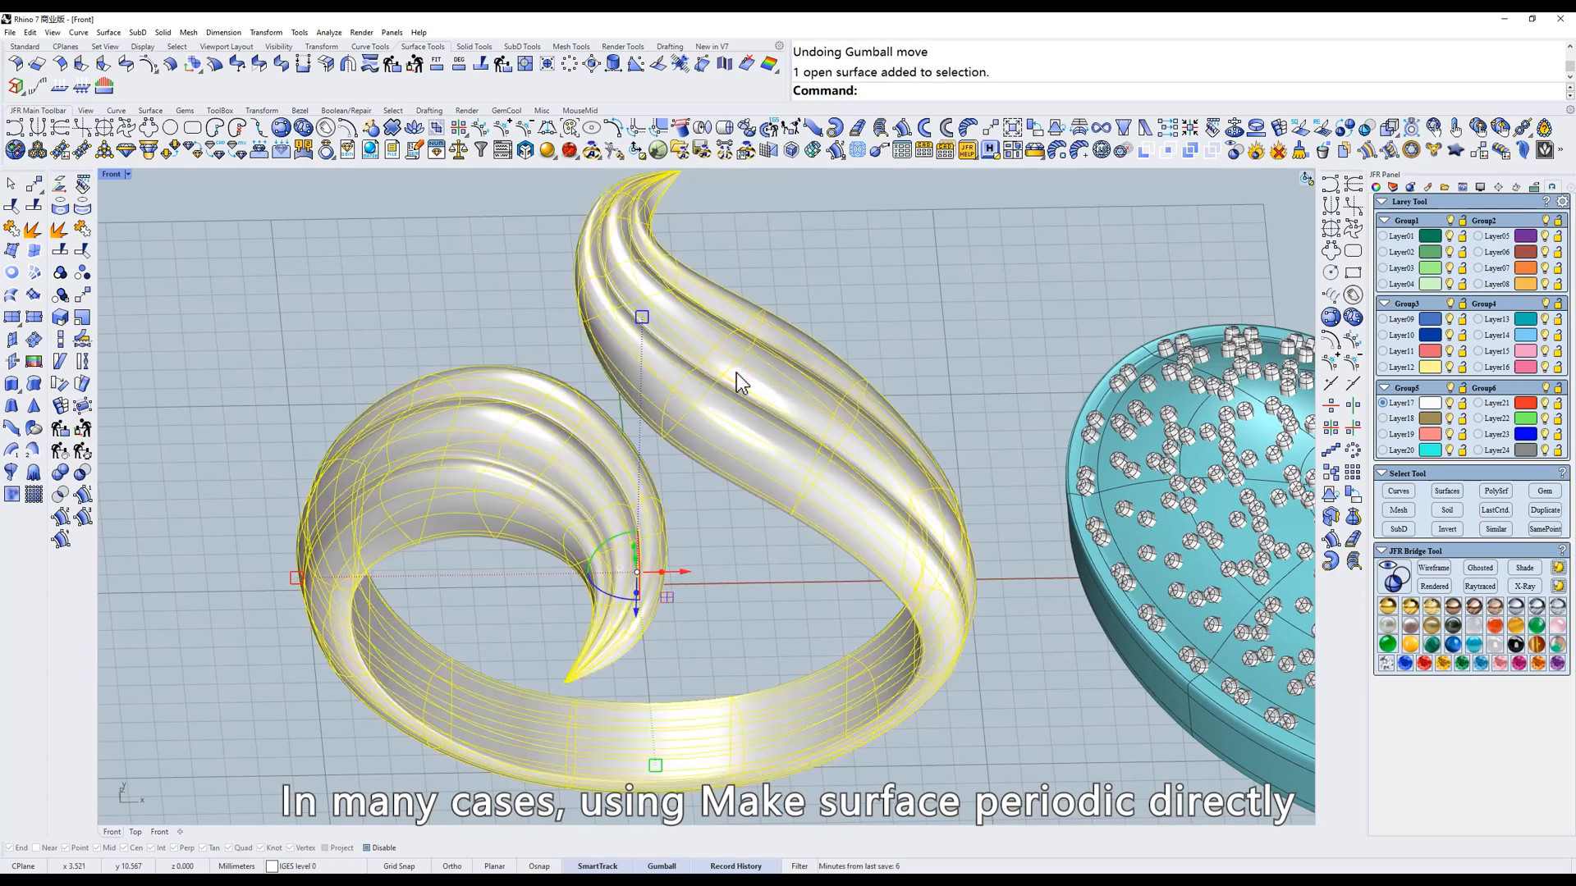
pyautogui.click(591, 65)
pyautogui.keyDown('ctrl'); pyautogui.keyDown('shift'); pyautogui.moveTo(726, 267); pyautogui.dragTo(706, 357, button='right'); pyautogui.keyUp('shift'); pyautogui.keyUp('ctrl')
pyautogui.press('Return')
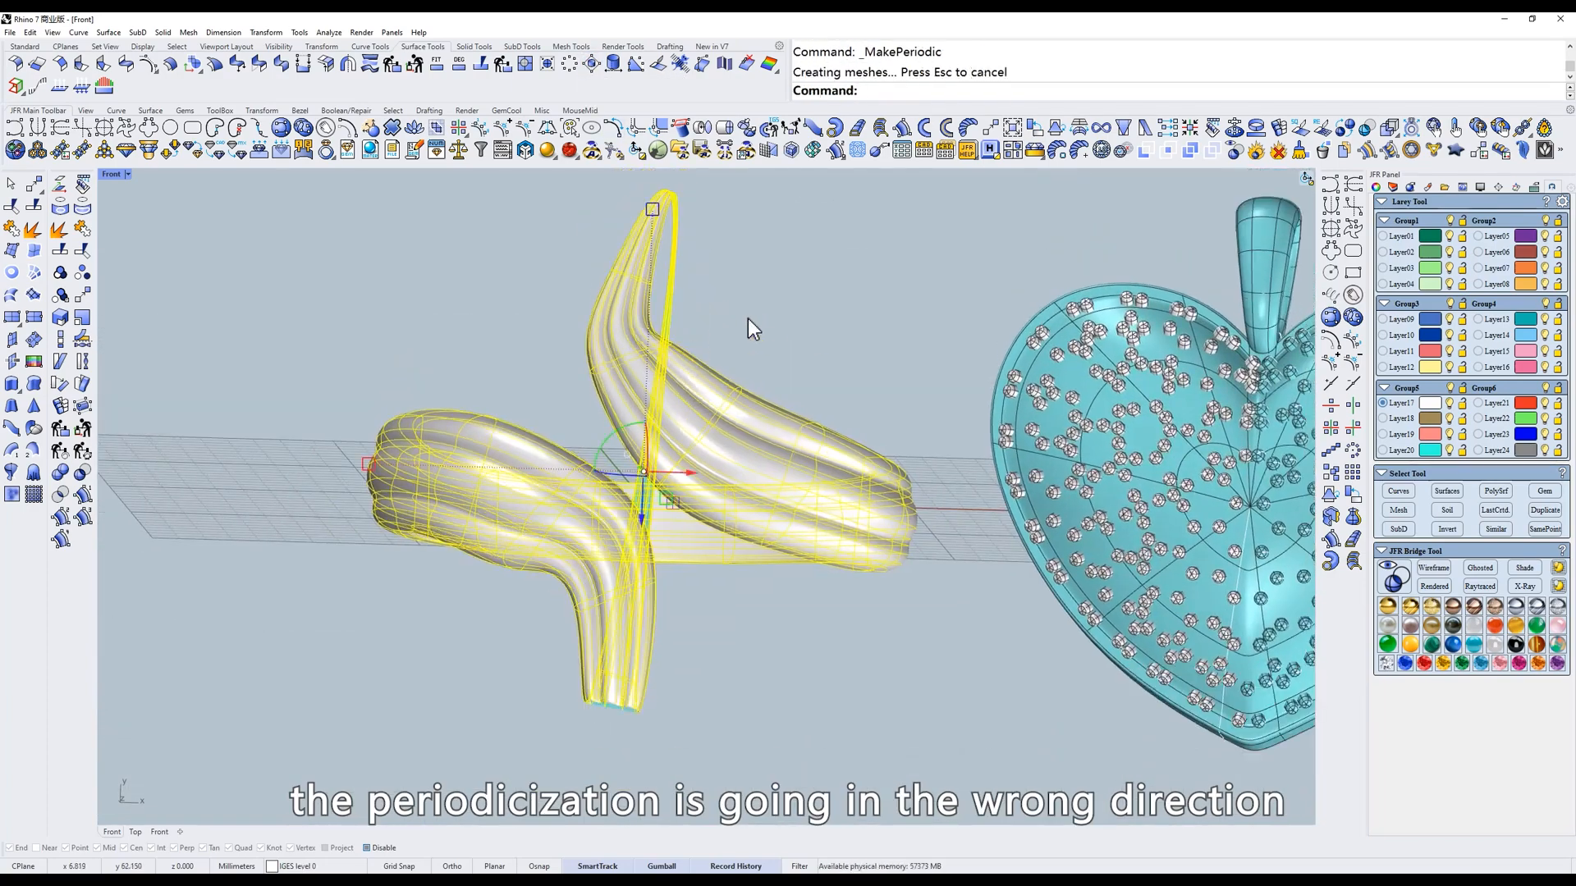
pyautogui.write('t')
pyautogui.press('Return')
pyautogui.keyDown('ctrl'); pyautogui.keyDown('shift'); pyautogui.moveTo(716, 414); pyautogui.dragTo(673, 376, button='right'); pyautogui.keyUp('shift'); pyautogui.keyUp('ctrl')
pyautogui.hotkey('ctrl', 'z')
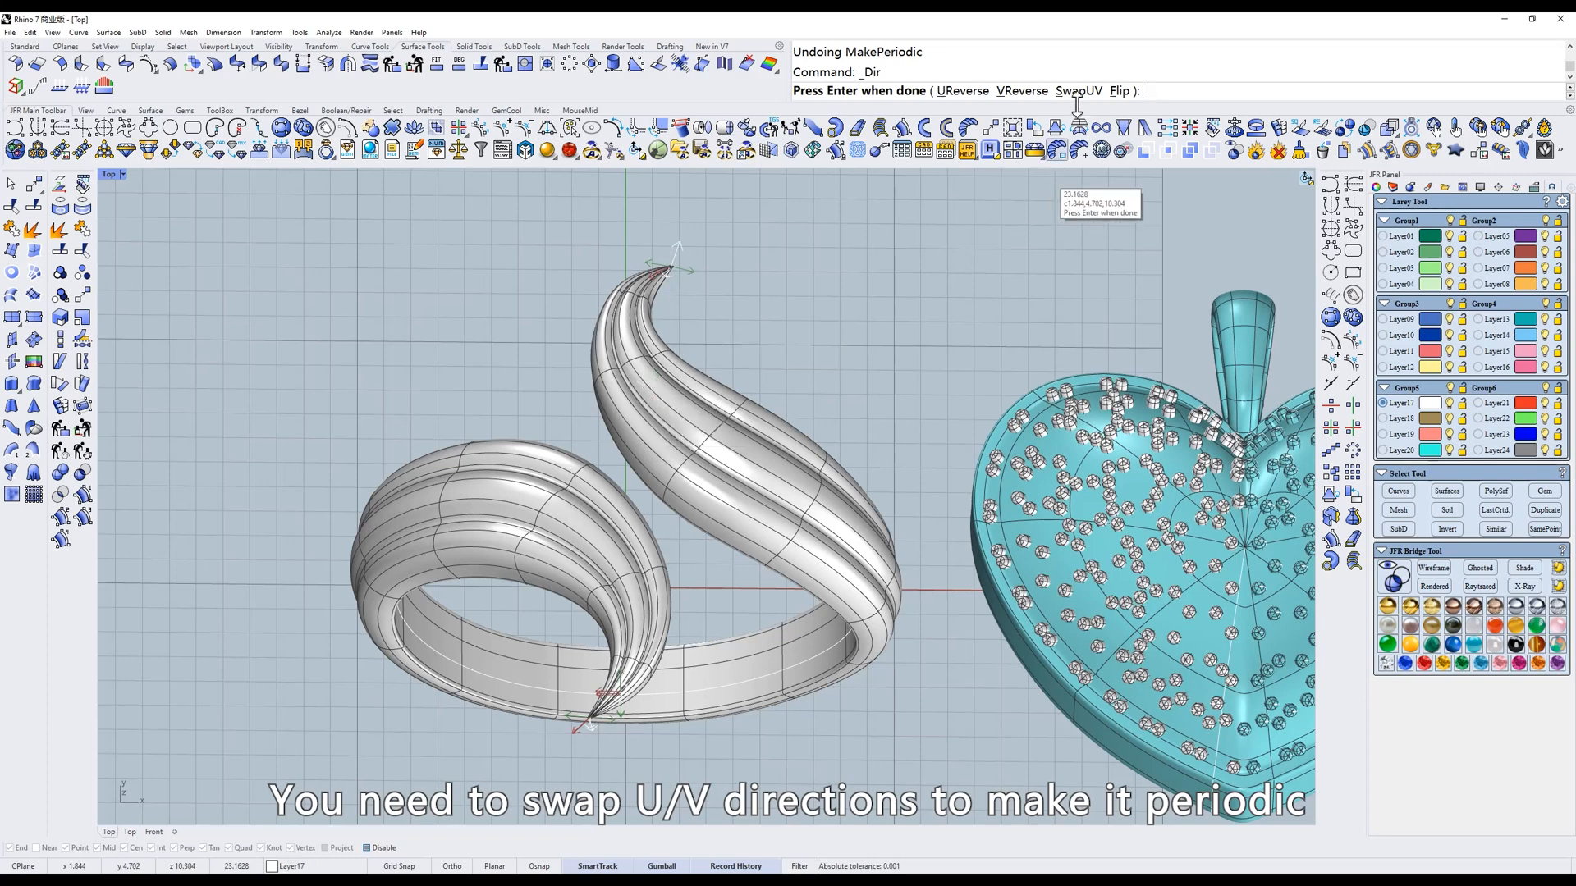
# Swap the ring surface's U and V directions and make the surface periodic.
pyautogui.write('s')
pyautogui.press('Return')
pyautogui.press('Return')
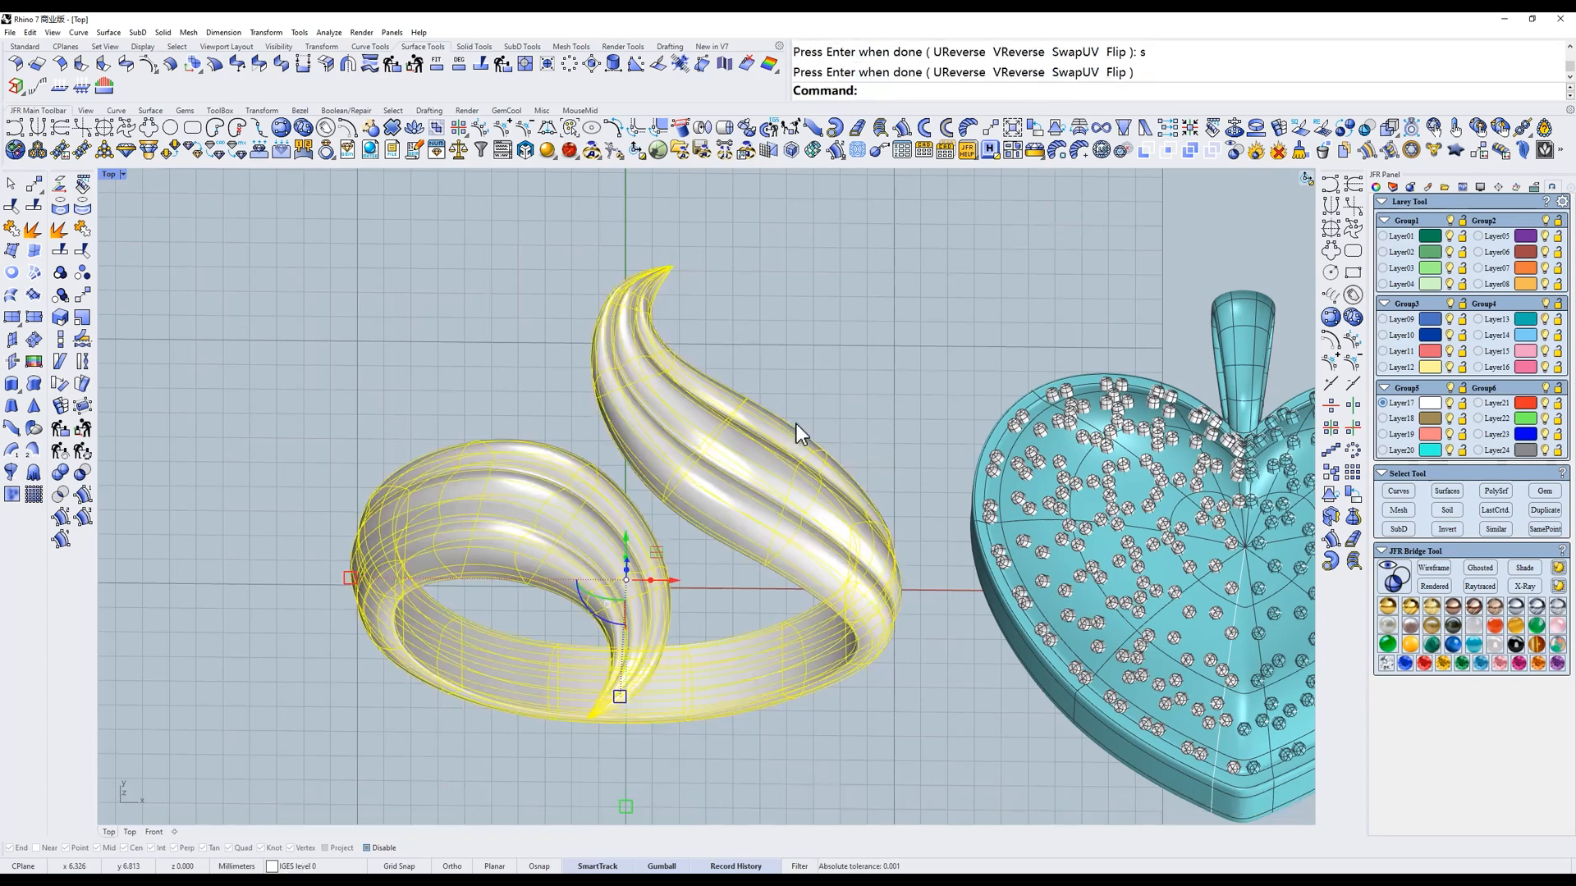
pyautogui.press('Return')
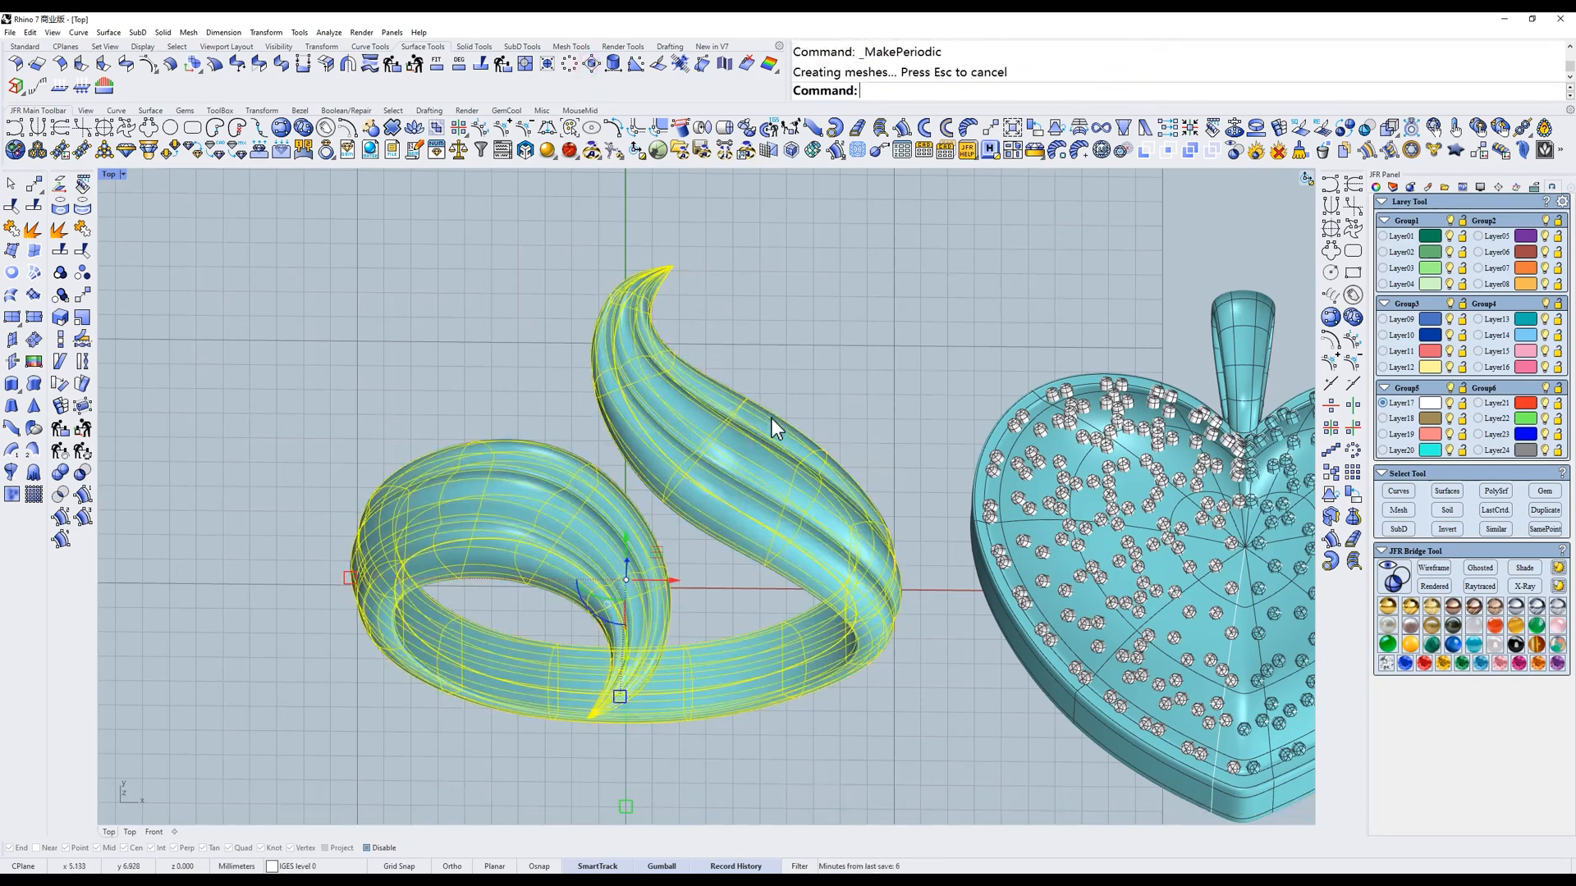
pyautogui.press('Escape')
# Display the periodic ring's control points in wireframe and select a point on the seam line.
pyautogui.moveTo(790, 530)
pyautogui.keyDown('ctrl'); pyautogui.keyDown('shift'); pyautogui.mouseDown(button='right')
pyautogui.moveTo(779, 432)
pyautogui.moveTo(808, 489)
pyautogui.moveTo(815, 471)
pyautogui.moveTo(793, 409)
pyautogui.mouseUp(button='right'); pyautogui.keyUp('shift'); pyautogui.keyUp('ctrl')
pyautogui.click(771, 460)
pyautogui.write('x w')
pyautogui.scroll(4, 772, 469)
pyautogui.scroll(3, 815, 471)
pyautogui.click(813, 453)
pyautogui.scroll(-3, 843, 452)
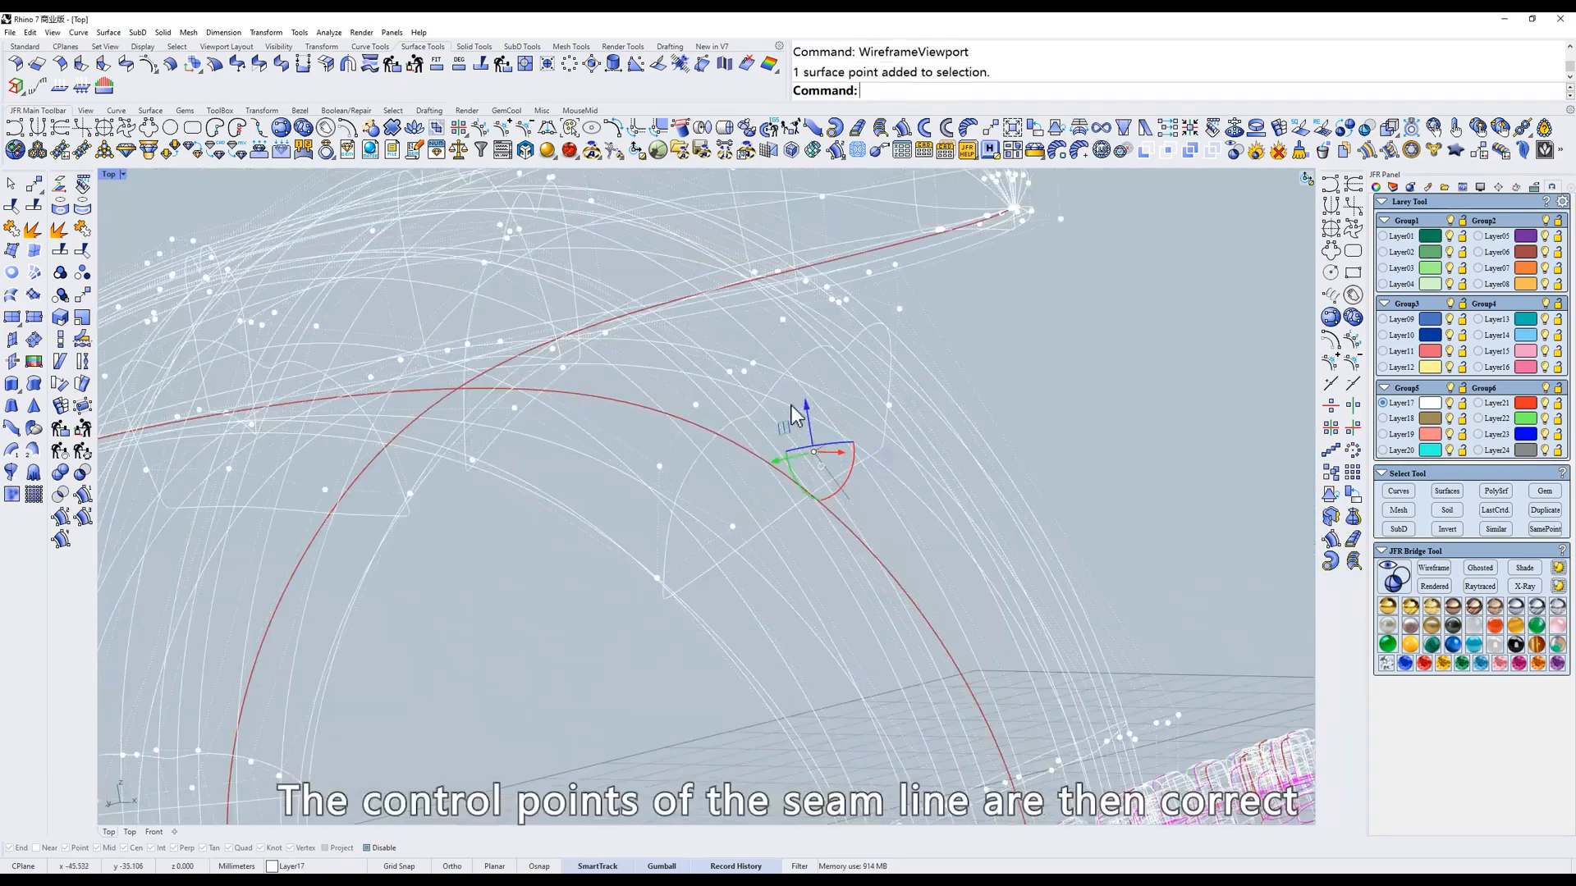
pyautogui.moveTo(821, 455); pyautogui.dragTo(867, 460)
# Check the periodic ring's seam in shaded and Top views, and undo the last change.
pyautogui.write('s')
pyautogui.scroll(-3, 1052, 491)
pyautogui.moveTo(1043, 491)
pyautogui.keyDown('ctrl'); pyautogui.keyDown('shift'); pyautogui.mouseDown(button='right')
pyautogui.moveTo(914, 490)
pyautogui.moveTo(902, 453)
pyautogui.moveTo(831, 501)
pyautogui.moveTo(711, 453)
pyautogui.moveTo(714, 411)
pyautogui.mouseUp(button='right'); pyautogui.keyUp('shift'); pyautogui.keyUp('ctrl')
pyautogui.write('t')
pyautogui.hotkey('ctrl', 'z')
# Display the control points of one small bead on the heart pendant in wireframe.
pyautogui.moveTo(1174, 481); pyautogui.dragTo(916, 497, button='right')
pyautogui.scroll(-2, 916, 497)
pyautogui.write('s')
pyautogui.scroll(8, 821, 490)
pyautogui.keyDown('ctrl'); pyautogui.keyDown('shift'); pyautogui.moveTo(821, 490); pyautogui.dragTo(582, 498, button='right'); pyautogui.keyUp('shift'); pyautogui.keyUp('ctrl')
pyautogui.scroll(8, 530, 462)
pyautogui.write('w')
pyautogui.click(531, 451)
pyautogui.moveTo(532, 452); pyautogui.dragTo(711, 532, button='right')
pyautogui.write('z')
pyautogui.scroll(8, 683, 524)
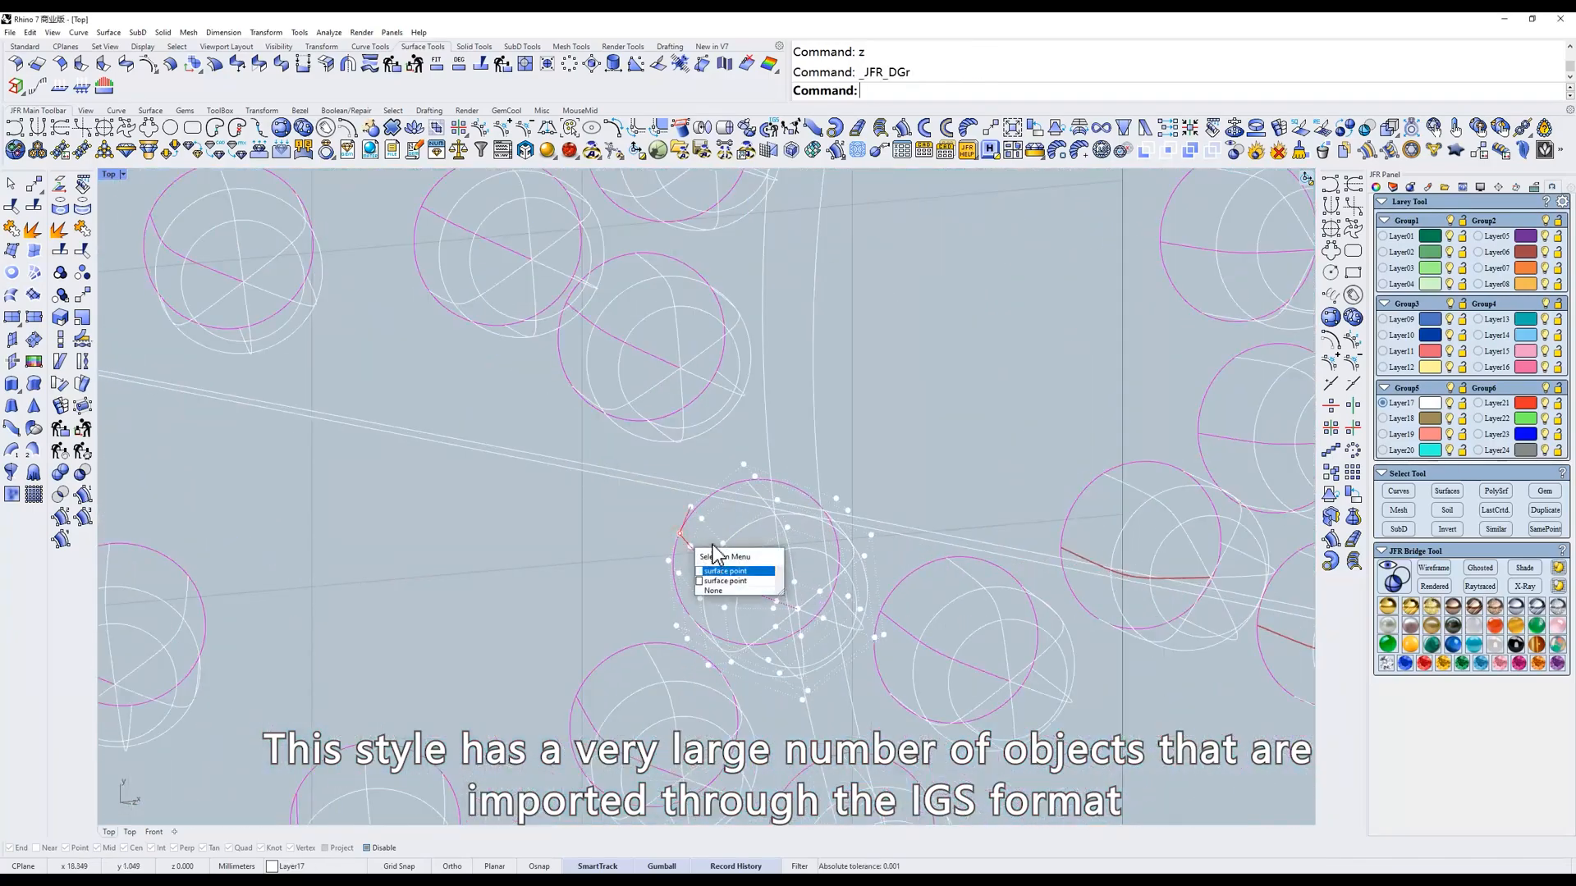
# Test a control point on the bead's seam, undo the change and return to the whole pendant in shaded Top view.
pyautogui.click(722, 570)
pyautogui.write('s w')
pyautogui.keyDown('ctrl'); pyautogui.keyDown('shift'); pyautogui.moveTo(790, 463); pyautogui.dragTo(722, 504, button='right'); pyautogui.keyUp('shift'); pyautogui.keyUp('ctrl')
pyautogui.click(918, 424)
pyautogui.hotkey('ctrl', 'z')
pyautogui.scroll(-8, 874, 471)
pyautogui.write('t')
pyautogui.scroll(-2, 876, 474)
pyautogui.write('s')
pyautogui.moveTo(863, 468); pyautogui.dragTo(738, 476, button='right')
pyautogui.scroll(-4, 751, 474)
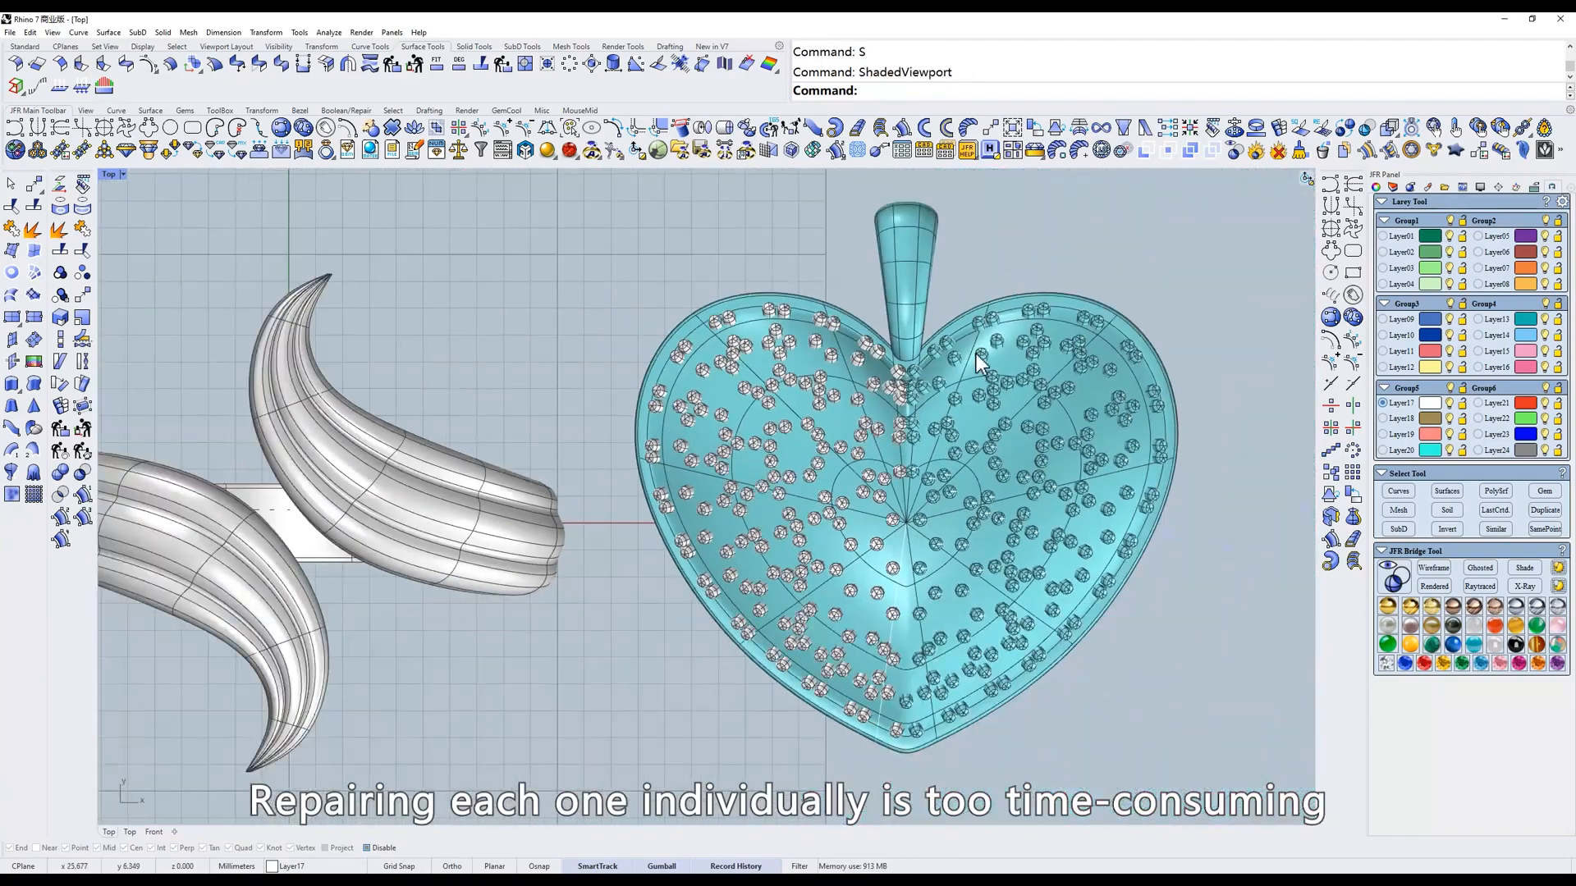
# Select all surfaces of the heart pendant and repair them together with Batch Repair IGS.
pyautogui.moveTo(976, 361); pyautogui.dragTo(977, 374, button='right')
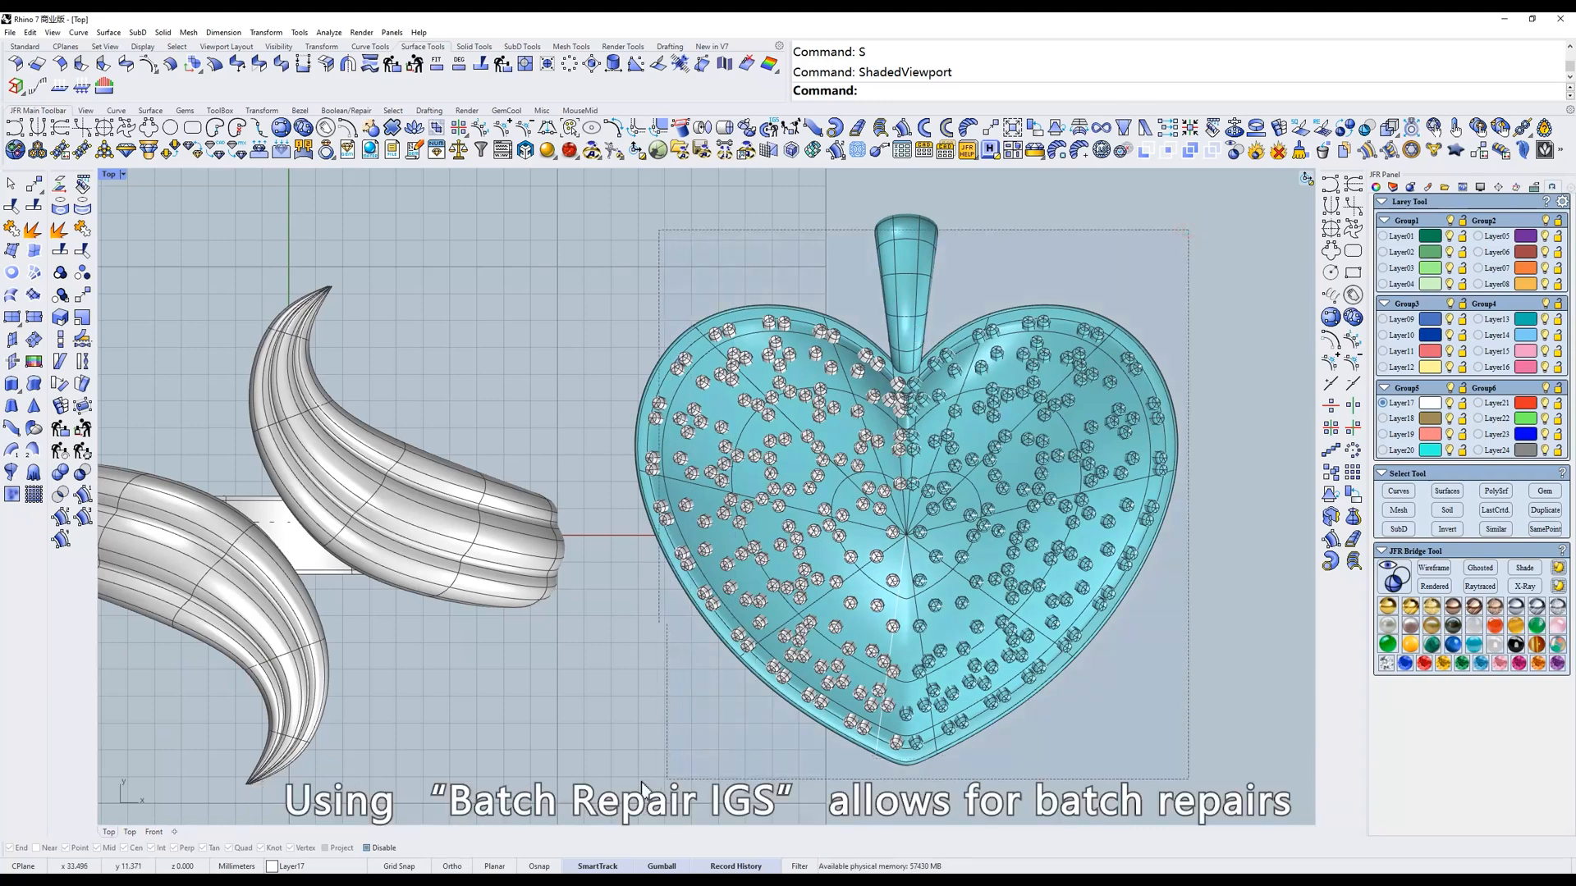
pyautogui.moveTo(644, 788); pyautogui.dragTo(632, 735)
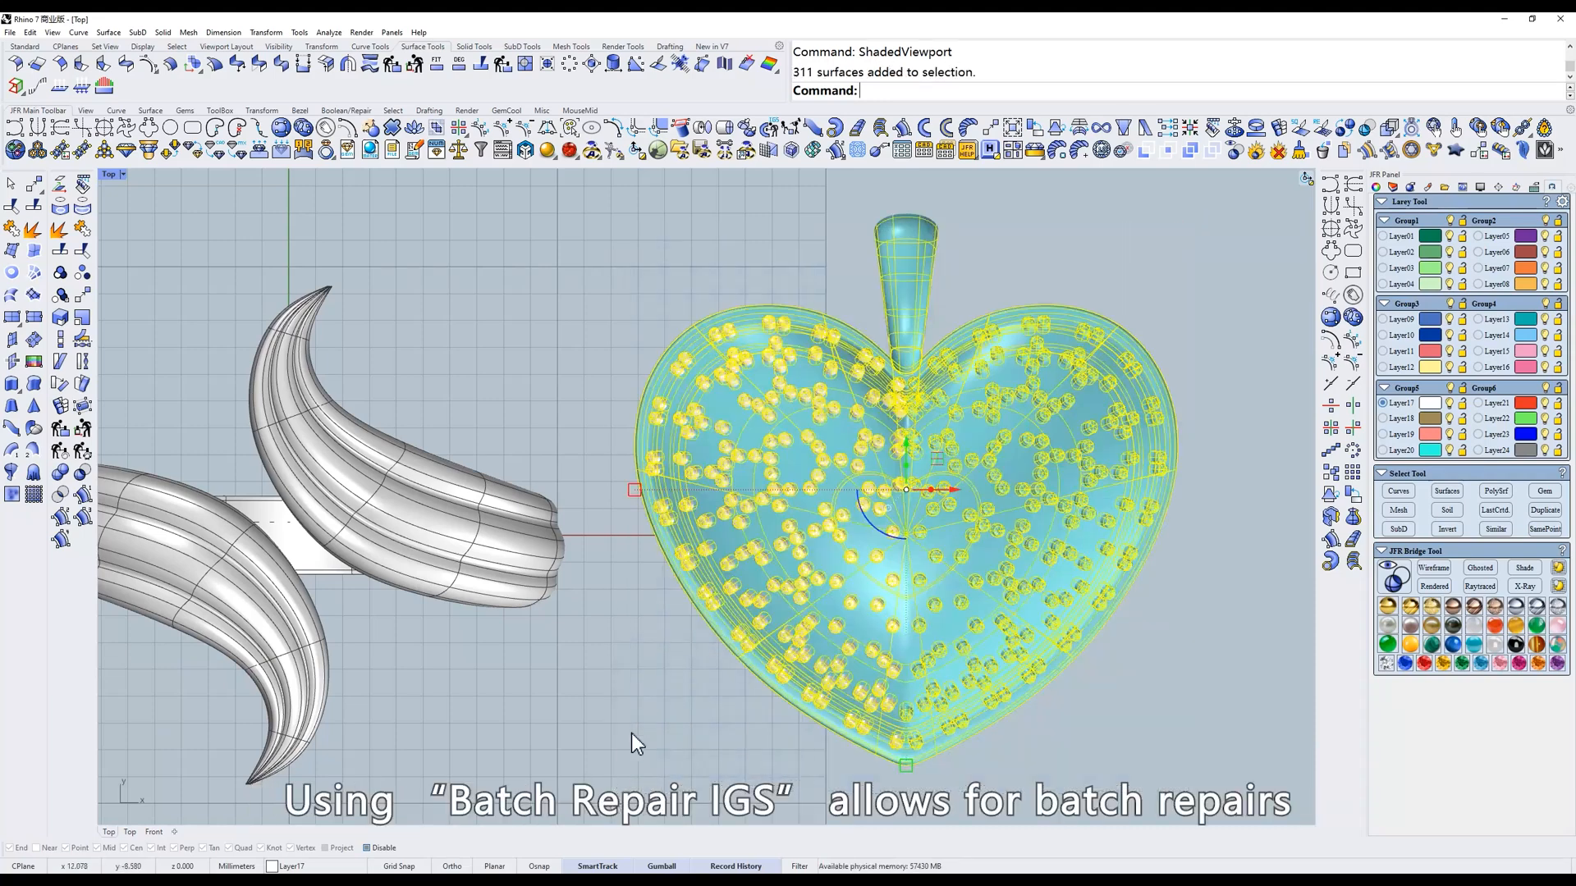
pyautogui.click(773, 131)
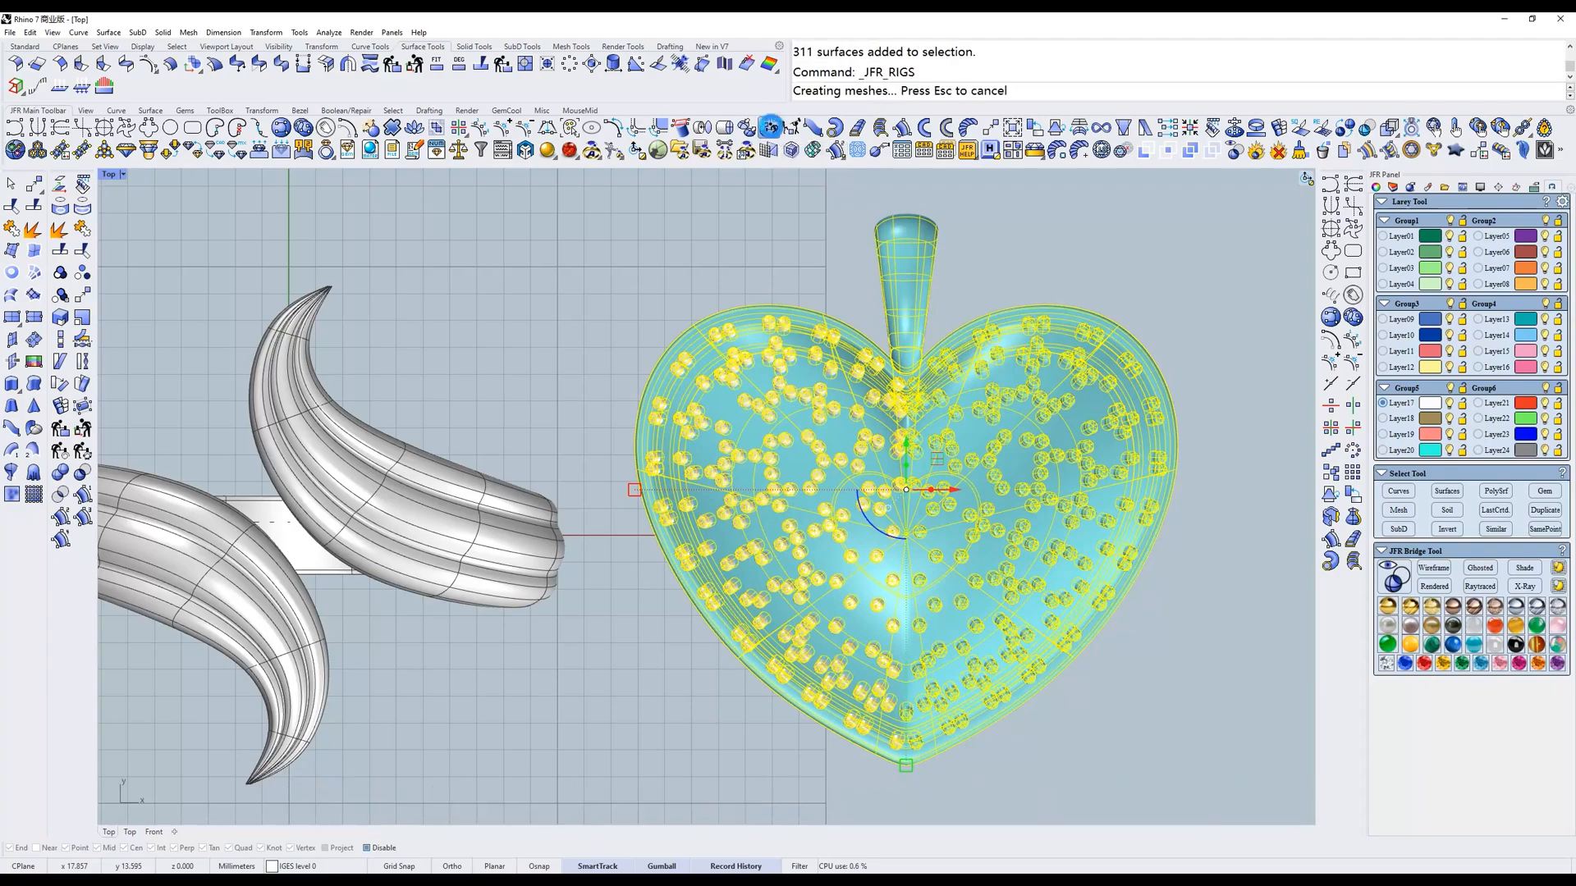
pyautogui.press('Return')
# Display the control points of one repaired bead, test moving a point and undo the move.
pyautogui.scroll(10, 898, 422)
pyautogui.click(727, 452)
pyautogui.write('z')
pyautogui.press('Return')
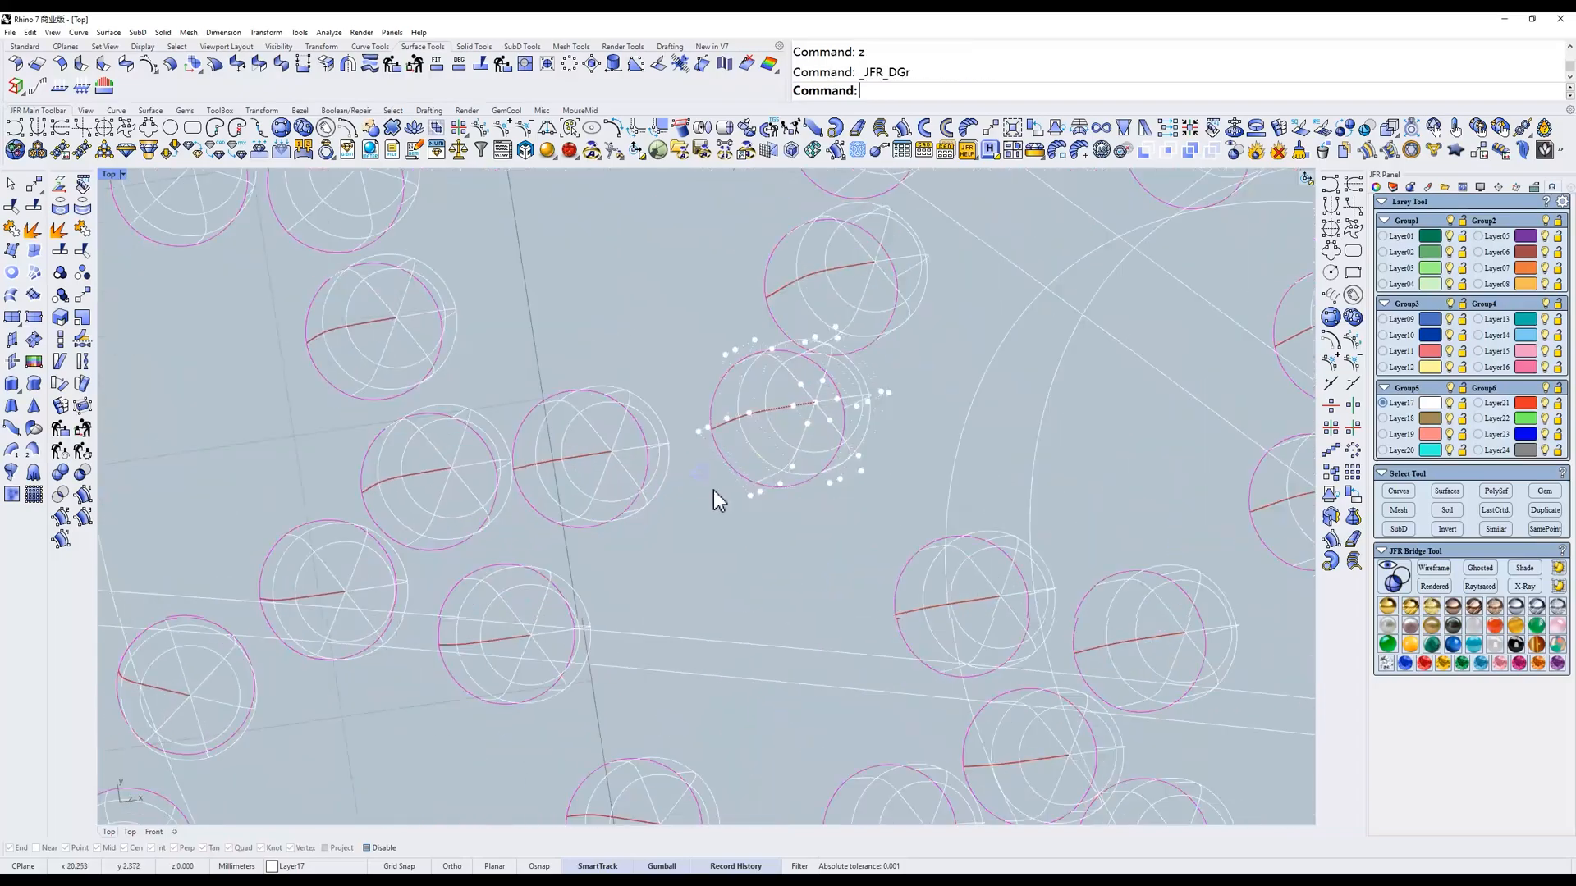
pyautogui.scroll(-8, 735, 392)
pyautogui.hotkey('ctrl', 'z')
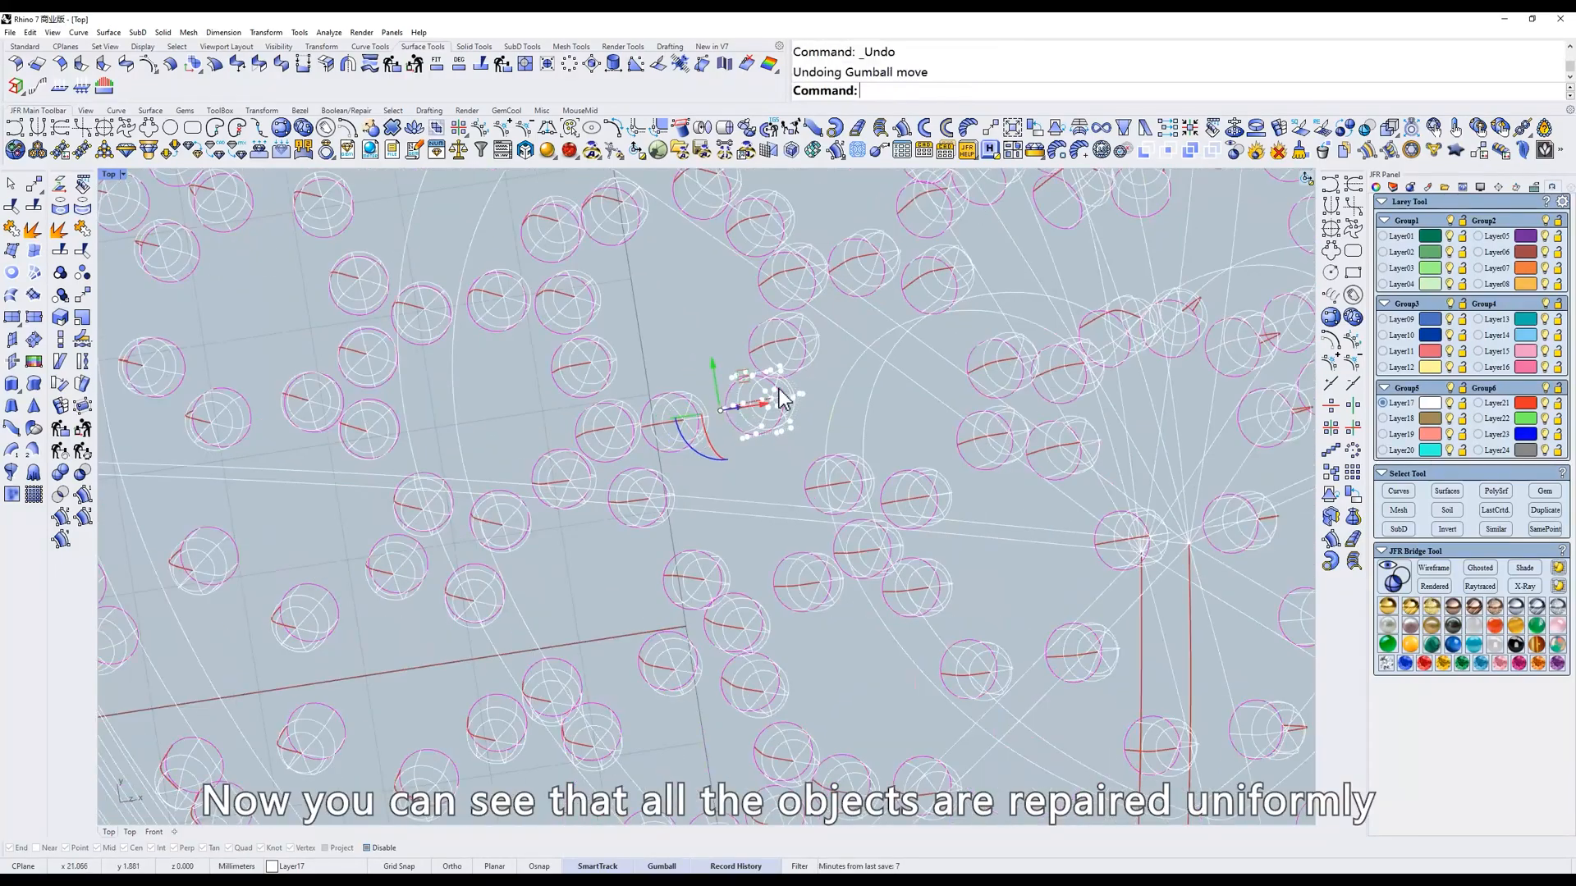
# Check a repaired bead's control points up close and return to the whole pendant in shaded Top view.
pyautogui.scroll(8, 835, 341)
pyautogui.click(933, 451)
pyautogui.write('z')
pyautogui.press('Return')
pyautogui.scroll(-3, 1026, 518)
pyautogui.write('s')
pyautogui.press('Return')
pyautogui.scroll(-5, 1041, 527)
pyautogui.write('t')
pyautogui.press('Return')
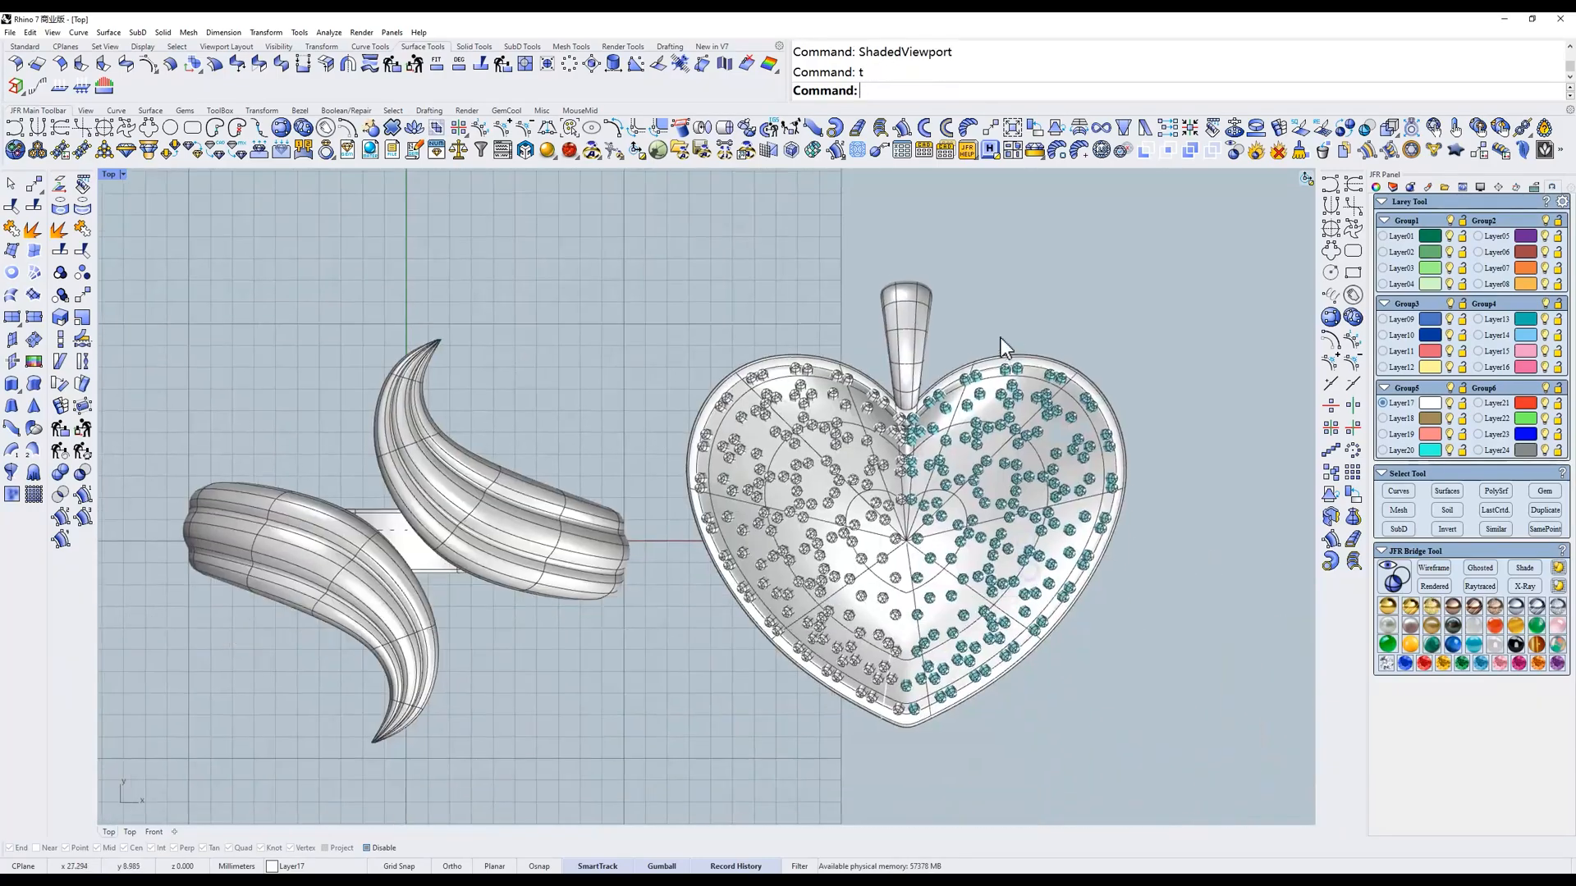
# Unify the surface normals of the whole heart pendant with Unified Face and check the result from an angle and in Top view.
pyautogui.scroll(5, 1022, 472)
pyautogui.scroll(-5, 967, 460)
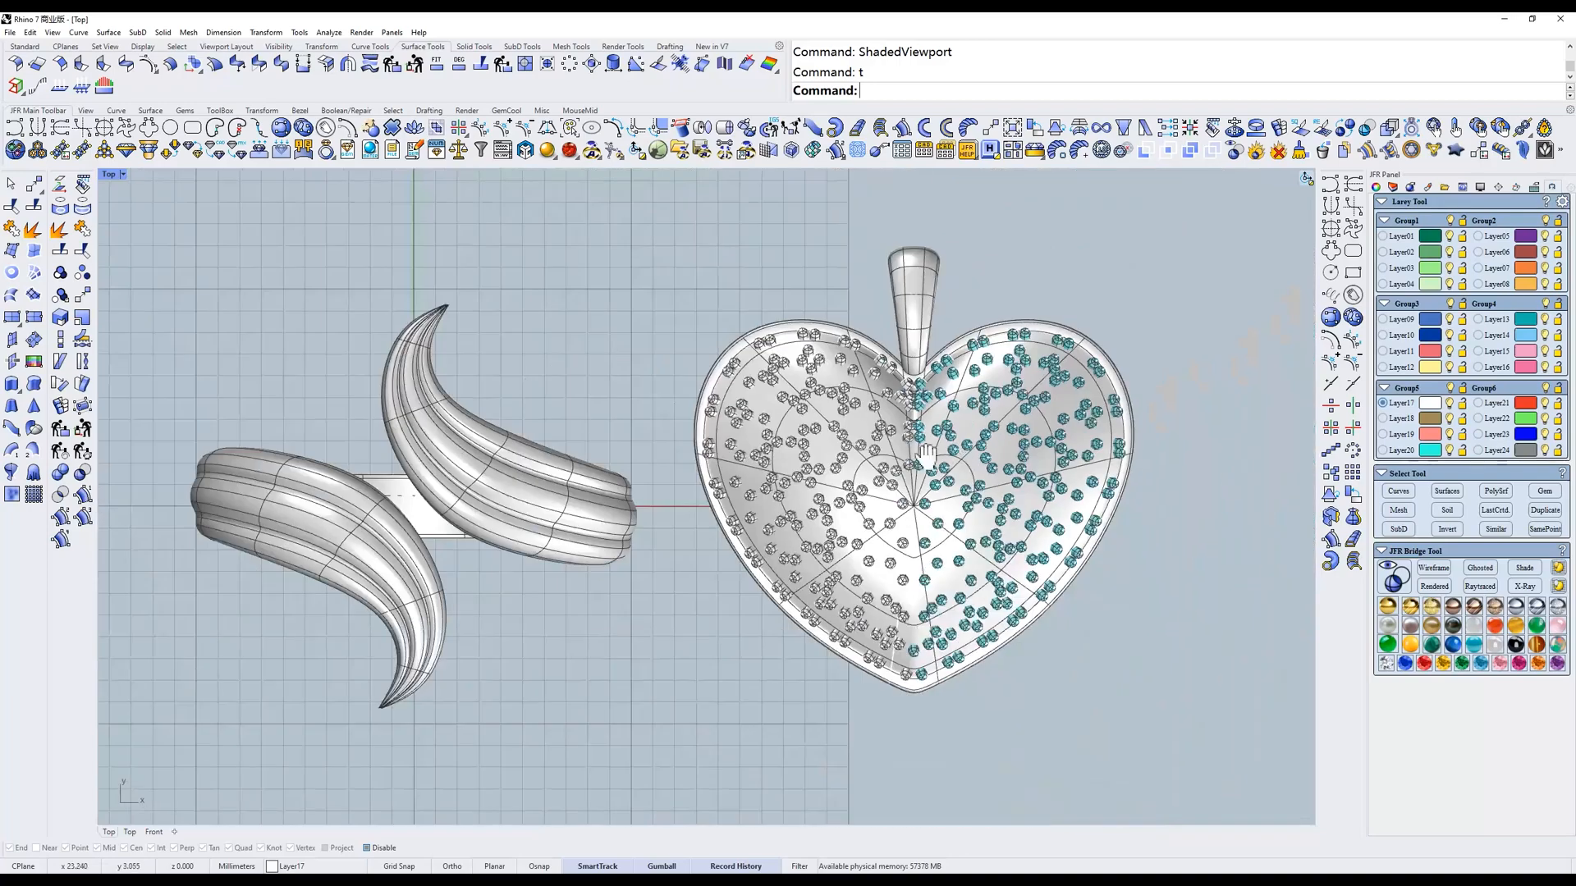
pyautogui.moveTo(608, 221); pyautogui.dragTo(1180, 765)
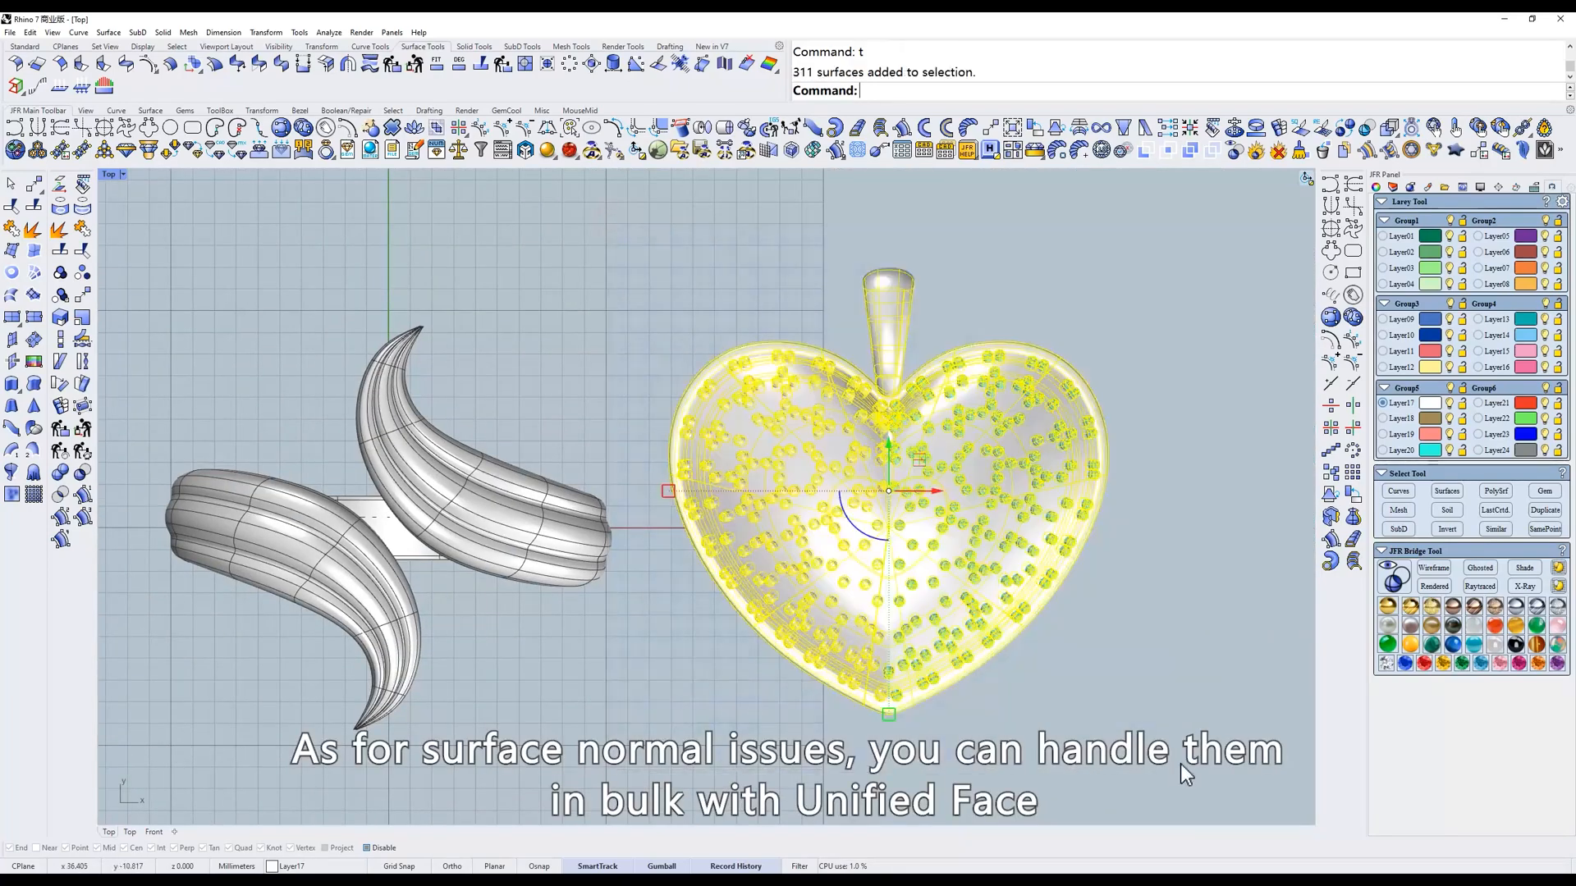
pyautogui.click(747, 127)
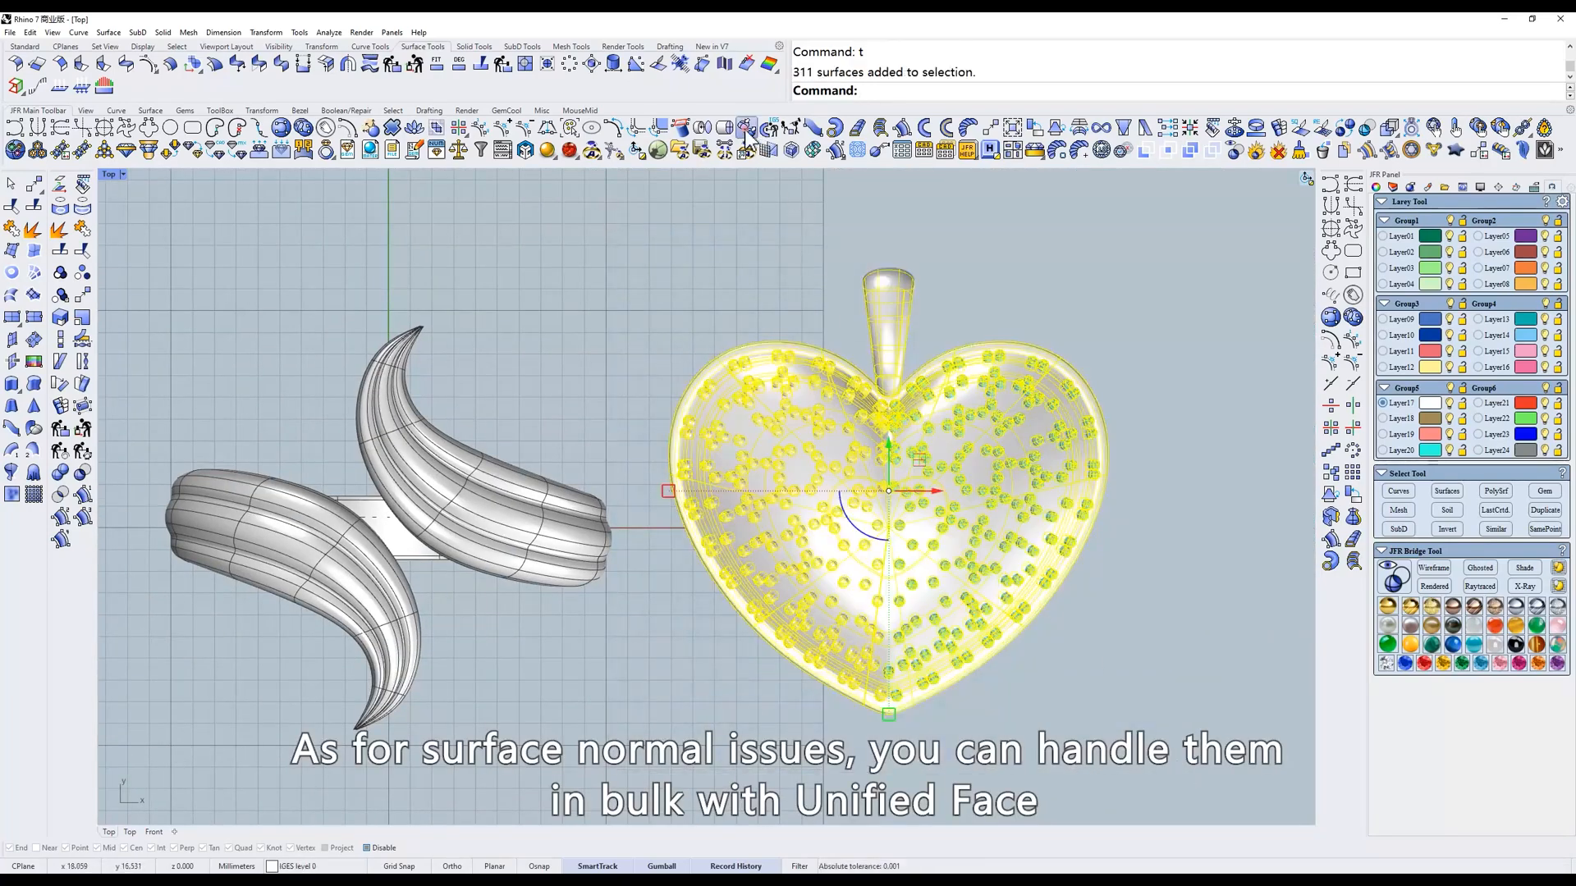
pyautogui.click(666, 267)
pyautogui.scroll(4, 917, 453)
pyautogui.keyDown('ctrl'); pyautogui.keyDown('shift'); pyautogui.moveTo(1028, 447); pyautogui.dragTo(1017, 381, button='right'); pyautogui.keyUp('shift'); pyautogui.keyUp('ctrl')
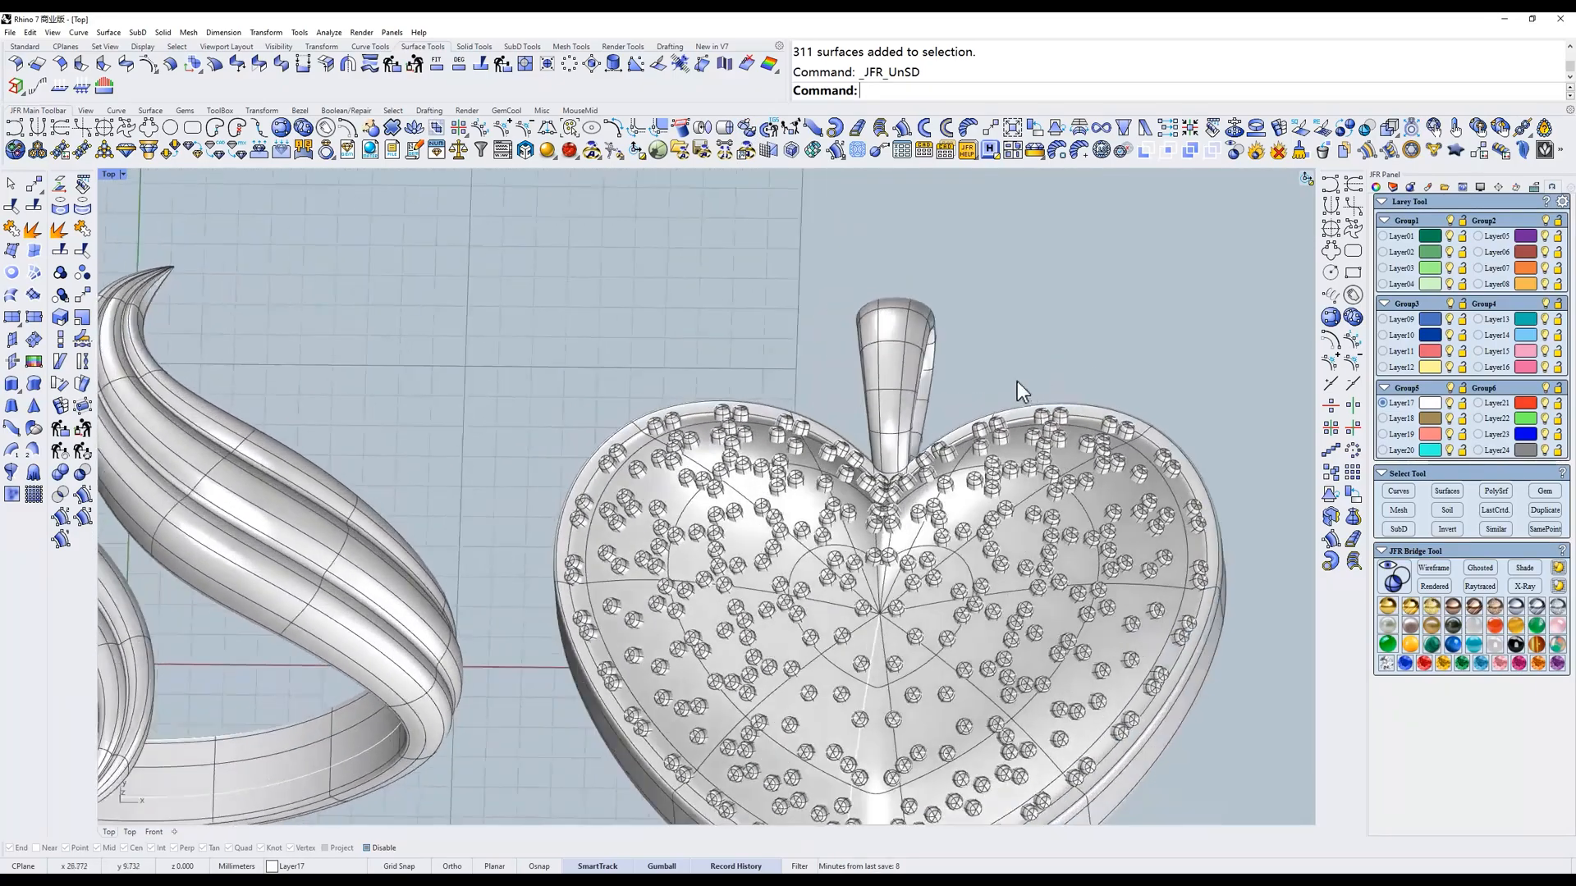
pyautogui.write('t')
pyautogui.press('Return')
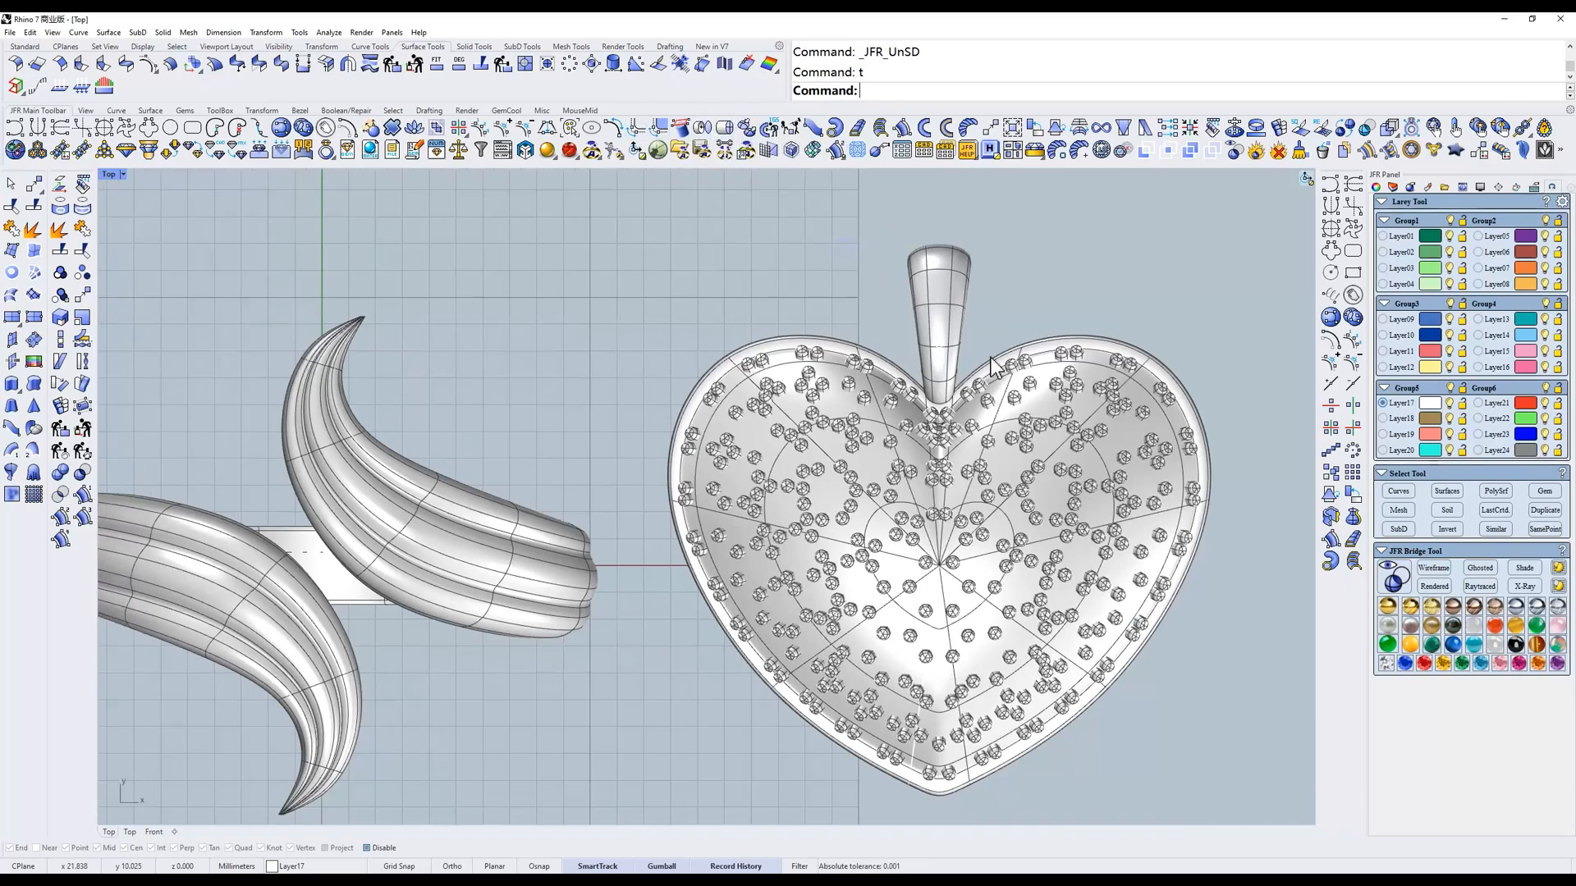
# Undo the normal unification and the batch IGS repair, and check the pendant in wireframe and shaded display.
pyautogui.hotkey('ctrl', 'z')
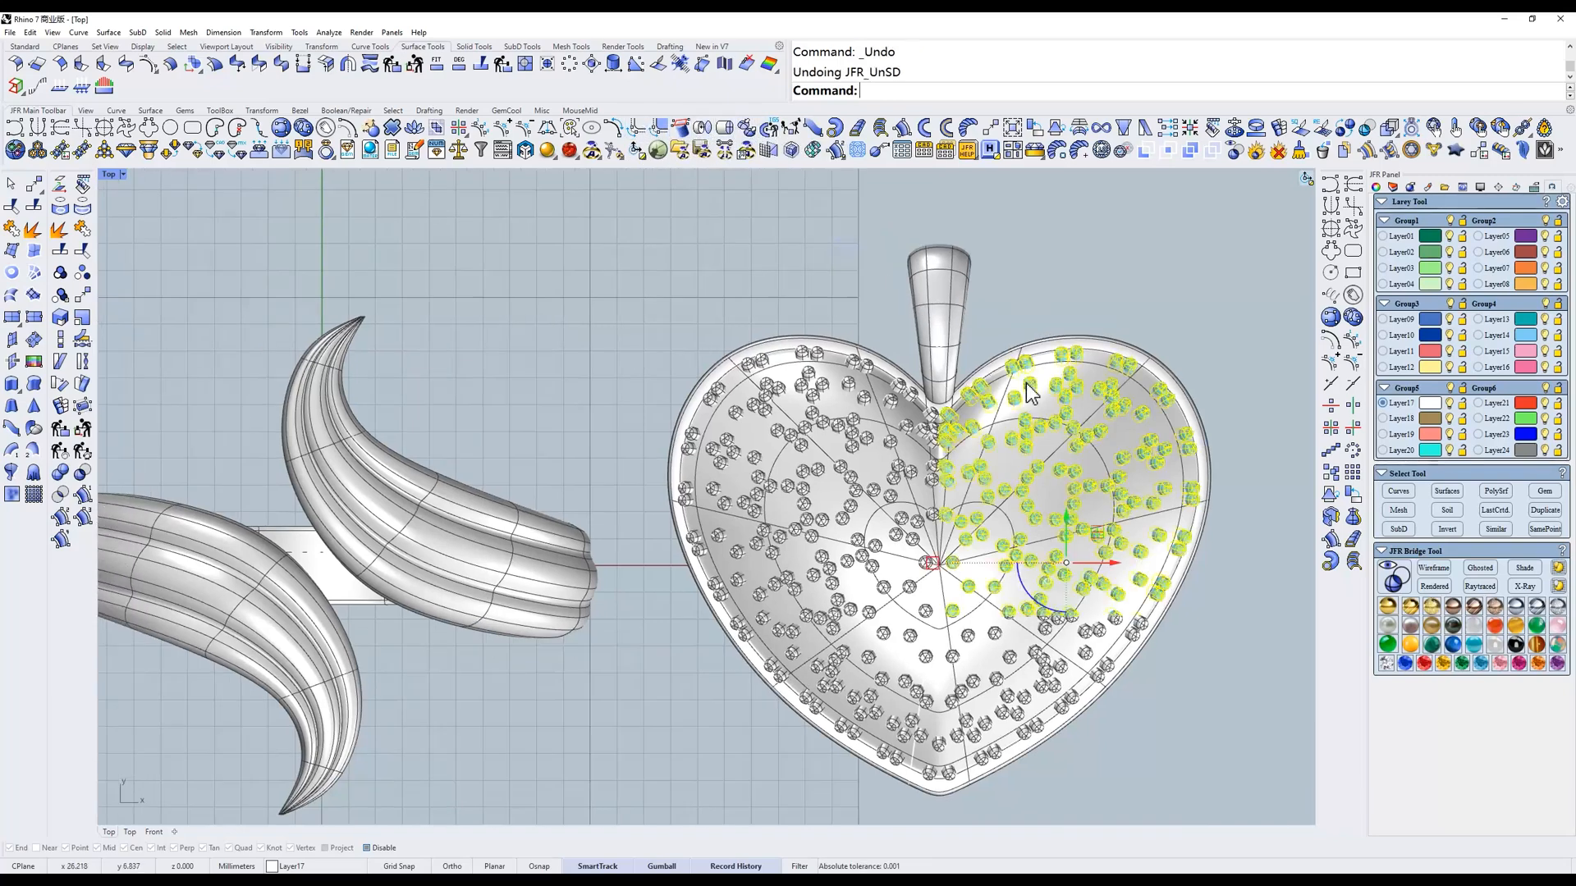
pyautogui.hotkey('ctrl', 'z')
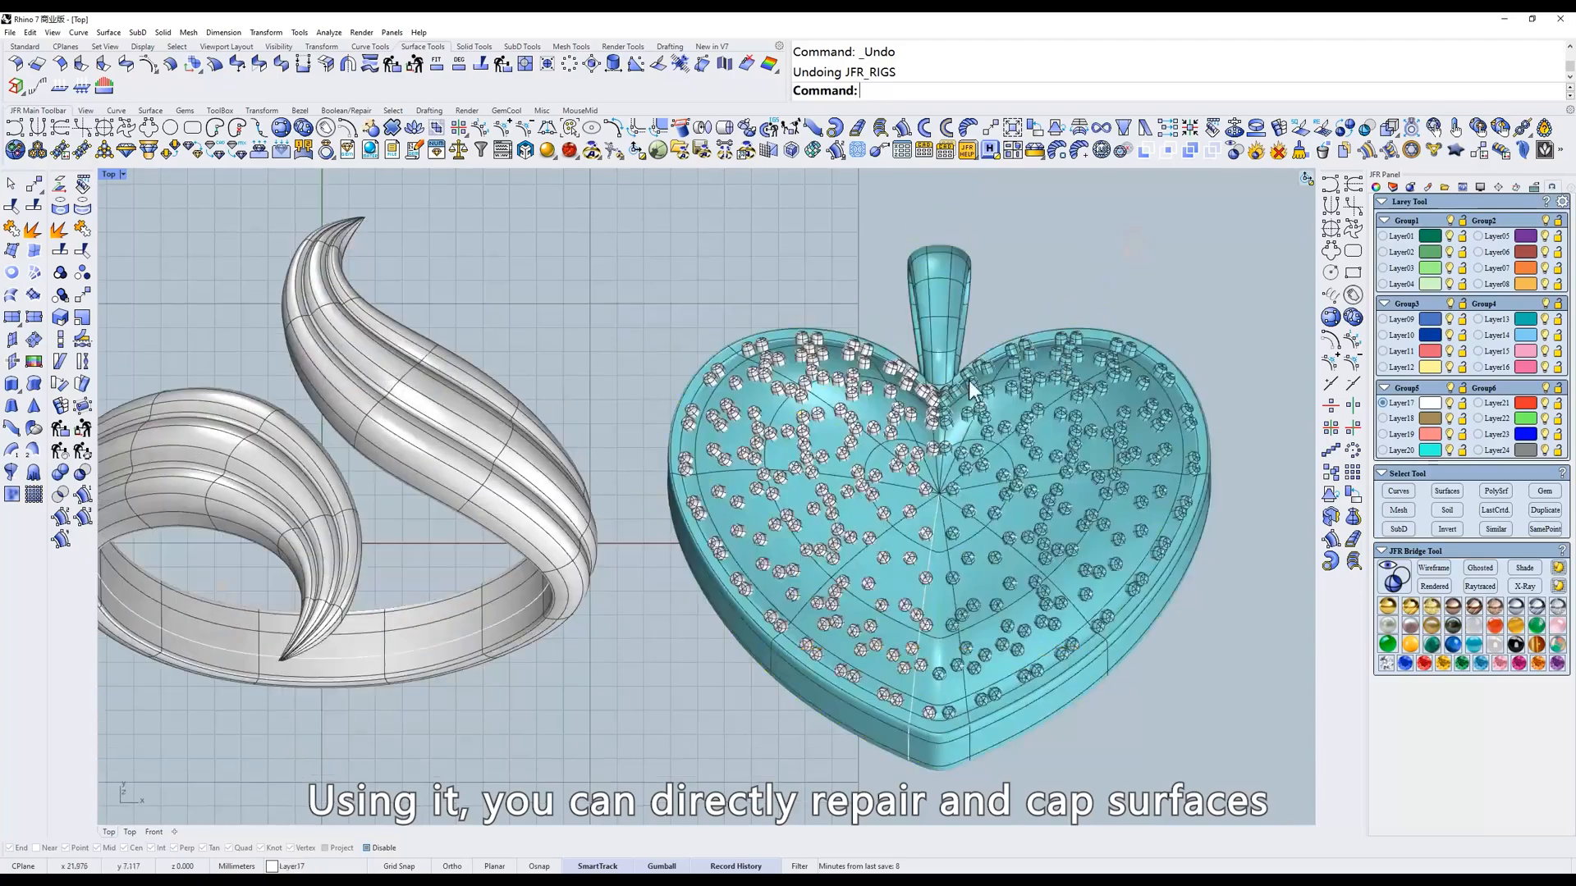
pyautogui.write('w')
pyautogui.press('Return')
pyautogui.write('s')
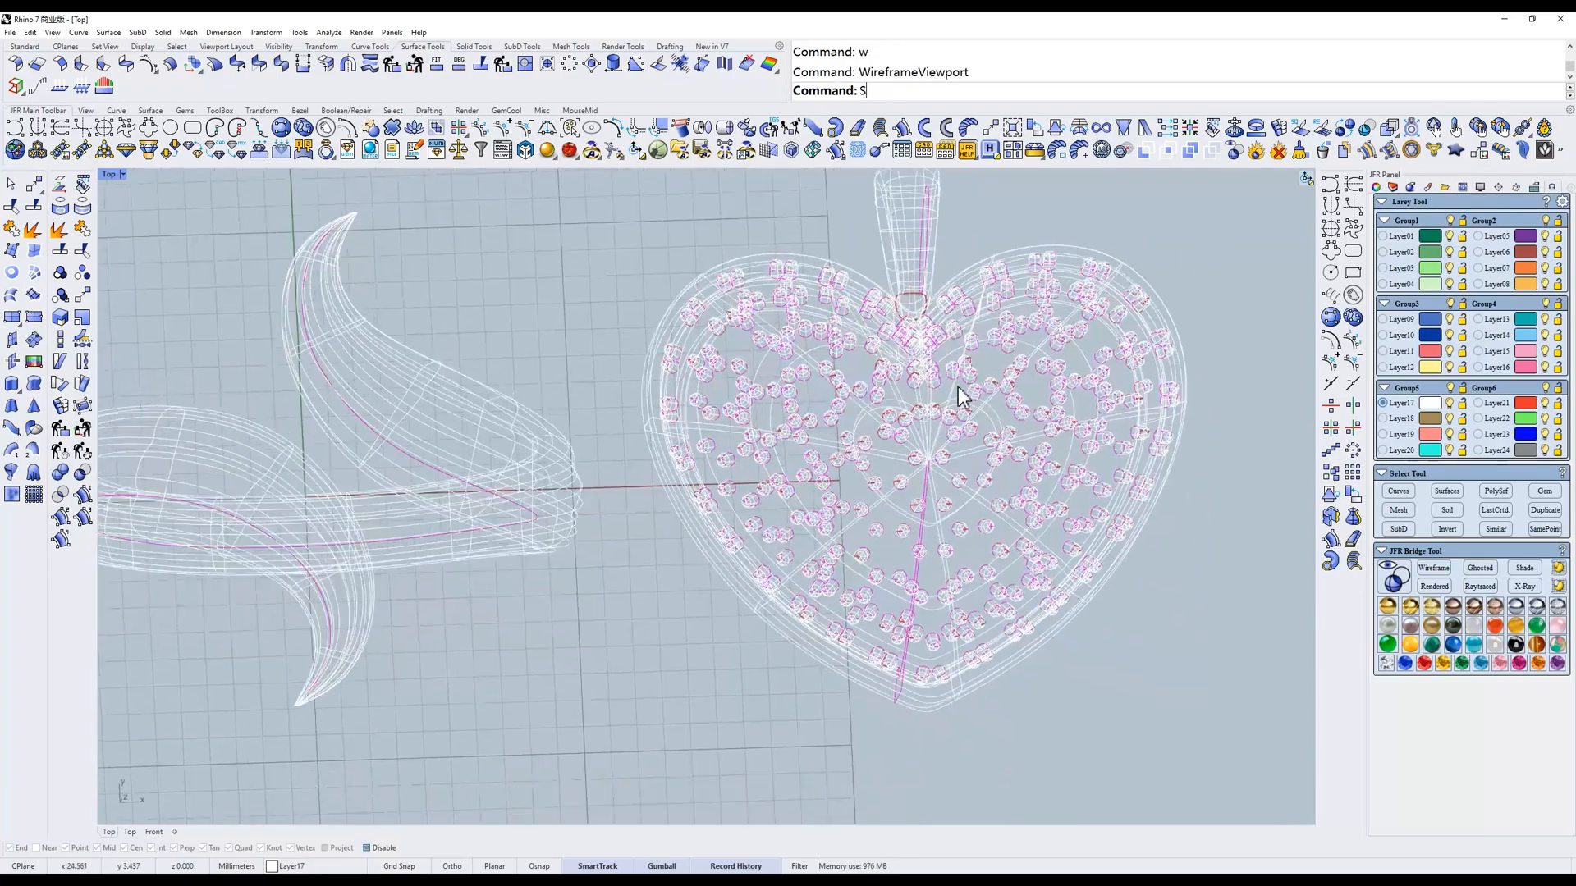
pyautogui.press('Return')
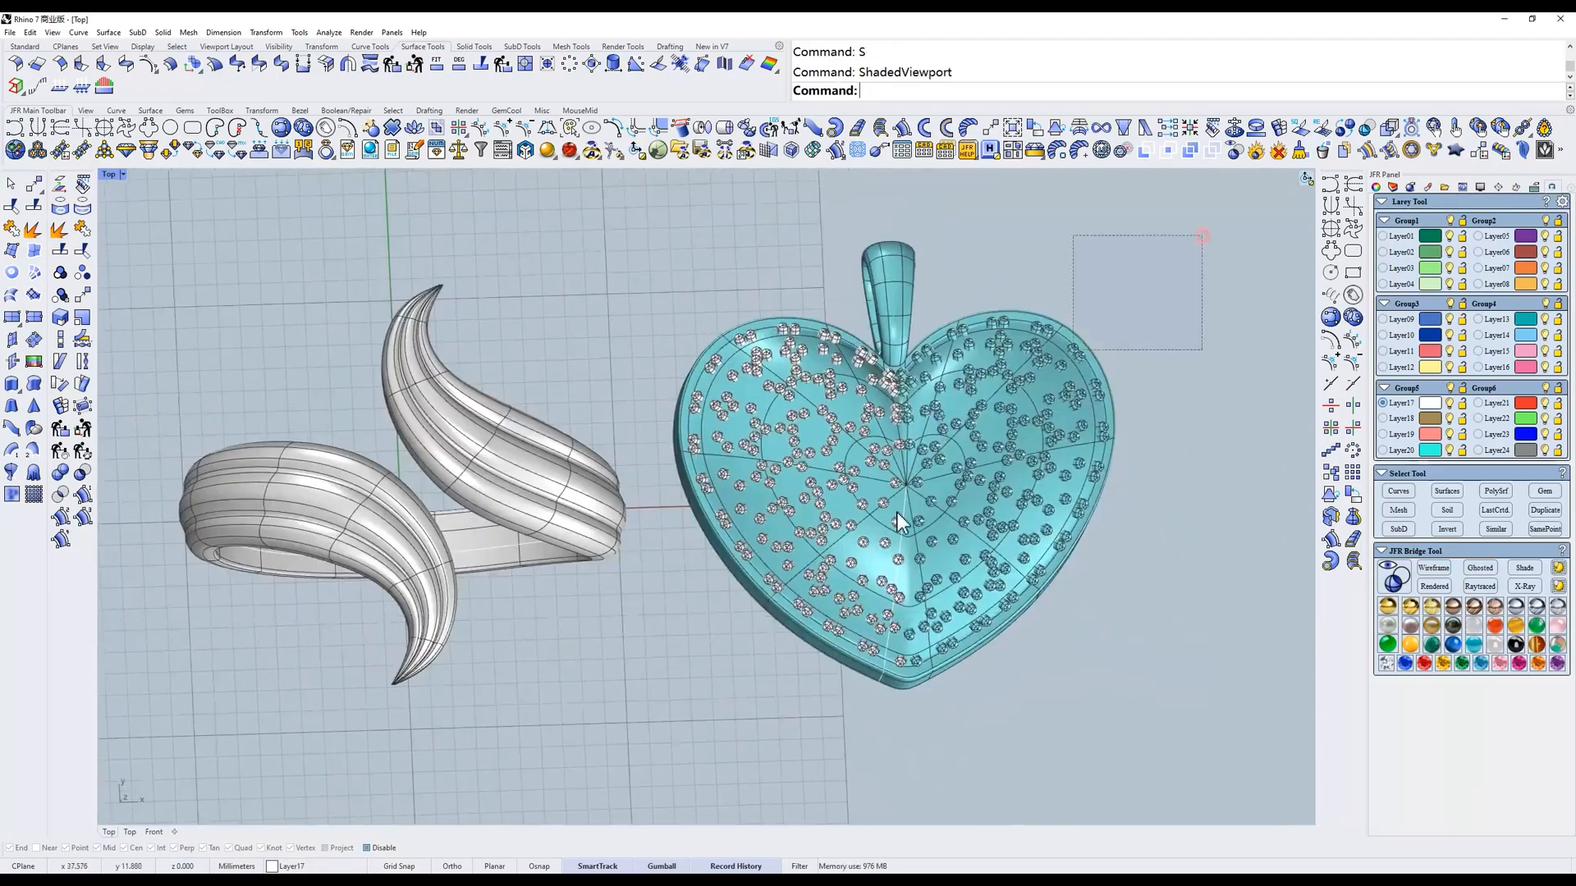
# Select all surfaces of the heart pendant and run Super Repair with capping of the objects.
pyautogui.moveTo(898, 513); pyautogui.dragTo(674, 743)
pyautogui.scroll(3, 795, 394)
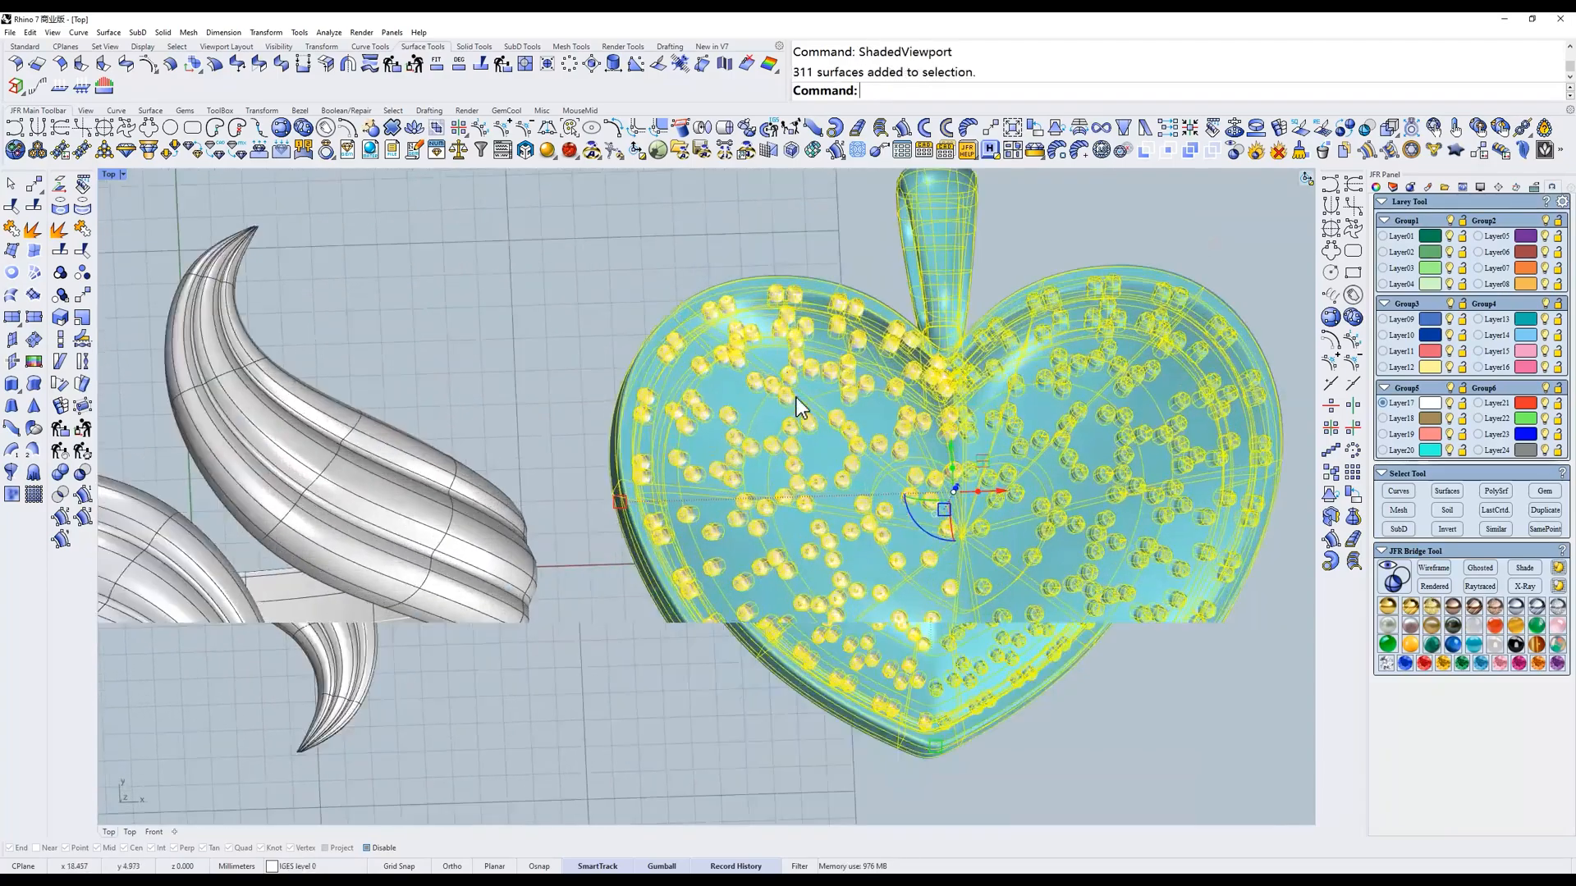
pyautogui.click(790, 129)
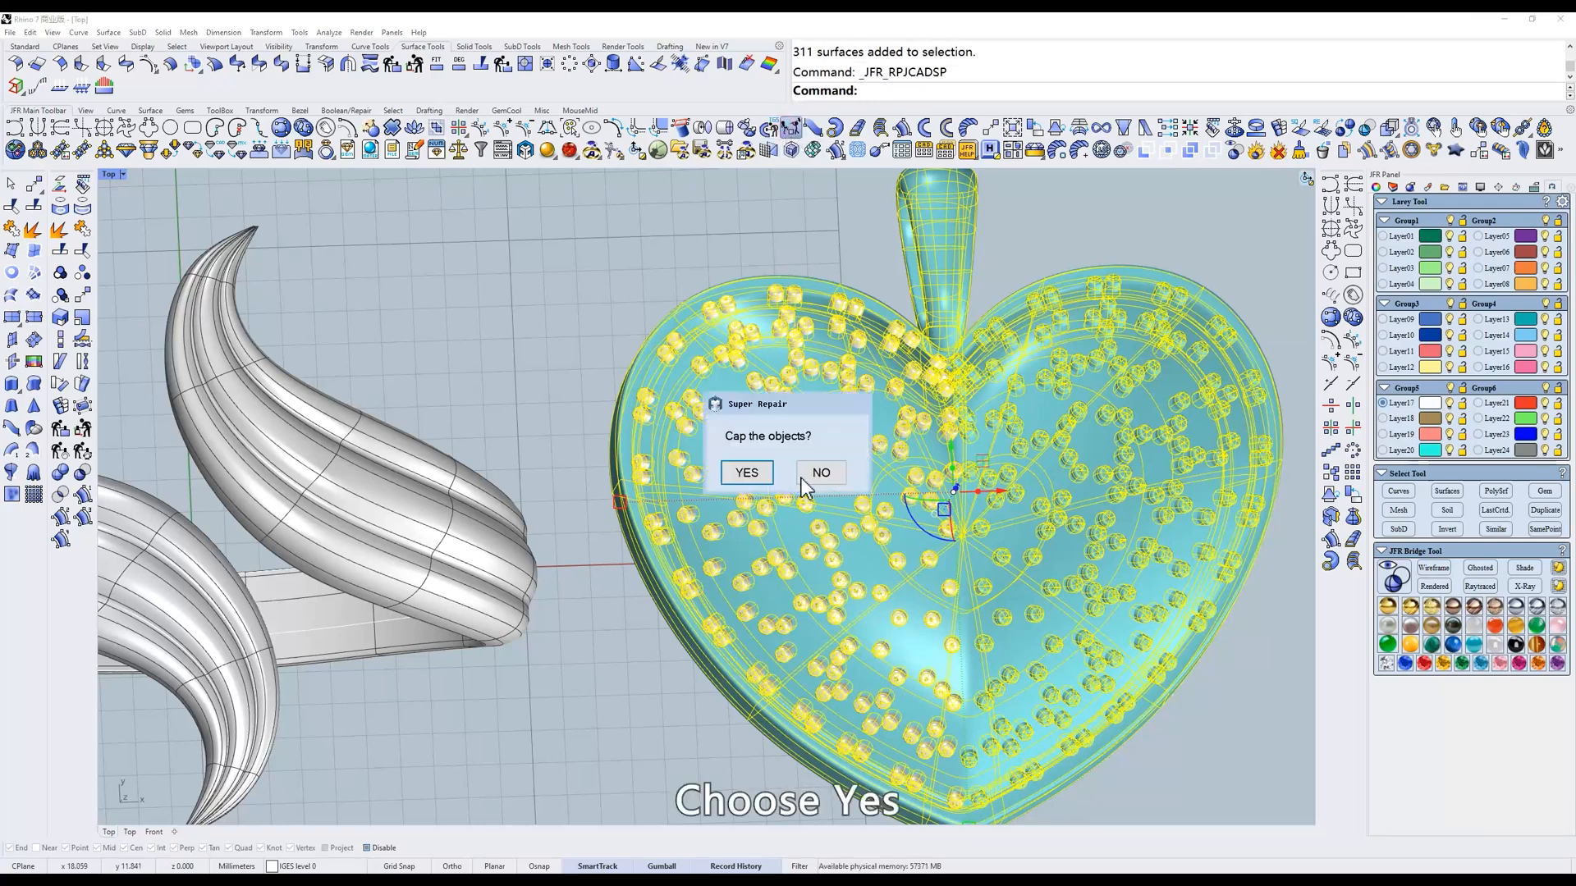
pyautogui.click(748, 473)
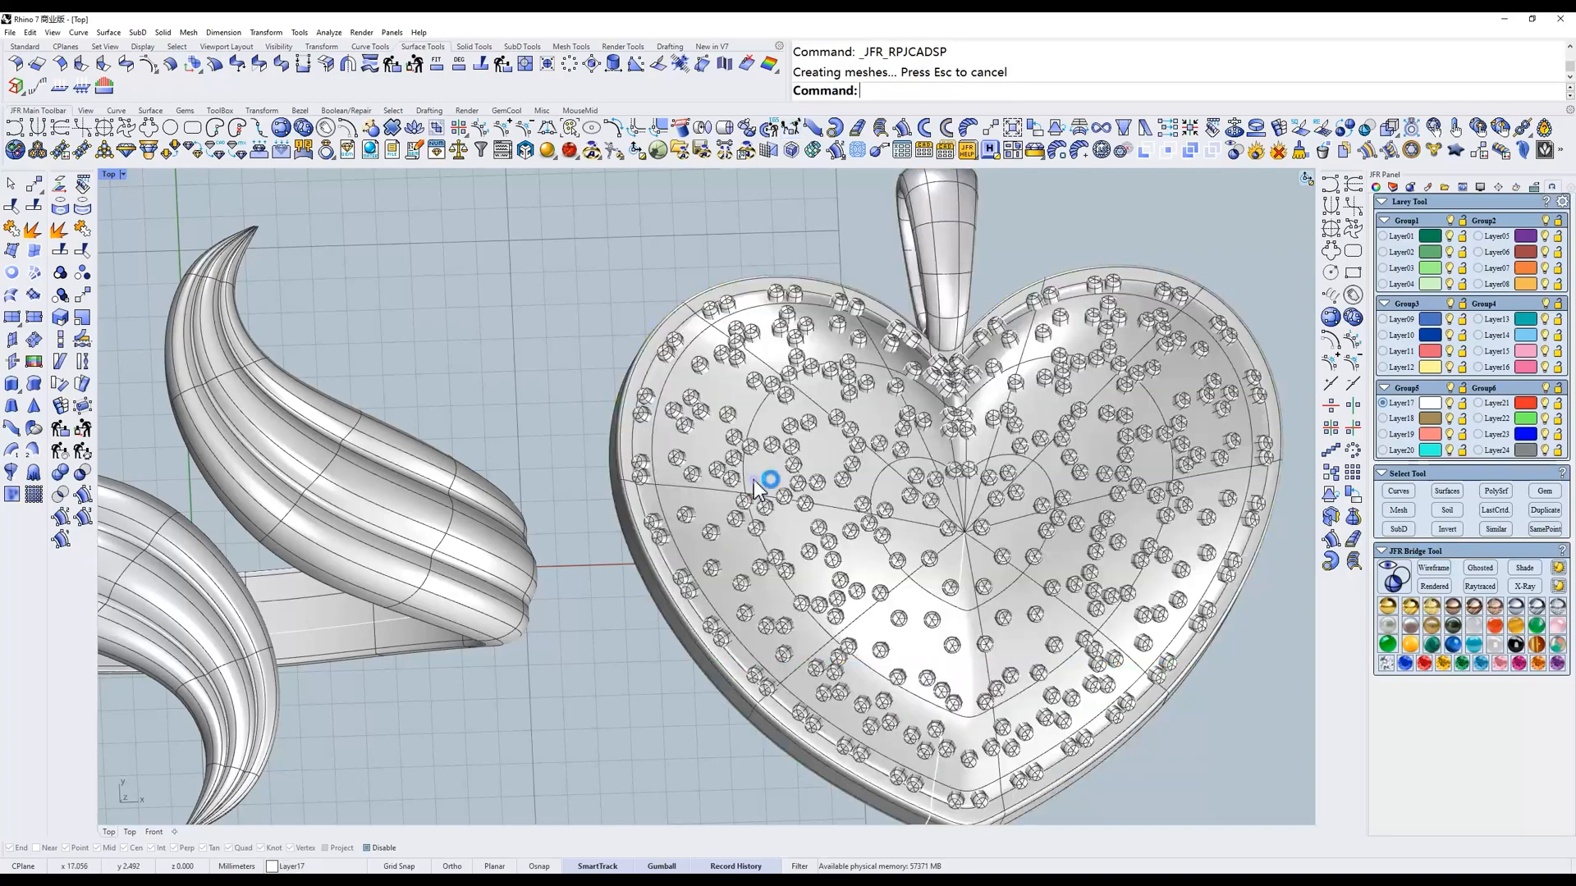
# Inspect one repaired bead in wireframe by isolating it, undo the isolation and return to the shaded Top view.
pyautogui.write('w')
pyautogui.press('Return')
pyautogui.scroll(5, 862, 488)
pyautogui.click(801, 539)
pyautogui.scroll(5, 809, 505)
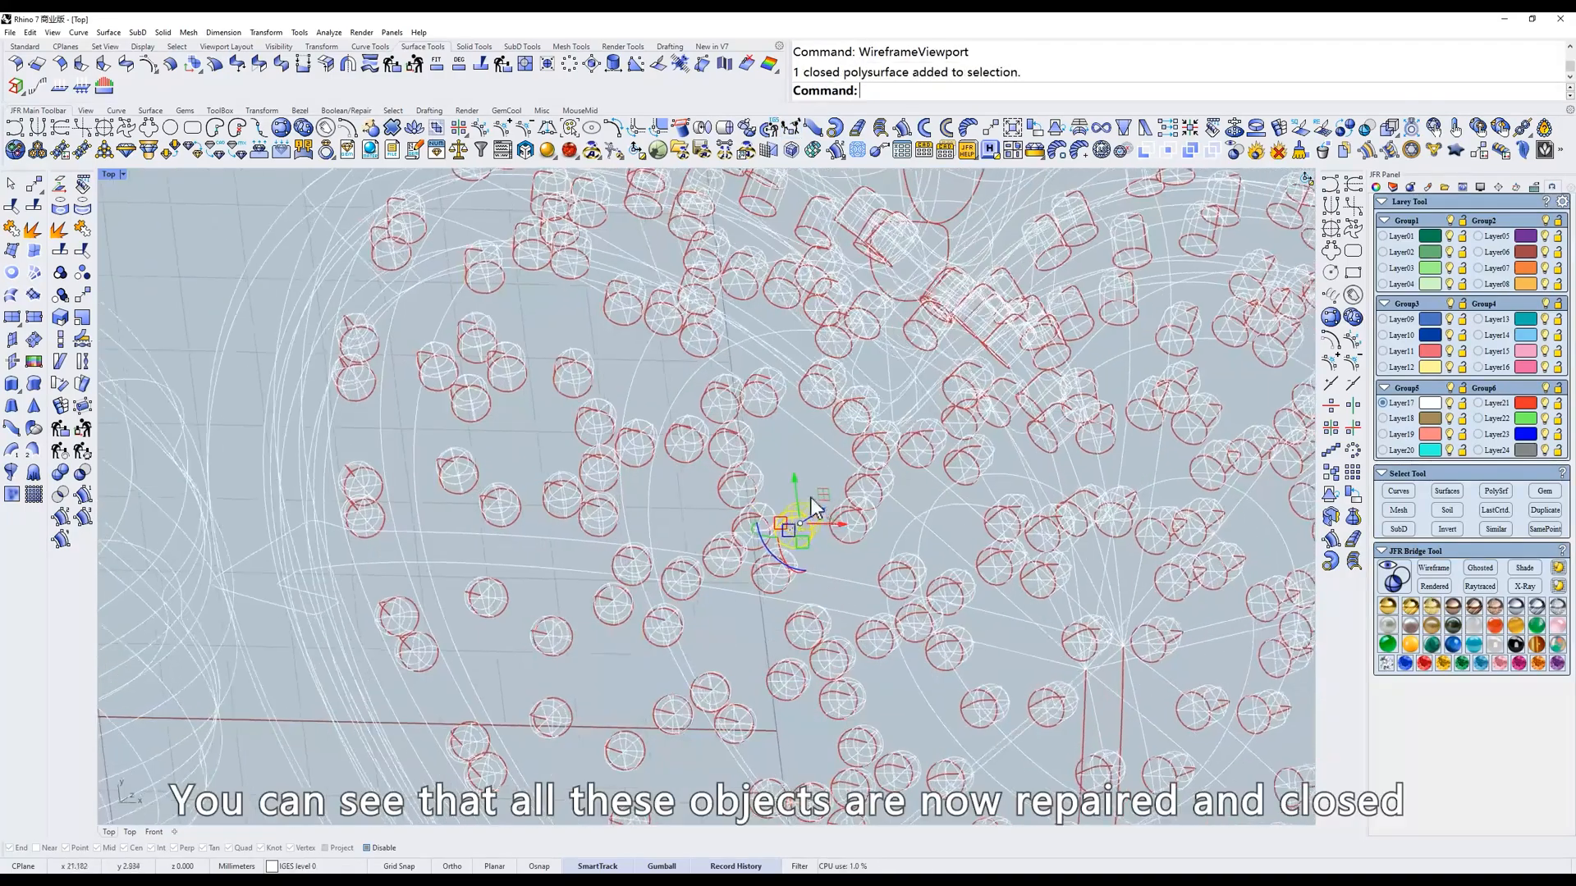
pyautogui.moveTo(809, 394)
pyautogui.mouseDown(button='right')
pyautogui.moveTo(788, 432)
pyautogui.moveTo(804, 417)
pyautogui.moveTo(862, 543)
pyautogui.mouseUp(button='right')
pyautogui.write('w')
pyautogui.press('Return')
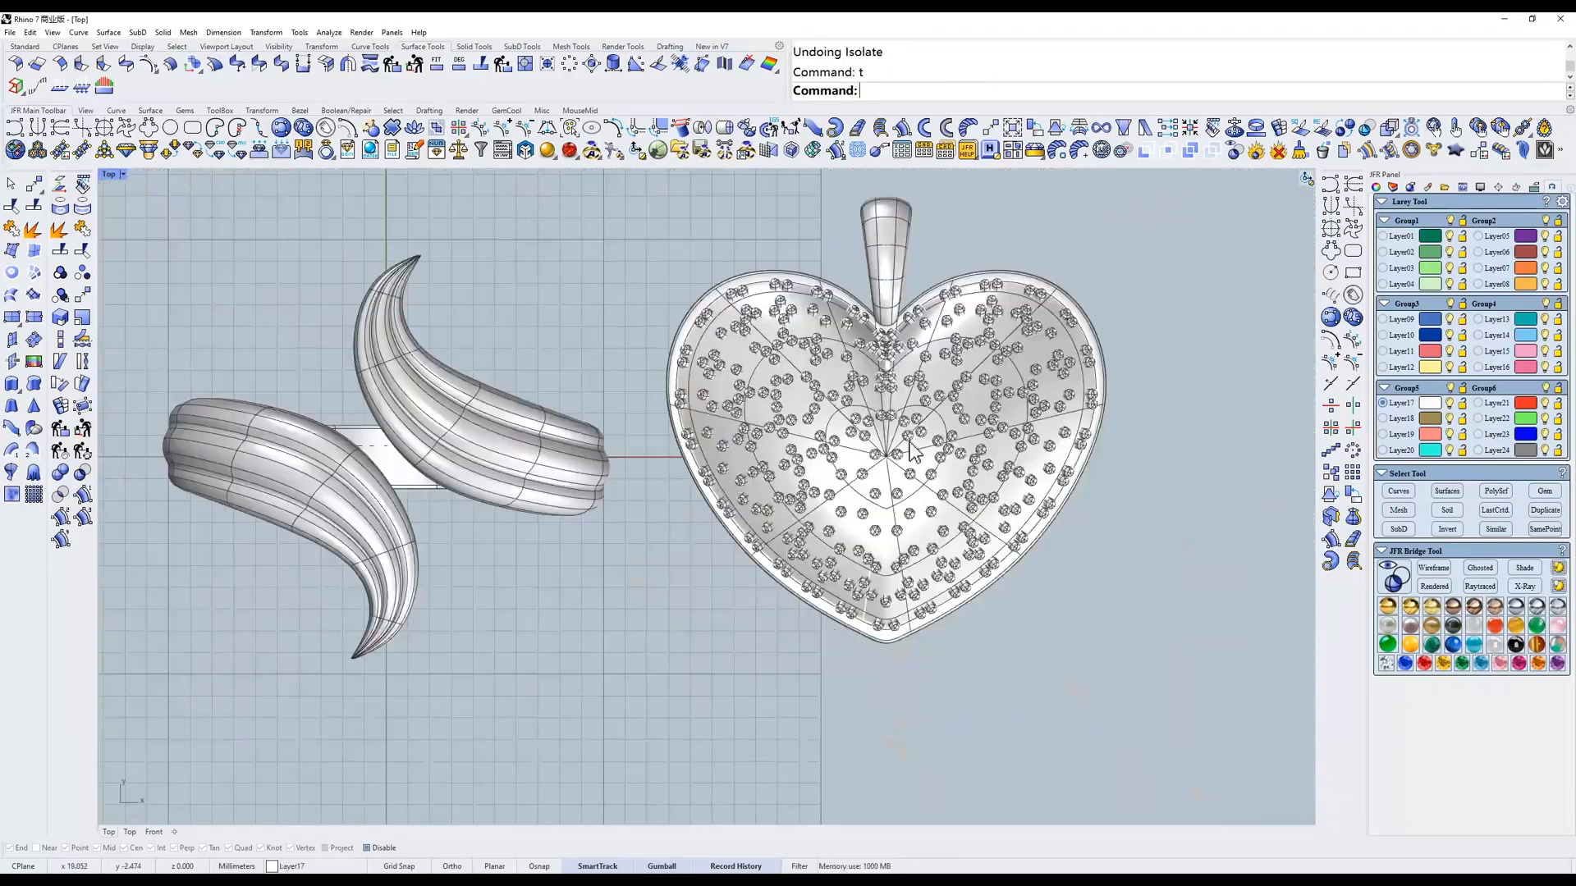
# Select the repaired heart body of the pendant and examine it in wireframe from an angle.
pyautogui.moveTo(909, 444); pyautogui.dragTo(881, 567, button='right')
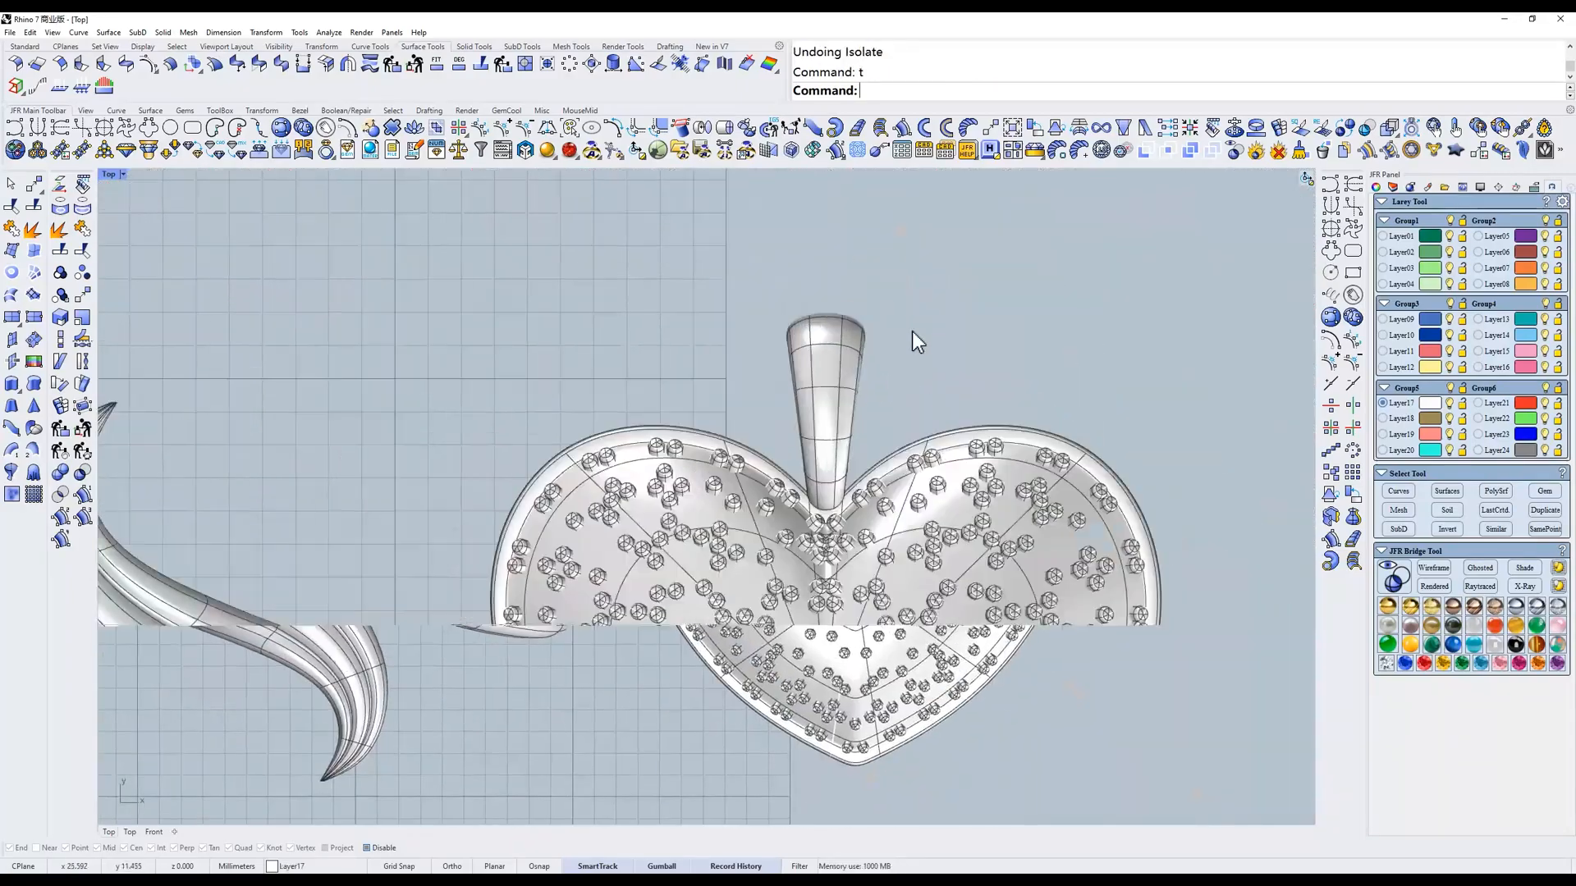
pyautogui.scroll(6, 912, 332)
pyautogui.moveTo(858, 513)
pyautogui.keyDown('ctrl'); pyautogui.keyDown('shift'); pyautogui.mouseDown(button='right')
pyautogui.moveTo(739, 517)
pyautogui.moveTo(768, 324)
pyautogui.mouseUp(button='right'); pyautogui.keyUp('shift'); pyautogui.keyUp('ctrl')
pyautogui.click(1210, 474)
pyautogui.moveTo(1210, 474); pyautogui.dragTo(985, 542, button='right')
pyautogui.write('w')
pyautogui.press('Return')
pyautogui.moveTo(879, 580); pyautogui.dragTo(959, 660, button='right')
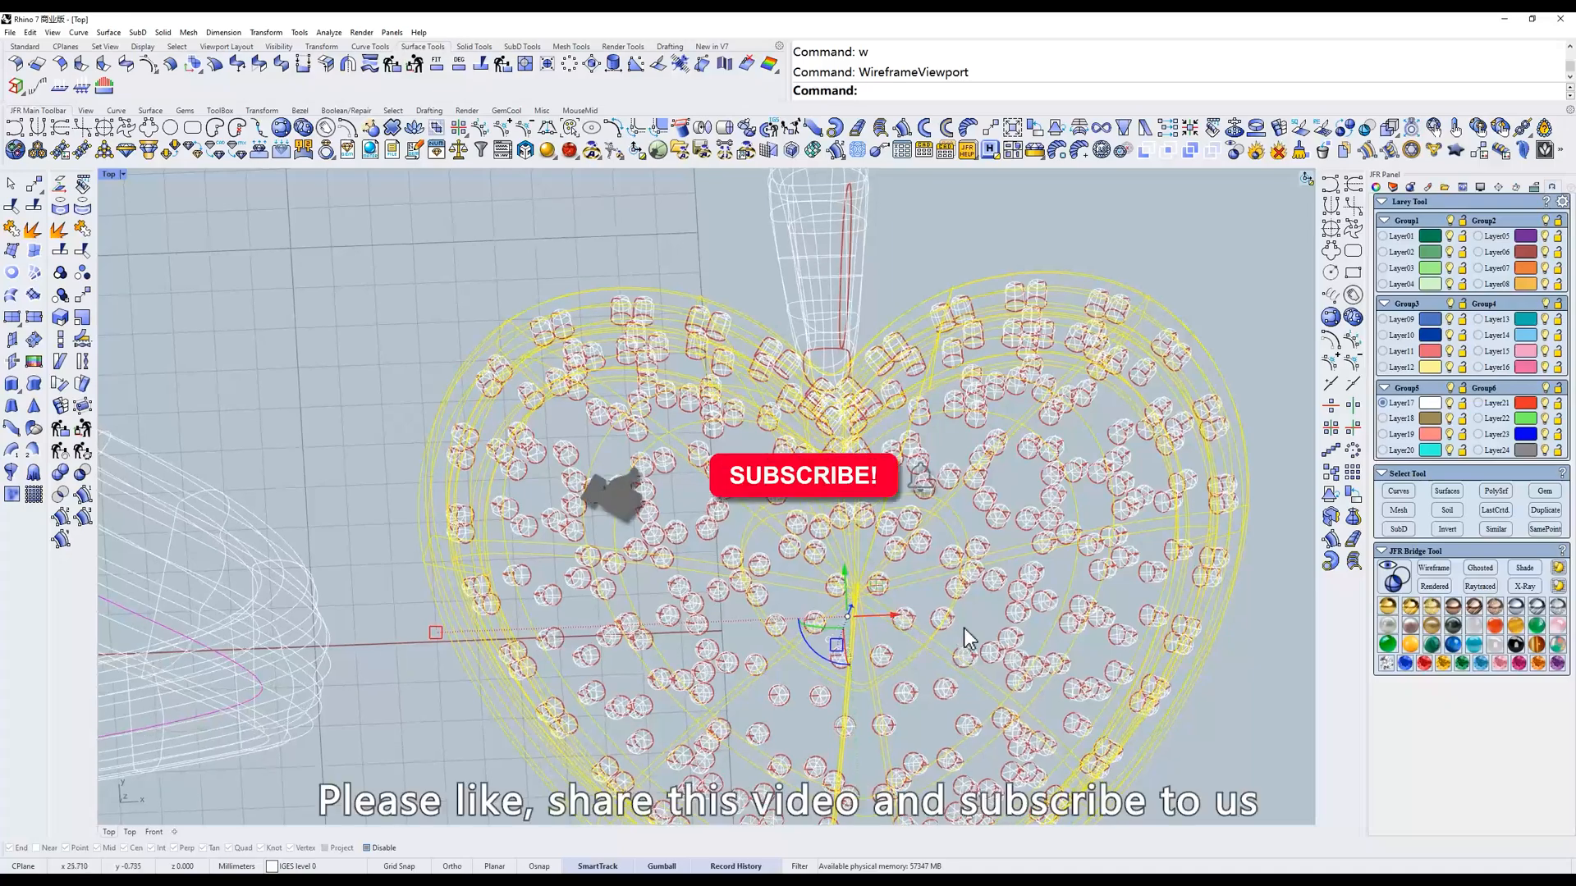
# Clear the heart body selection and compare the repaired pendant in shaded and wireframe display.
pyautogui.write('s')
pyautogui.press('Return')
pyautogui.press('Escape')
pyautogui.write('w')
pyautogui.press('Return')
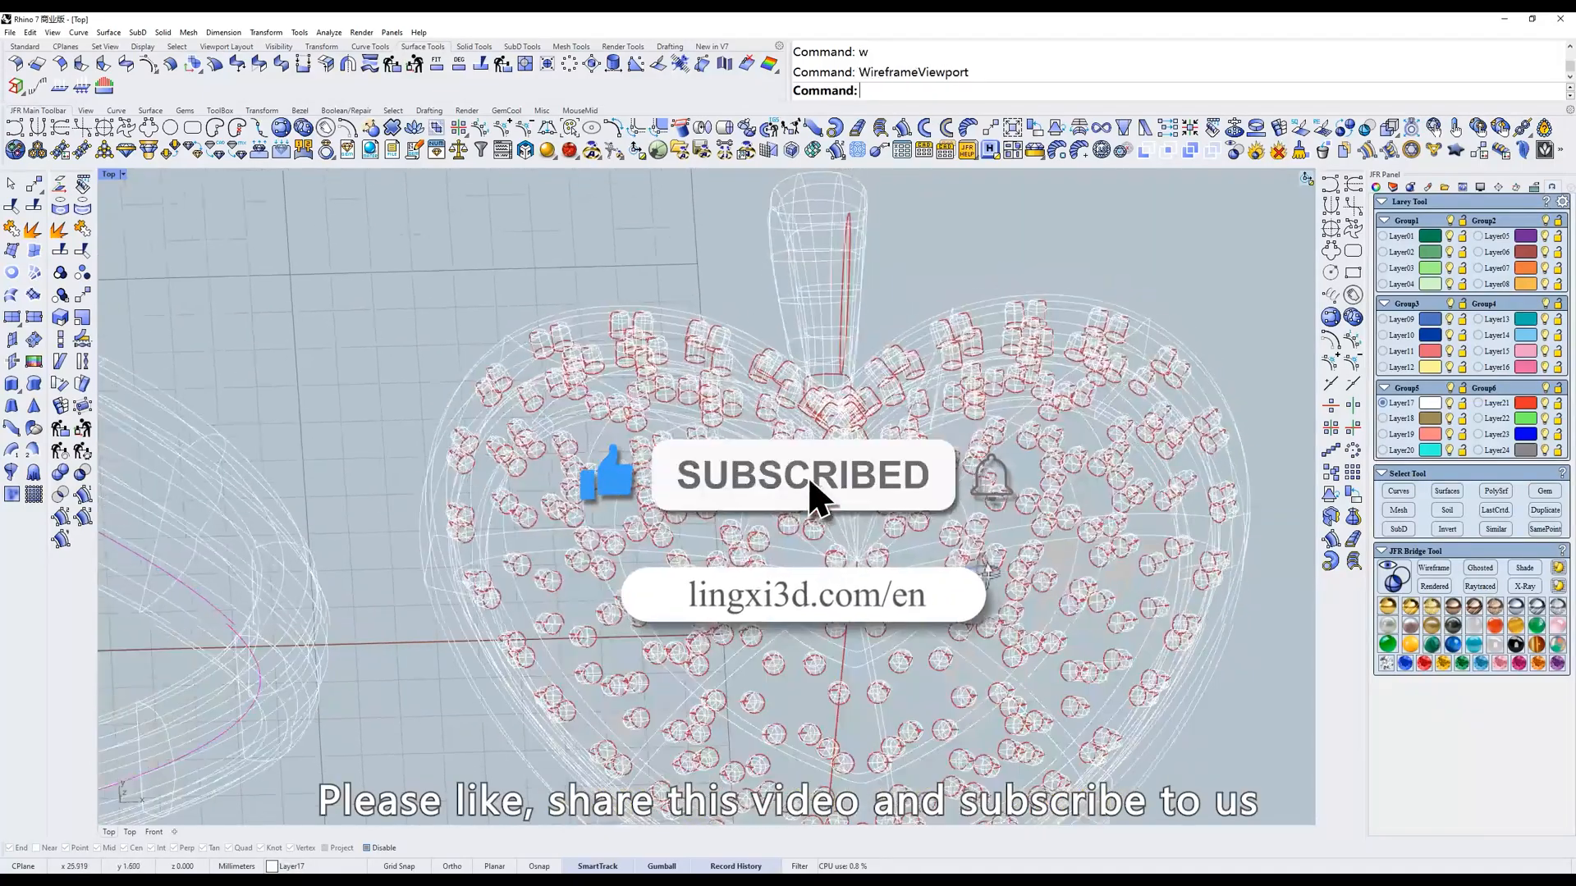